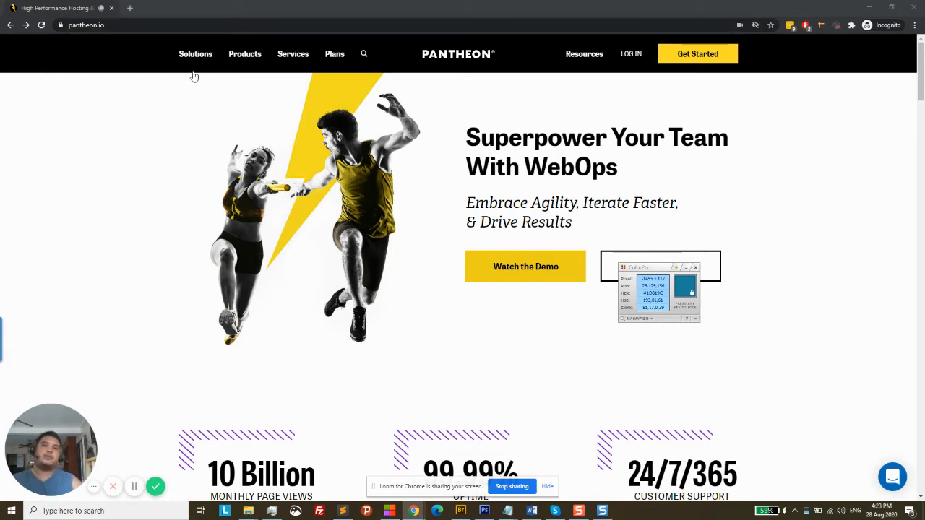
# Go from pantheon.io to the Pantheon Dashboard login page via LOG IN
pyautogui.click(140, 26)
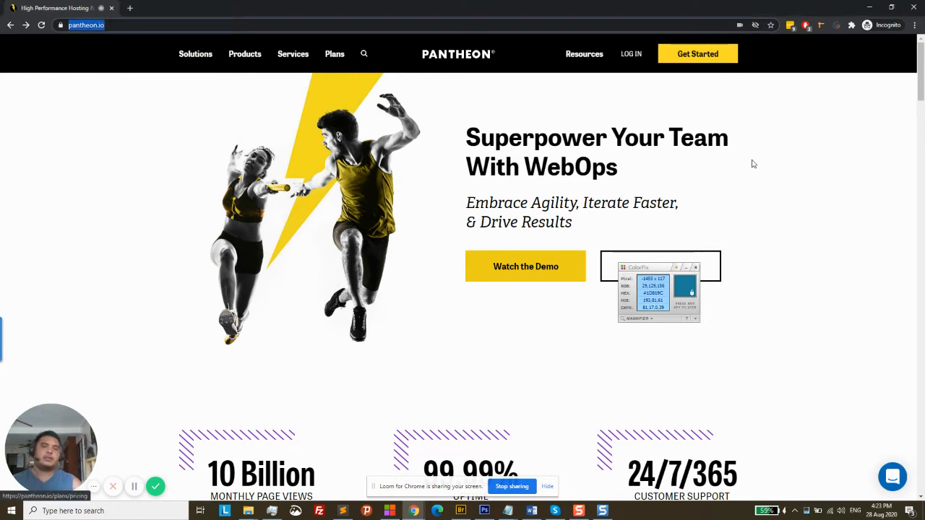
pyautogui.click(821, 194)
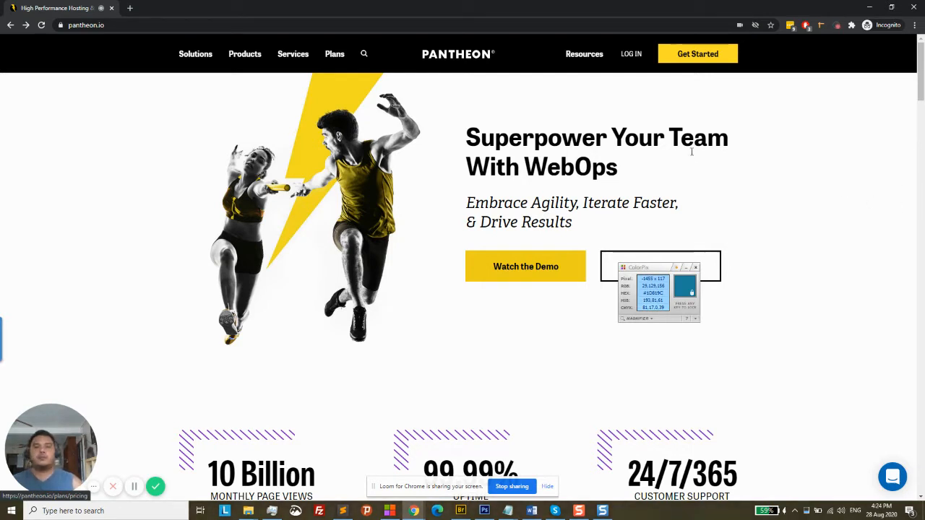
pyautogui.click(634, 81)
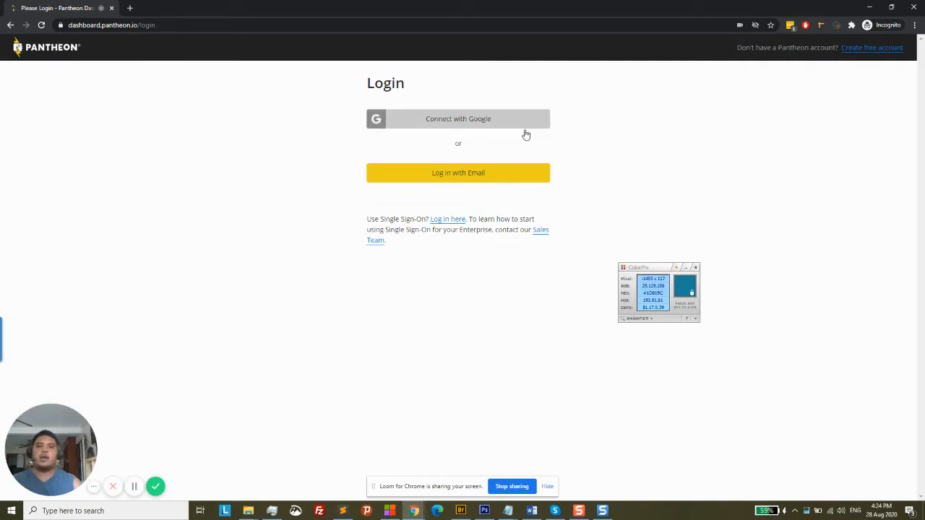
# Sign in with Google, choose the account and request a text-message verification code
pyautogui.click(494, 125)
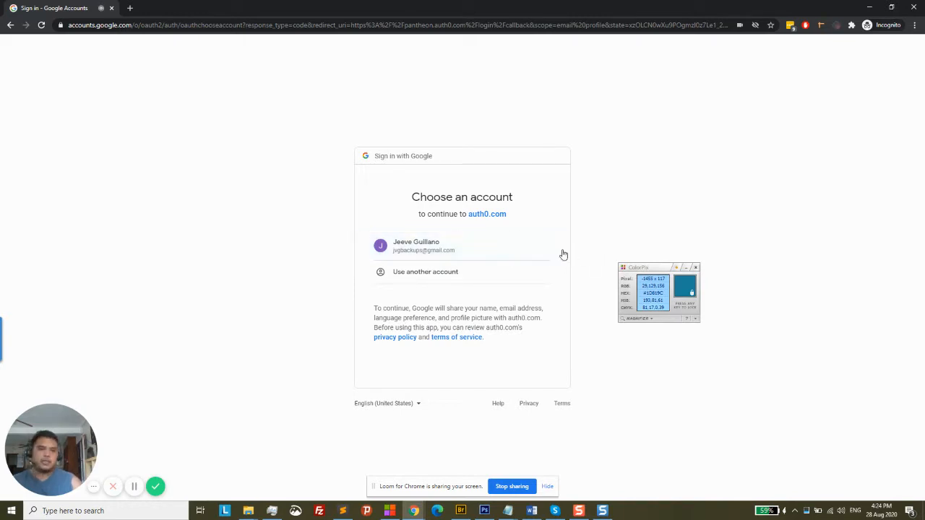
pyautogui.click(485, 251)
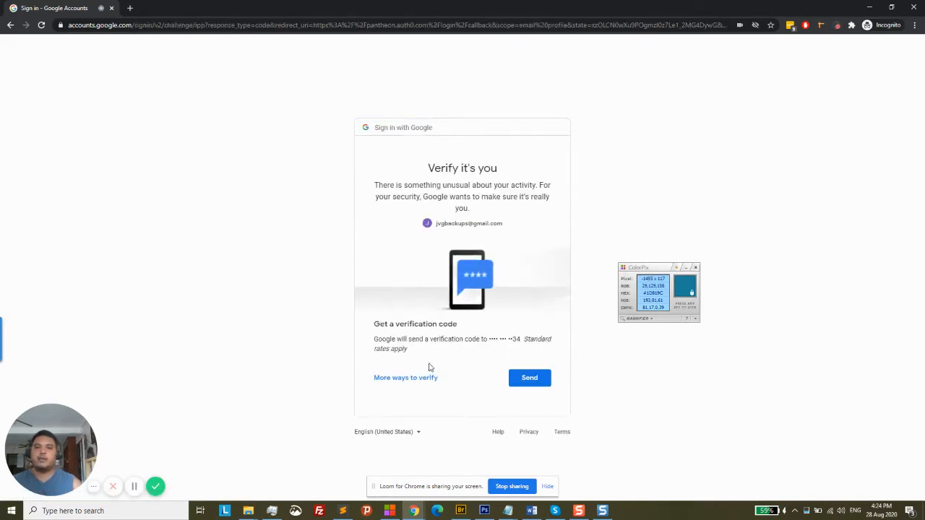
pyautogui.click(529, 379)
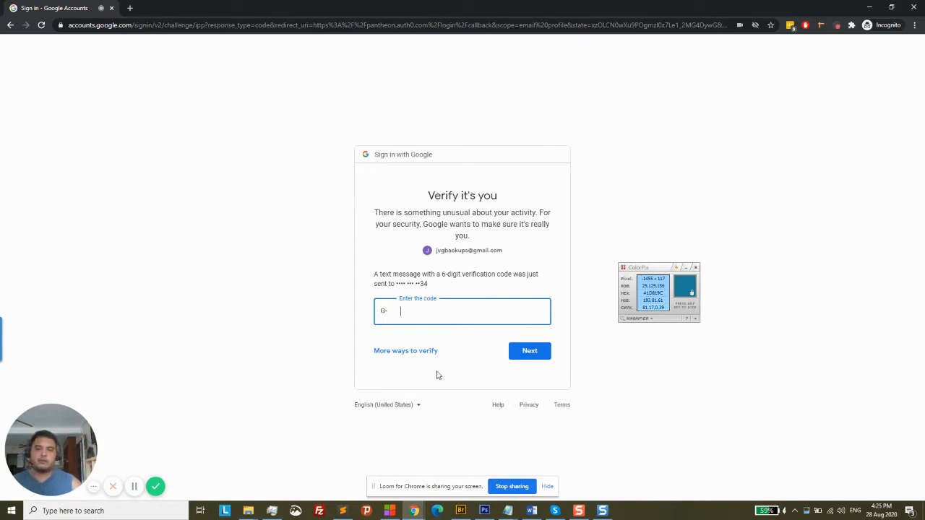
pyautogui.click(133, 487)
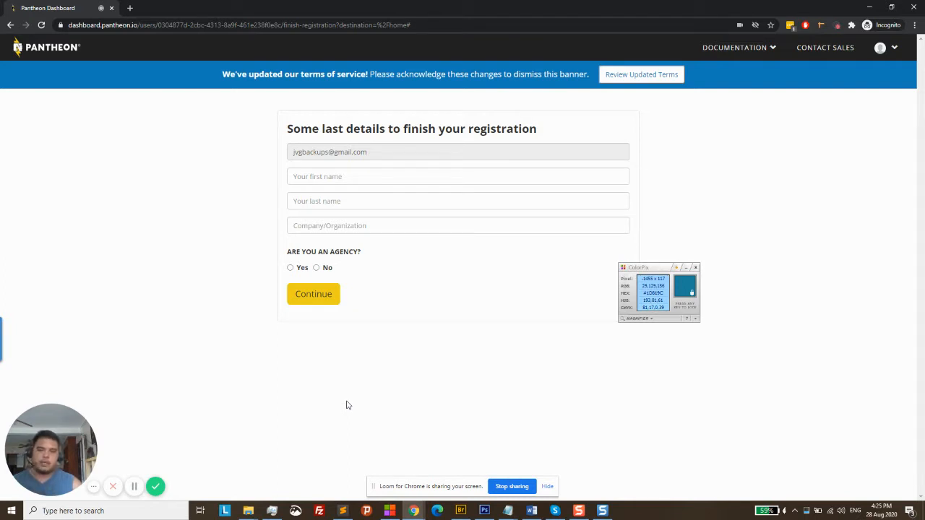
# Enter the user's first and last name and company 'JG Web Development'
pyautogui.click(452, 176)
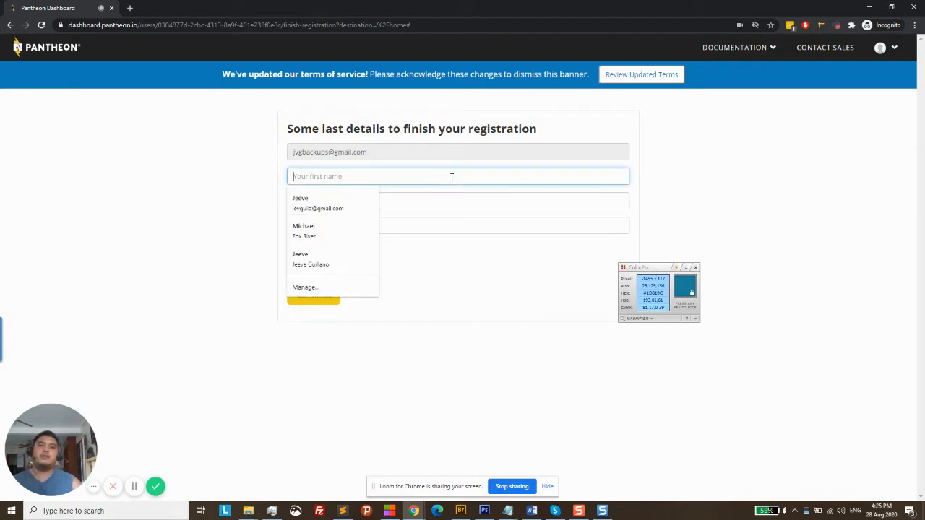
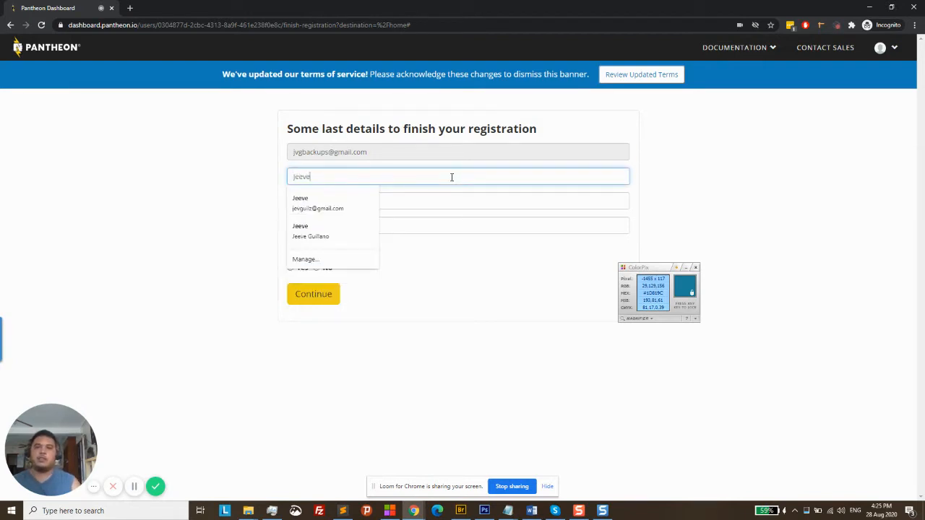
pyautogui.press('Tab')
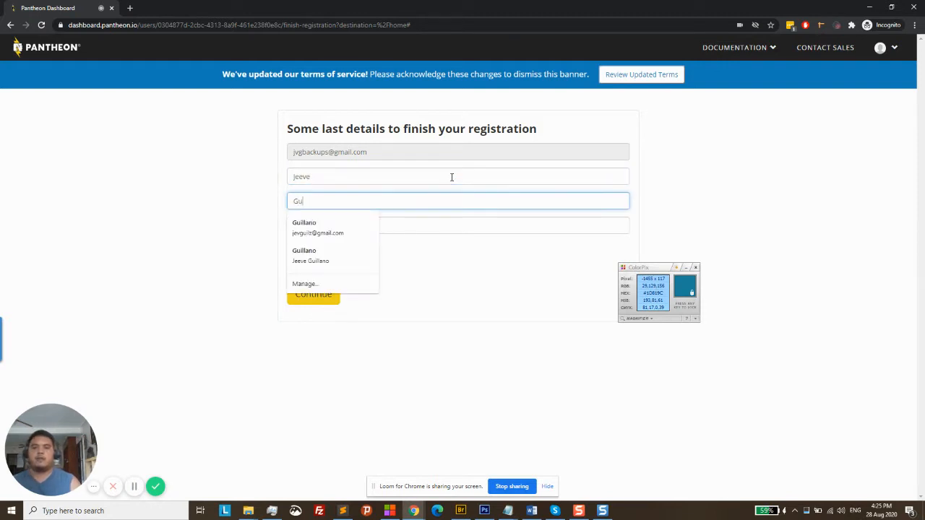
pyautogui.press('Tab')
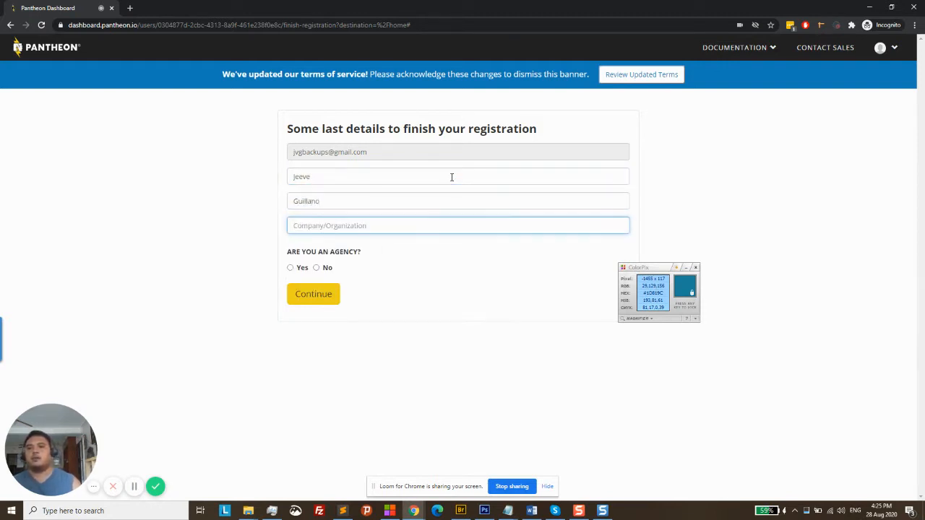
pyautogui.click(442, 226)
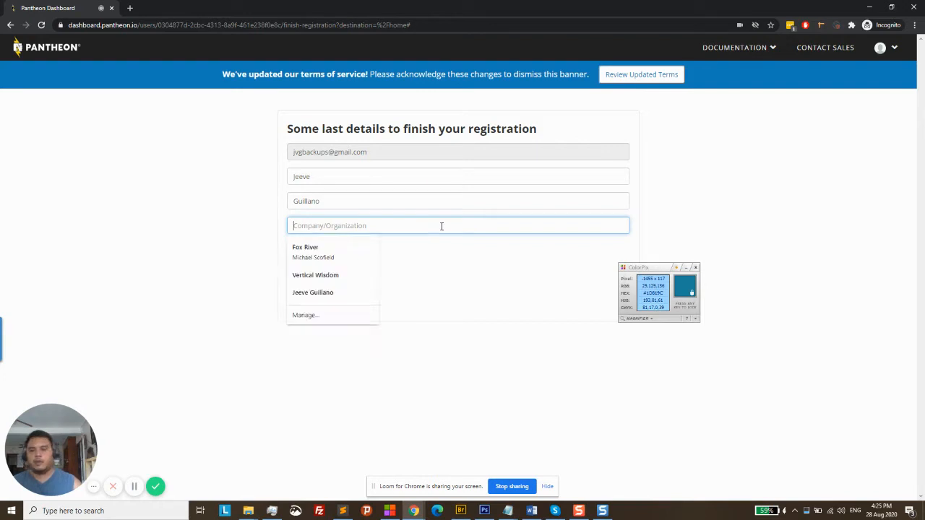
pyautogui.write('jG ')
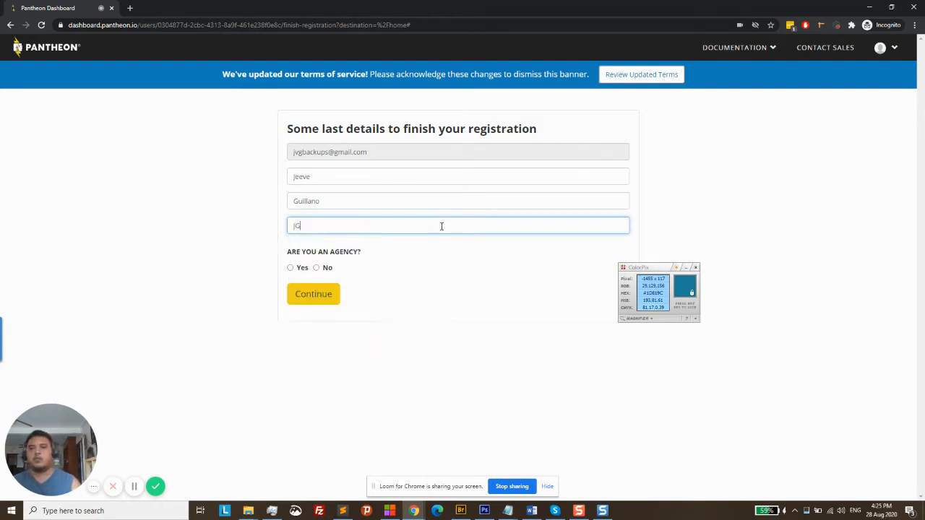
pyautogui.write('Web De')
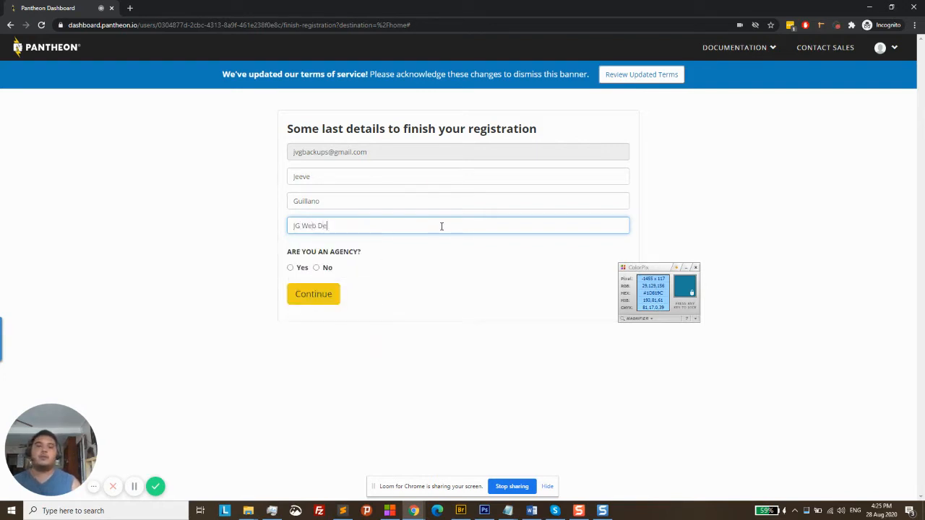
pyautogui.write('velopment')
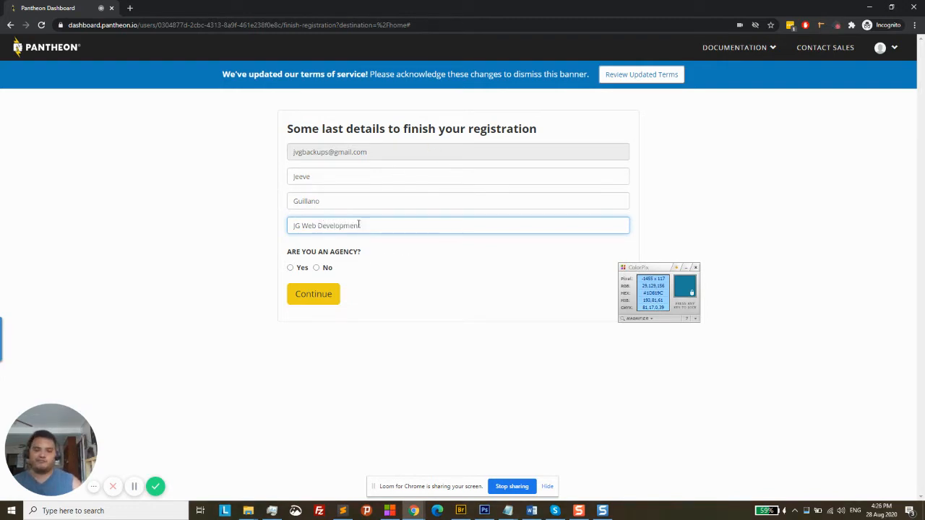
pyautogui.moveTo(373, 225); pyautogui.dragTo(254, 229)
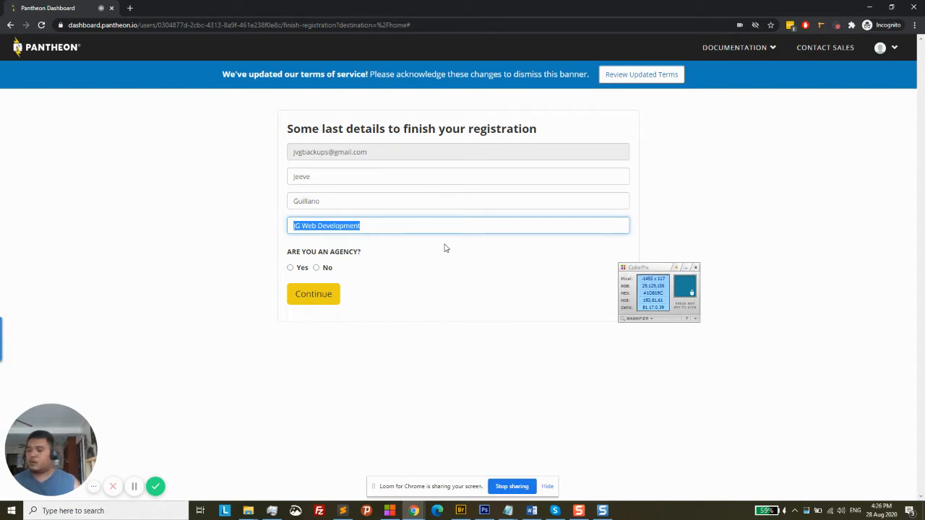
# Answer Yes to the agency question and submit the registration form
pyautogui.click(291, 269)
pyautogui.click(292, 269)
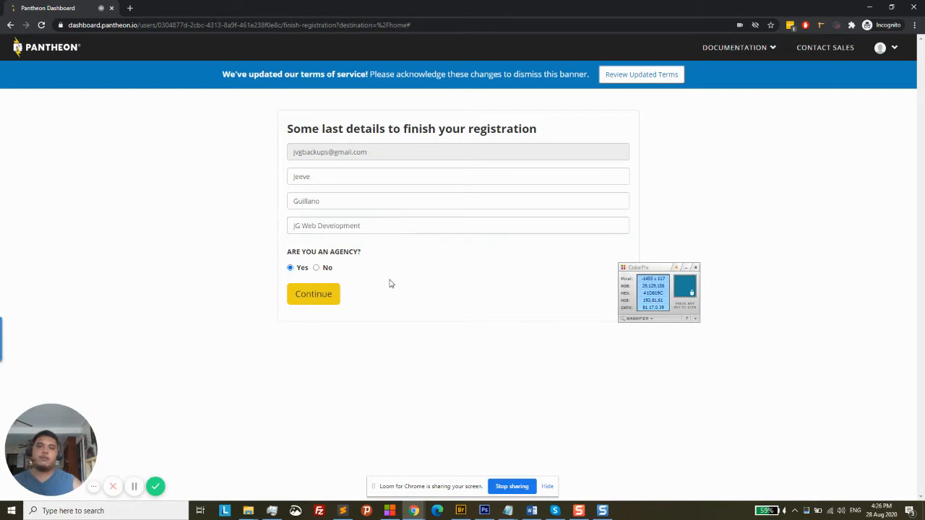
pyautogui.click(328, 297)
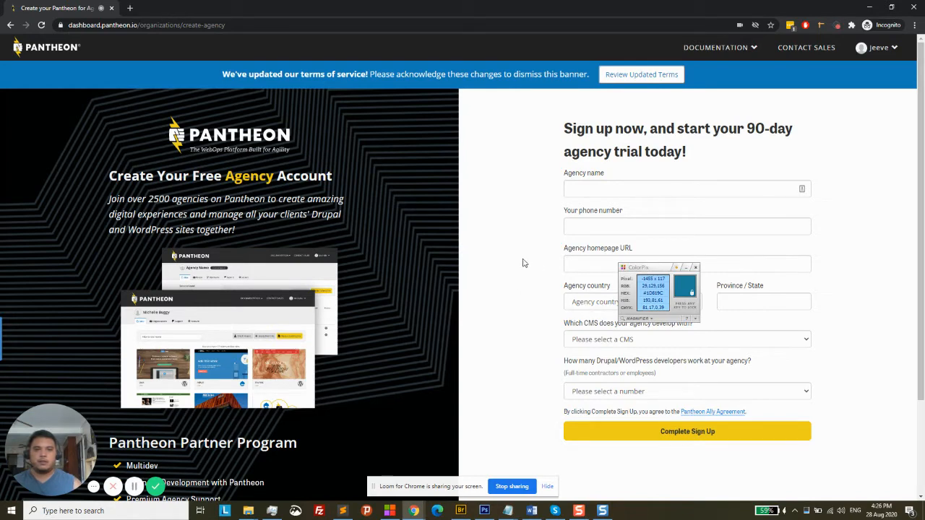
# Go back and resubmit the registration with the agency question answered No
pyautogui.click(11, 27)
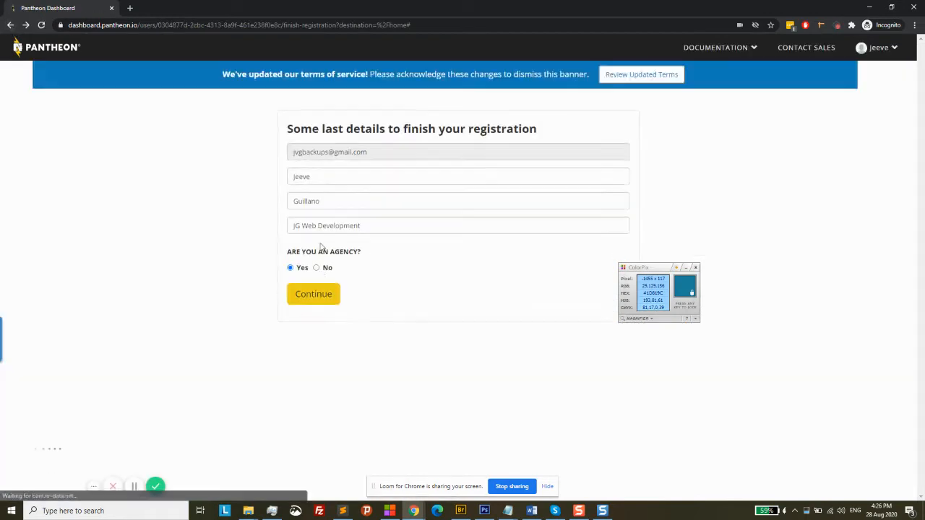
pyautogui.click(316, 267)
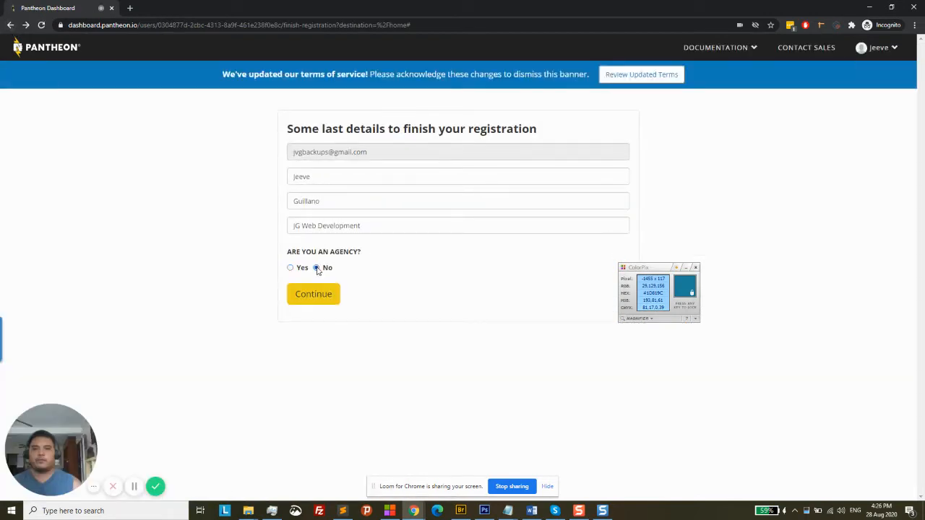
pyautogui.click(318, 304)
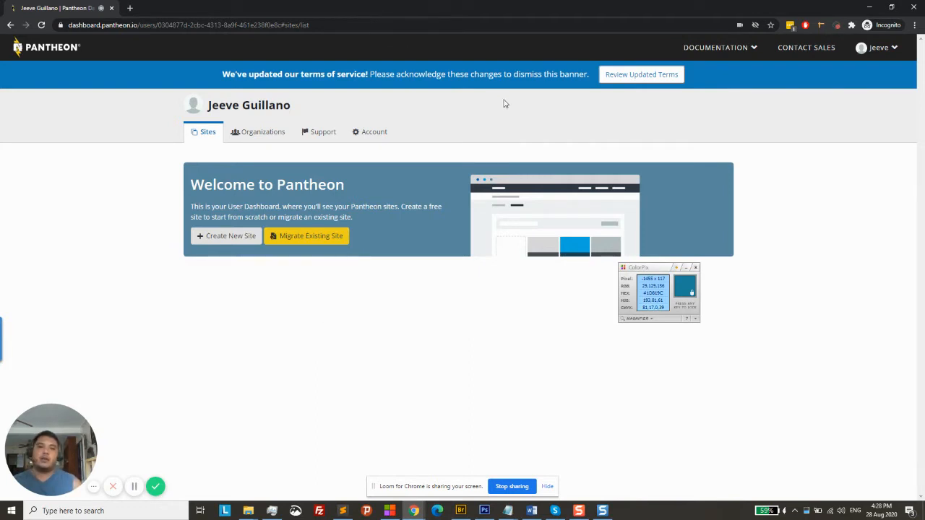
# Start a new site with Create New Site from the Welcome to Pantheon panel
pyautogui.click(233, 244)
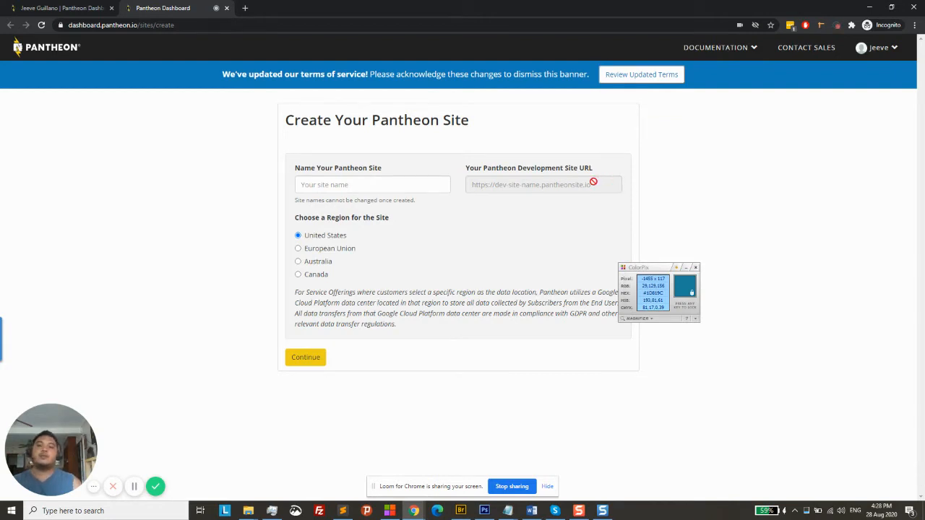
# Name the site 'Mountain Forest Resort', keep the United States region, and continue
pyautogui.click(381, 188)
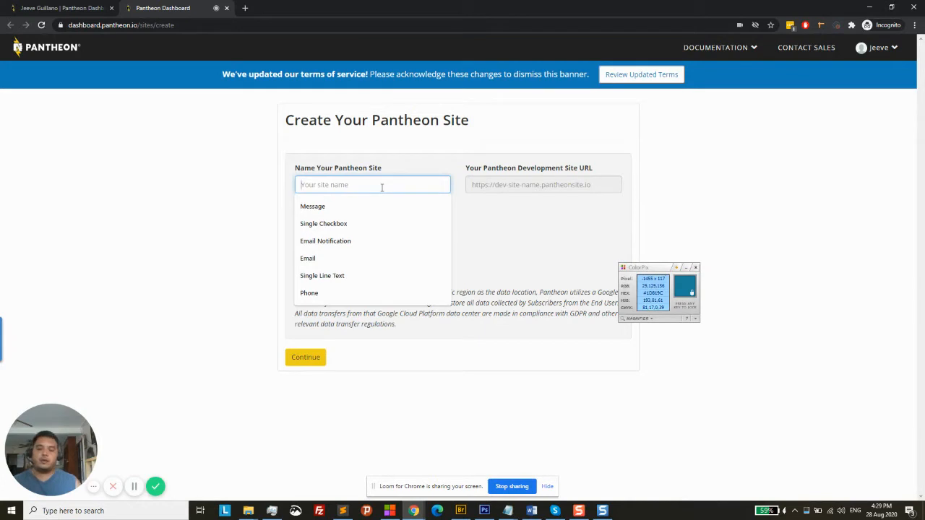
pyautogui.write('Mount')
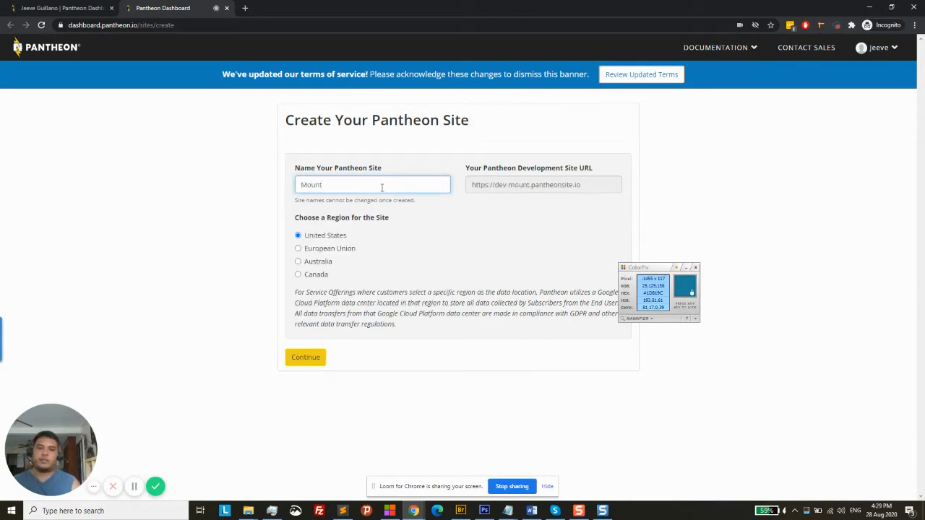
pyautogui.write('ain Forest')
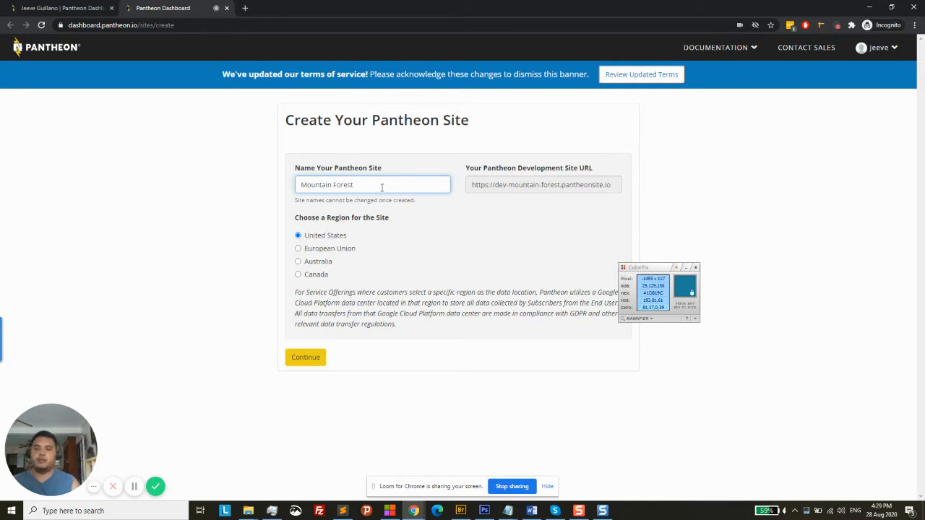
pyautogui.write(' Resort')
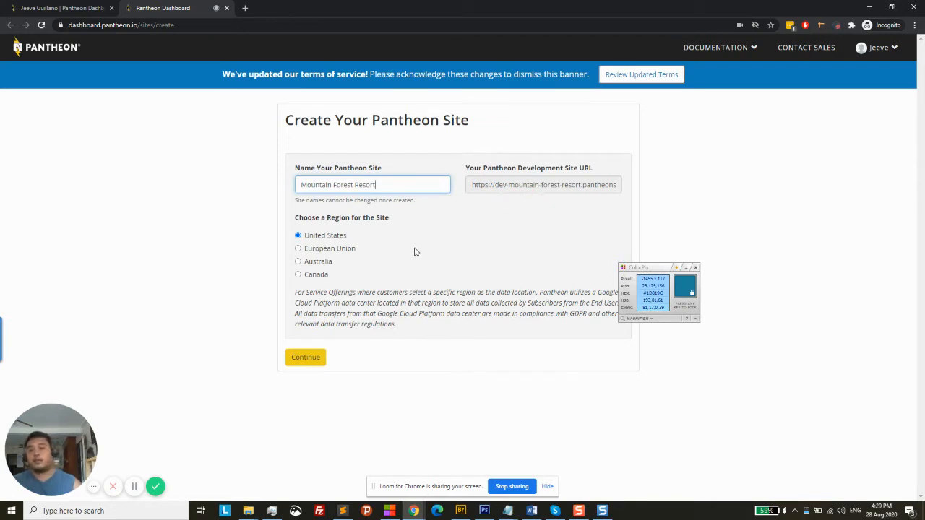
pyautogui.click(316, 357)
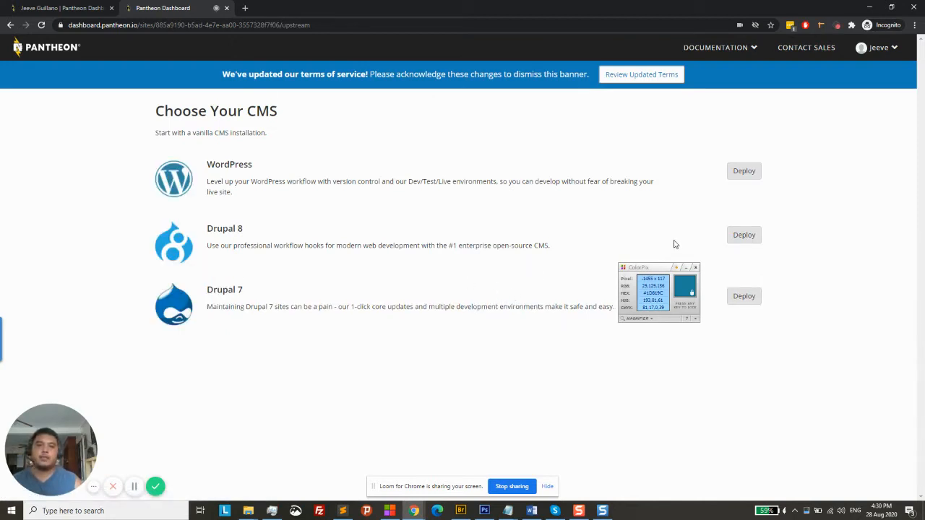
# Choose WordPress as the CMS and deploy it
pyautogui.click(742, 172)
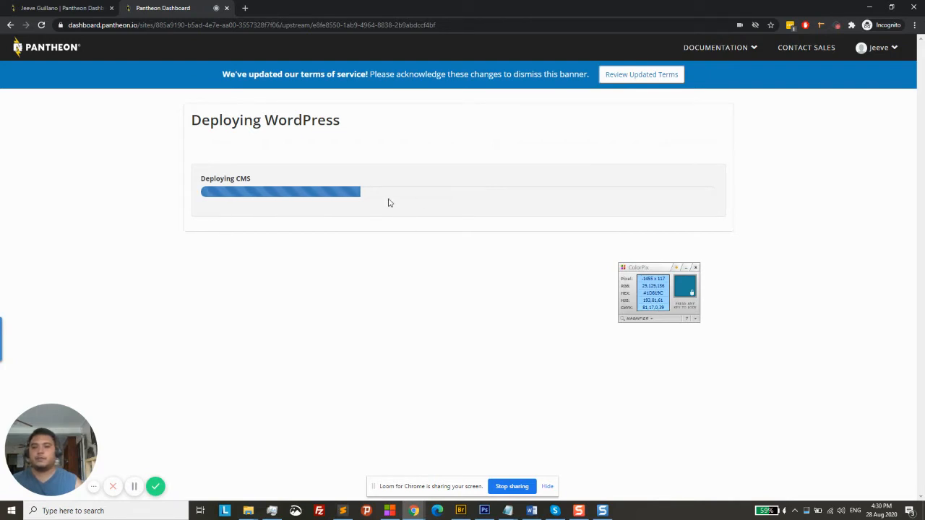
# Wait for the WordPress deployment progress bar to reach Complete
pyautogui.click(133, 490)
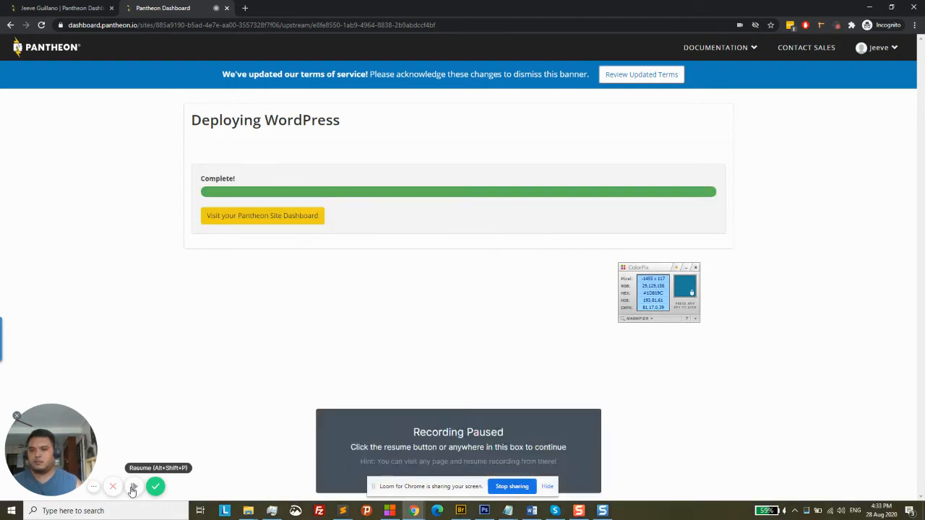
pyautogui.click(133, 491)
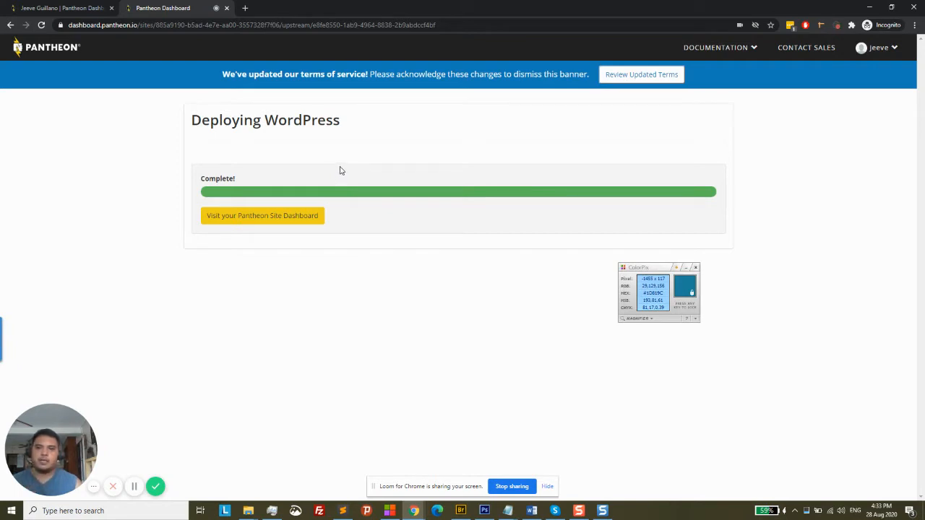
# Open the Mountain Forest Resort site dashboard, review its commit log, and close ColorPix
pyautogui.click(248, 219)
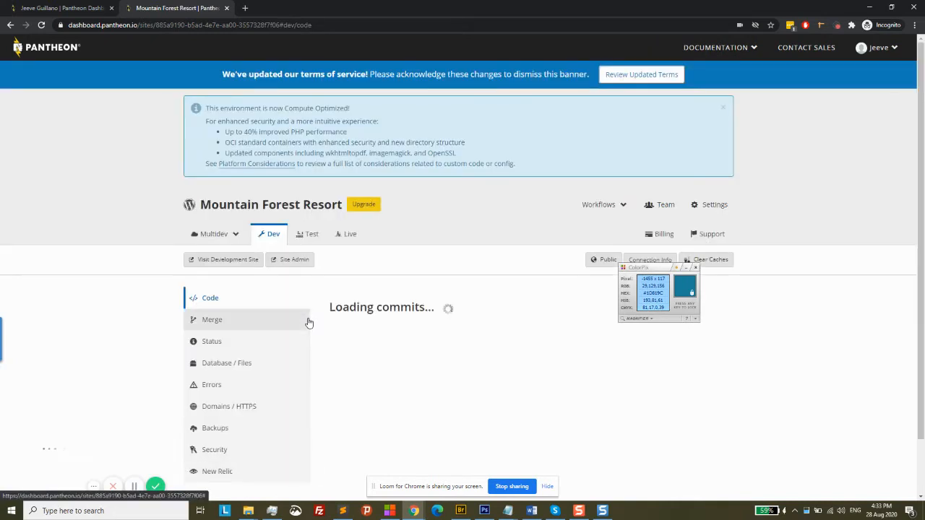
pyautogui.scroll(-2, 556, 258)
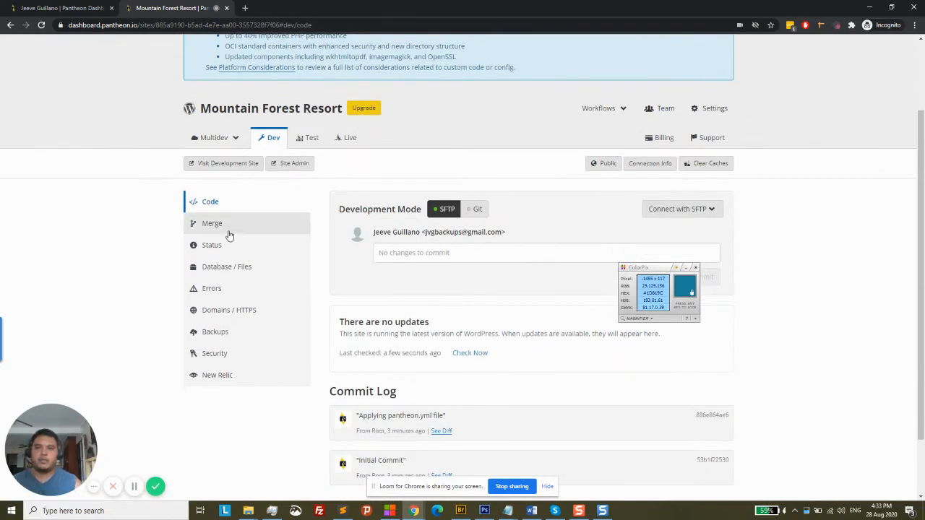
pyautogui.scroll(-1, 473, 270)
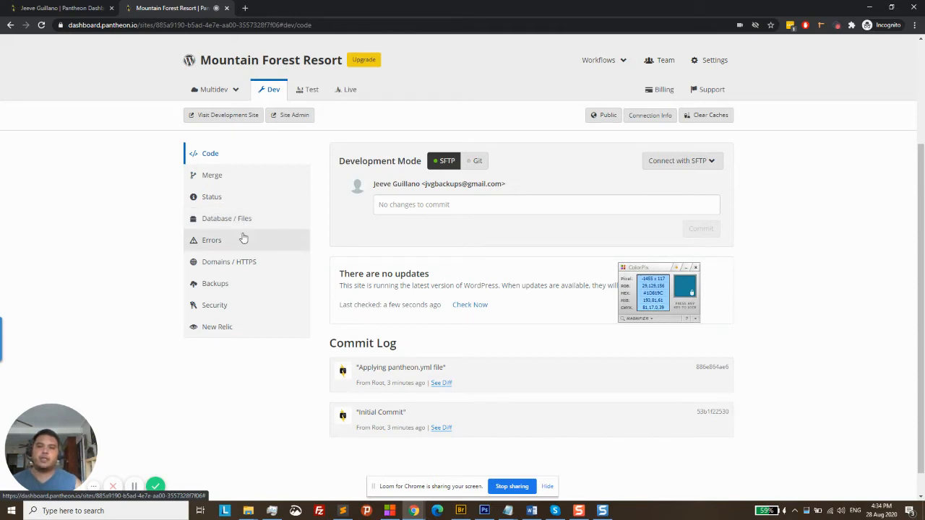
pyautogui.click(687, 267)
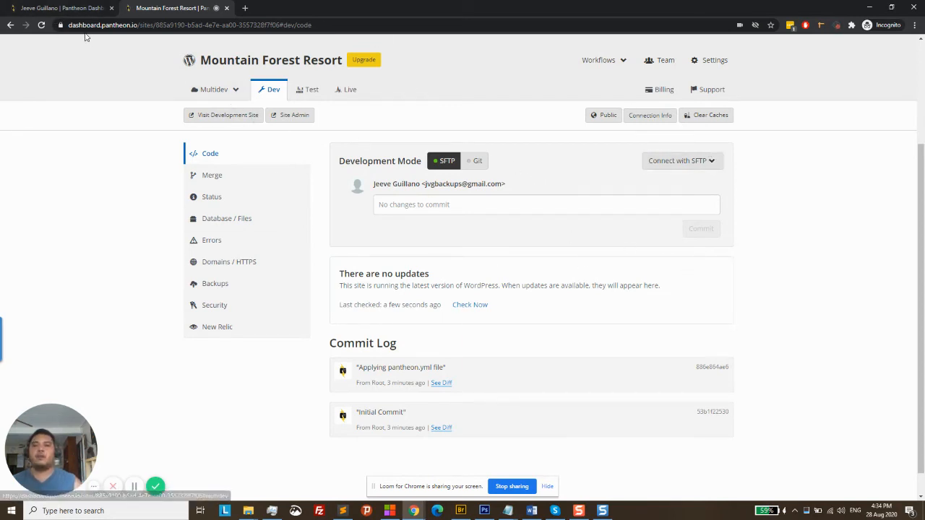
pyautogui.click(74, 8)
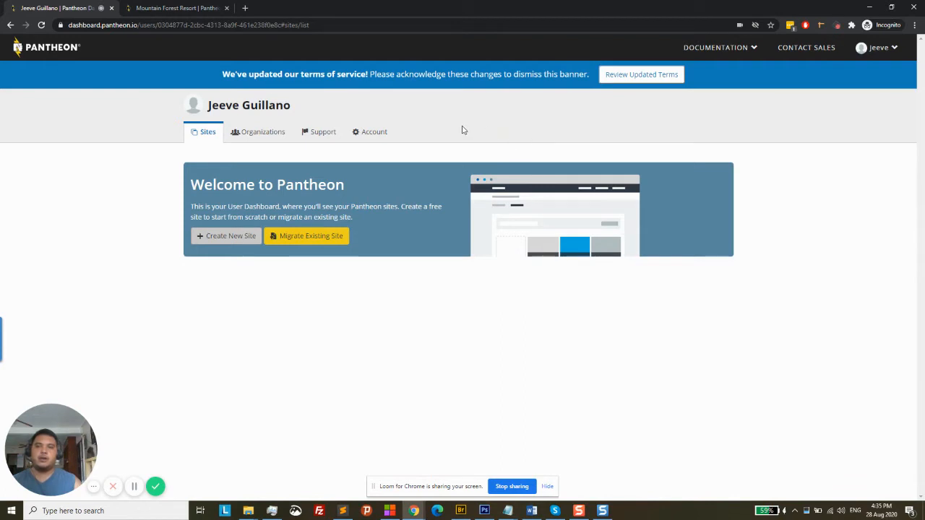
pyautogui.click(194, 6)
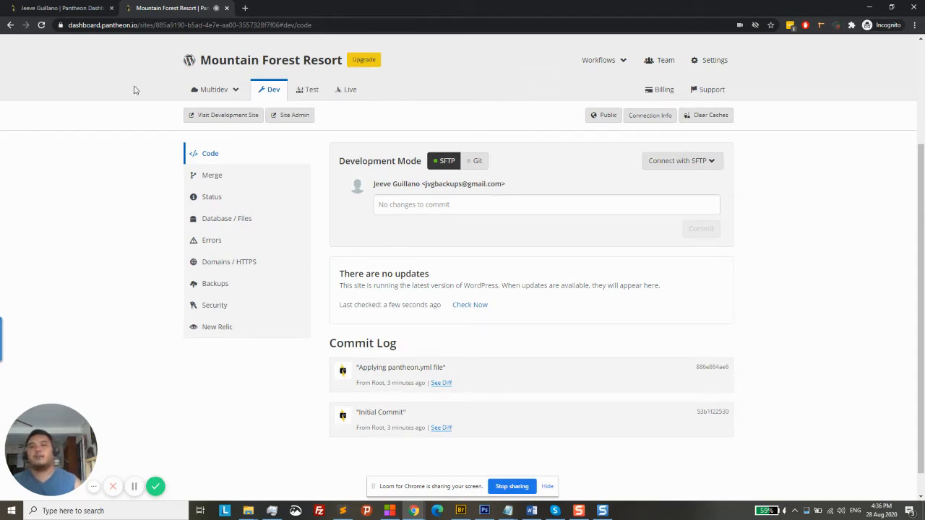
# Open the development site's WordPress installer and confirm English (United States) as the language
pyautogui.click(231, 121)
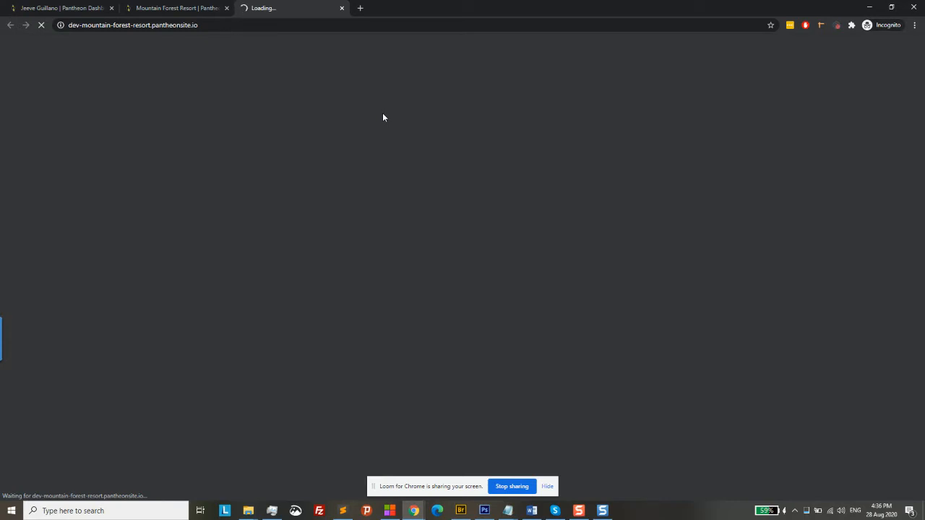
pyautogui.click(184, 7)
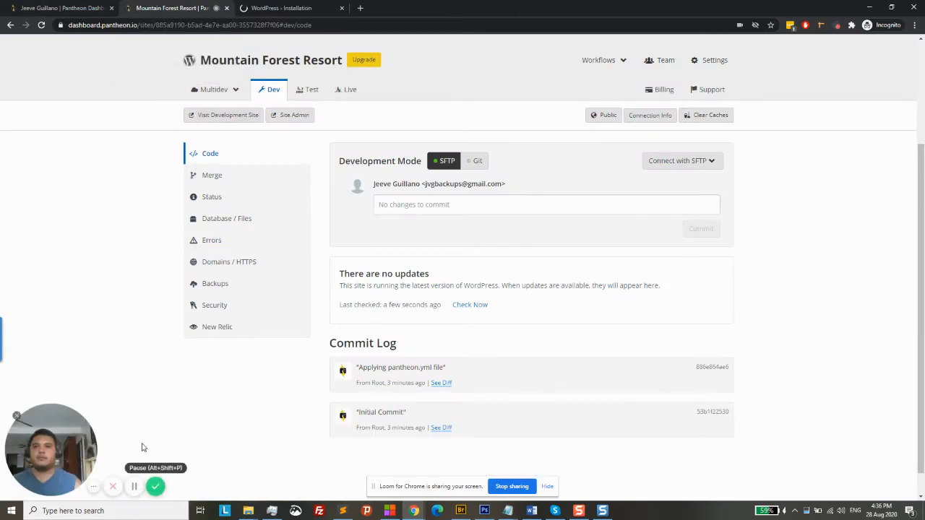
pyautogui.click(275, 8)
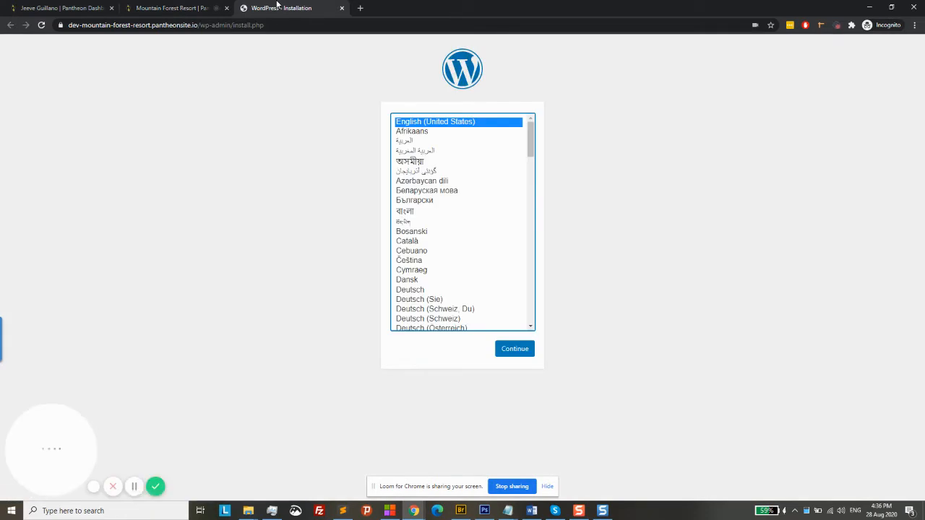
pyautogui.click(195, 7)
pyautogui.click(293, 8)
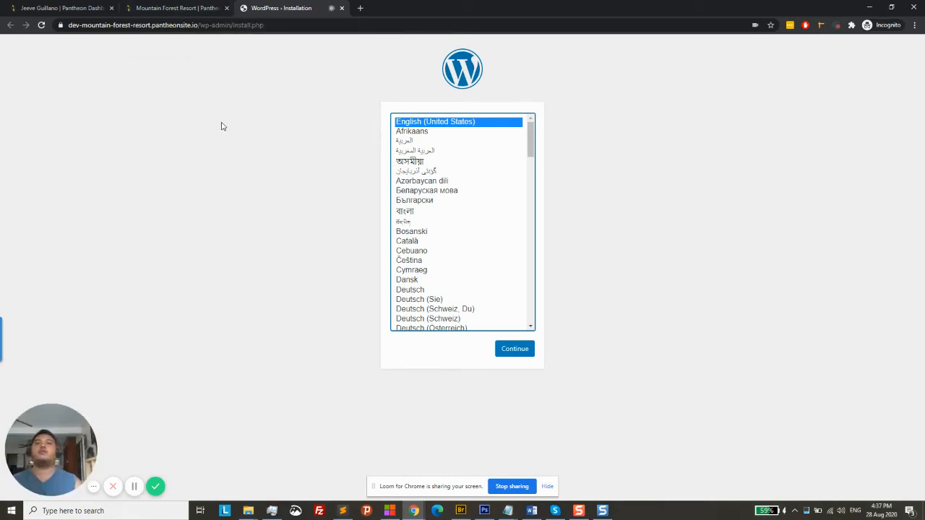
pyautogui.click(184, 5)
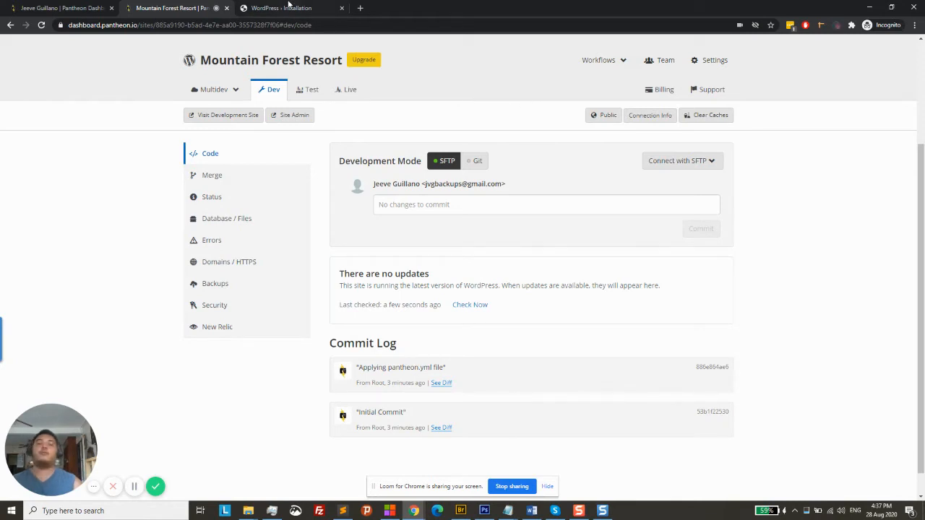
pyautogui.click(287, 6)
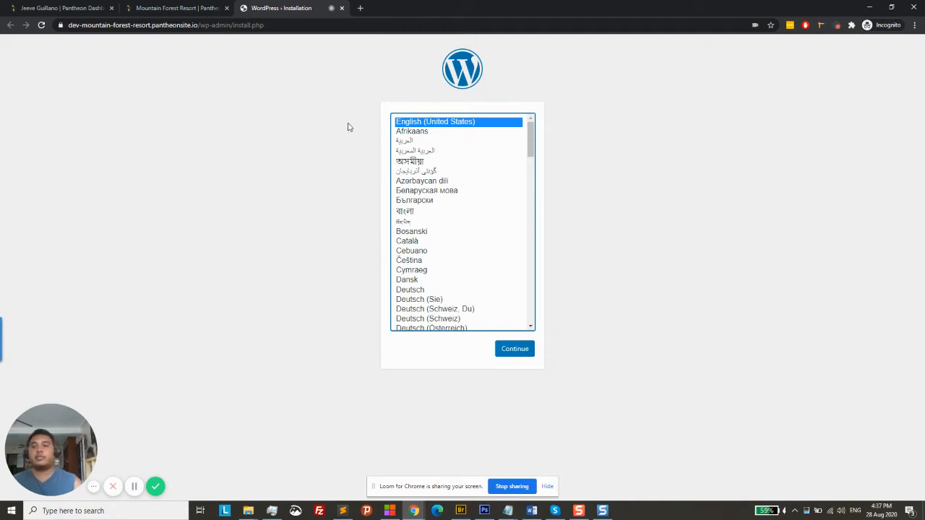
pyautogui.click(133, 7)
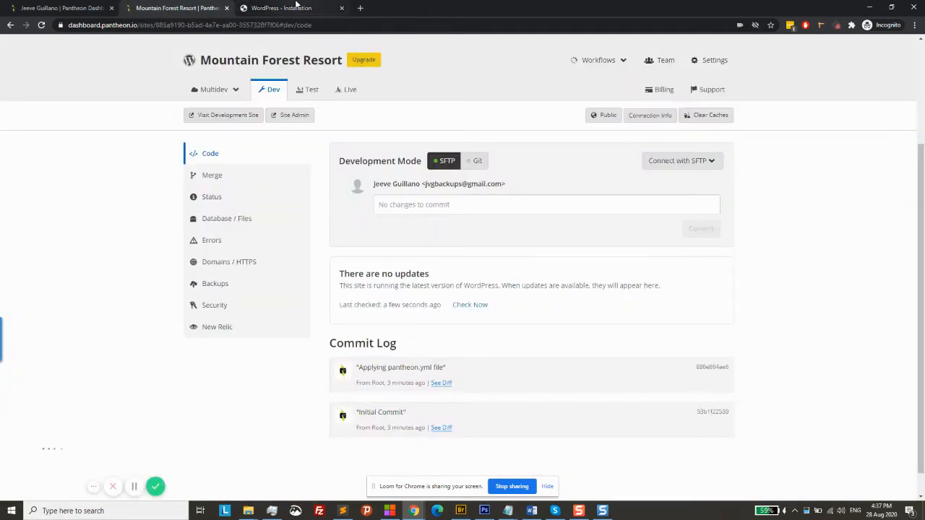
pyautogui.click(297, 6)
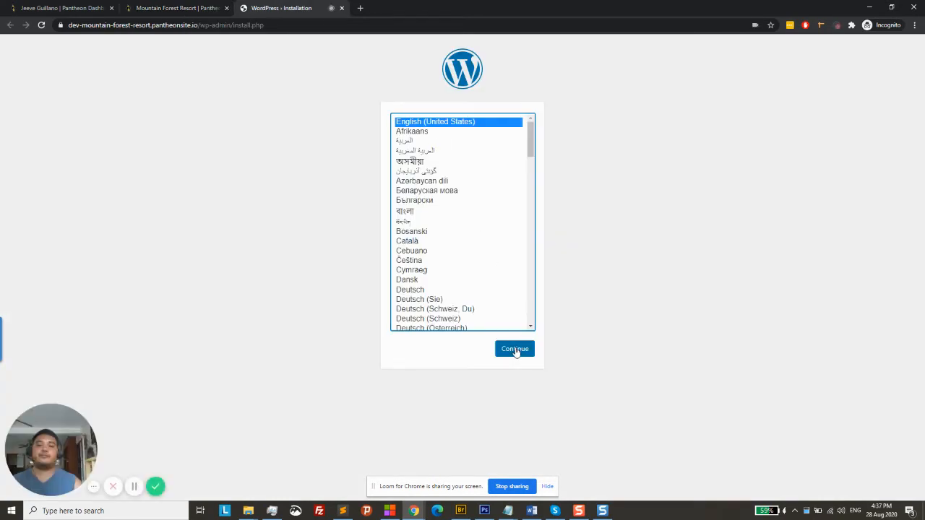
pyautogui.click(514, 349)
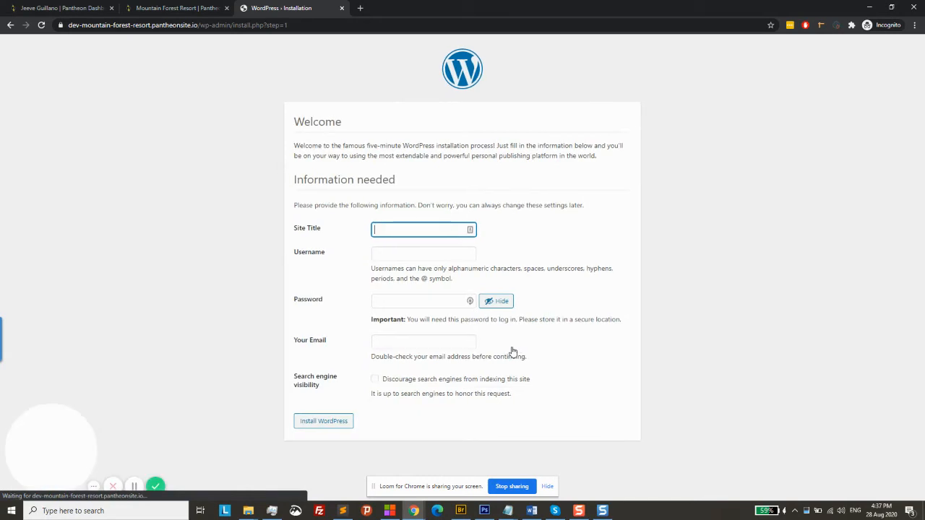
# Enter Mountain Forest Resort as the site title and open a blank new tab beside it
pyautogui.click(418, 228)
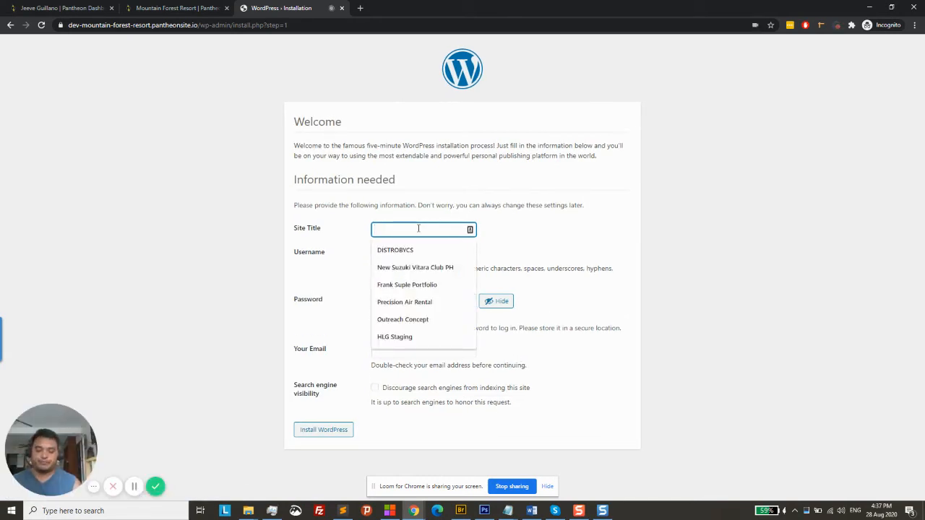
pyautogui.write('Mou')
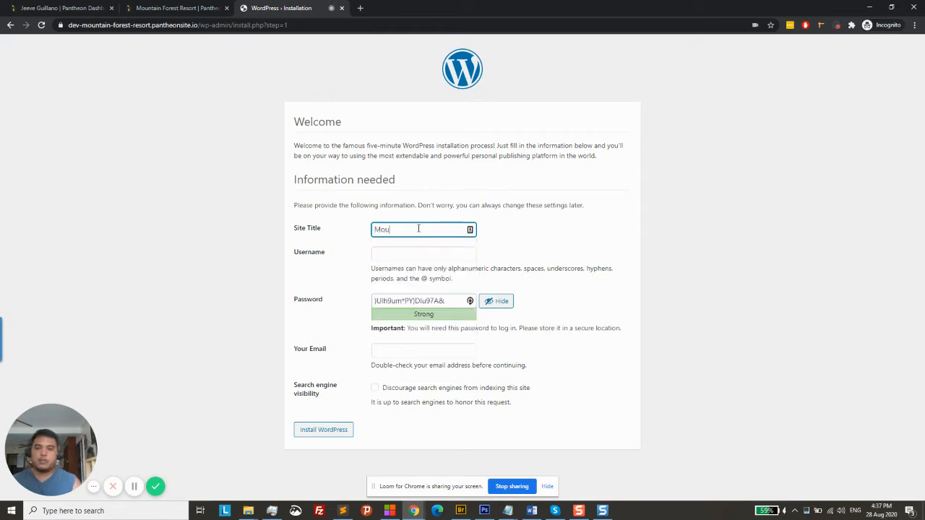
pyautogui.write('ntain ')
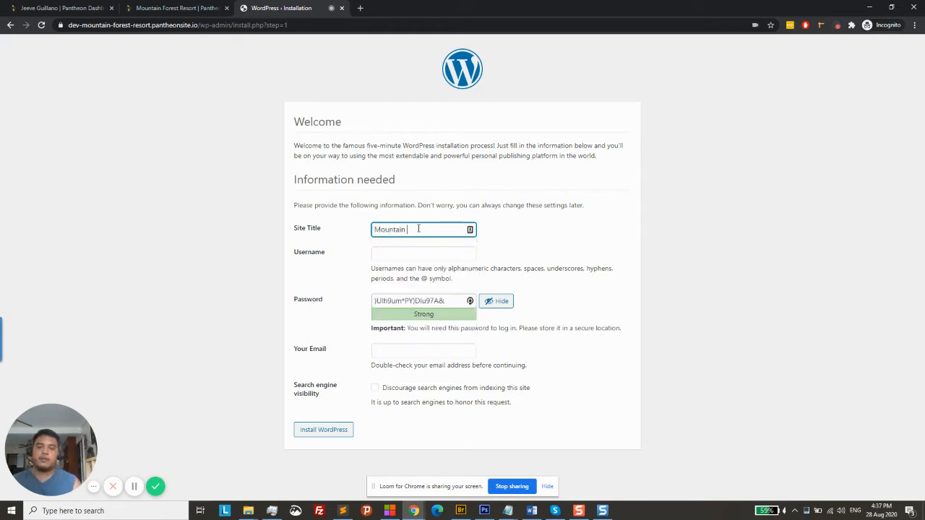
pyautogui.write('Forest Resort')
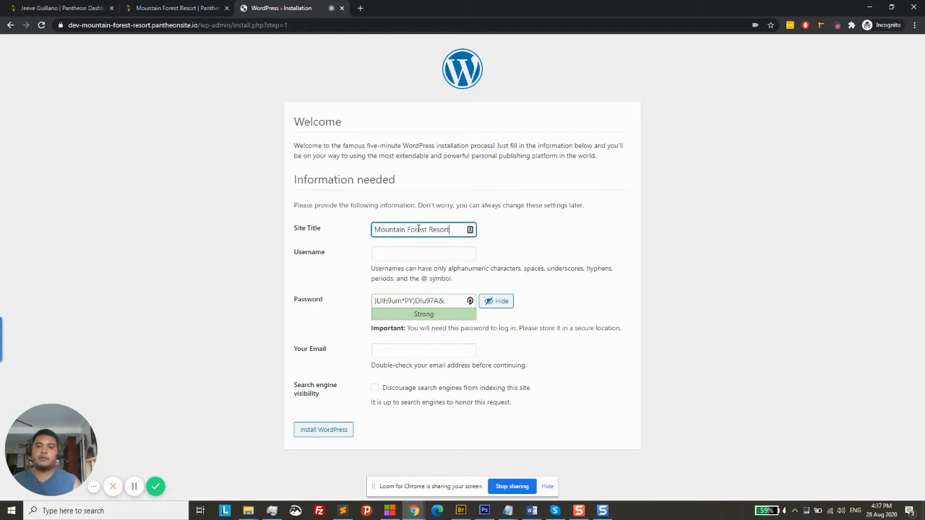
pyautogui.click(360, 8)
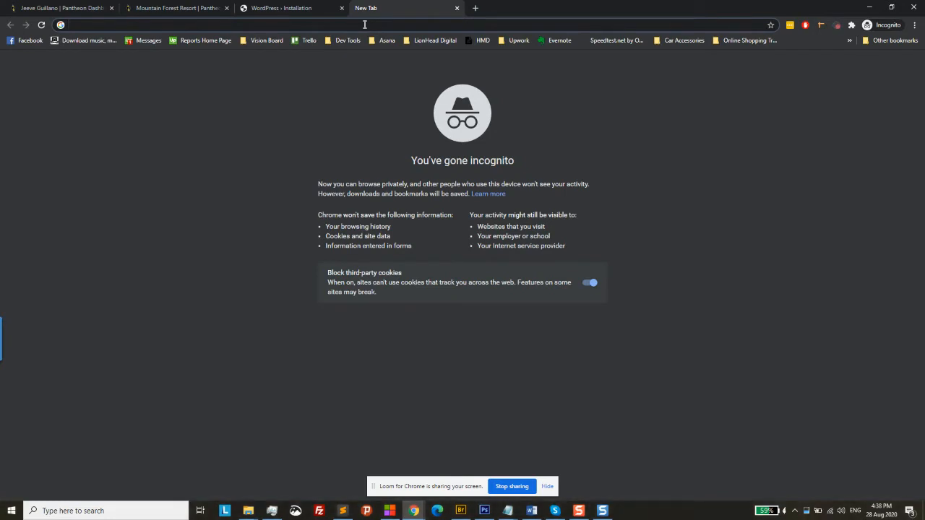
# Load forestcamp.biz in the new tab
pyautogui.write('forestcamp.biz')
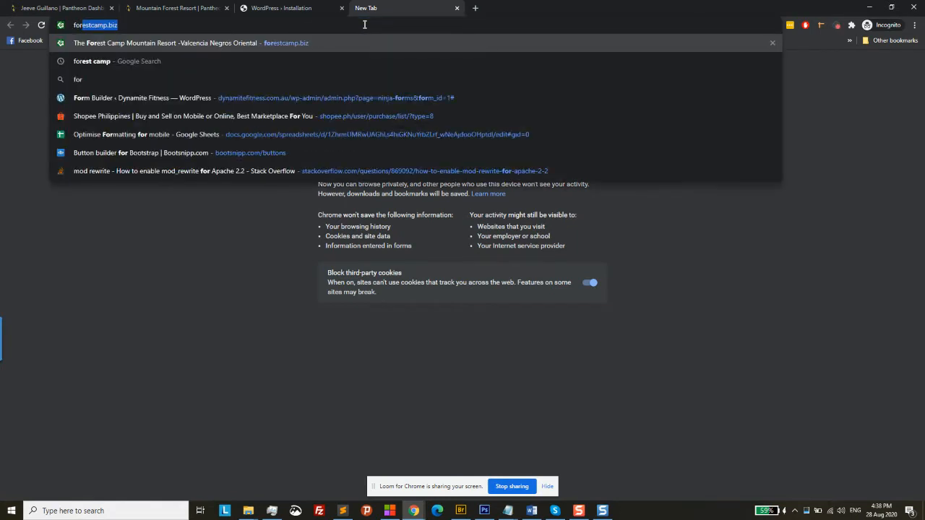
pyautogui.press('Return')
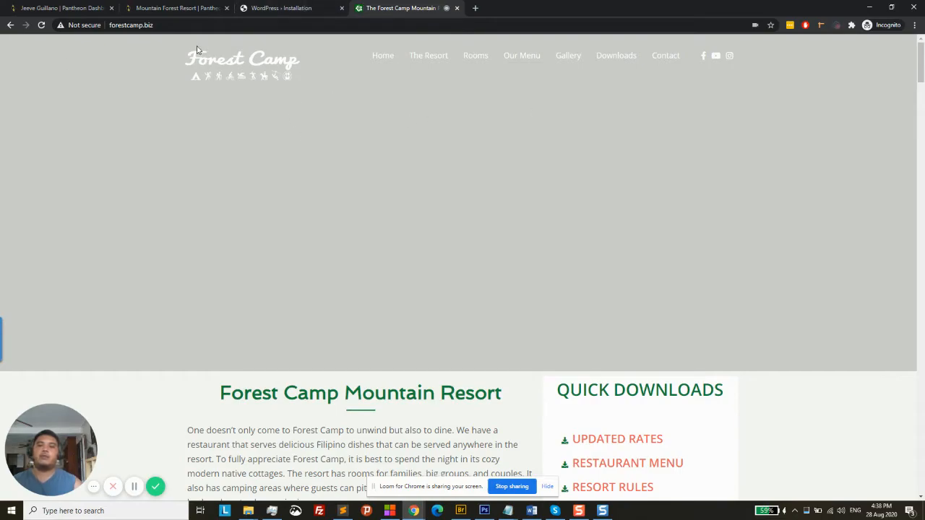
# Compare the Forest Camp homepage with the WordPress install form, ending on the install form
pyautogui.scroll(-7, 207, 190)
pyautogui.scroll(4, 208, 191)
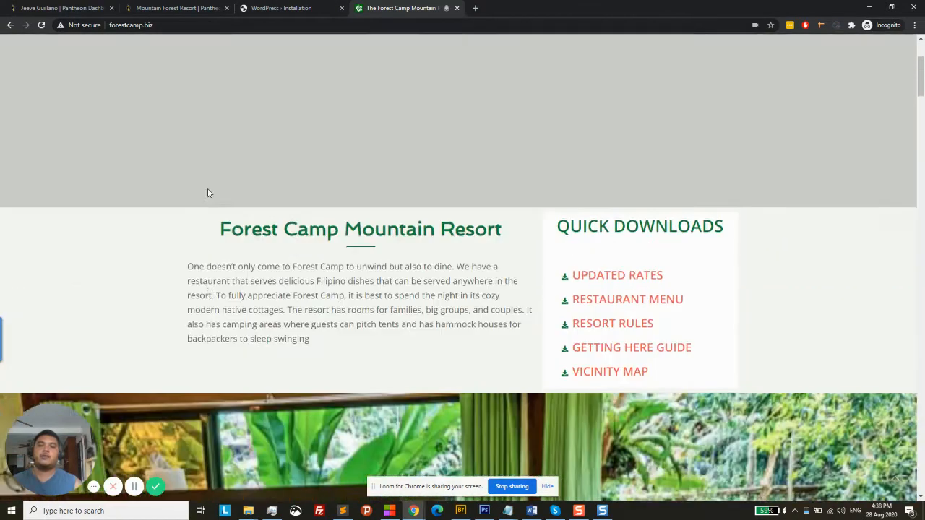
pyautogui.scroll(3, 207, 193)
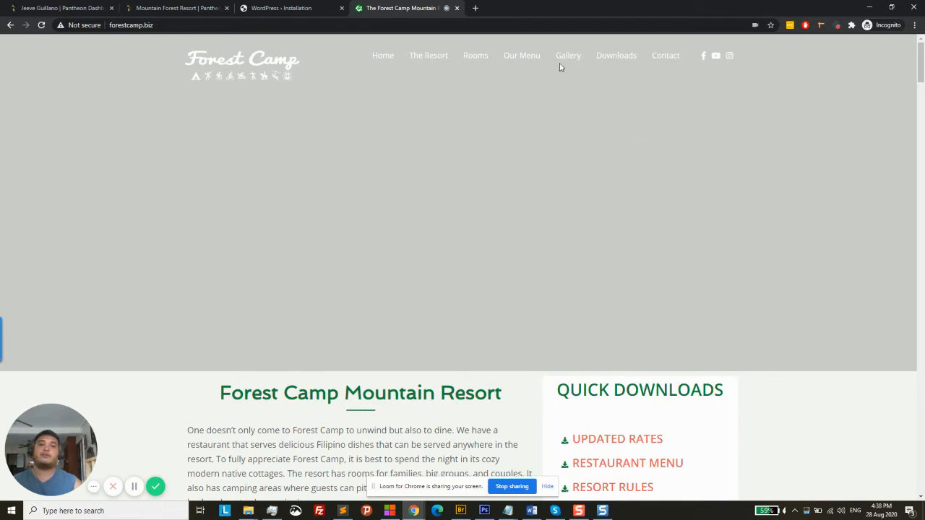
pyautogui.click(324, 8)
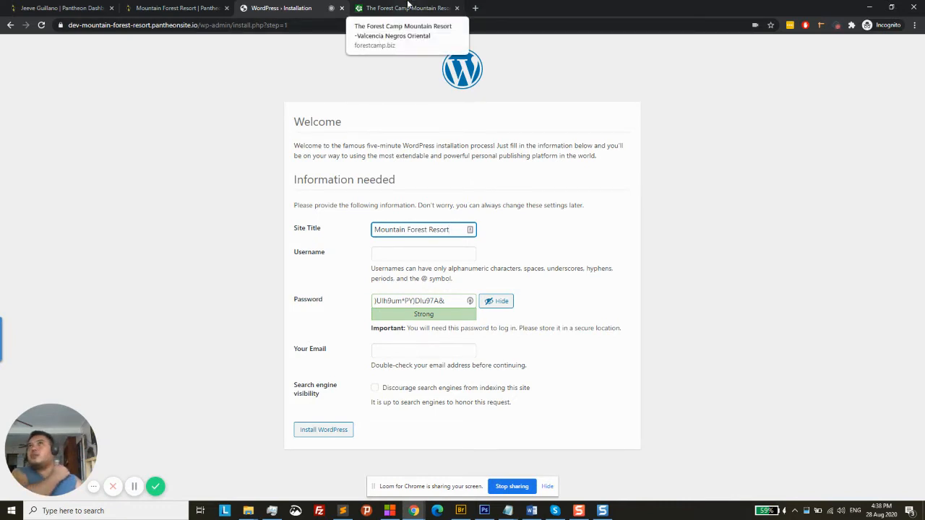
pyautogui.click(408, 7)
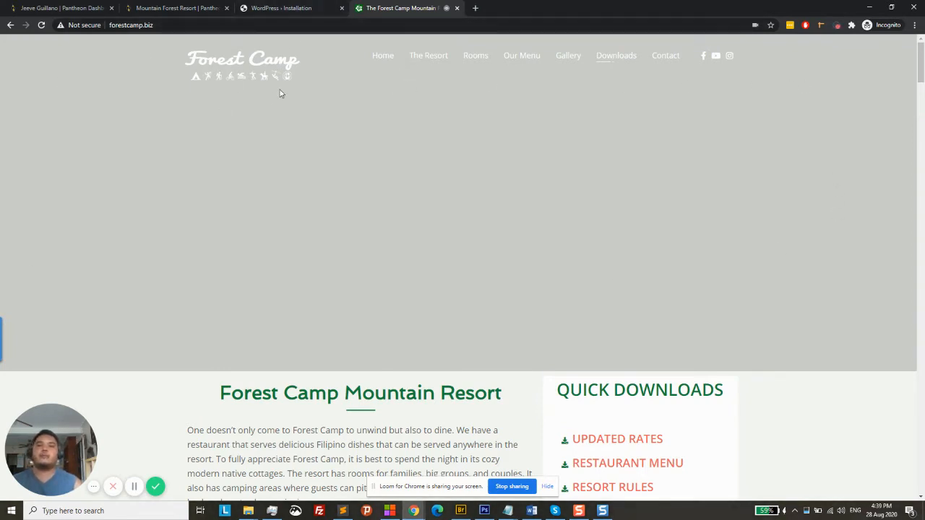
pyautogui.click(310, 7)
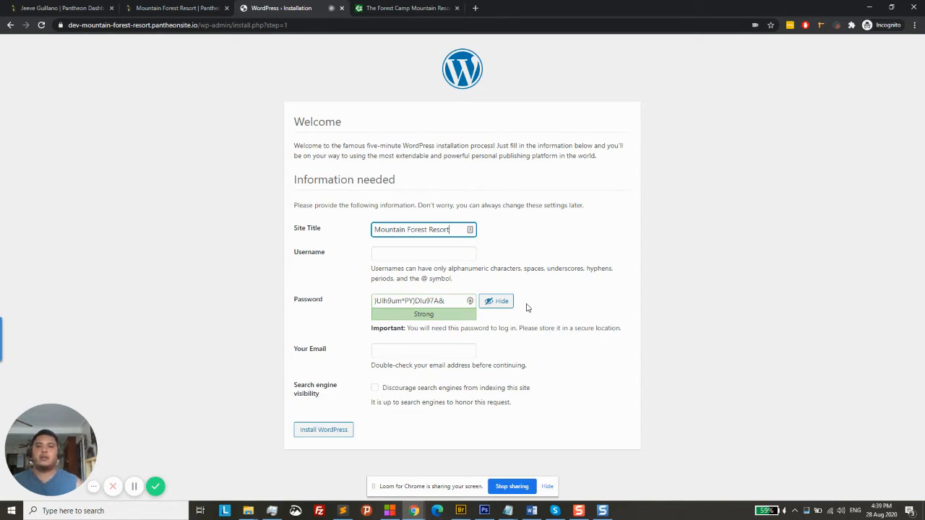
pyautogui.click(402, 8)
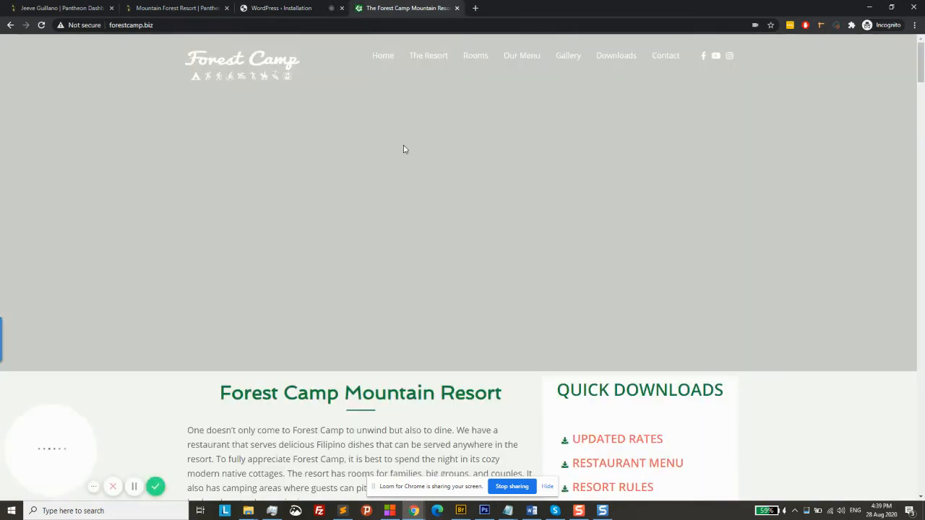
pyautogui.click(316, 7)
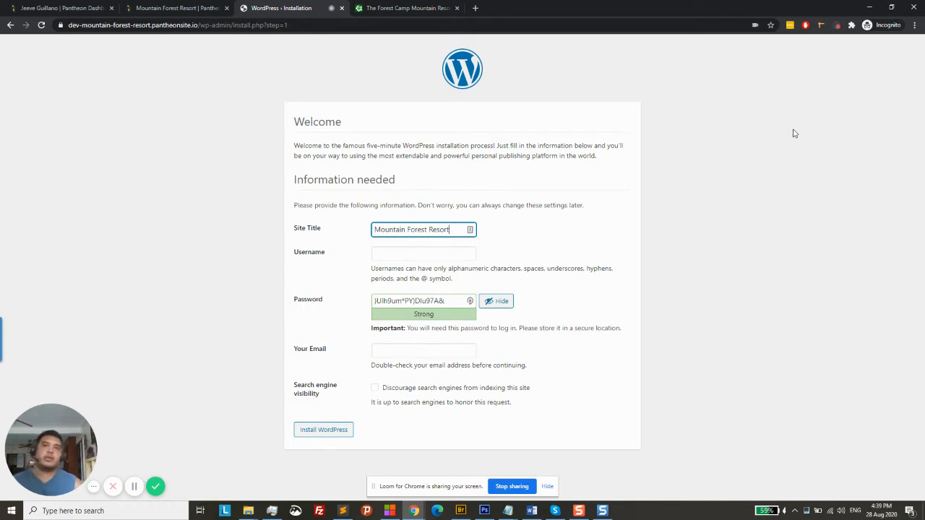
pyautogui.click(416, 6)
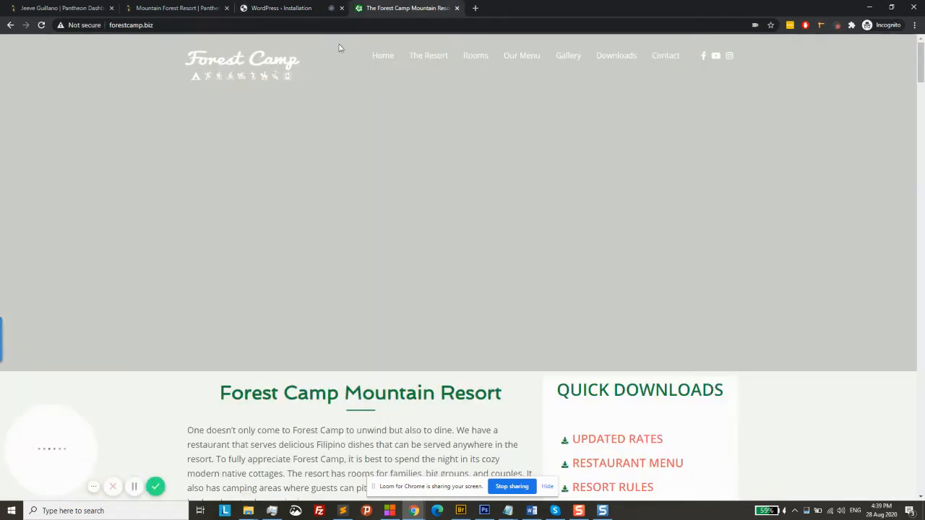
pyautogui.click(288, 6)
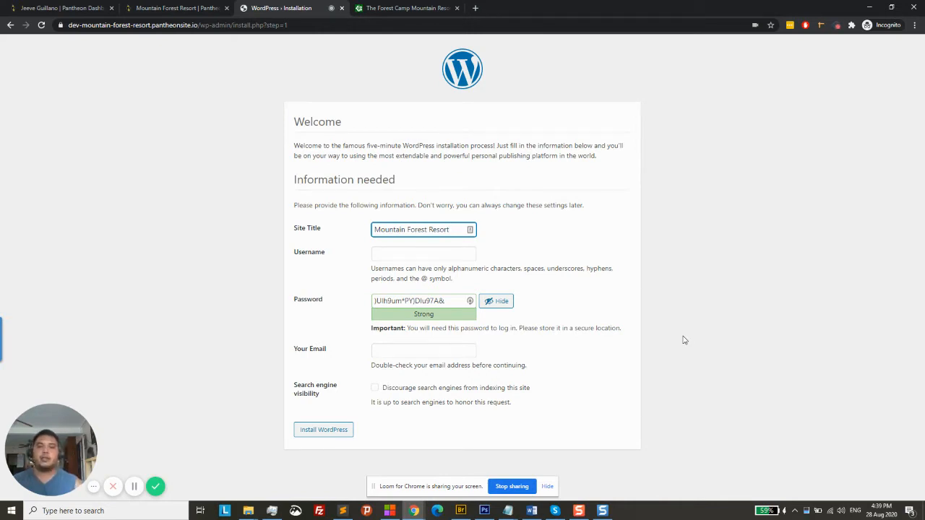
# Enter admin as the username and dismiss the password manager's duplicate-password warning
pyautogui.click(423, 257)
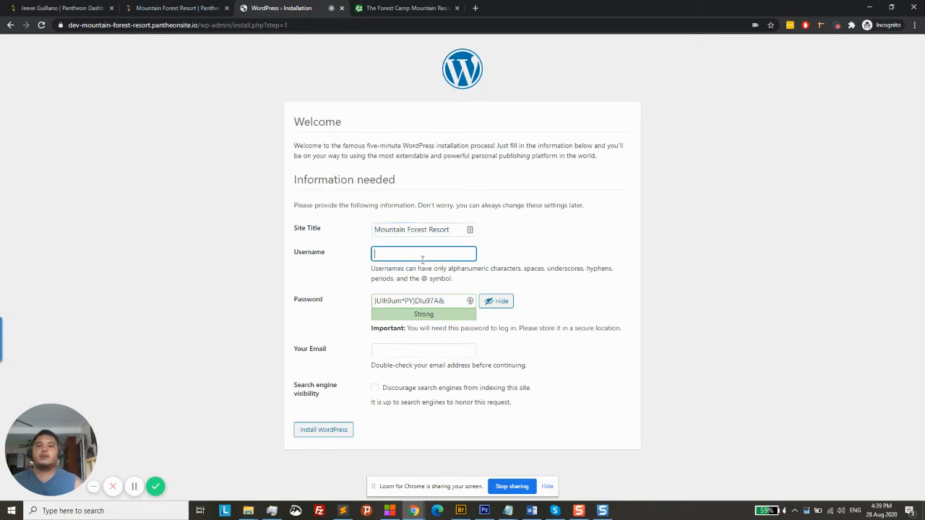
pyautogui.click(423, 259)
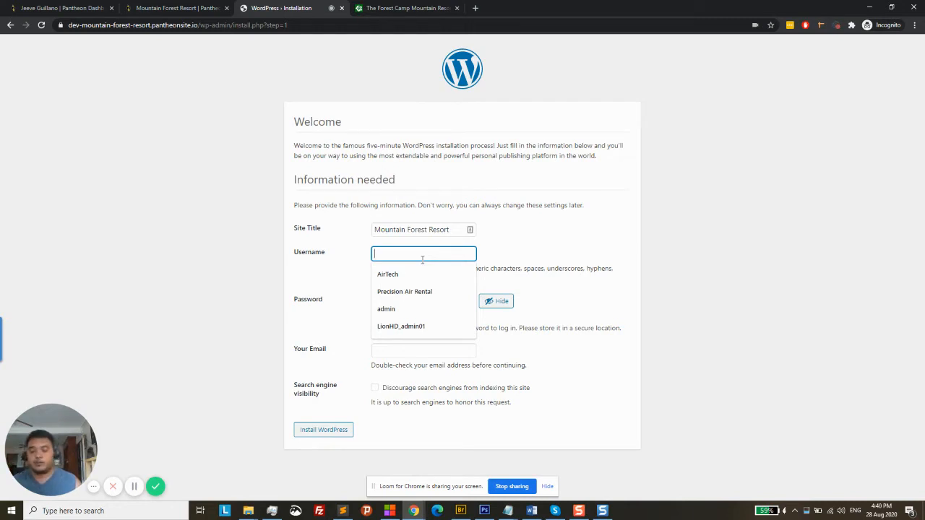
pyautogui.write('admin')
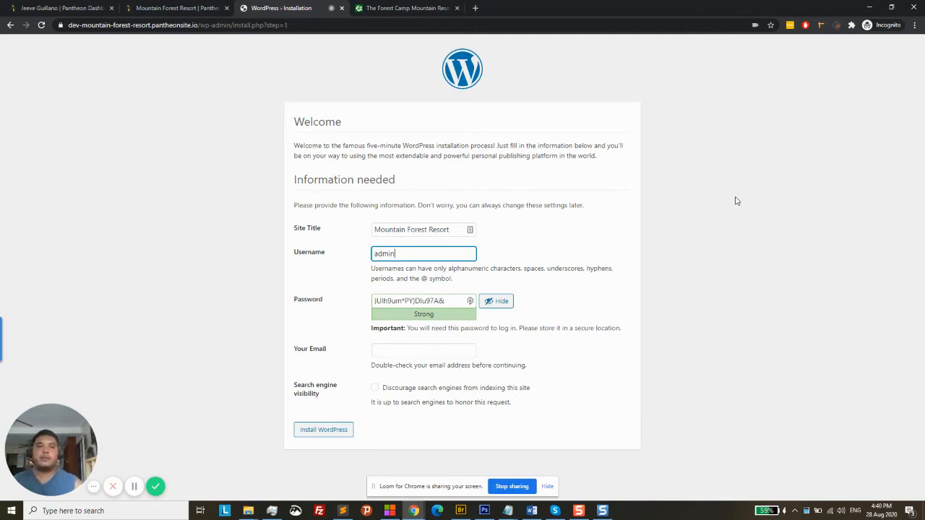
pyautogui.click(790, 26)
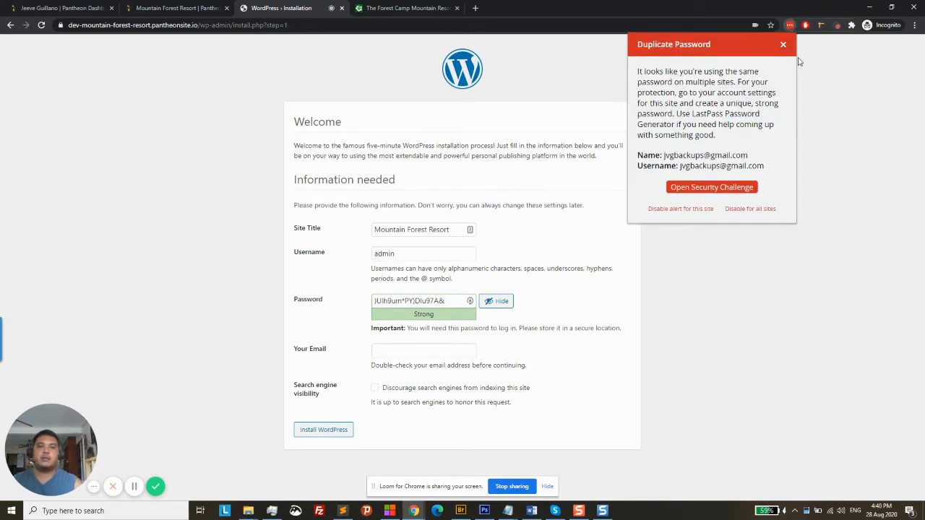
pyautogui.click(783, 44)
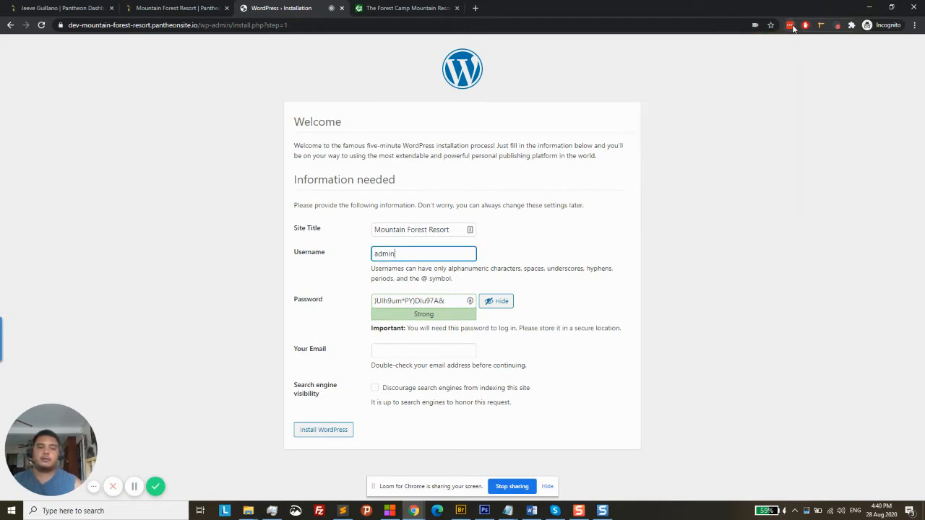
pyautogui.click(791, 27)
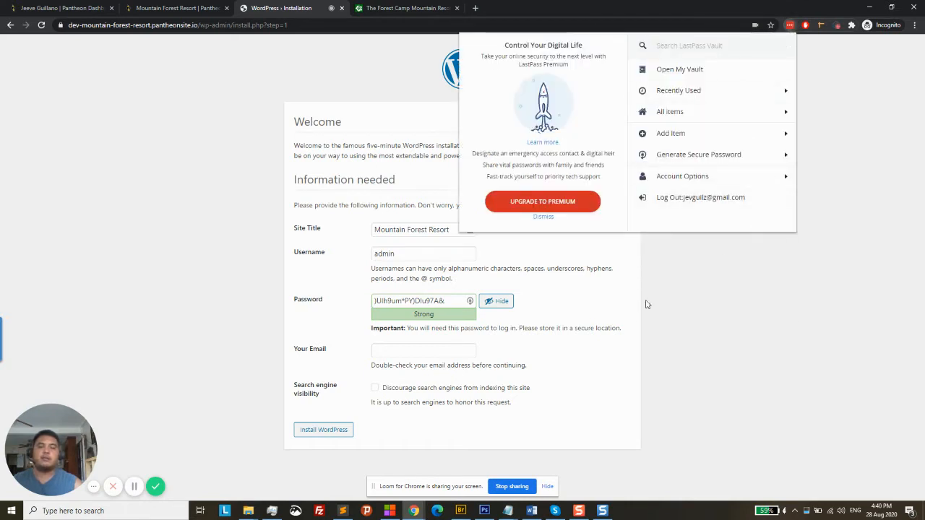
pyautogui.click(619, 376)
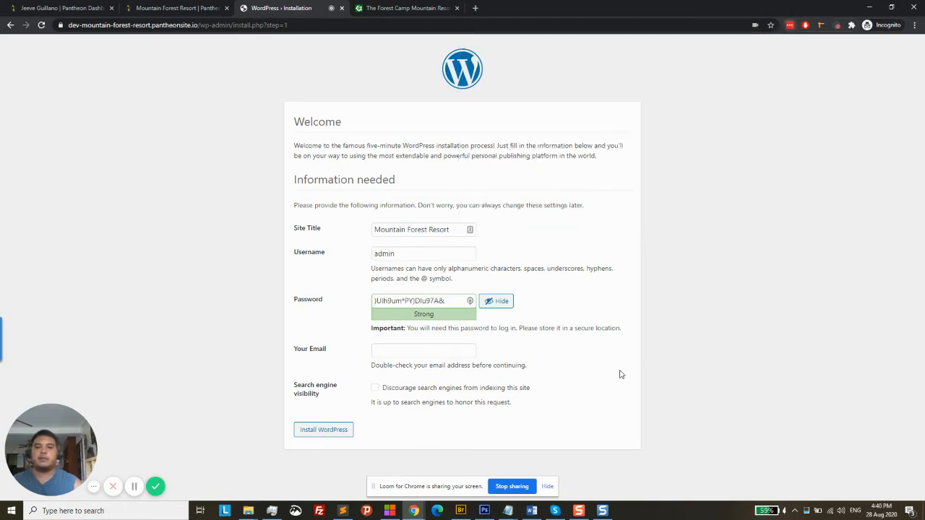
# Fill in the saved admin e-mail address and install WordPress
pyautogui.click(421, 352)
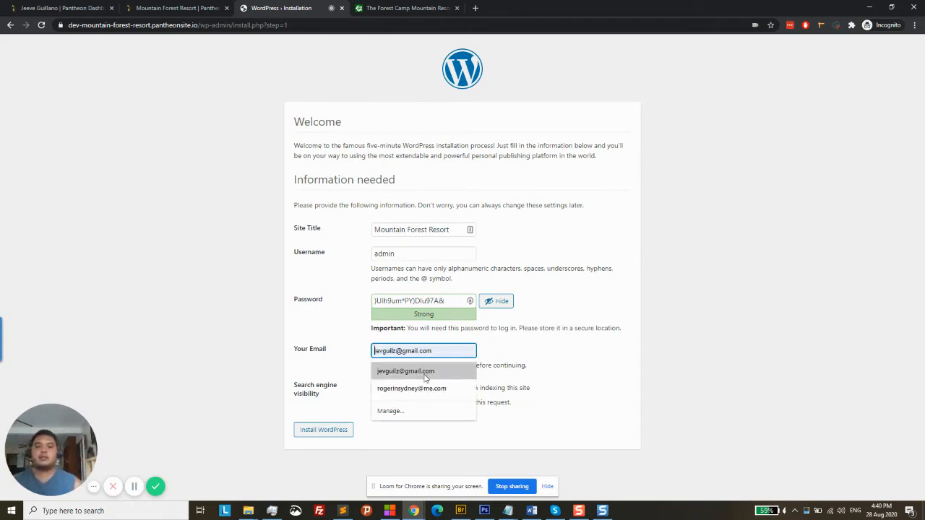
pyautogui.click(424, 372)
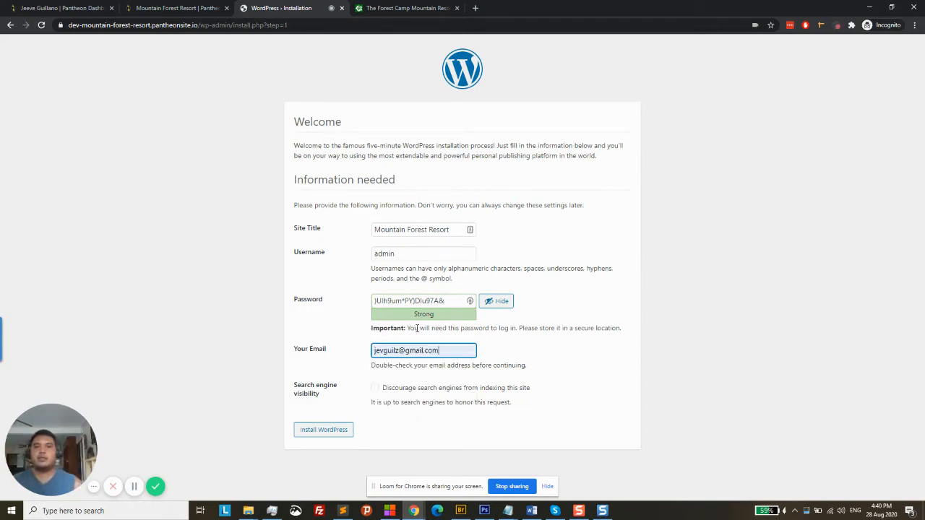
pyautogui.click(339, 433)
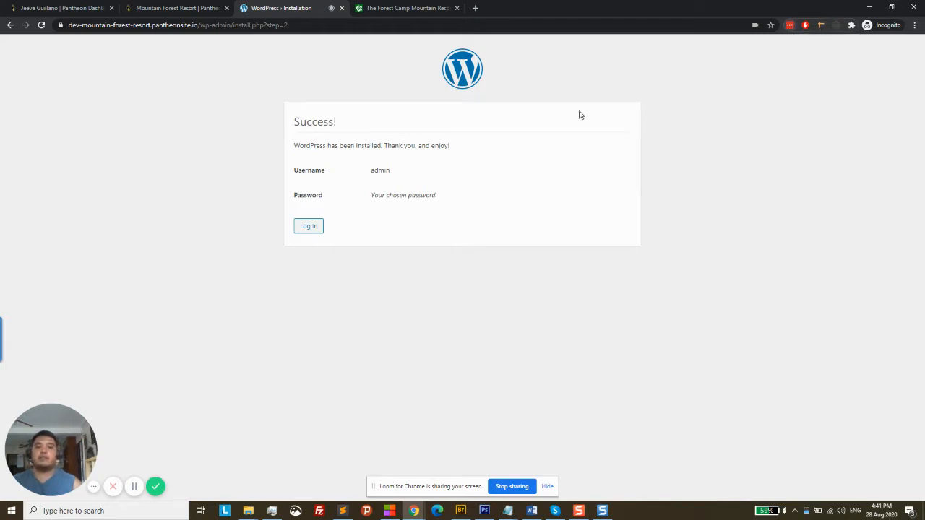
# Open the login page, enter username admin, then go to the Lost Password page
pyautogui.click(307, 227)
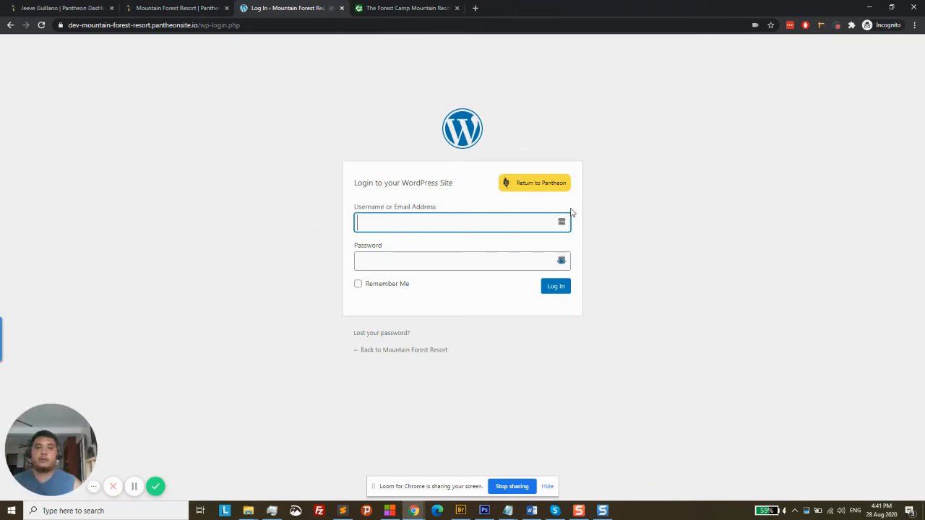
pyautogui.click(790, 26)
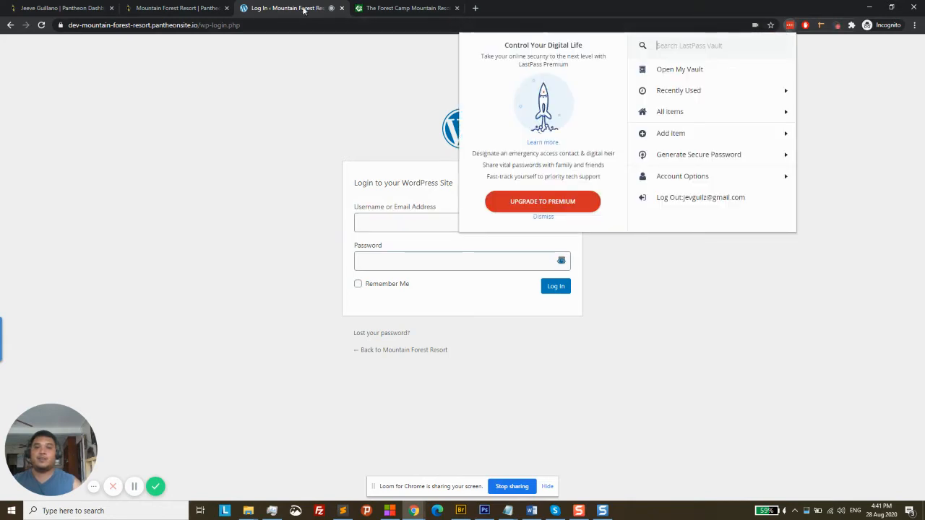
pyautogui.click(379, 221)
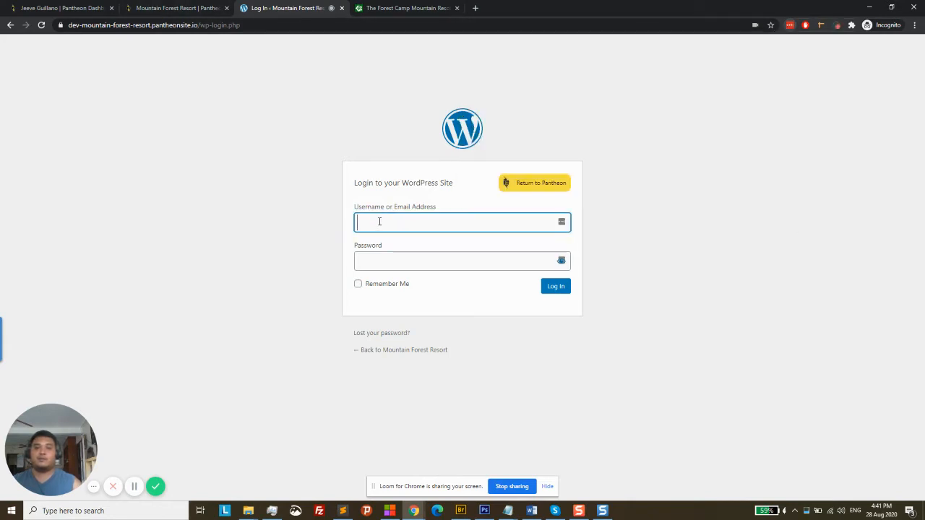
pyautogui.click(561, 222)
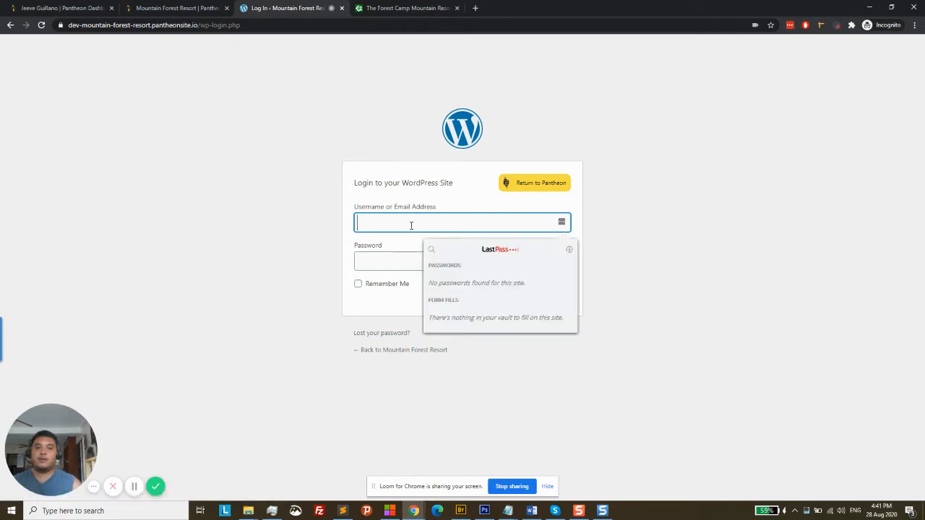
pyautogui.write('admin')
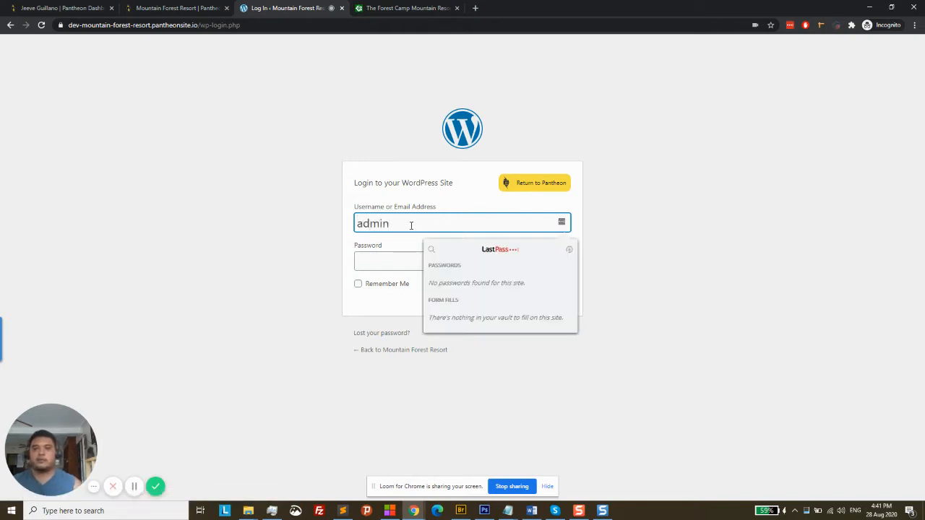
pyautogui.click(385, 260)
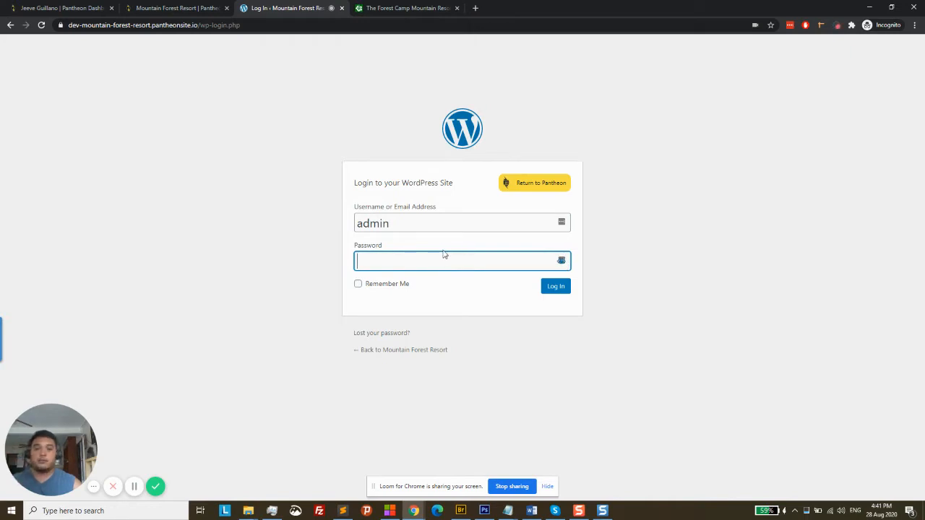
pyautogui.click(386, 335)
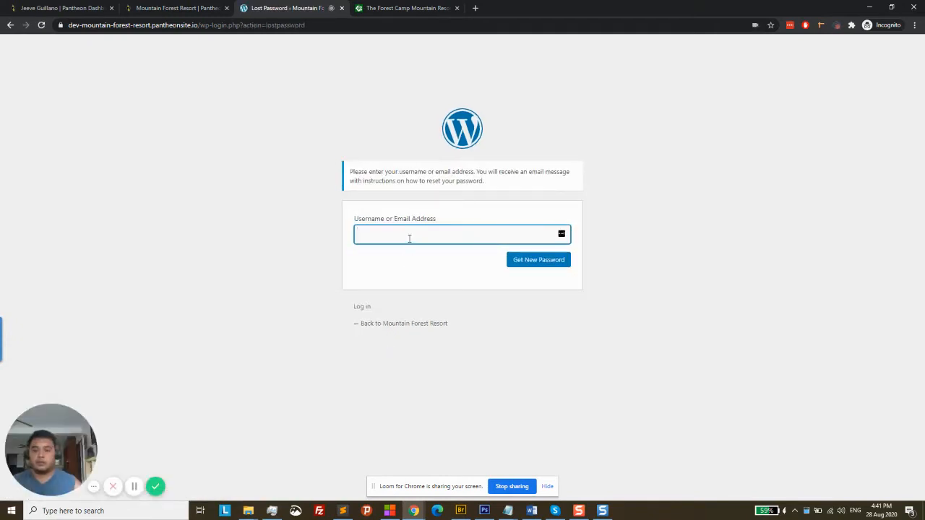
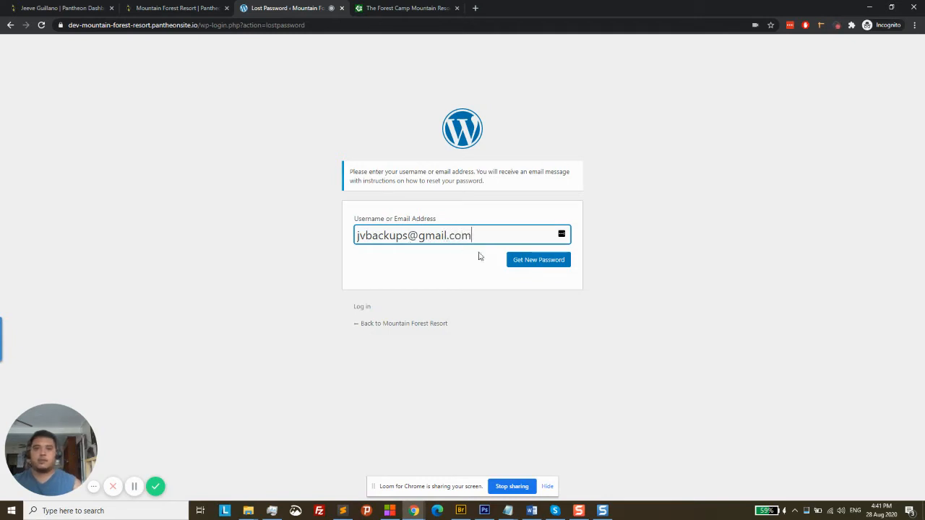
# Request a password reset for the account e-mail address and open a blank new tab
pyautogui.click(539, 262)
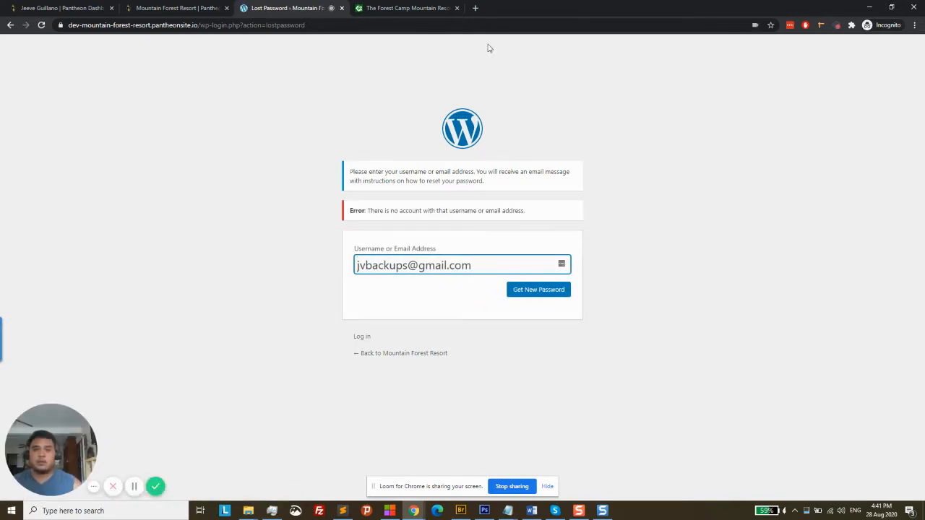
pyautogui.click(475, 8)
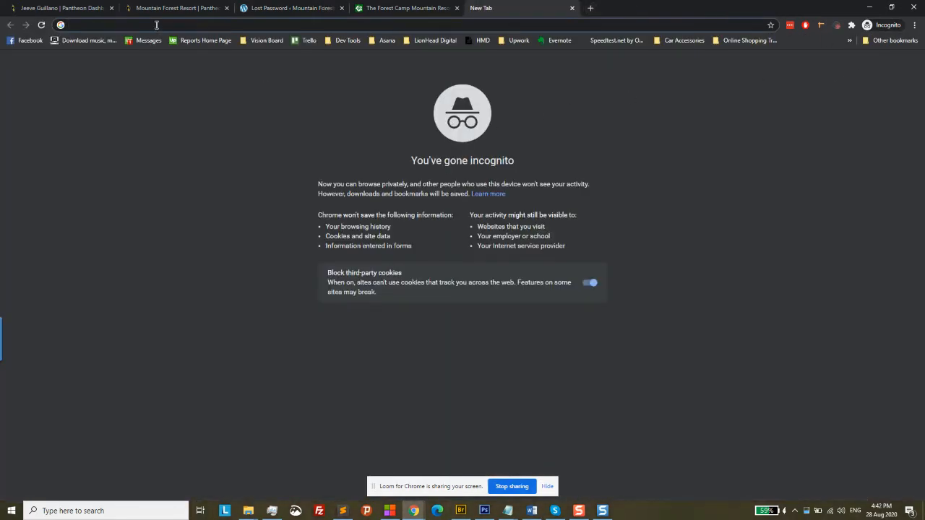
# Search for and open Gmail in the new tab, then return to the Lost Password page
pyautogui.write('gmai')
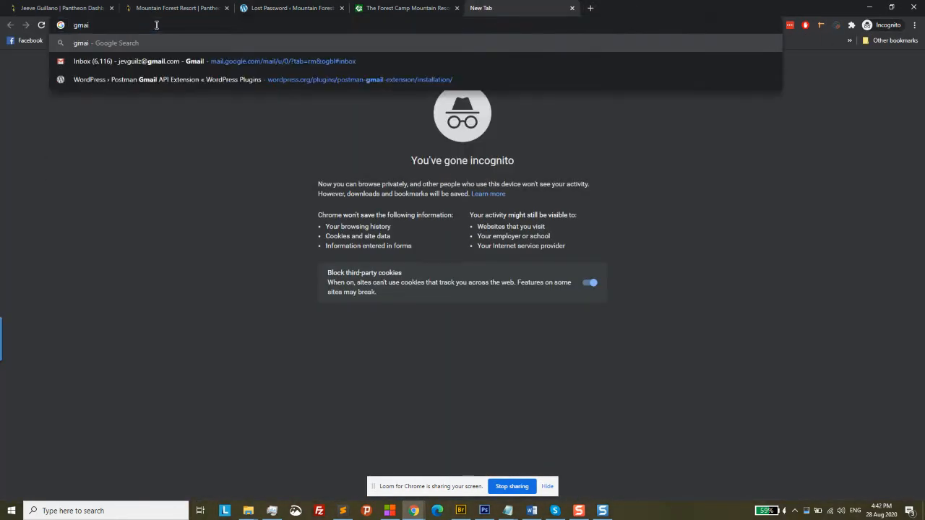
pyautogui.write('l')
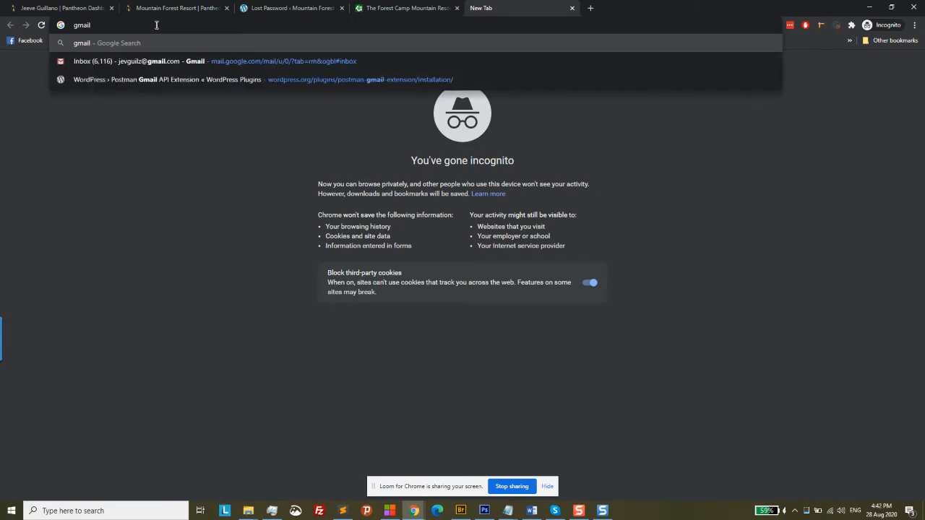
pyautogui.press('Return')
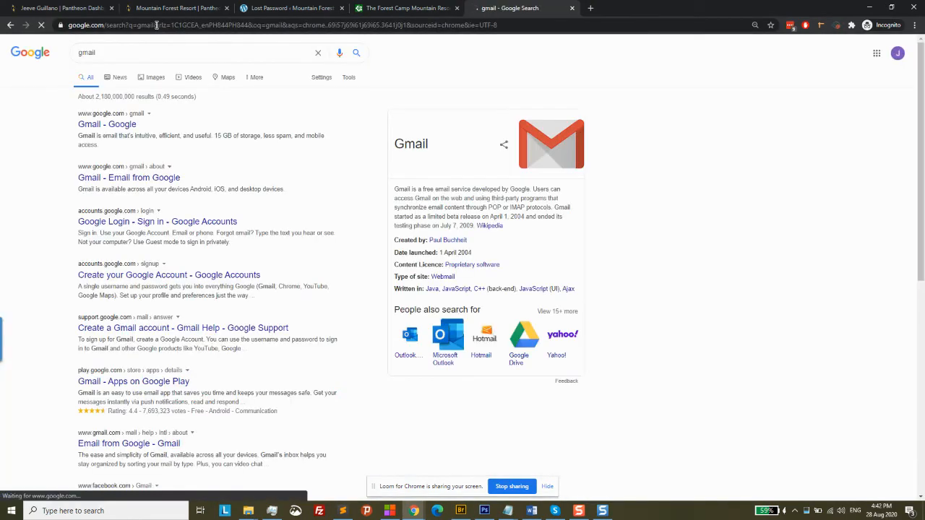
pyautogui.click(105, 126)
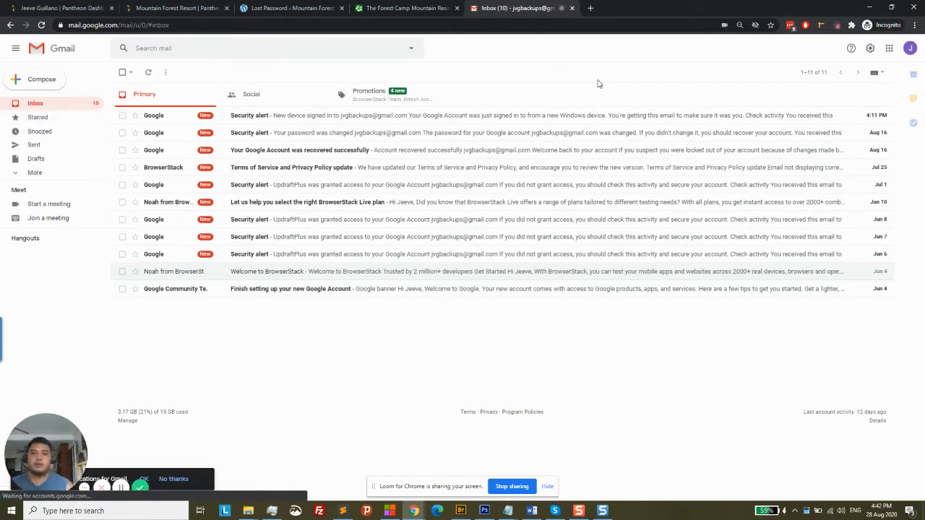
pyautogui.click(910, 48)
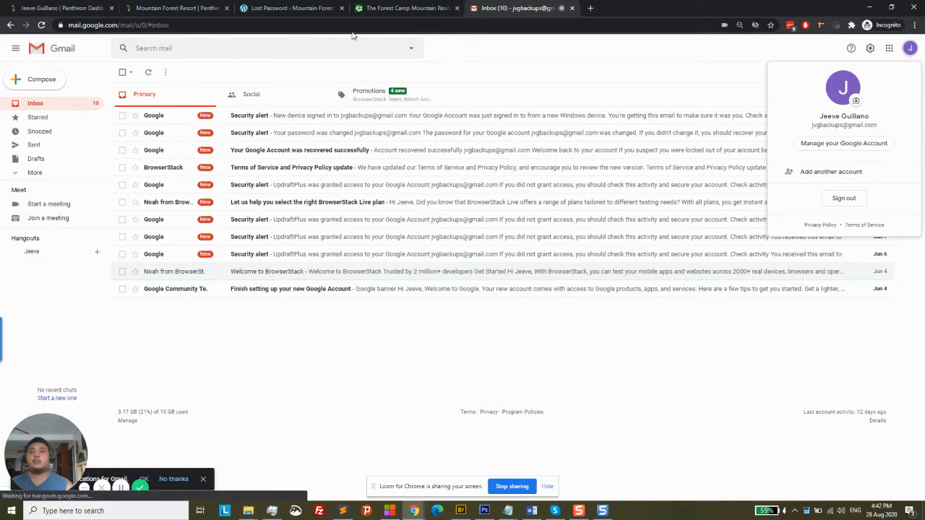
pyautogui.click(323, 8)
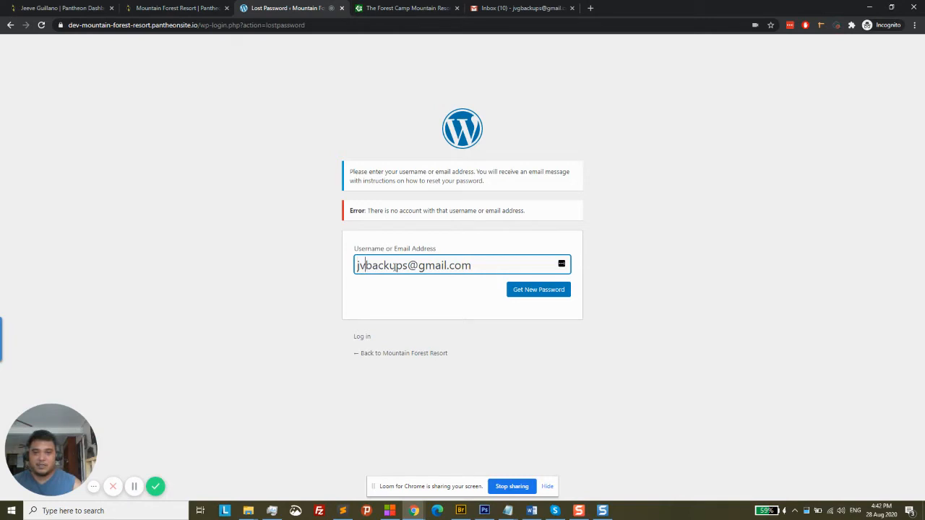
# Correct the e-mail address, resubmit the reset request, and minimize the browser
pyautogui.write('g')
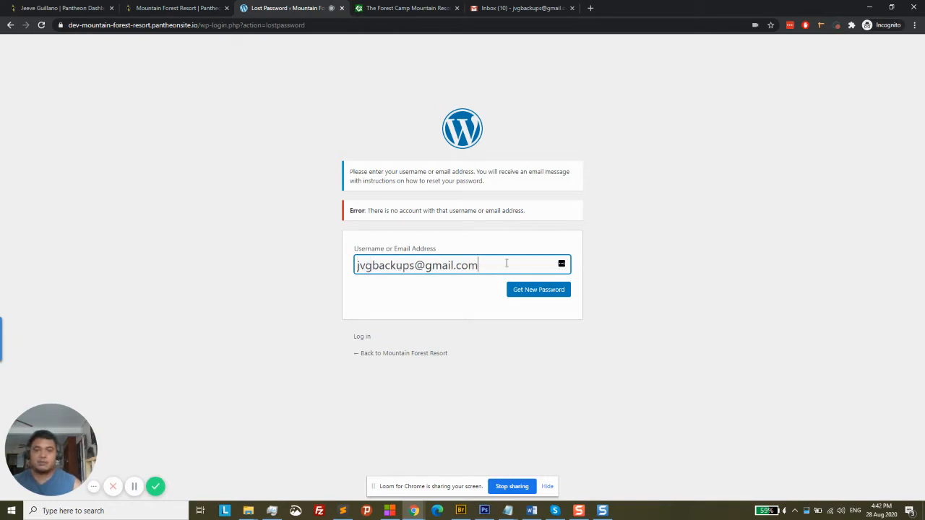
pyautogui.click(544, 294)
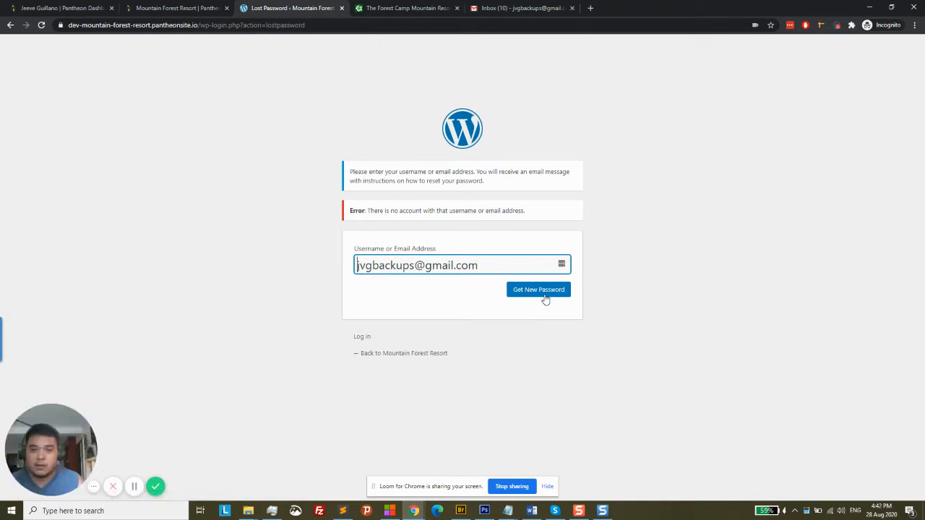
pyautogui.press('Return')
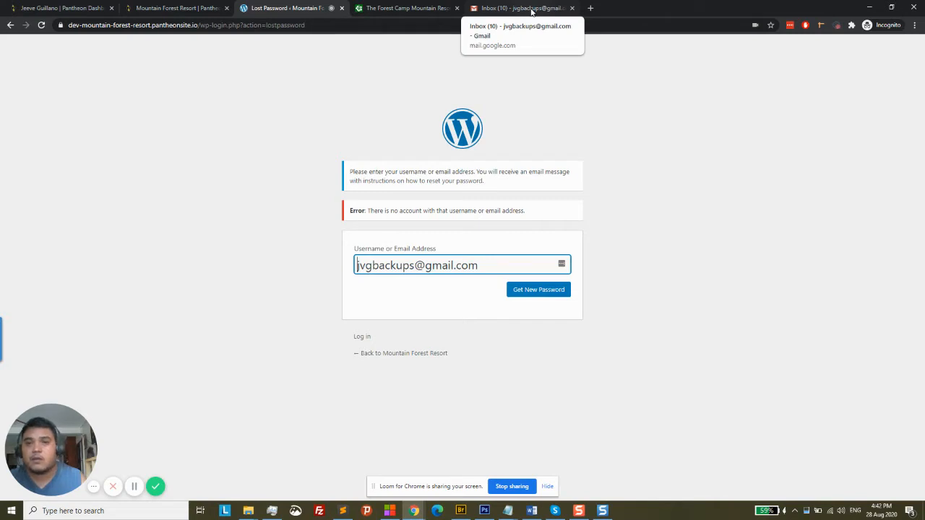
pyautogui.click(868, 8)
# Read the New WordPress Site email in Gmail's Spam folder, then return to the Lost Password page
pyautogui.moveTo(414, 510)
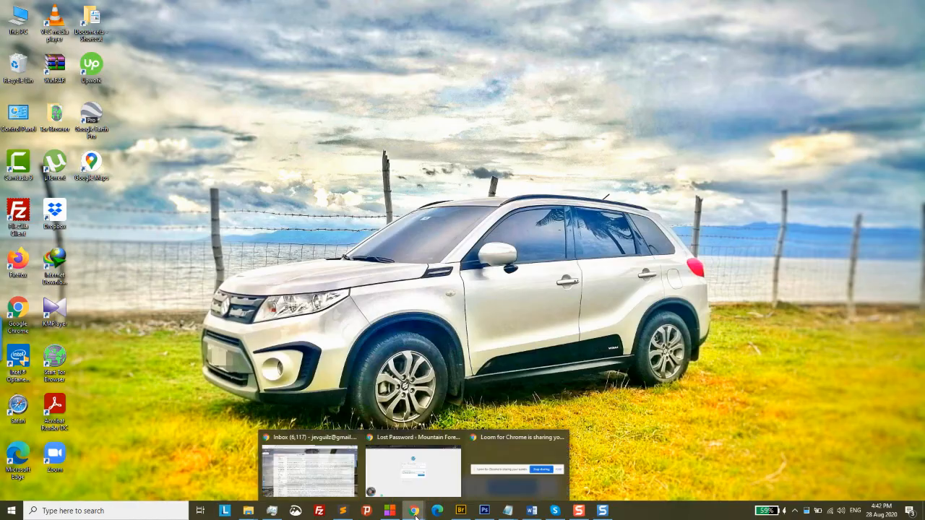
pyautogui.click(330, 481)
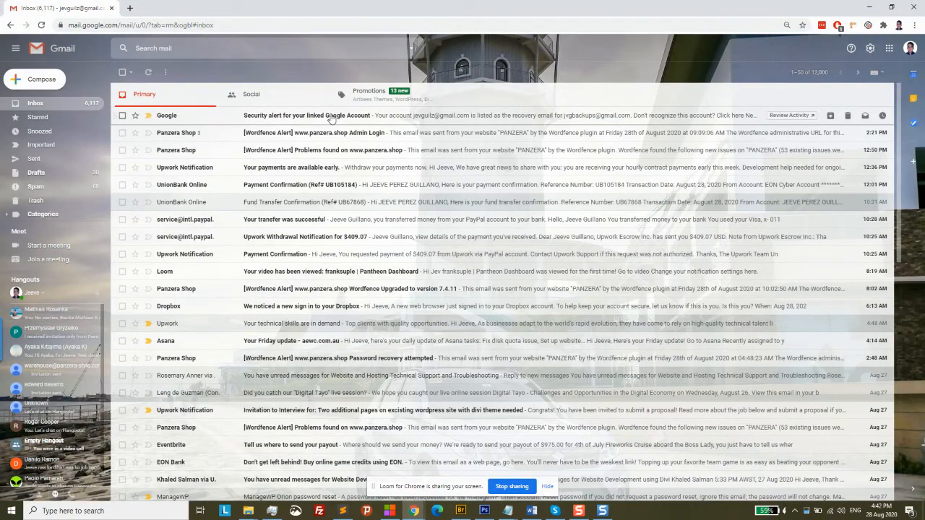
pyautogui.click(73, 195)
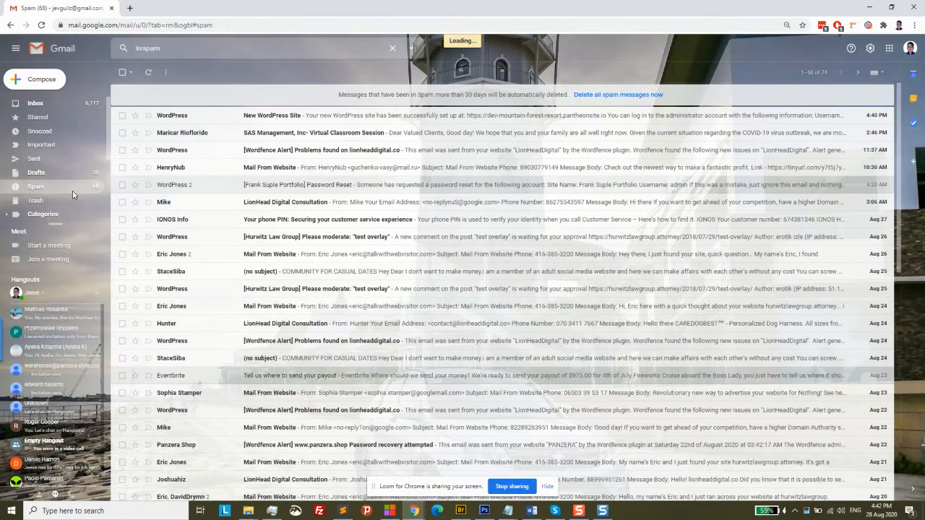
pyautogui.click(405, 119)
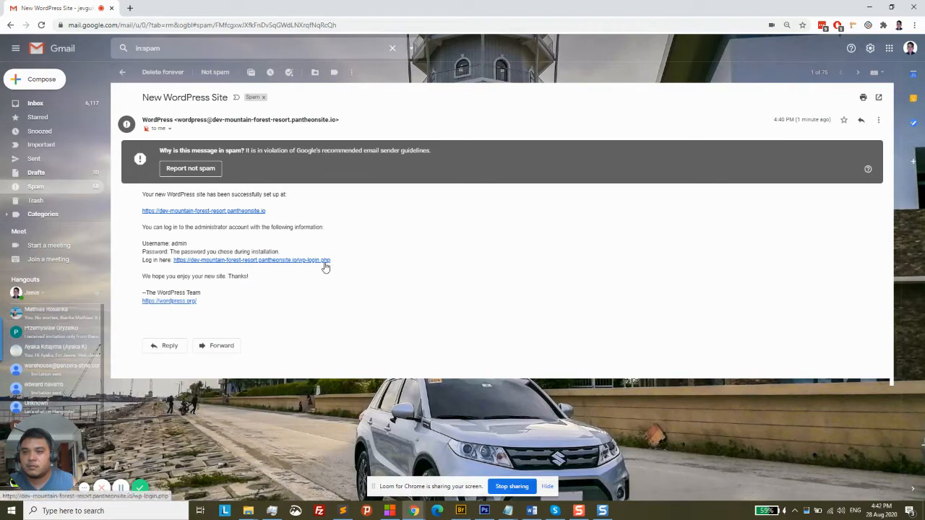
pyautogui.click(54, 107)
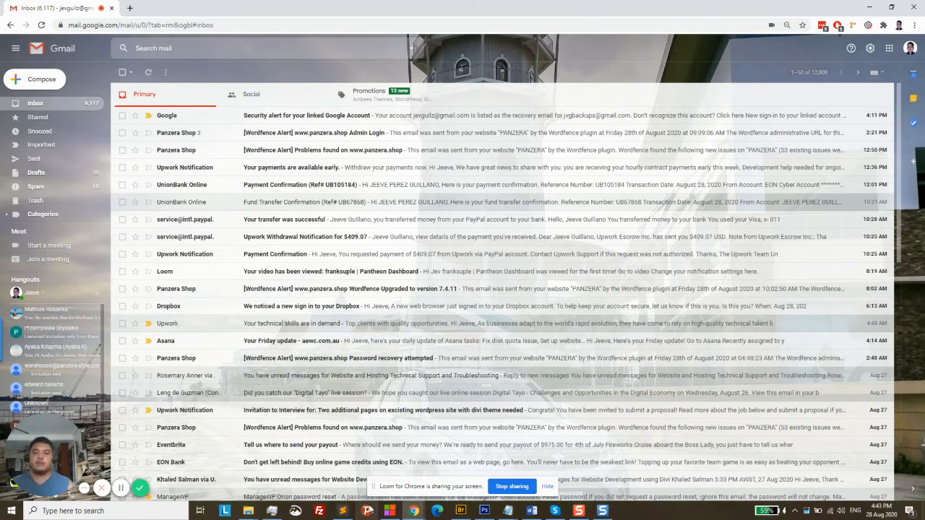
pyautogui.moveTo(413, 510)
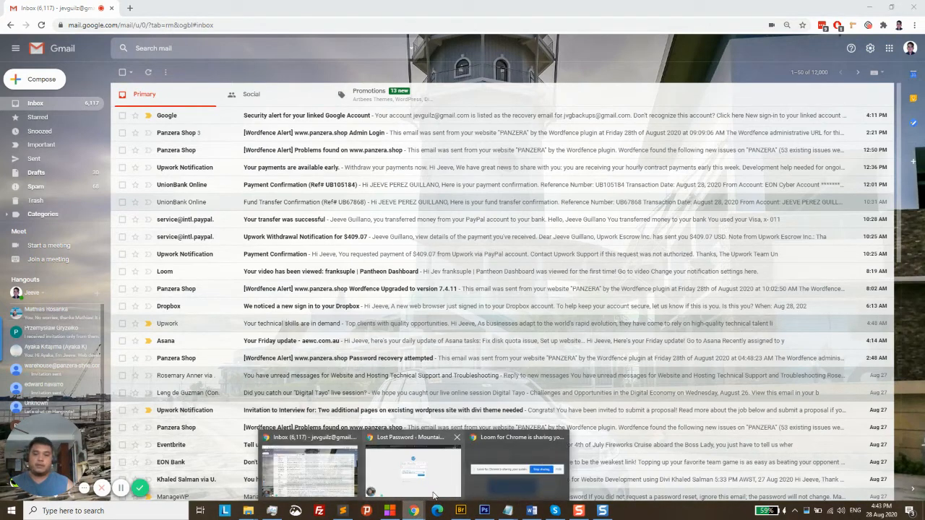
pyautogui.click(434, 496)
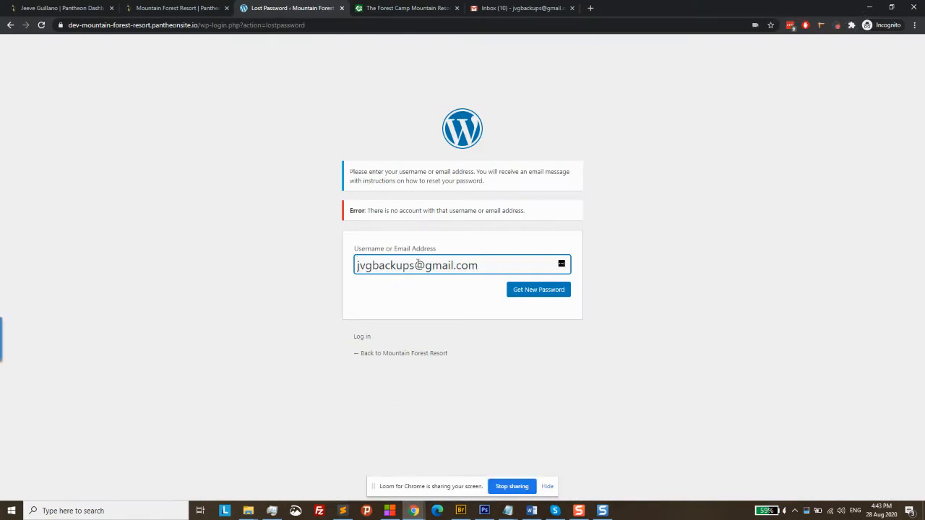
# Request a password reset for a different account e-mail address, then open the login page
pyautogui.moveTo(414, 265); pyautogui.dragTo(366, 265)
pyautogui.press('BackSpace')
pyautogui.press('BackSpace')
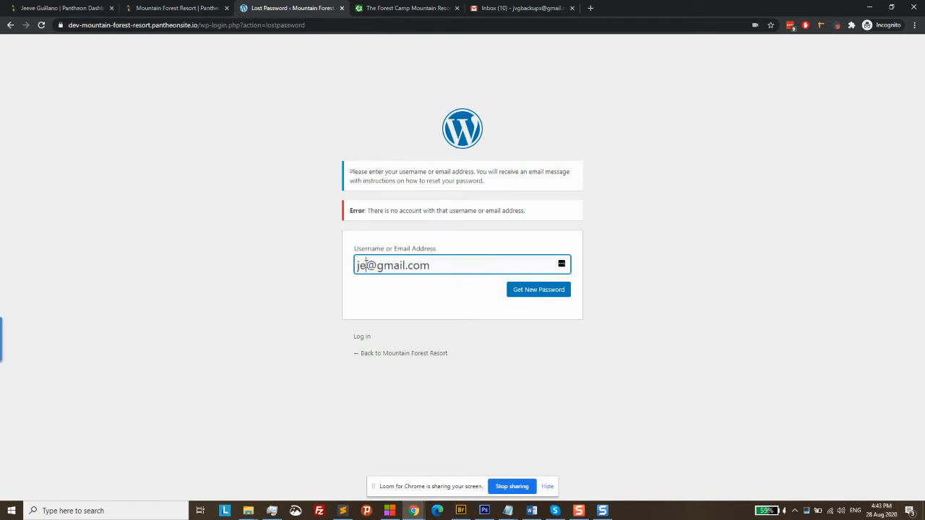
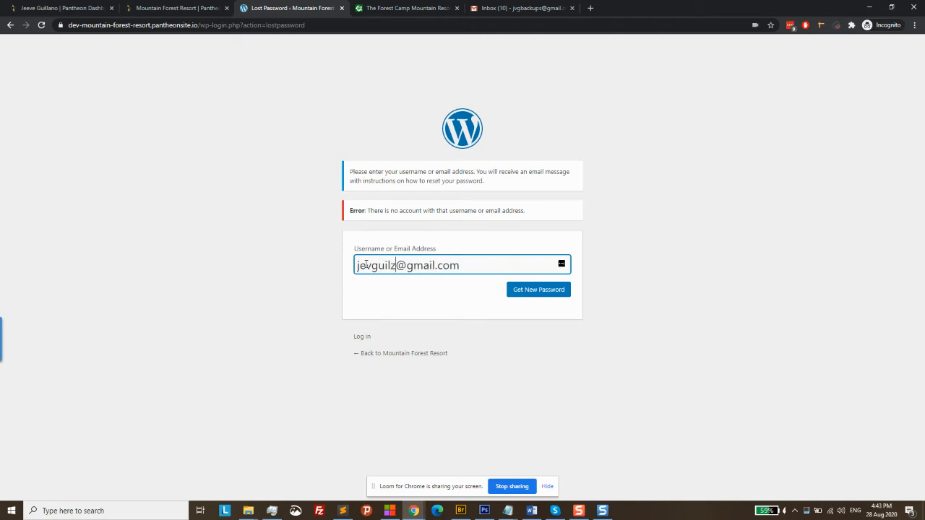
pyautogui.click(538, 293)
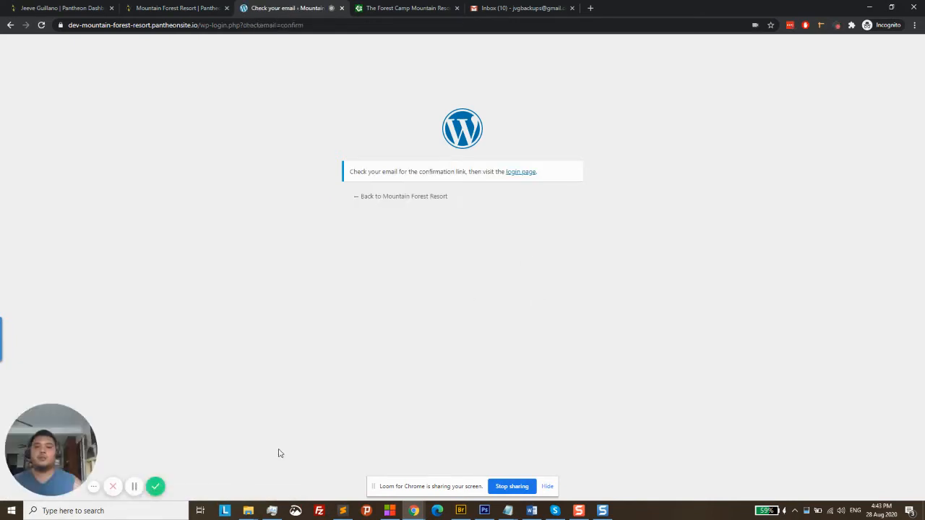
pyautogui.click(136, 489)
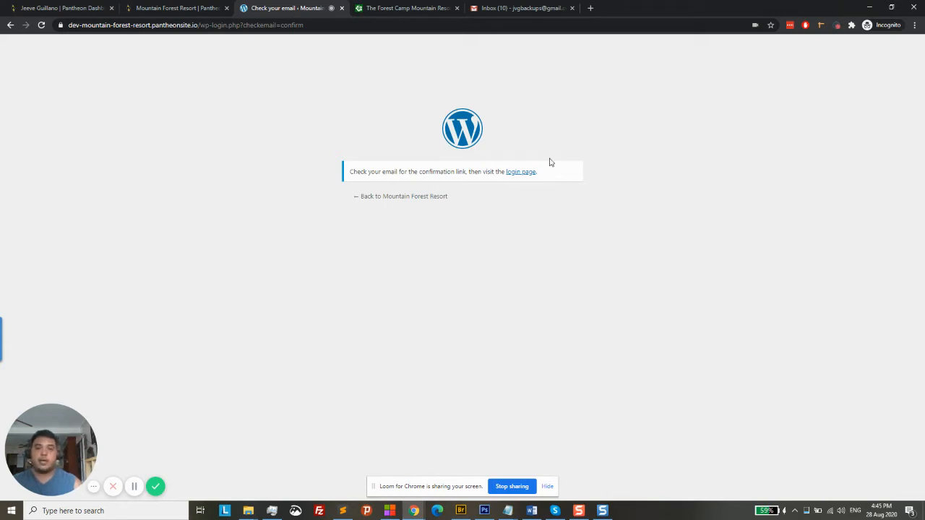
pyautogui.click(527, 173)
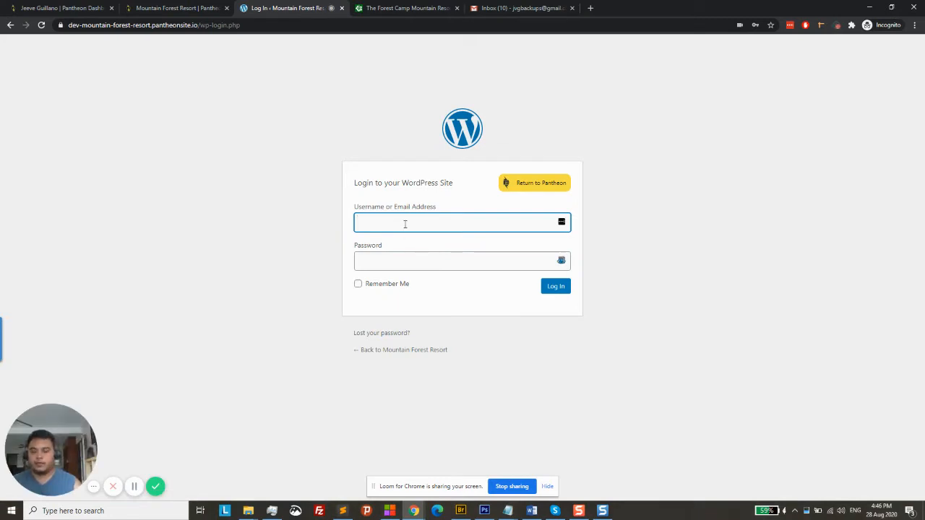
# Log in to the Mountain Forest Resort WordPress admin as admin with the saved password
pyautogui.write('admin')
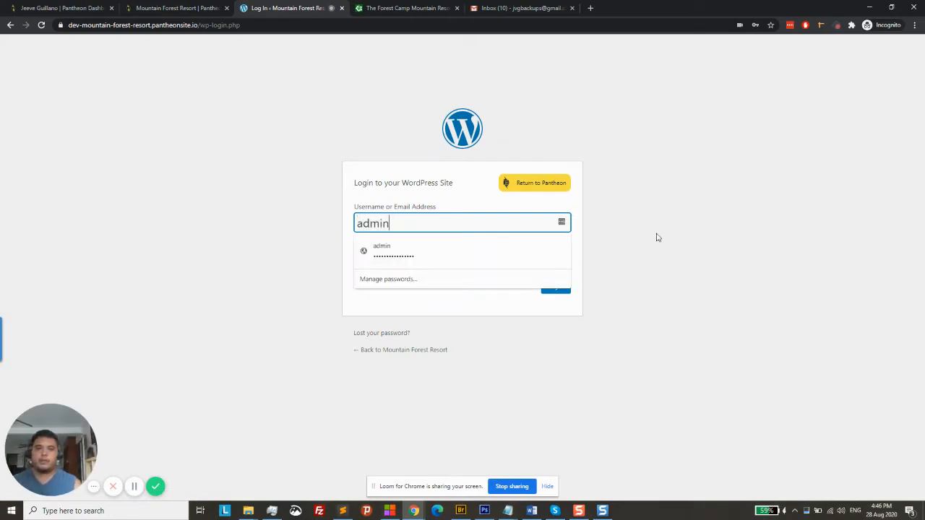
pyautogui.click(698, 242)
pyautogui.click(482, 264)
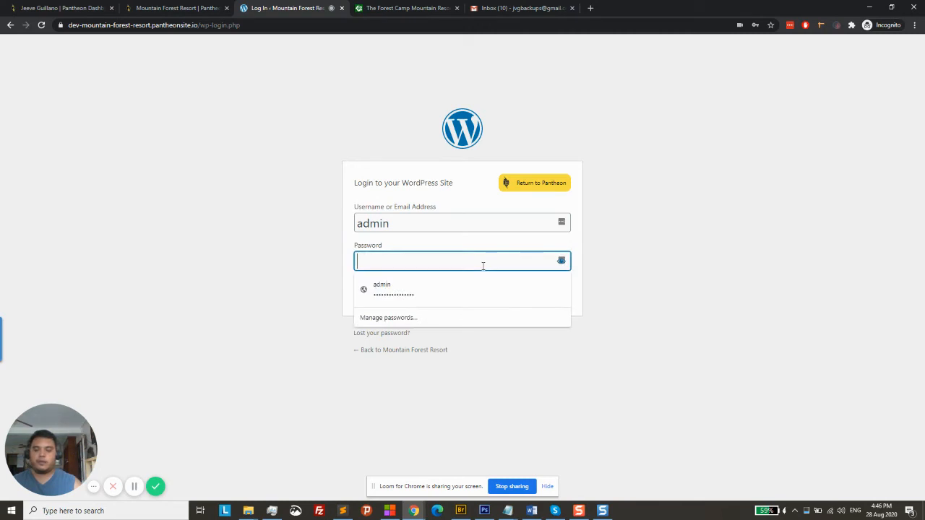
pyautogui.hotkey('ctrl', 'v')
pyautogui.click(561, 291)
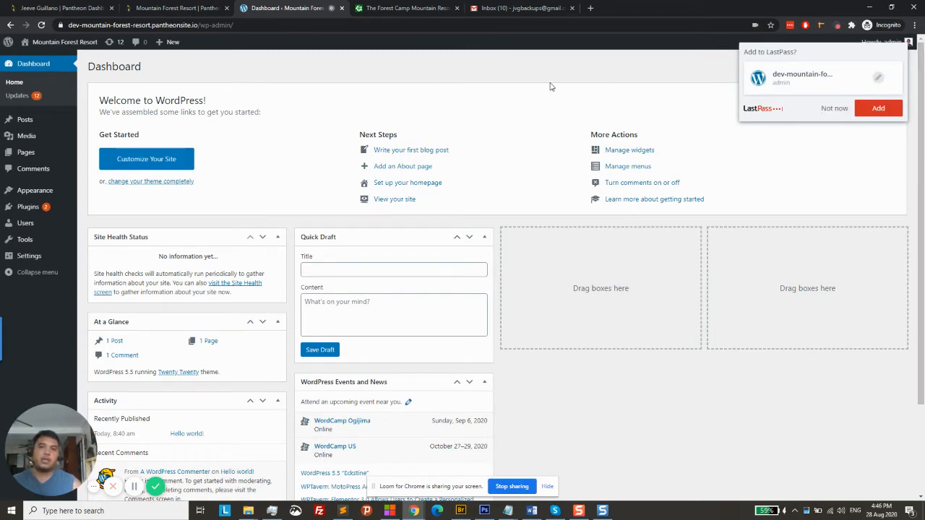
# Open Site Admin from the Pantheon dashboard and add the WordPress admin login to LastPass
pyautogui.click(210, 8)
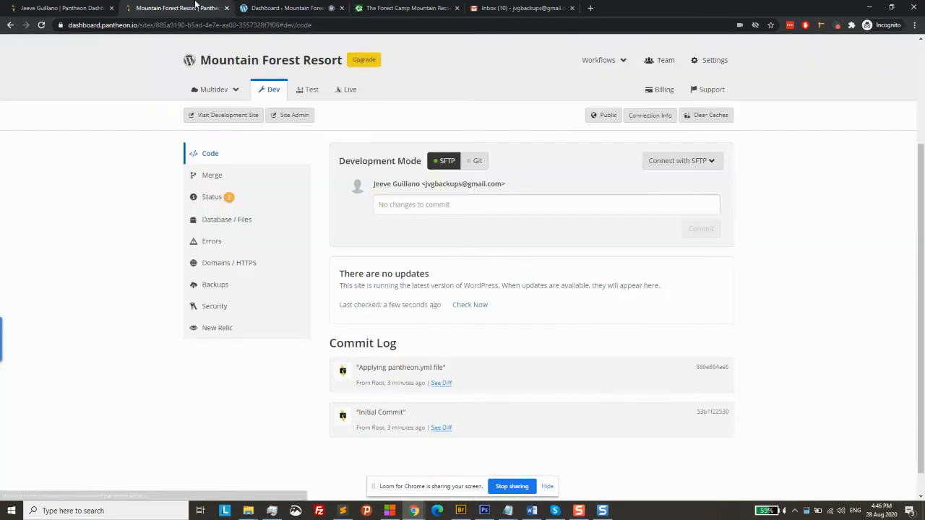
pyautogui.click(296, 116)
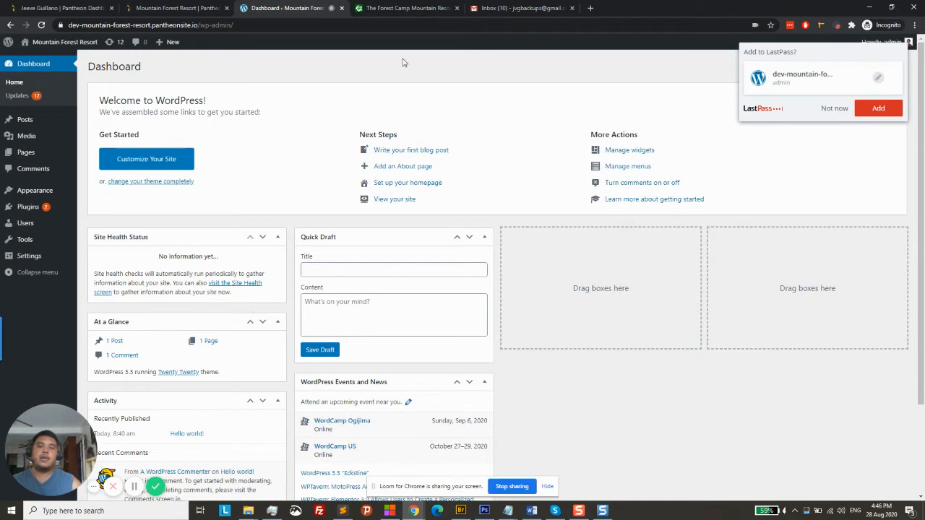
pyautogui.click(879, 110)
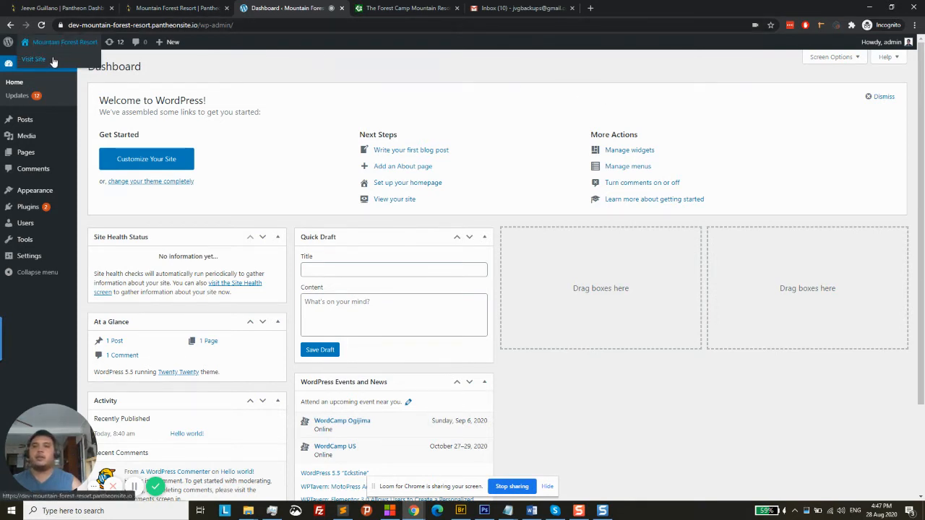
# Open the public site with its Hello world! post in a new tab, then return to the Dashboard
pyautogui.middleClick(44, 59)
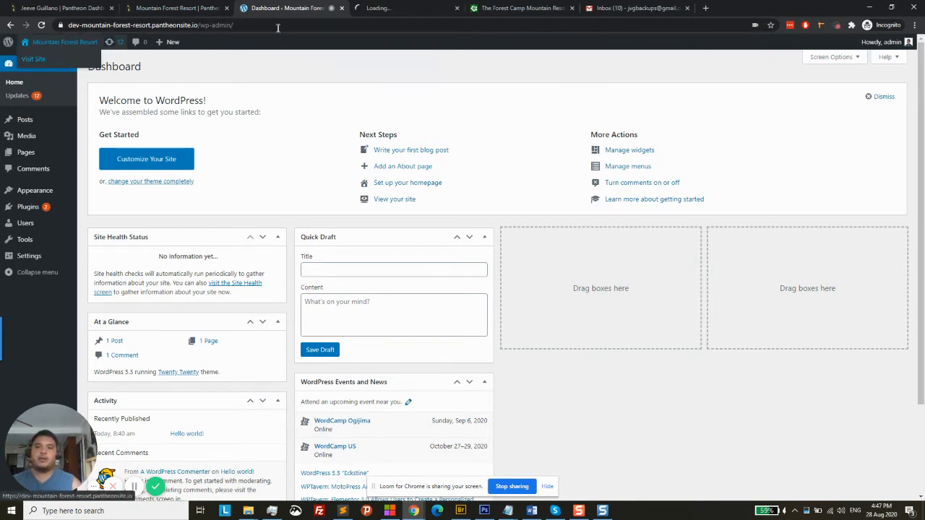
pyautogui.click(415, 6)
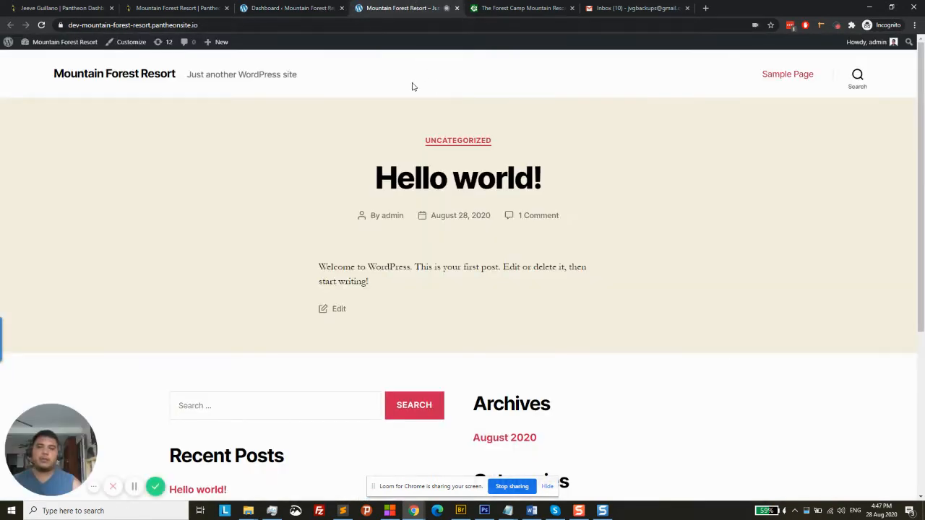
pyautogui.click(305, 7)
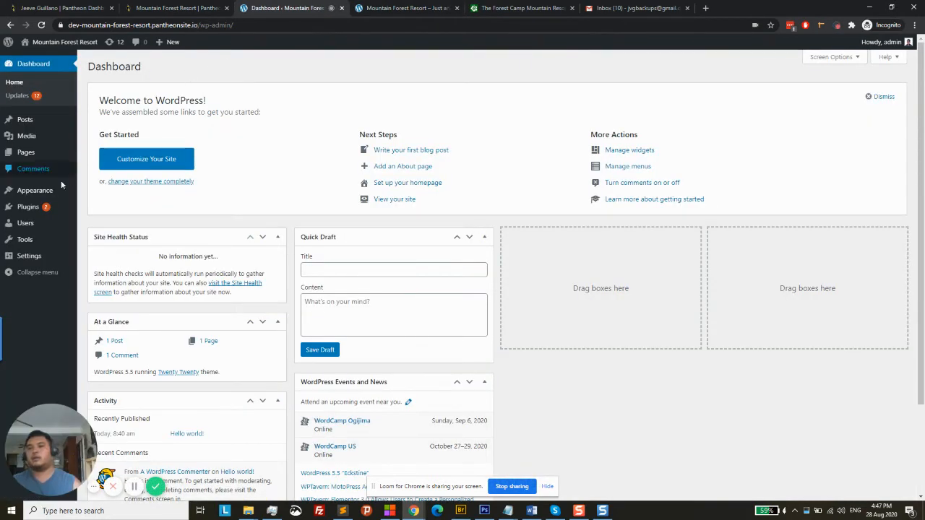
pyautogui.moveTo(45, 194)
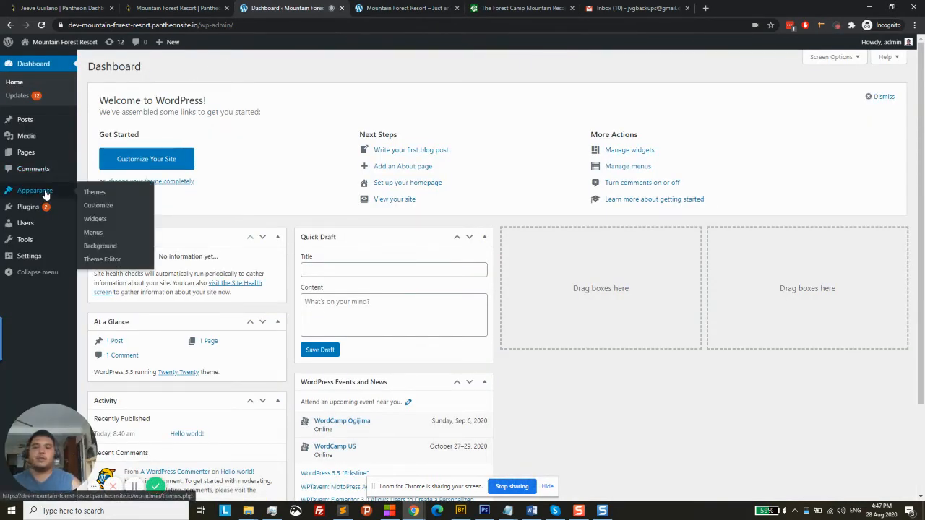
# Search the installed themes for 'Astra', find none, and clear the search to list all 10
pyautogui.click(100, 197)
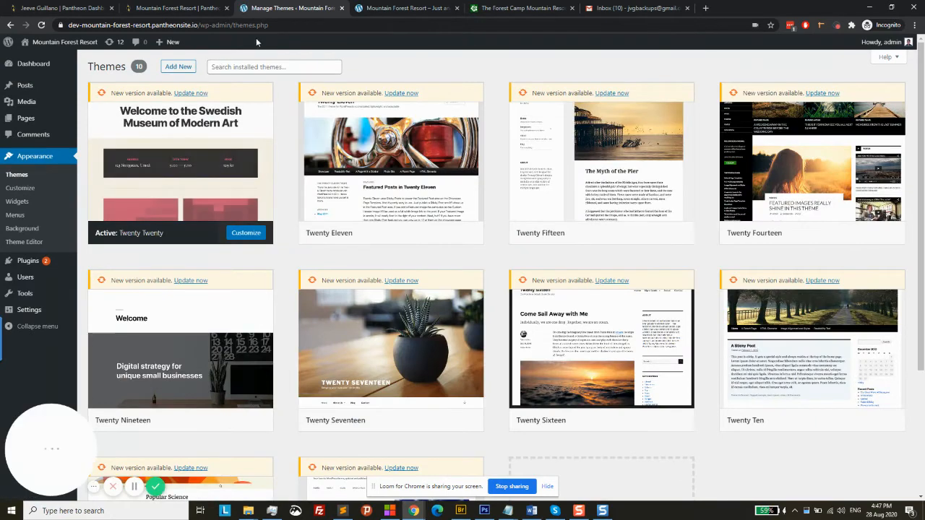
pyautogui.click(271, 67)
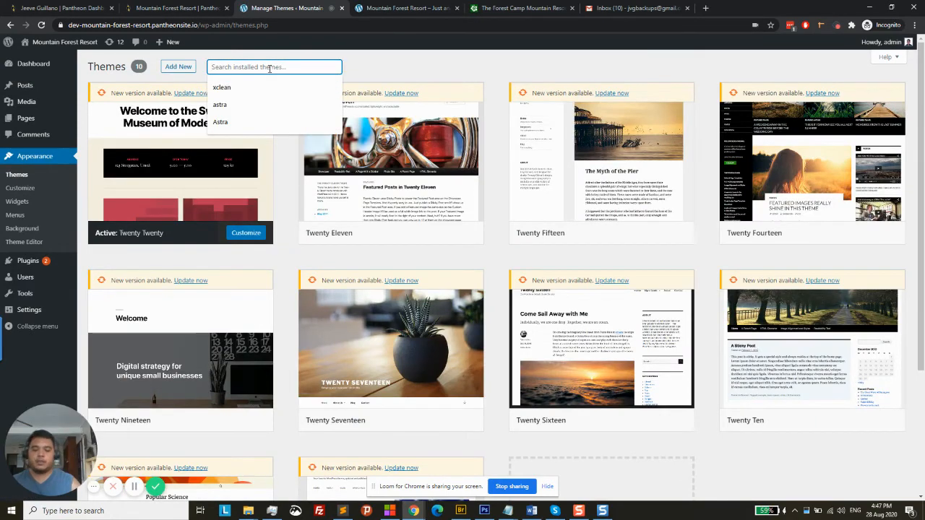
pyautogui.write('Astr')
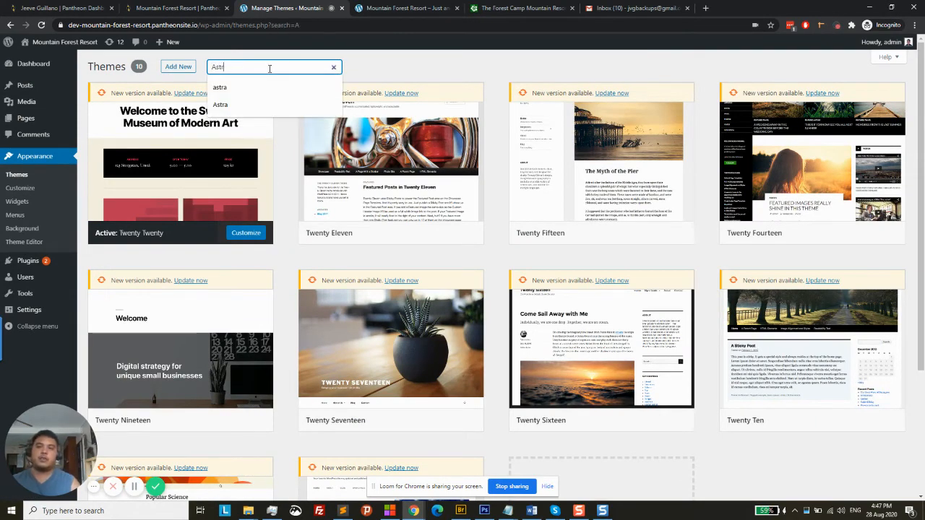
pyautogui.write('a')
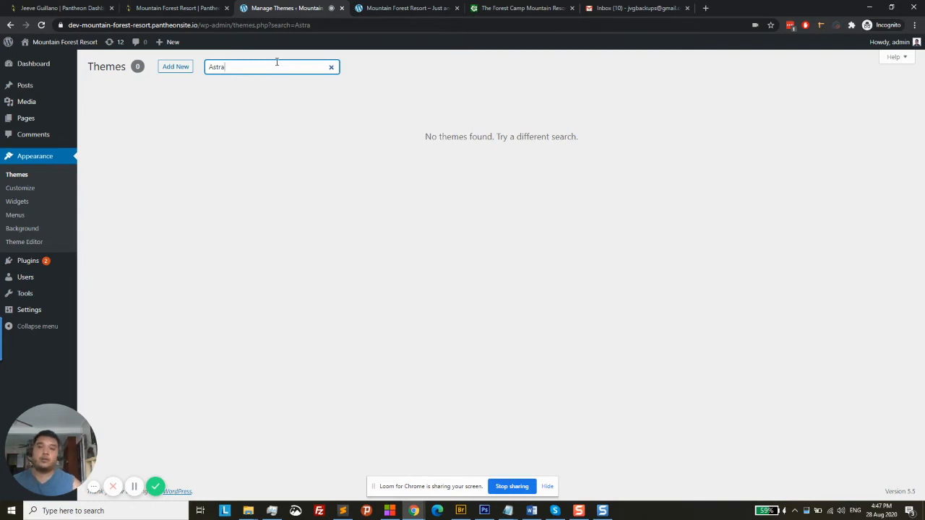
pyautogui.click(332, 68)
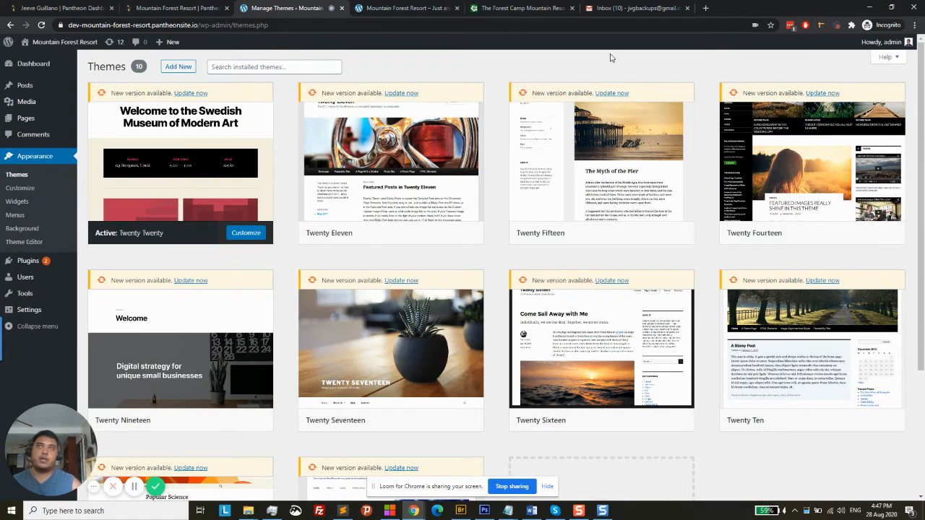
# Google 'Astra theme' in a new tab, go to wpastra.com, and choose Download Now
pyautogui.click(705, 7)
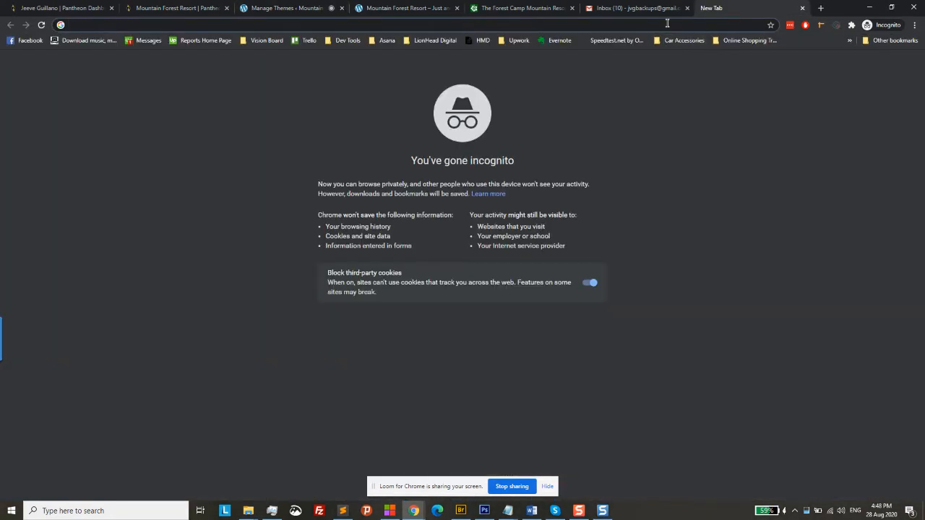
pyautogui.write('As')
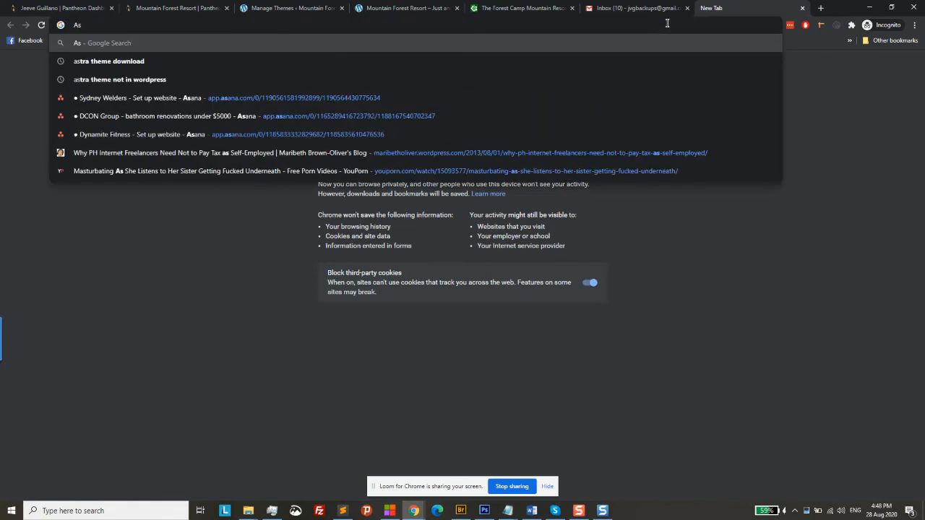
pyautogui.write('tr')
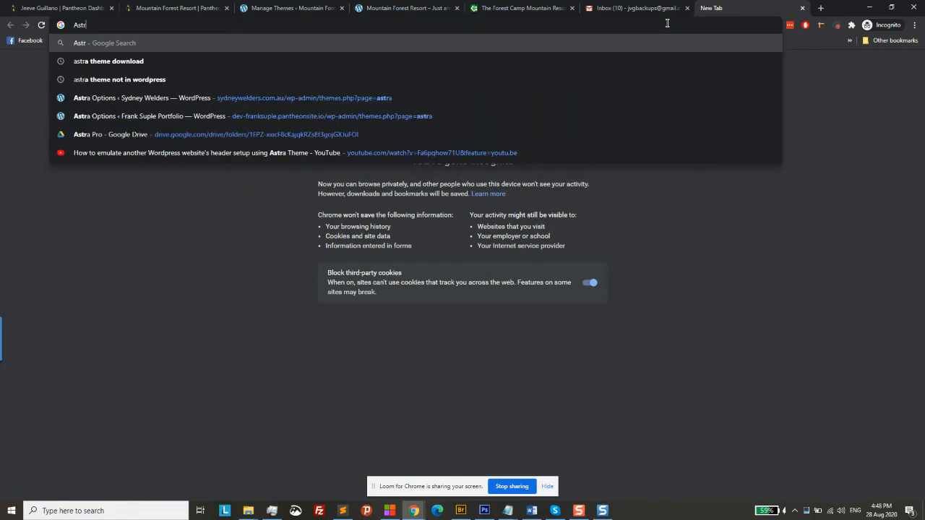
pyautogui.write('a theme')
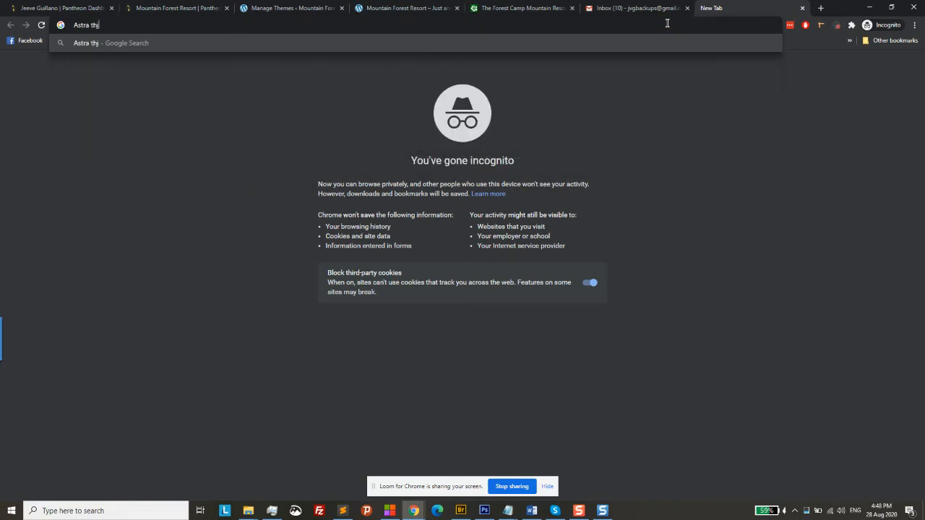
pyautogui.press('Return')
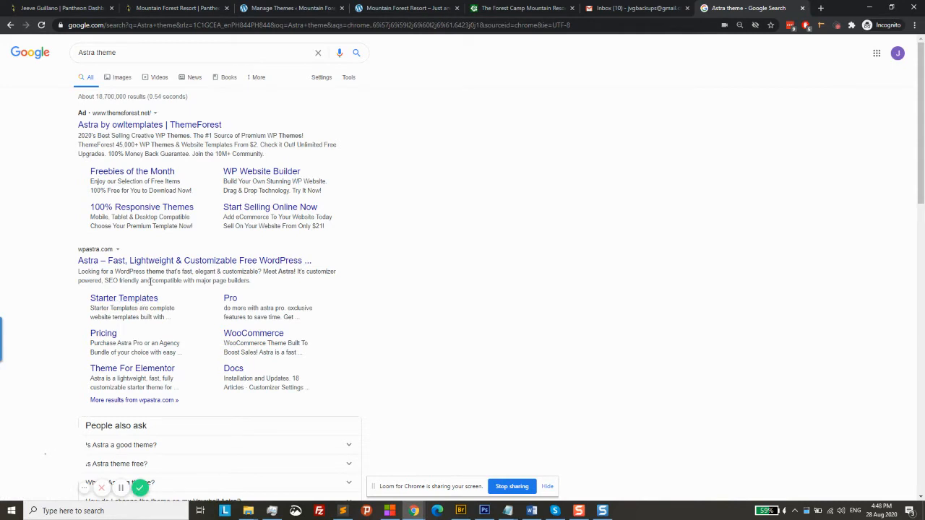
pyautogui.click(163, 262)
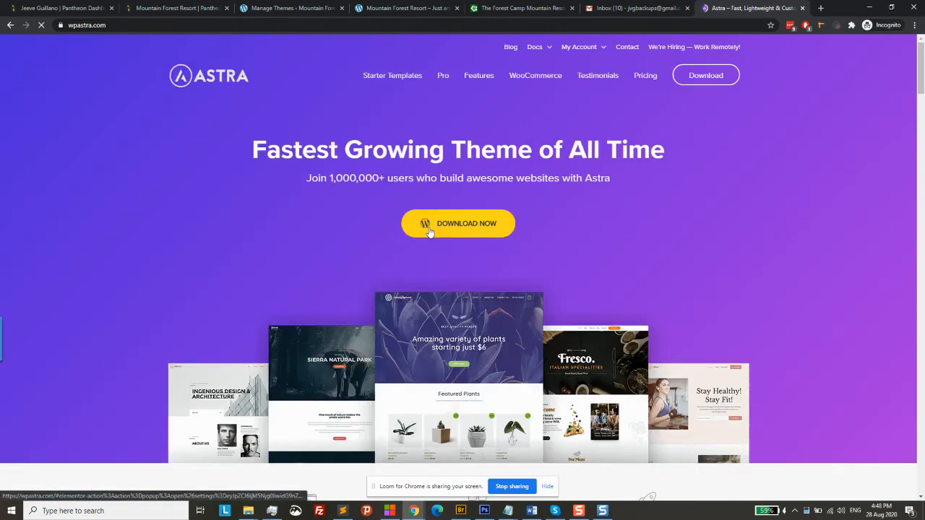
pyautogui.click(425, 231)
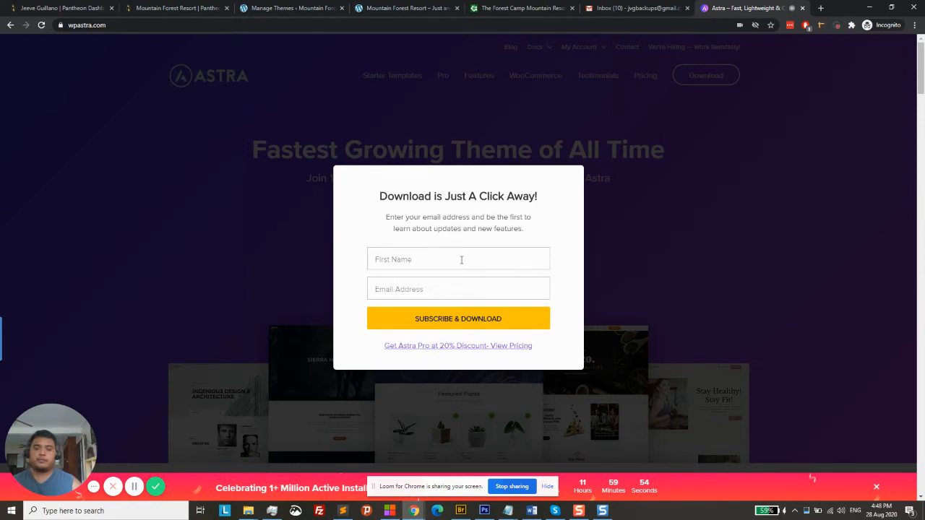
# Submit the Astra signup form with a first name and email address to download astra (1).zip
pyautogui.click(461, 260)
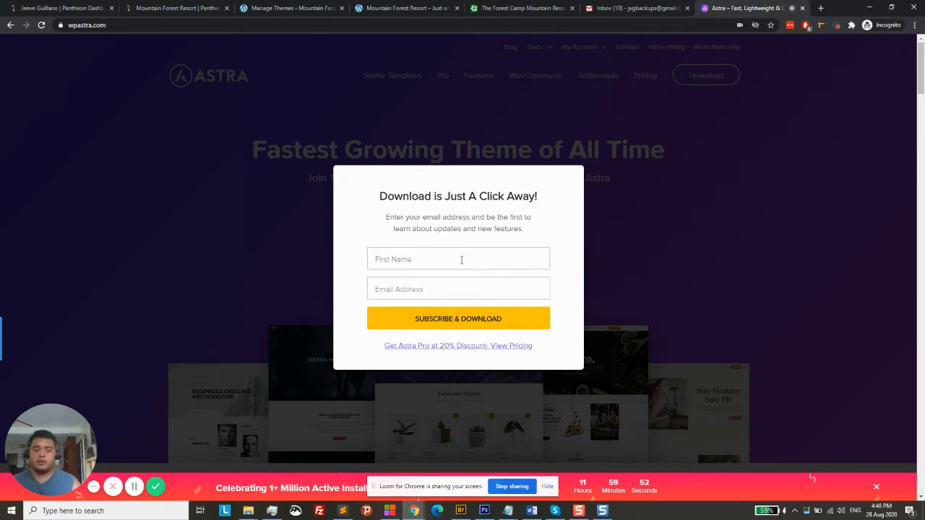
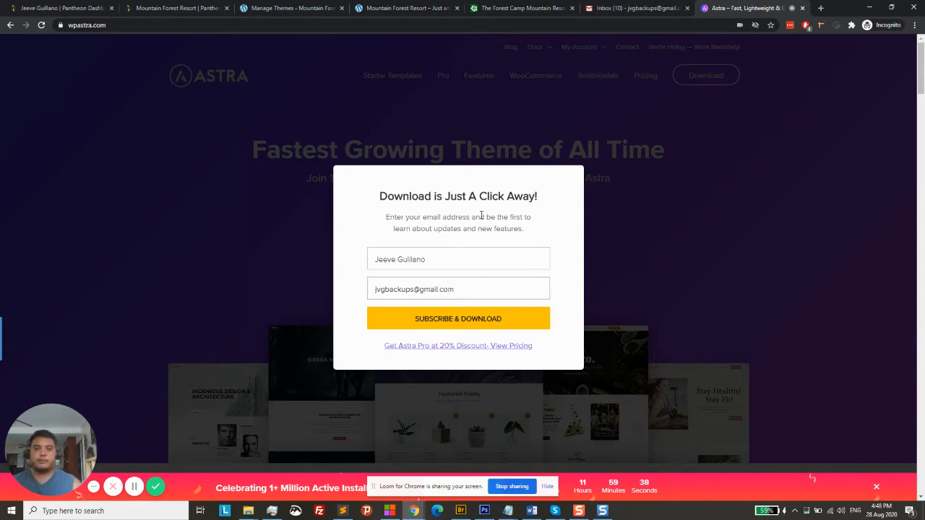
pyautogui.click(442, 322)
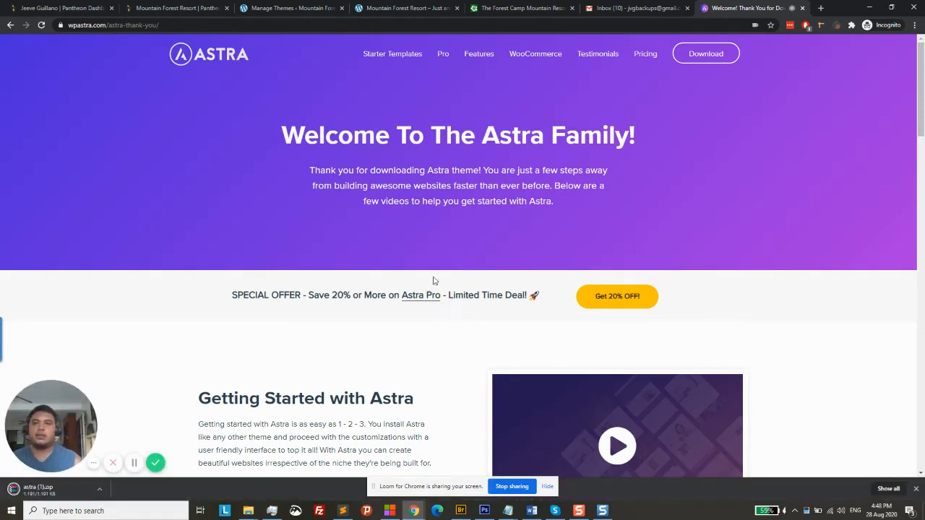
# Reload the Gmail inbox, then go back to the WordPress Themes page
pyautogui.click(641, 4)
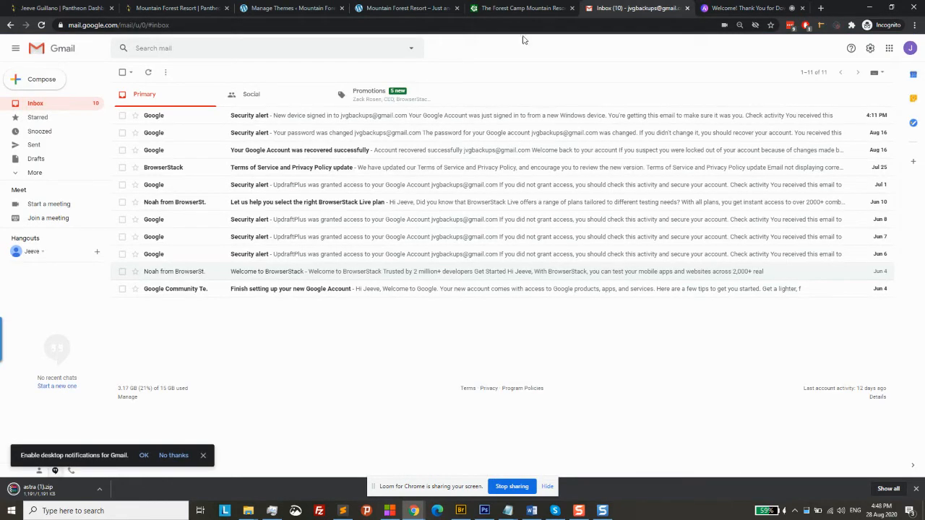
pyautogui.click(41, 25)
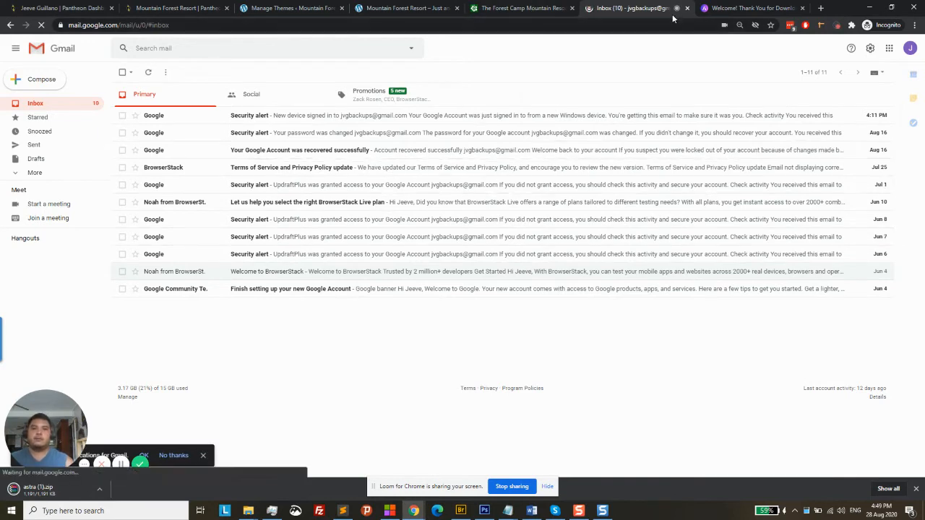
pyautogui.click(326, 7)
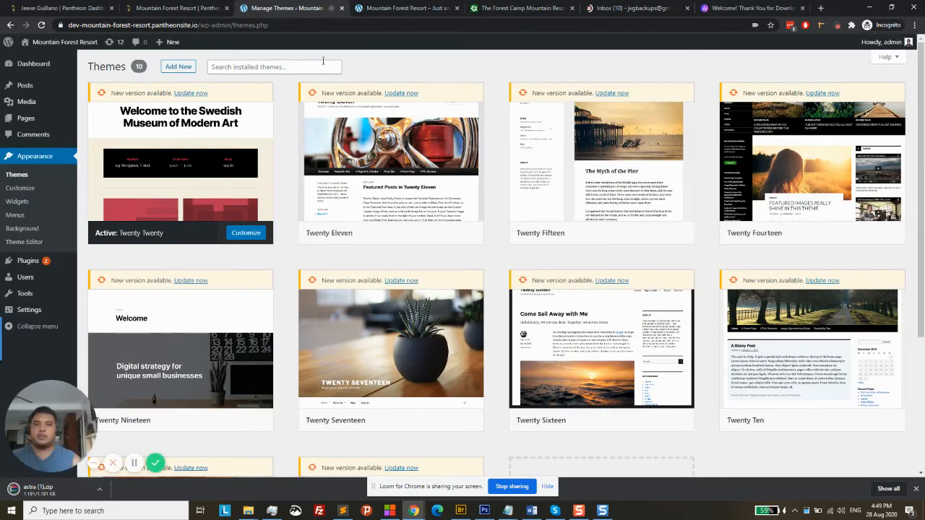
# Upload astra (1).zip through Add New > Upload Theme and install it
pyautogui.click(180, 68)
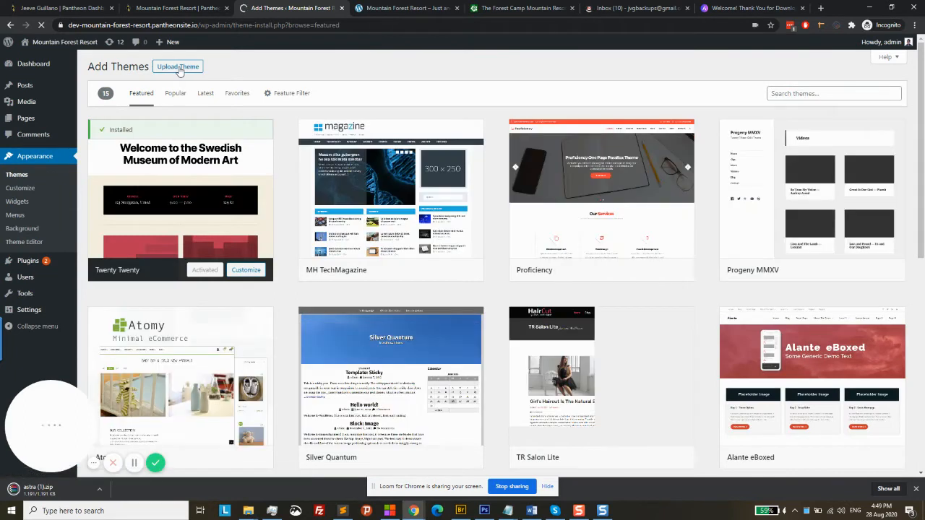
pyautogui.click(178, 68)
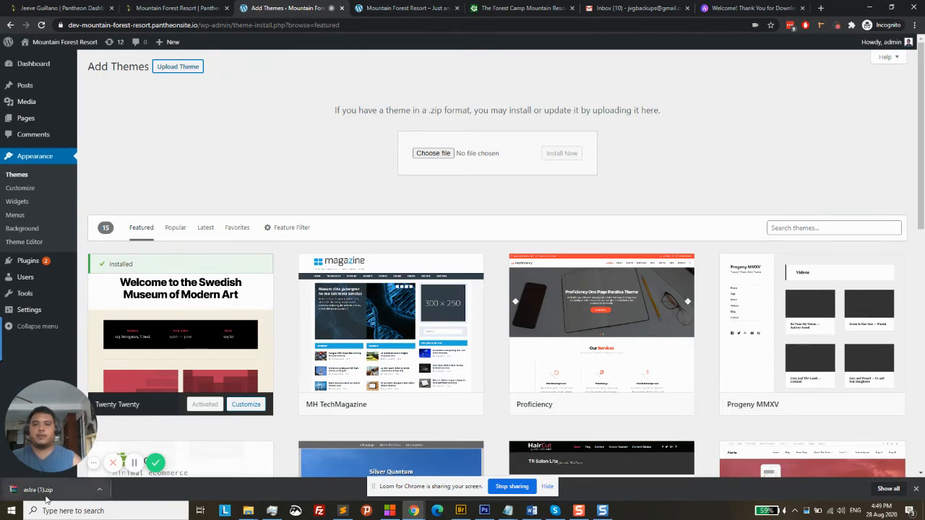
pyautogui.moveTo(44, 494); pyautogui.dragTo(433, 157)
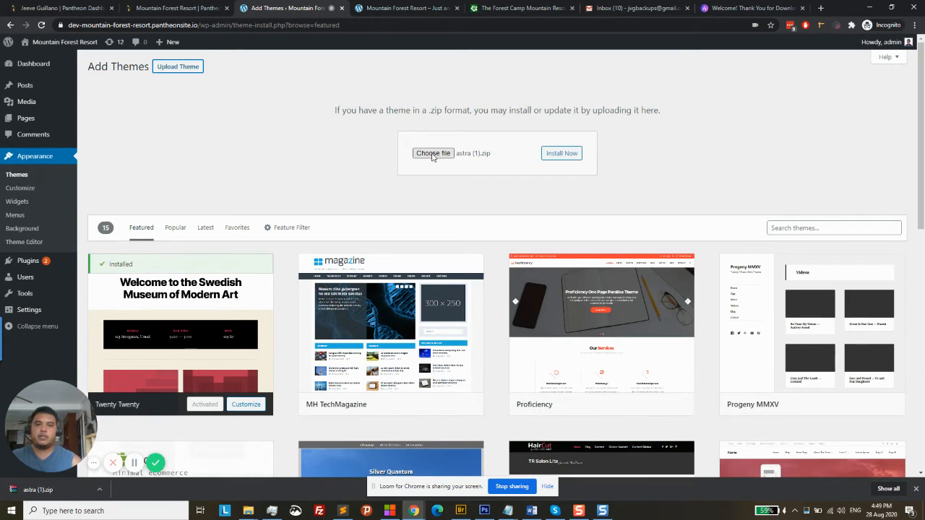
pyautogui.click(563, 156)
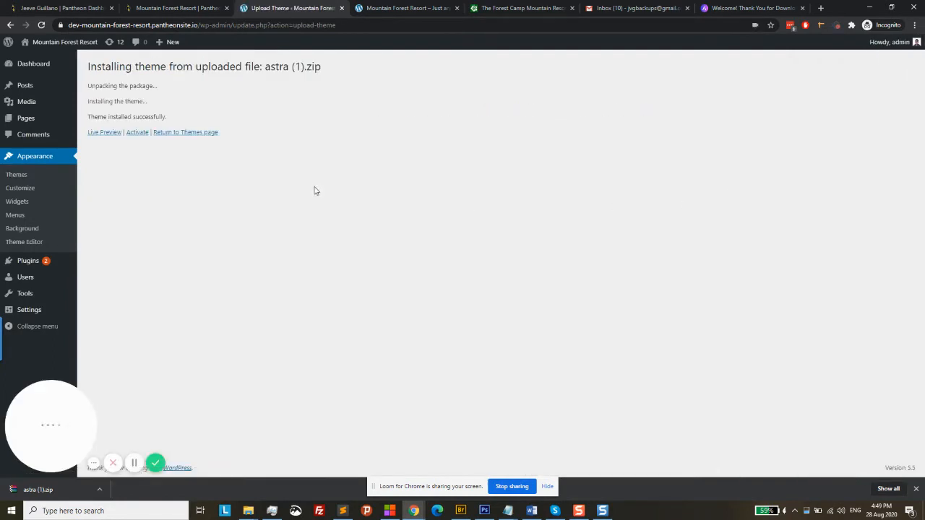
pyautogui.moveTo(26, 107)
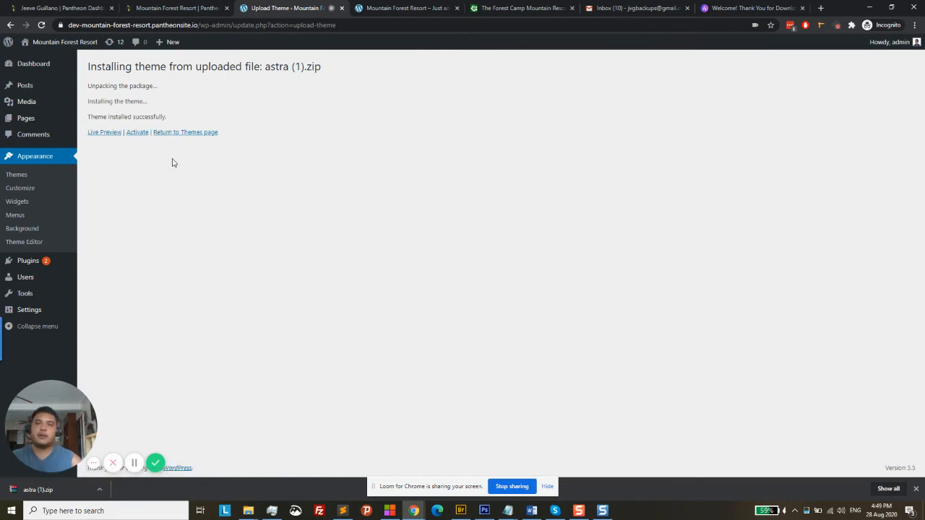
# Activate Astra, update it to the new version, and open Appearance > Astra Options (2.5.4)
pyautogui.click(137, 133)
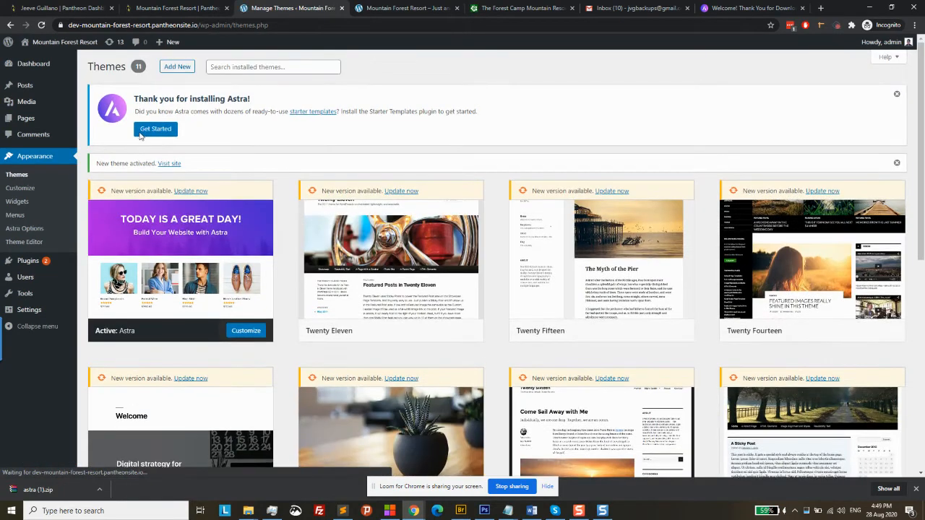
pyautogui.click(197, 192)
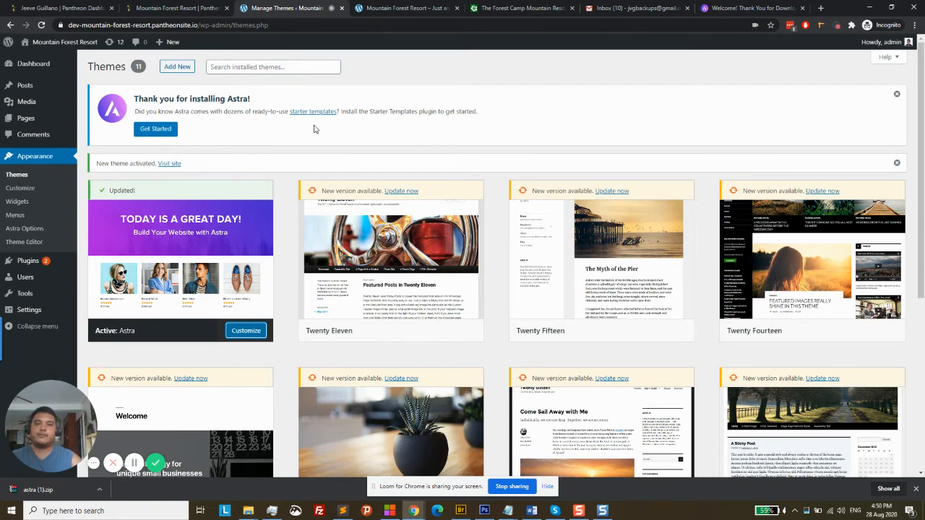
pyautogui.click(23, 229)
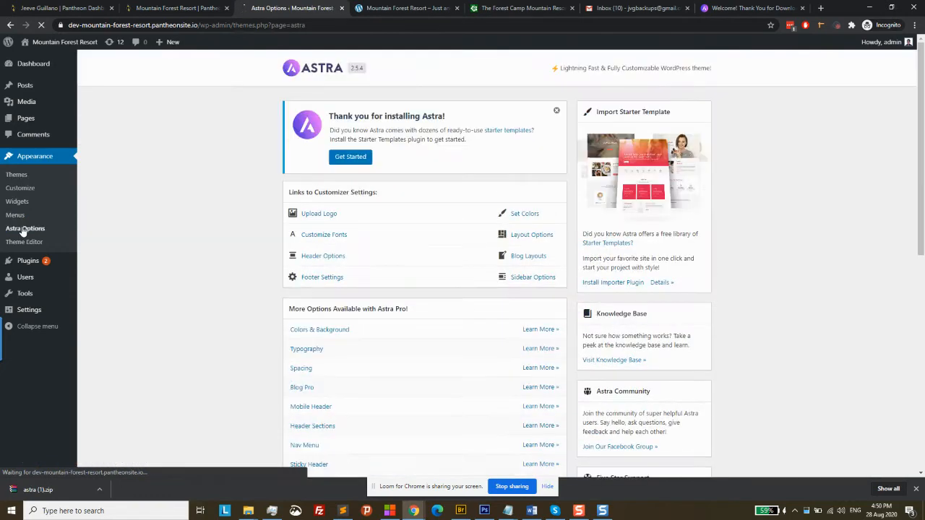
# Install the Starter Templates importer plugin and pick Elementor as the page builder
pyautogui.click(606, 285)
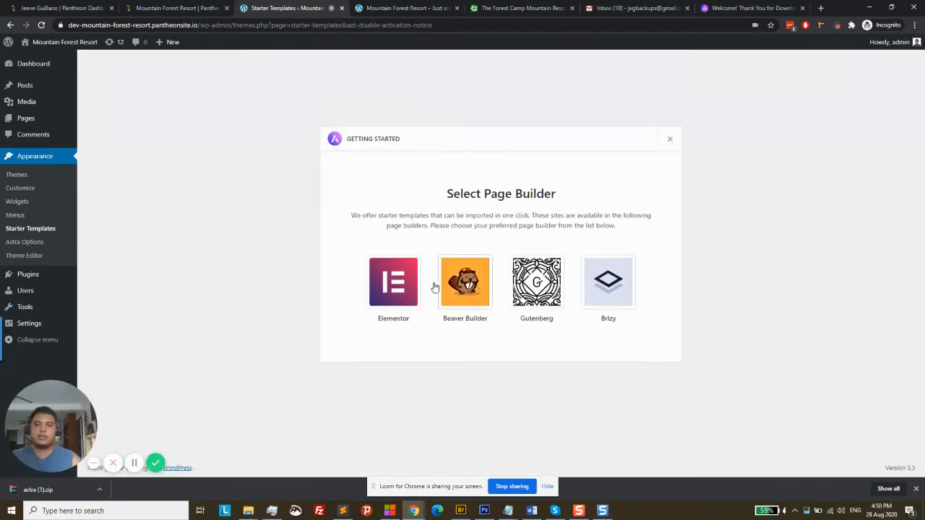
pyautogui.click(408, 288)
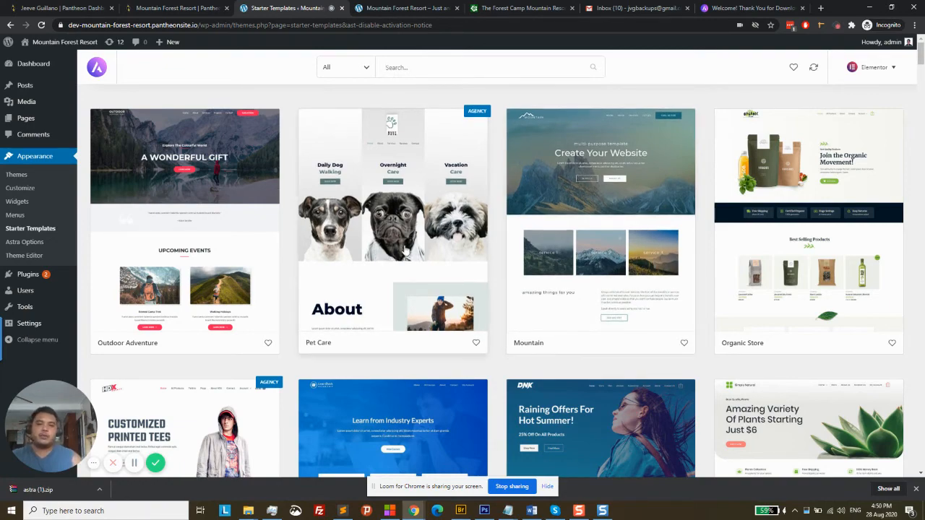
# Browse the Starter Templates grid, then open the All filter's category and Free/Agency options
pyautogui.scroll(-3, 557, 269)
pyautogui.scroll(-1, 557, 269)
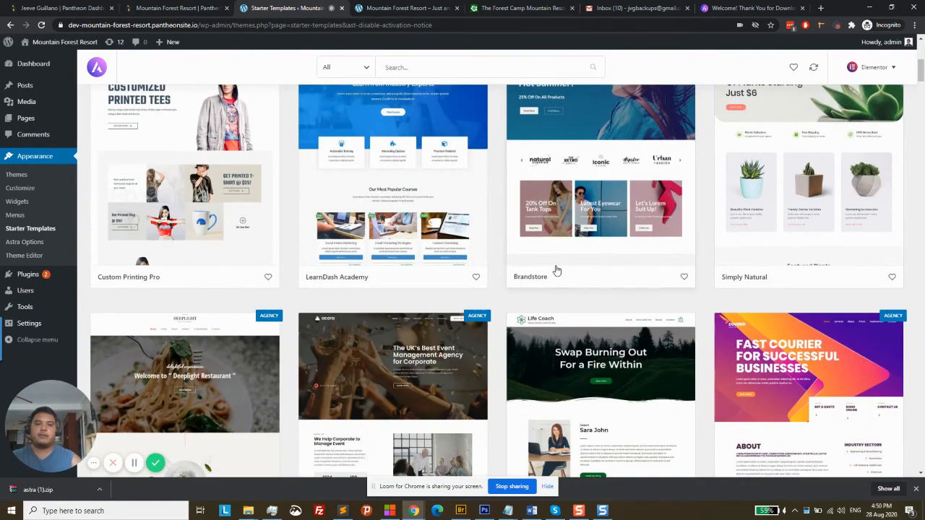
pyautogui.scroll(-5, 296, 279)
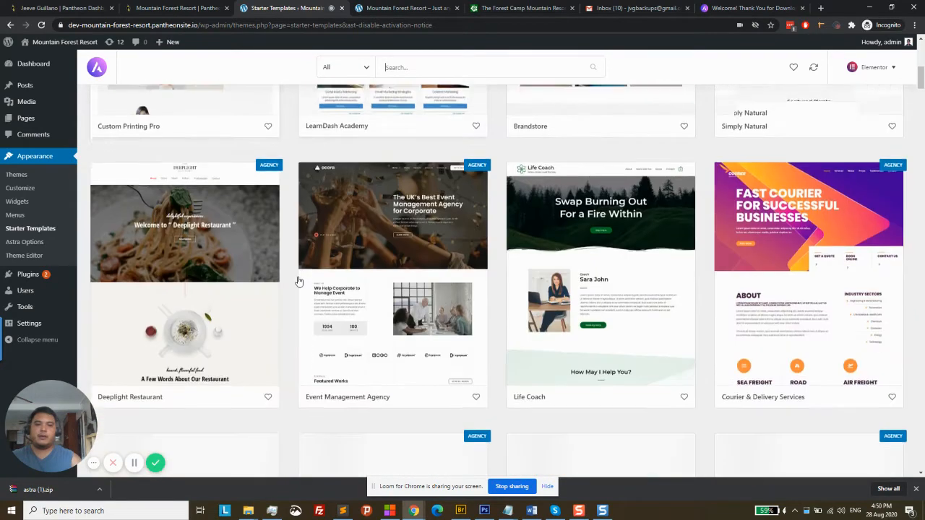
pyautogui.scroll(-1, 299, 281)
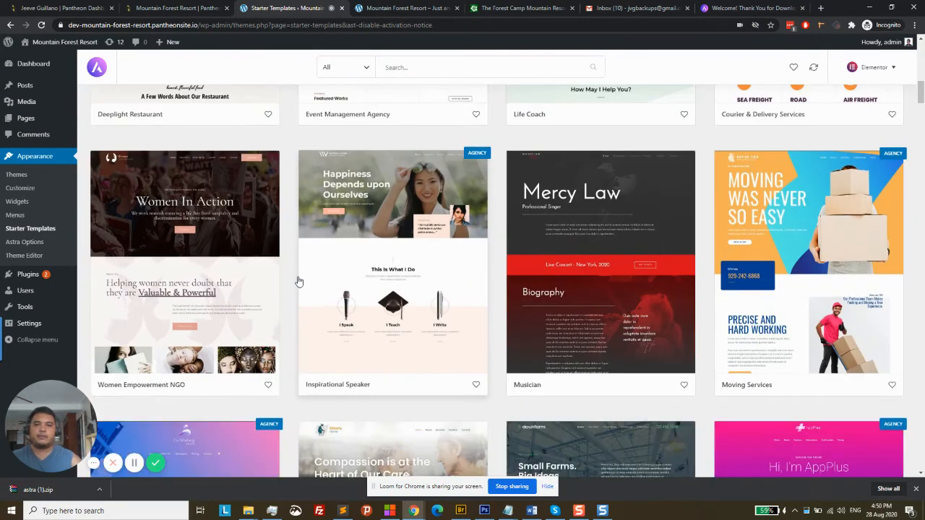
pyautogui.scroll(-3, 299, 282)
pyautogui.scroll(-2, 298, 282)
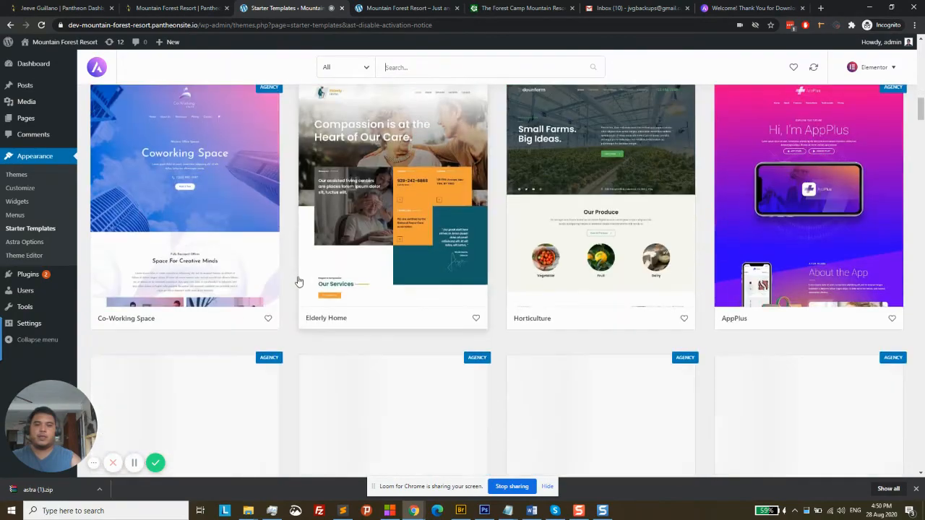
pyautogui.scroll(-3, 299, 282)
pyautogui.scroll(9, 298, 281)
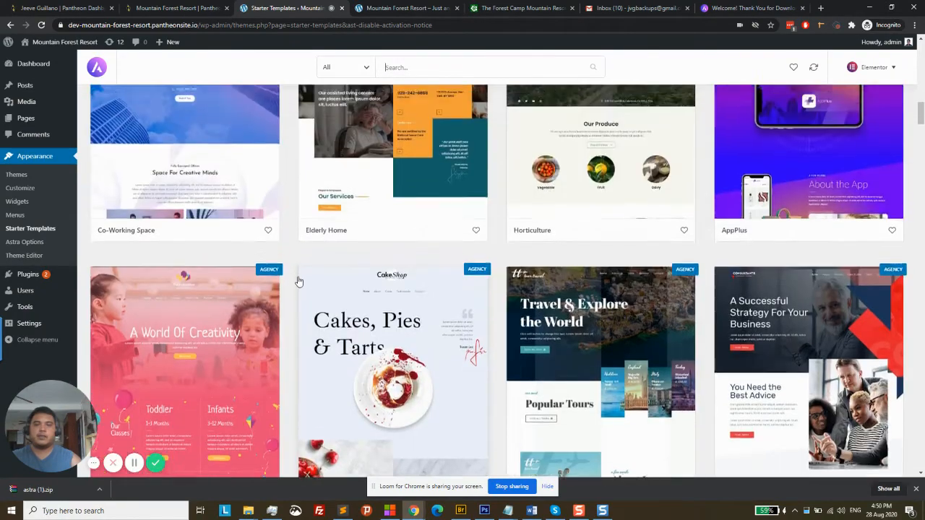
pyautogui.scroll(8, 298, 281)
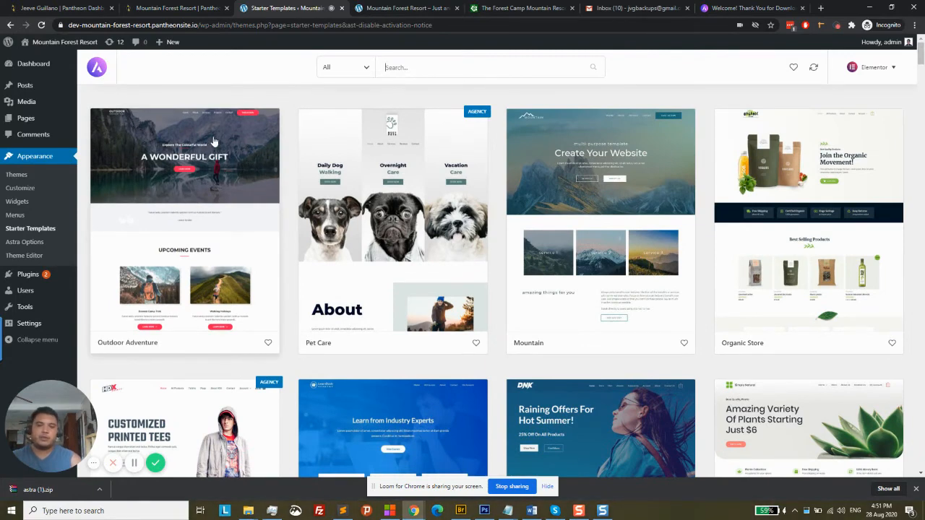
pyautogui.click(363, 79)
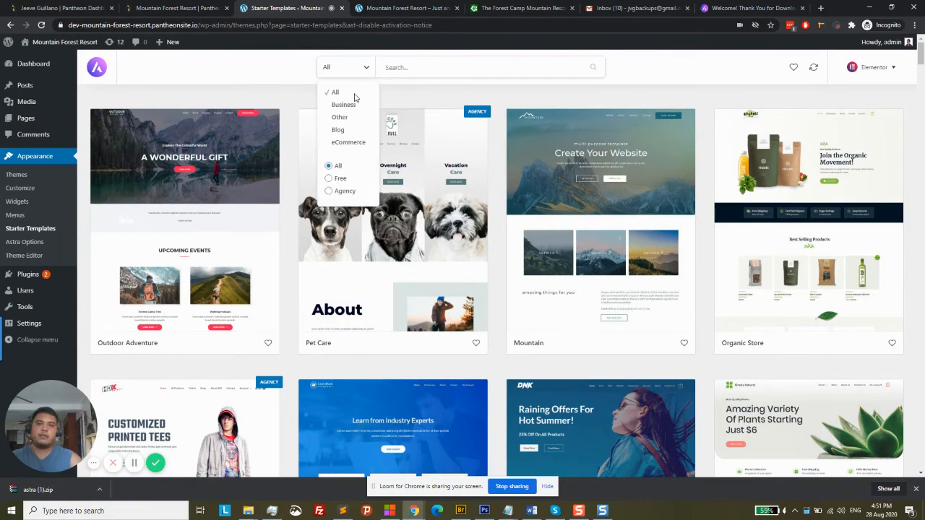
# Filter the starter templates to Free only and browse down the grid
pyautogui.click(329, 180)
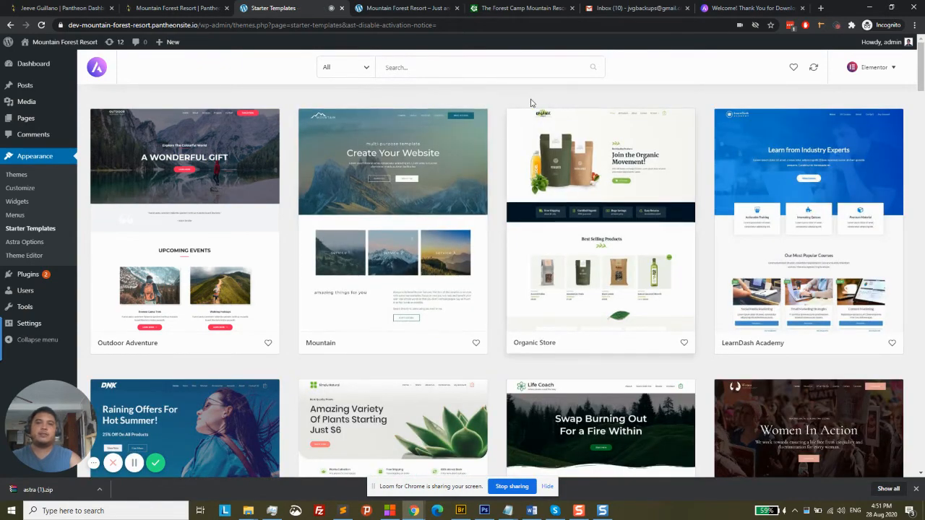
pyautogui.scroll(-7, 498, 220)
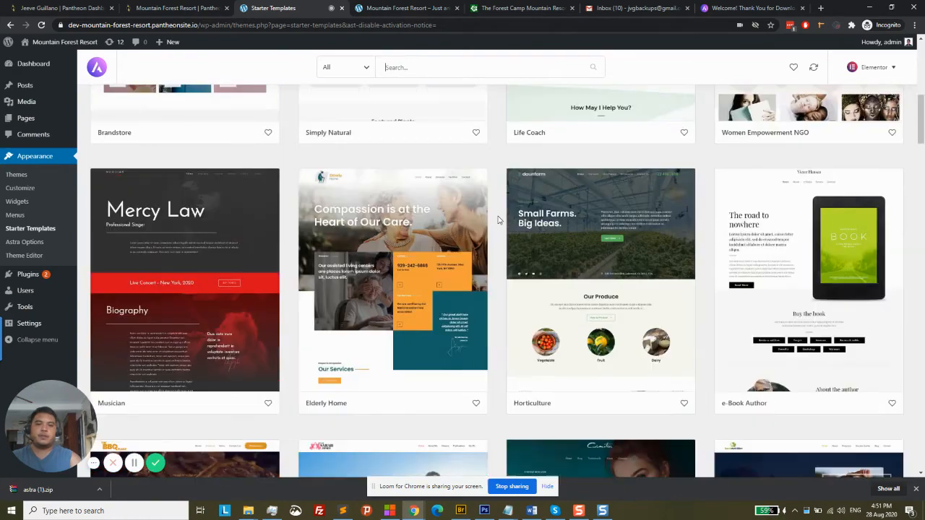
pyautogui.scroll(-10, 498, 220)
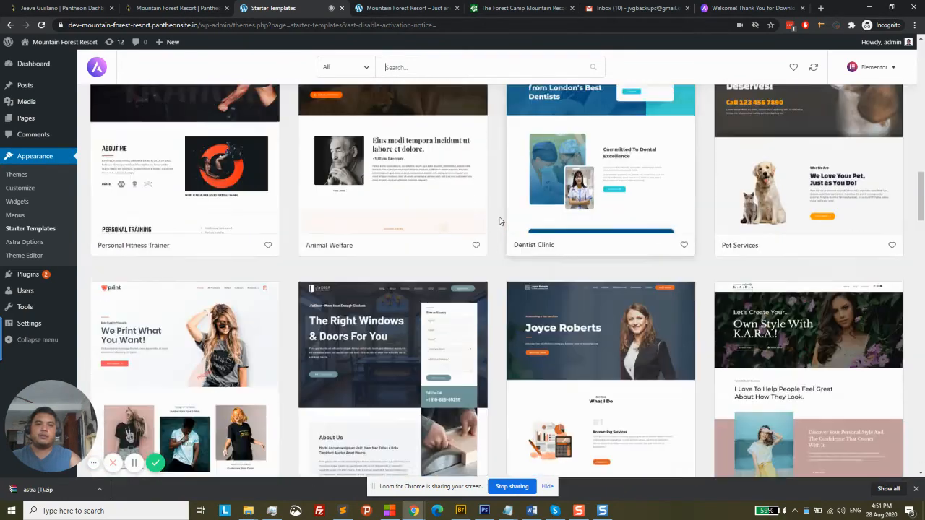
pyautogui.scroll(-3, 499, 221)
pyautogui.scroll(-3, 500, 220)
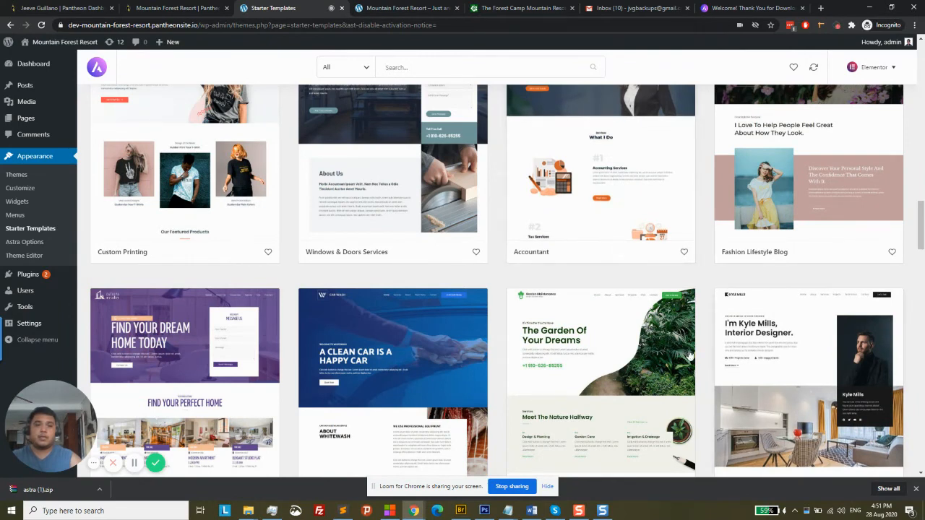
pyautogui.scroll(-2, 602, 328)
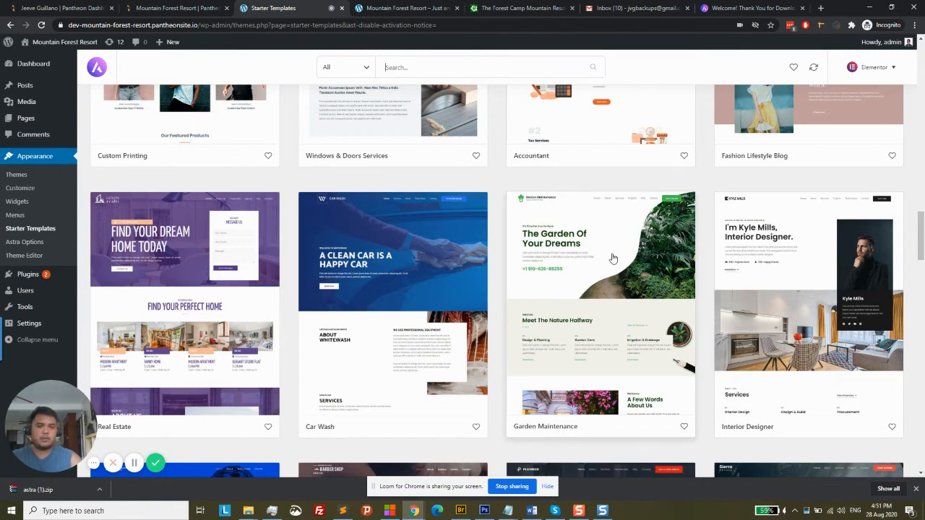
pyautogui.scroll(-2, 612, 258)
pyautogui.scroll(1, 613, 254)
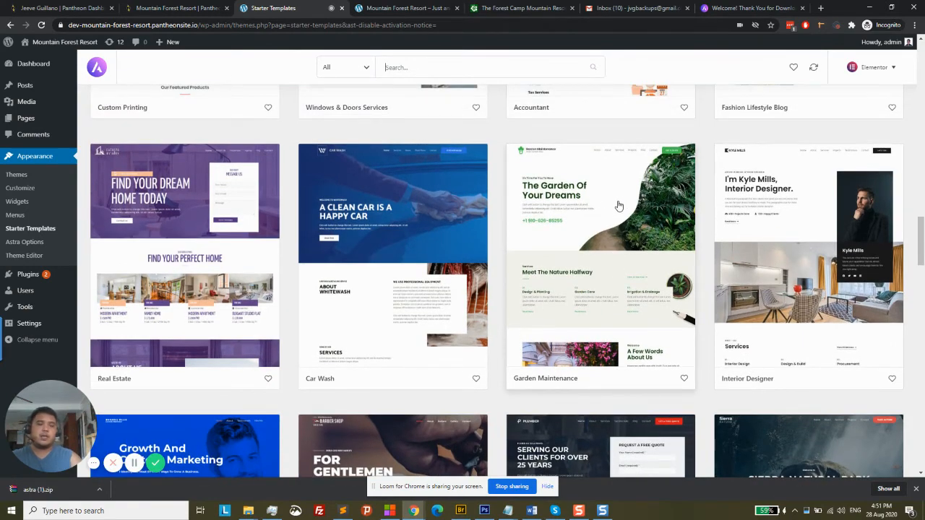
pyautogui.scroll(-1, 618, 207)
pyautogui.scroll(-2, 619, 206)
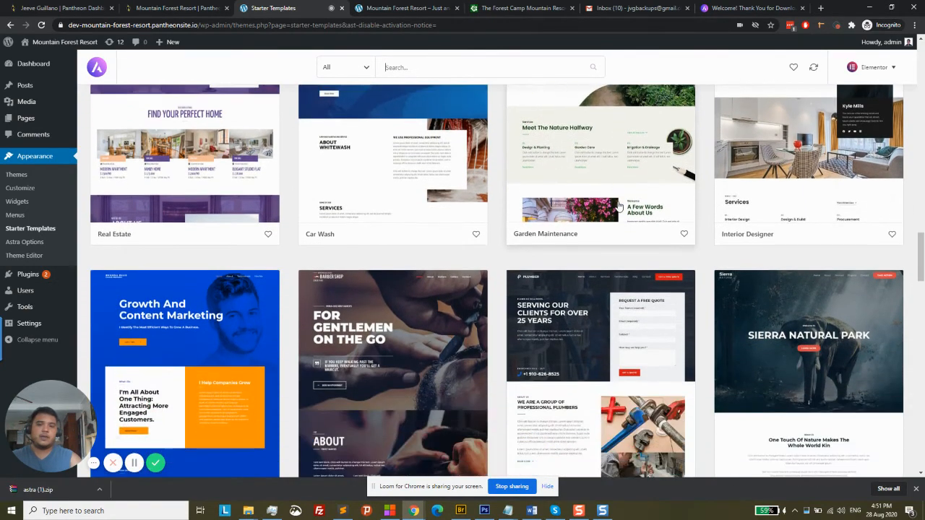
pyautogui.scroll(-1, 619, 207)
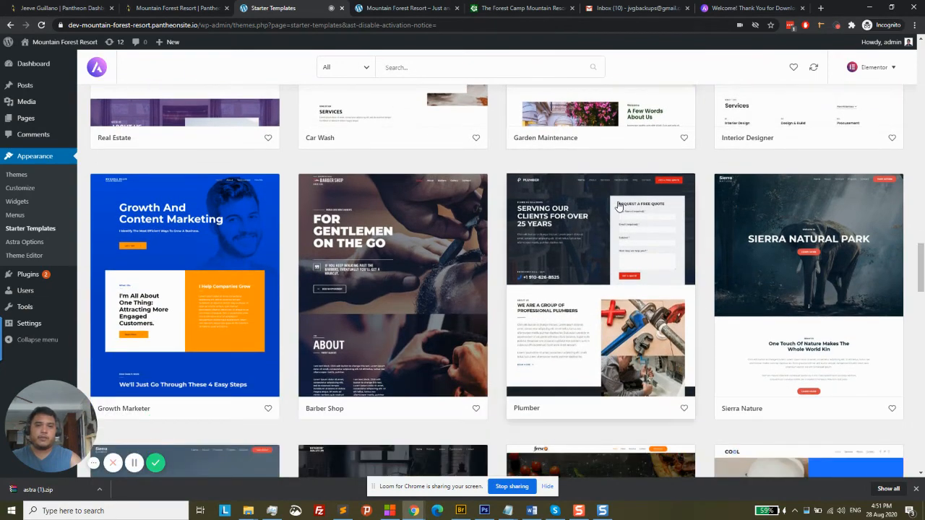
pyautogui.scroll(-1, 618, 207)
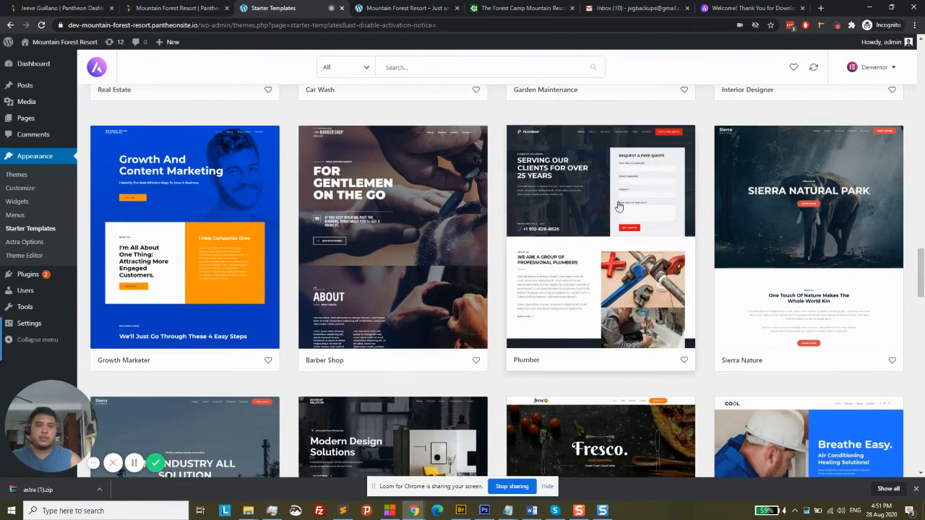
pyautogui.scroll(-10, 619, 207)
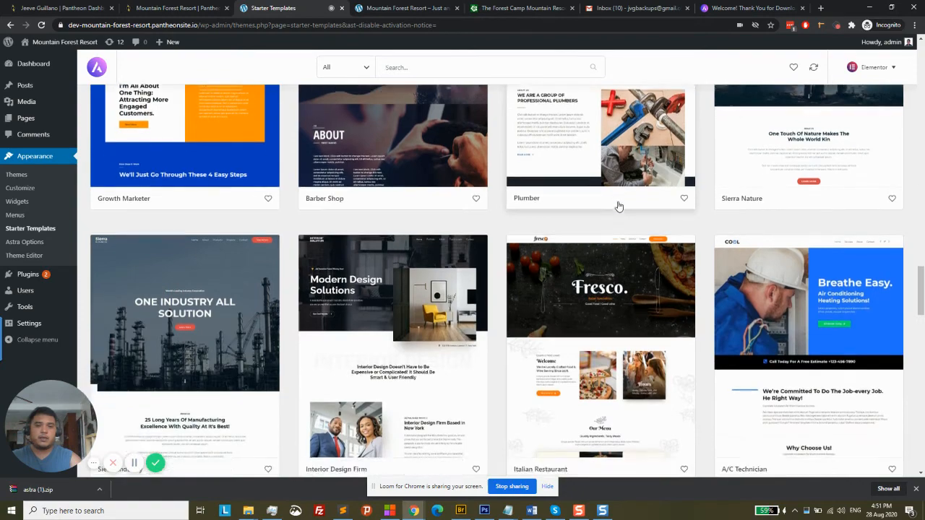
pyautogui.scroll(-2, 619, 207)
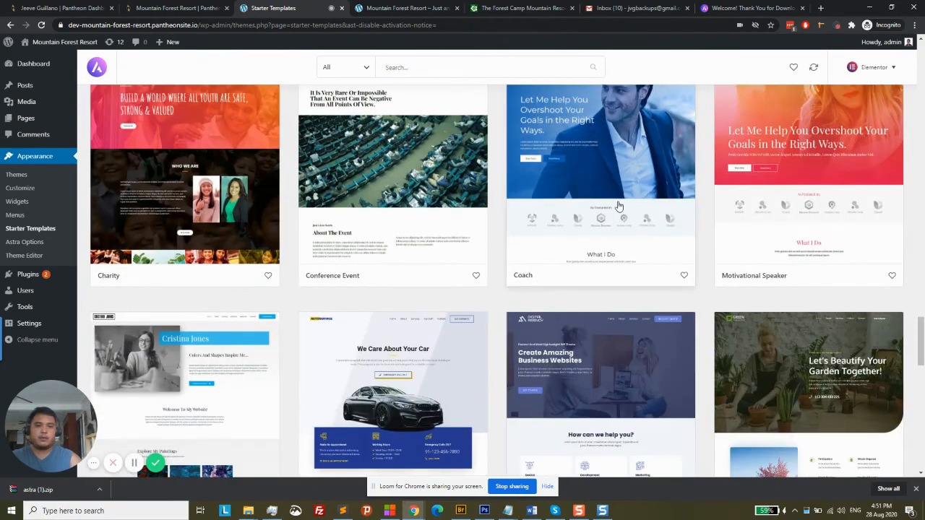
pyautogui.scroll(-3, 618, 207)
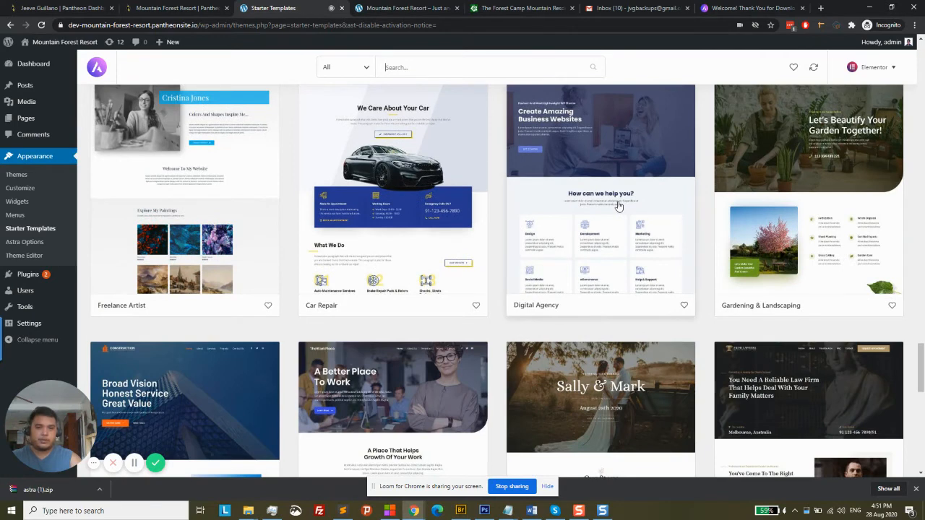
pyautogui.scroll(-2, 619, 207)
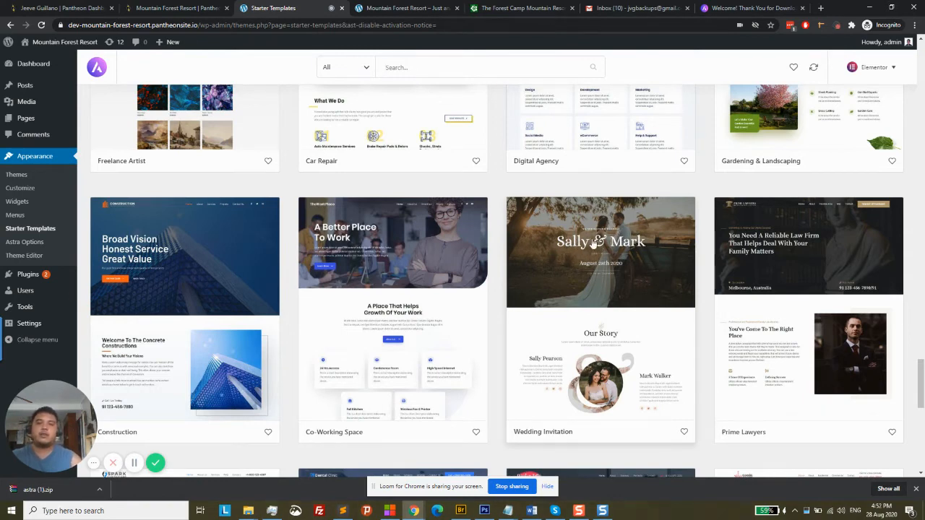
# Find the Garden Maintenance template card and open its detail page
pyautogui.scroll(-4, 601, 242)
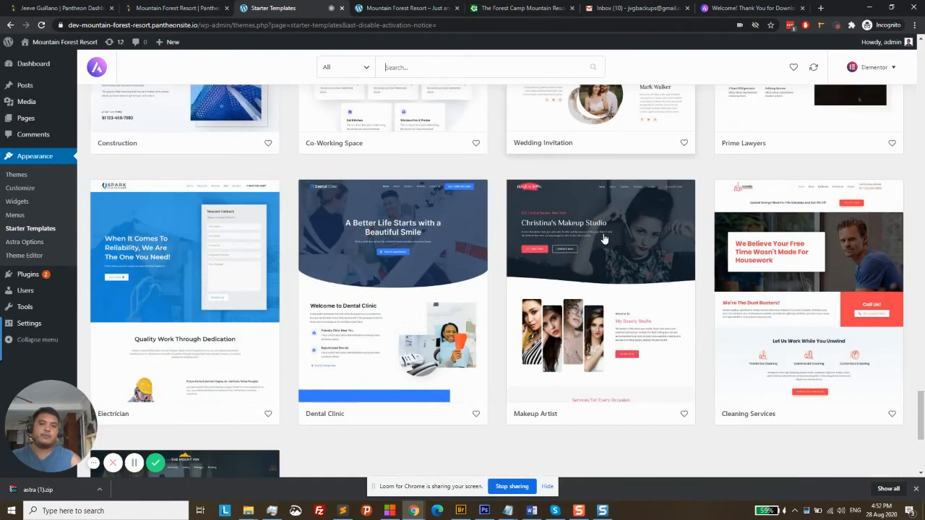
pyautogui.scroll(-5, 626, 252)
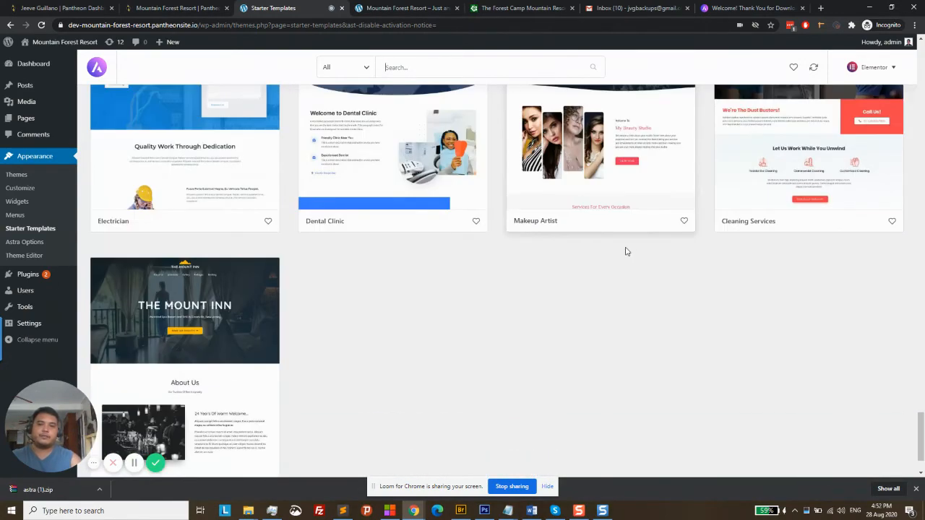
pyautogui.scroll(4, 626, 251)
pyautogui.scroll(13, 627, 267)
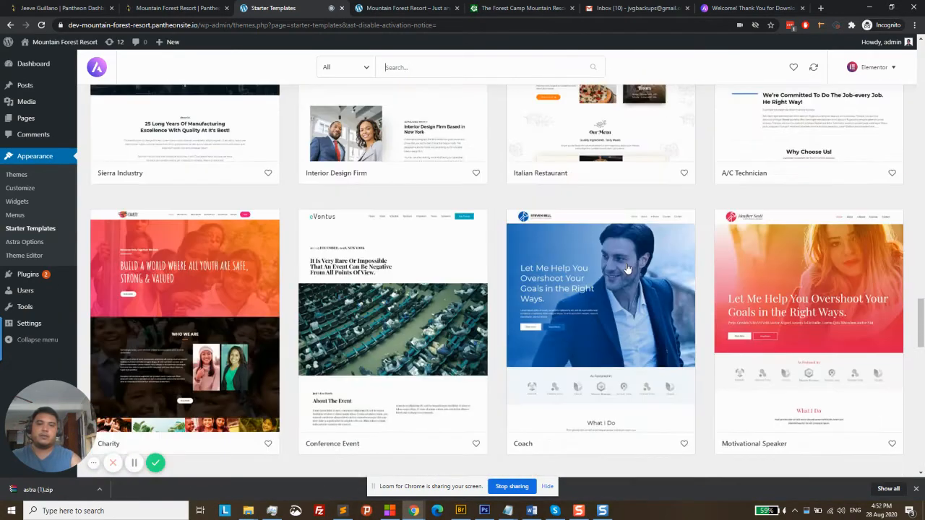
pyautogui.scroll(-4, 627, 268)
pyautogui.scroll(-13, 627, 269)
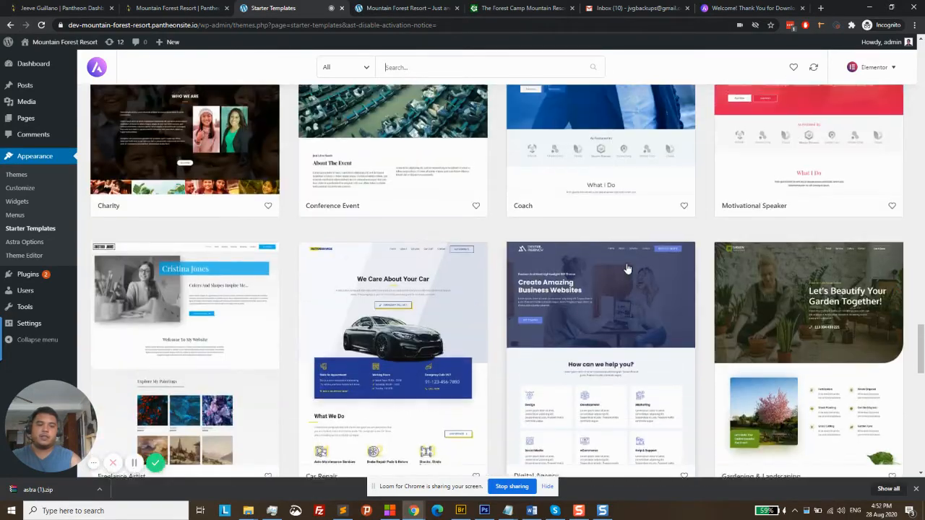
pyautogui.scroll(3, 627, 269)
pyautogui.scroll(6, 627, 269)
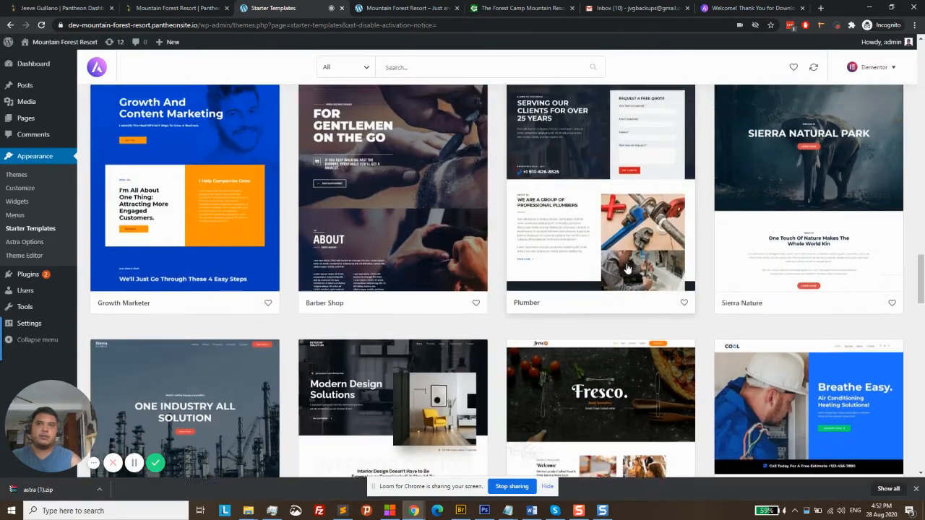
pyautogui.scroll(3, 628, 269)
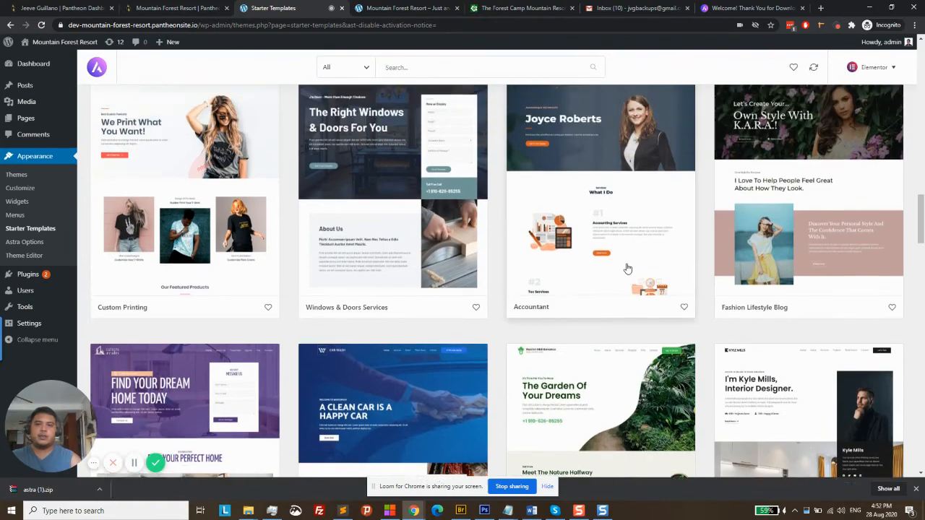
pyautogui.scroll(-4, 628, 269)
pyautogui.scroll(10, 620, 302)
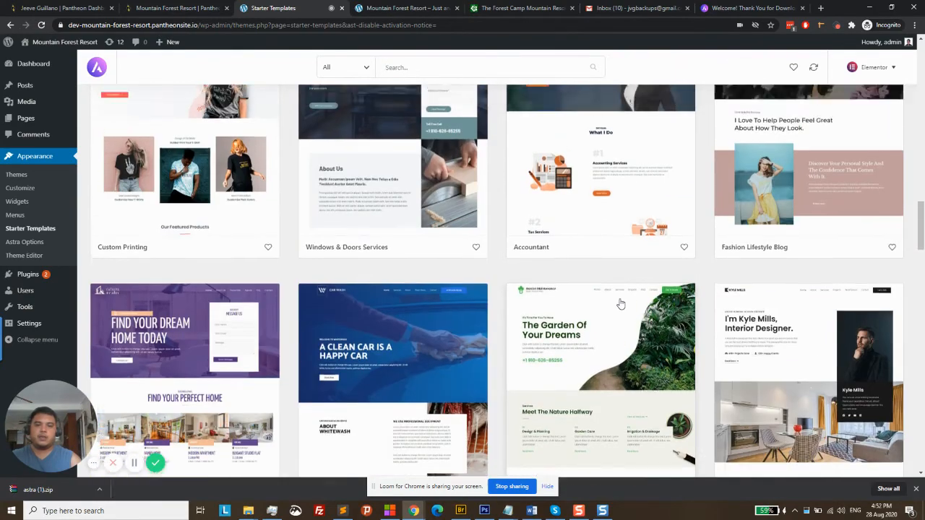
pyautogui.scroll(12, 620, 302)
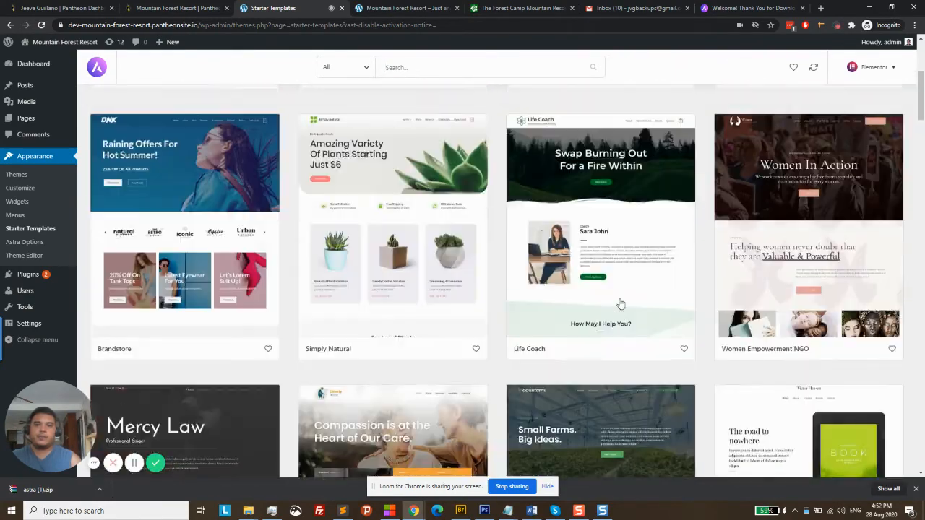
pyautogui.scroll(-3, 620, 303)
pyautogui.scroll(3, 620, 304)
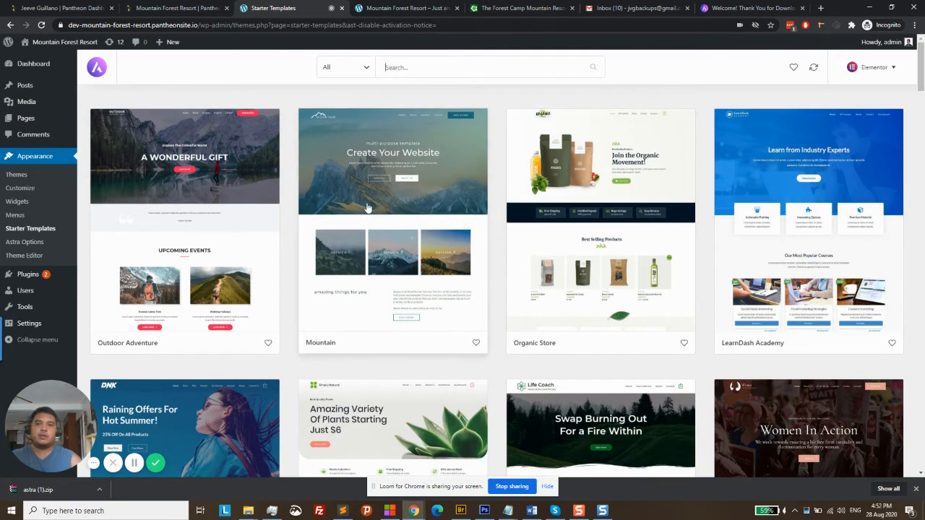
pyautogui.scroll(-10, 498, 205)
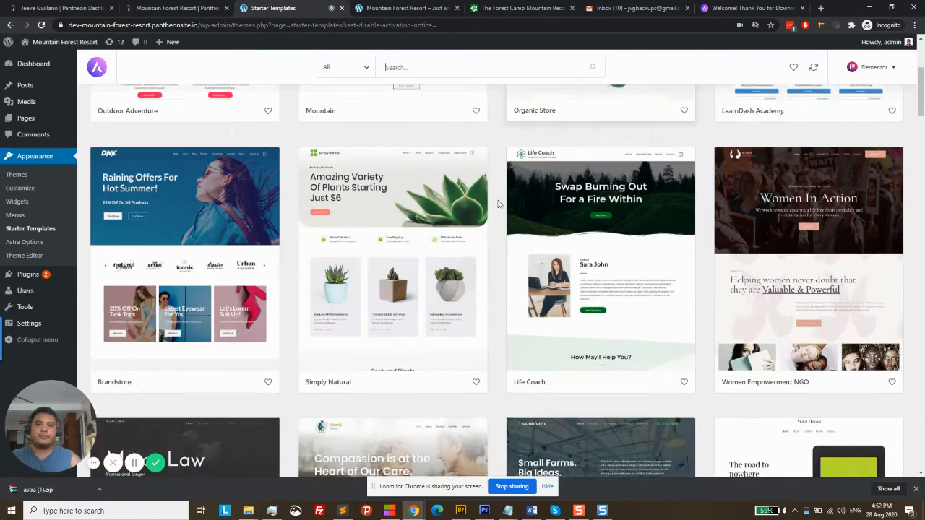
pyautogui.scroll(-10, 504, 206)
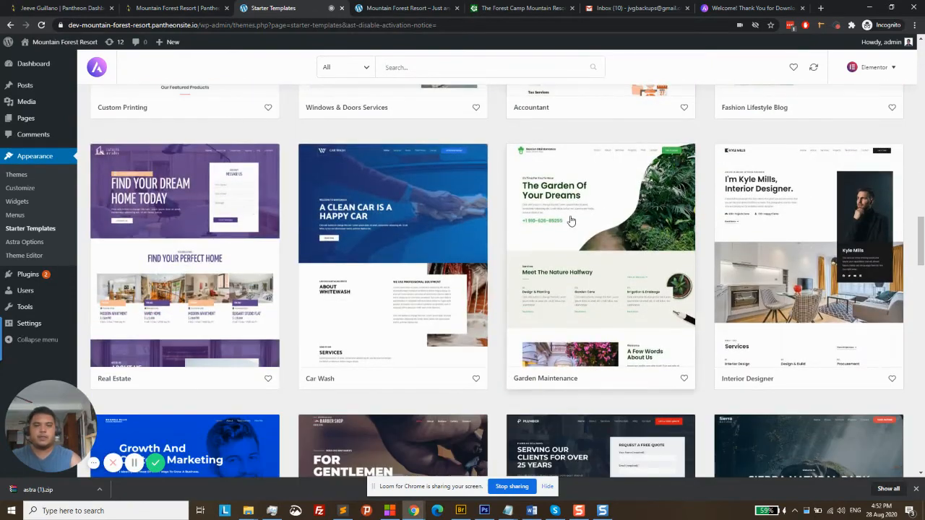
pyautogui.click(611, 216)
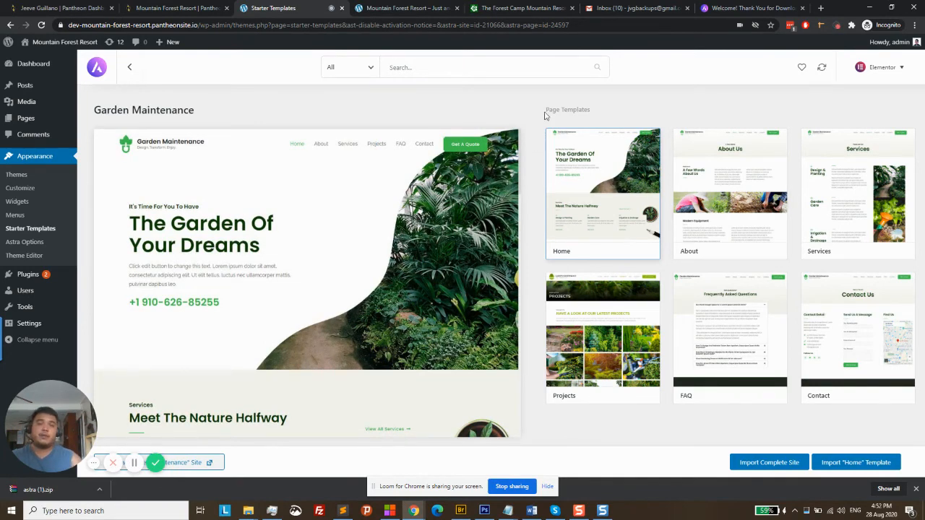
pyautogui.click(517, 8)
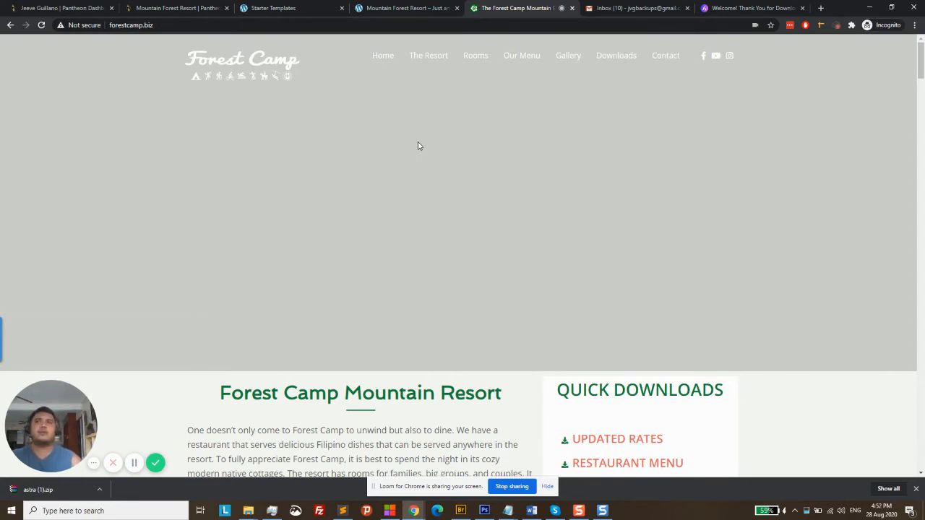
pyautogui.click(404, 8)
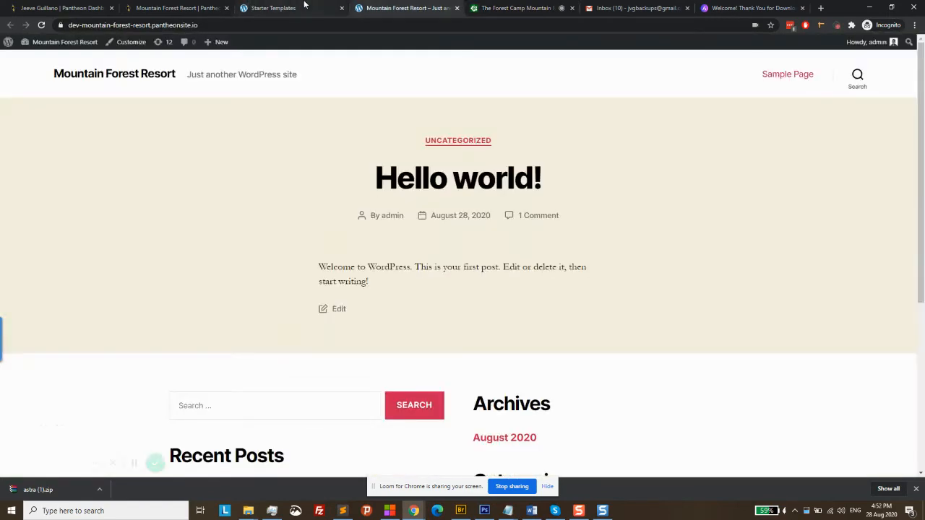
pyautogui.click(282, 8)
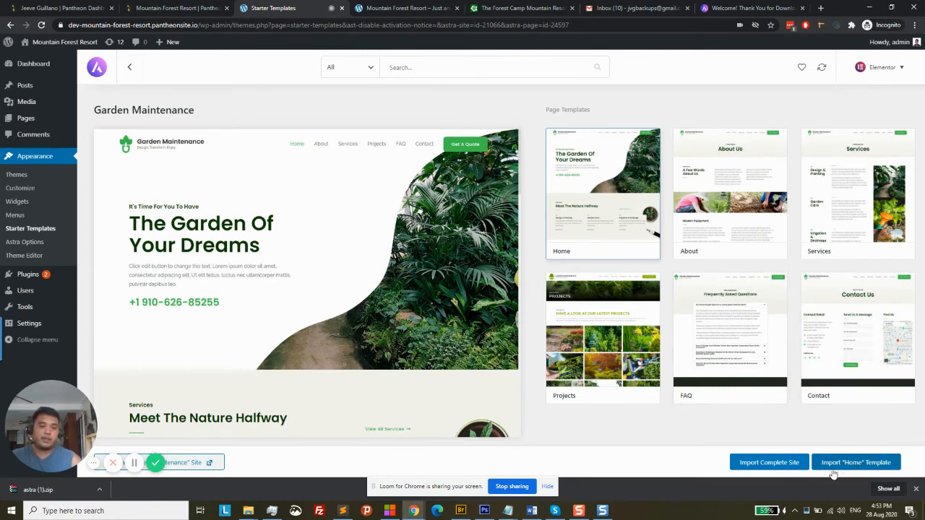
# Import the complete Garden Maintenance site, deleting the previously imported site, then view it
pyautogui.click(784, 464)
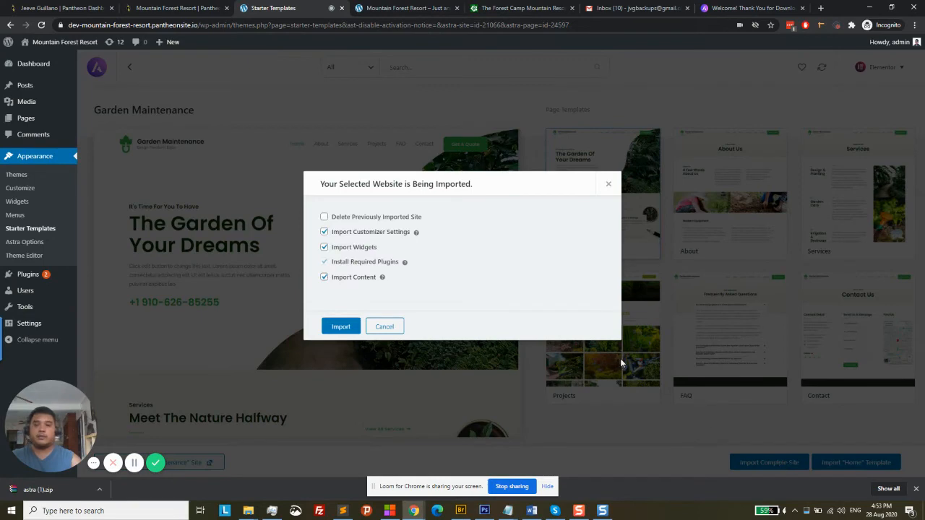
pyautogui.click(323, 217)
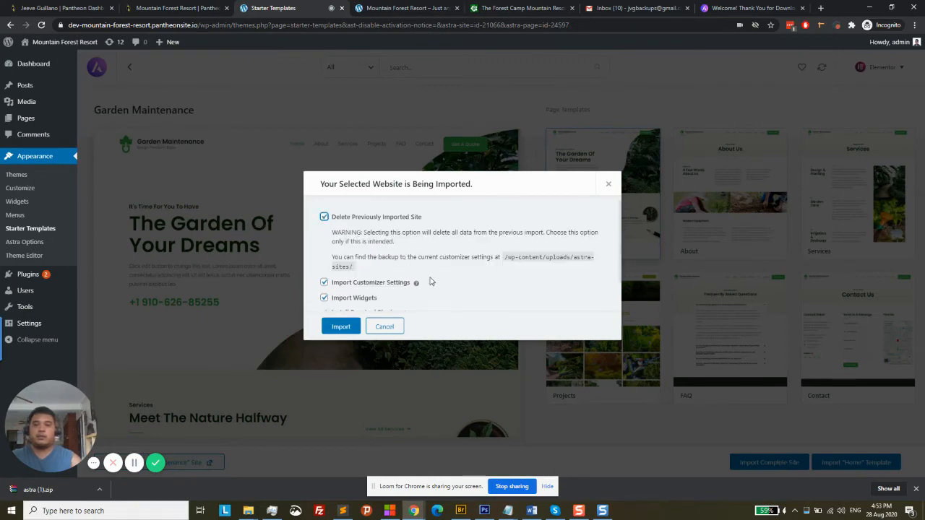
pyautogui.click(352, 329)
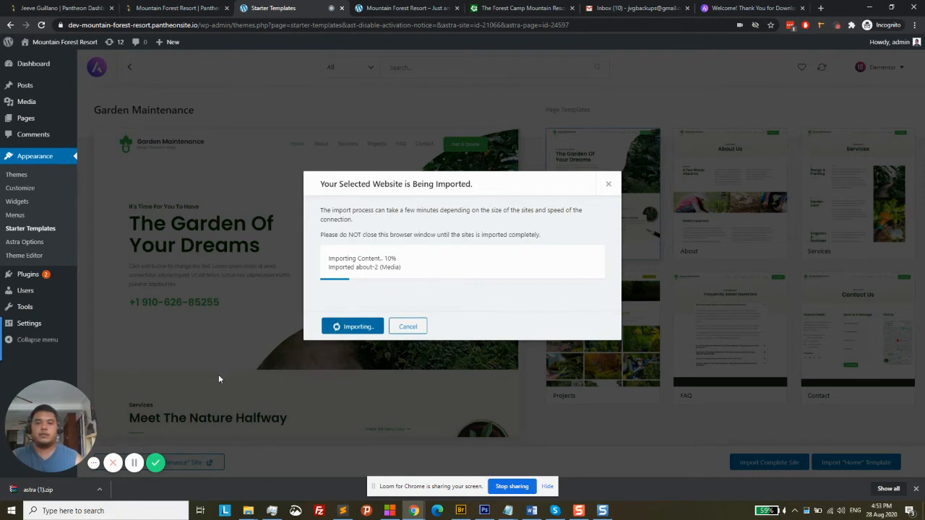
pyautogui.click(134, 463)
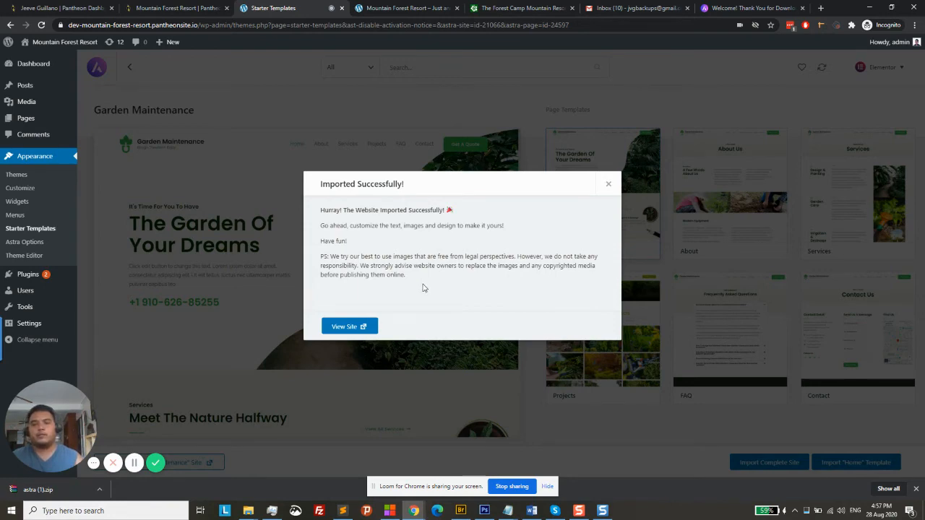
pyautogui.click(348, 328)
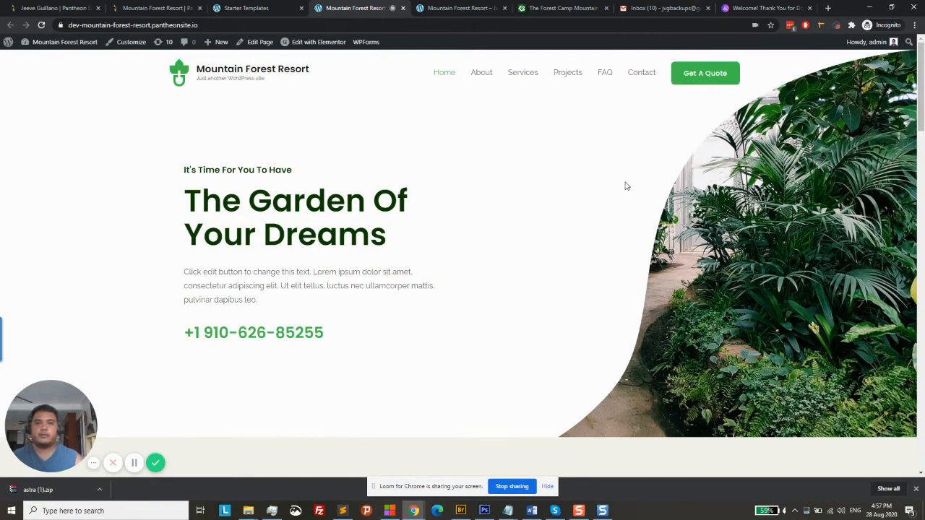
# Review the imported Garden Maintenance home page, then open a blank new browser tab
pyautogui.scroll(-15, 263, 222)
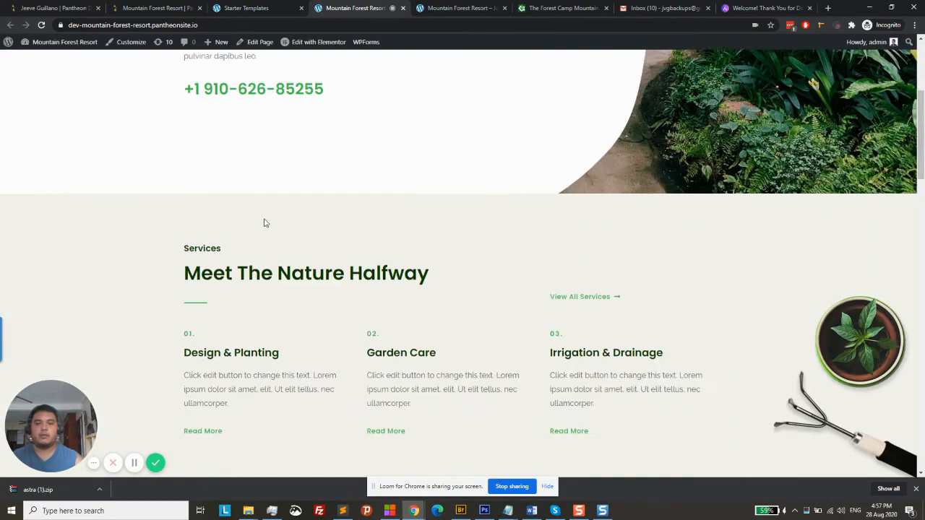
pyautogui.scroll(-8, 264, 224)
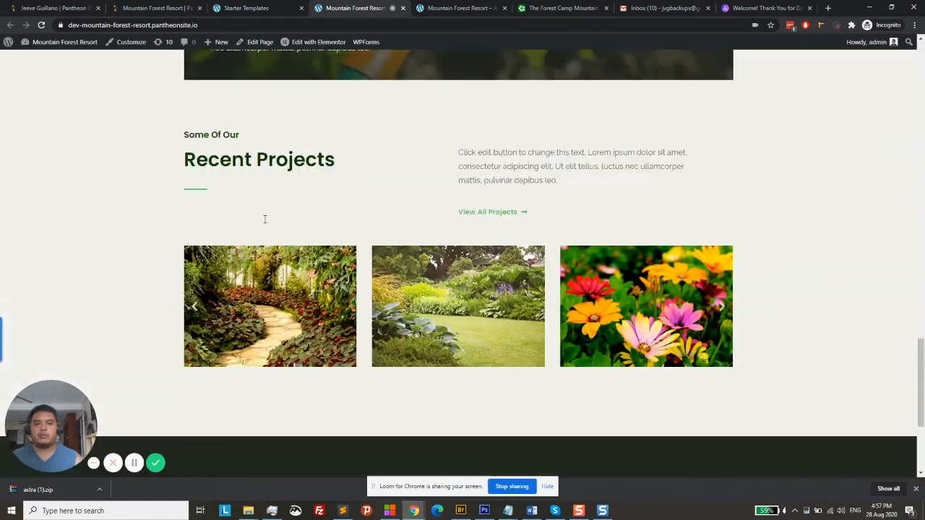
pyautogui.scroll(12, 275, 286)
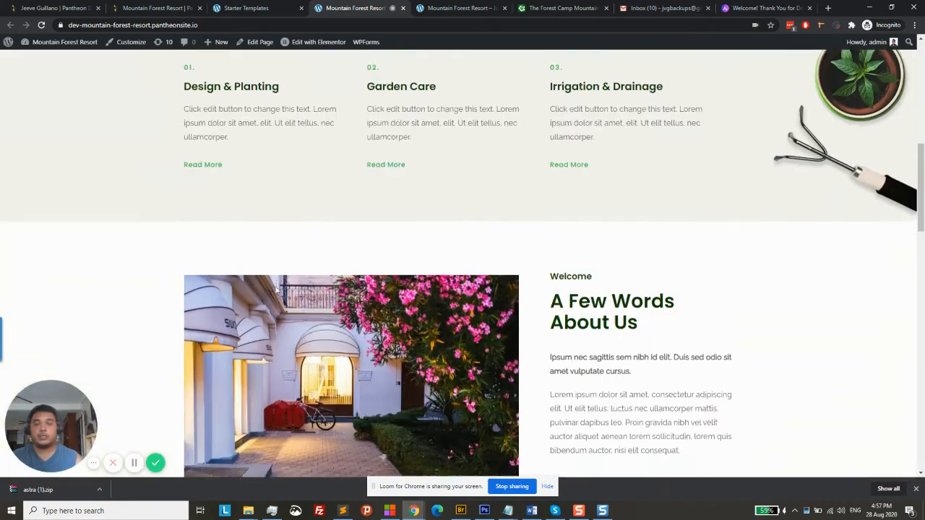
pyautogui.scroll(5, 276, 287)
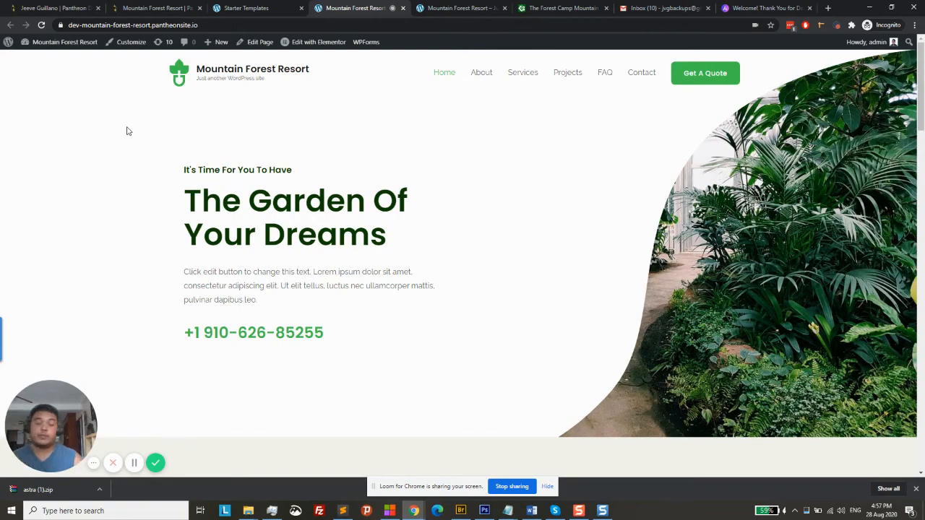
pyautogui.scroll(-13, 499, 246)
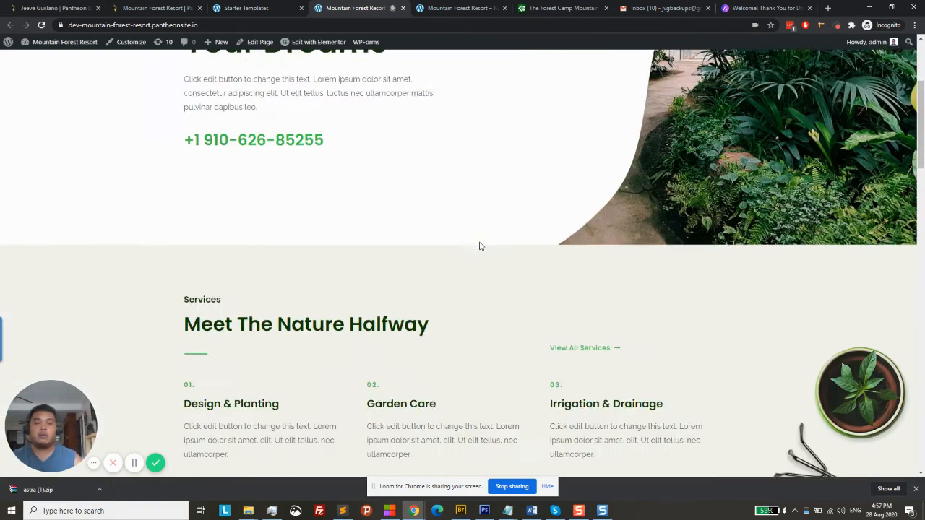
pyautogui.scroll(-8, 483, 253)
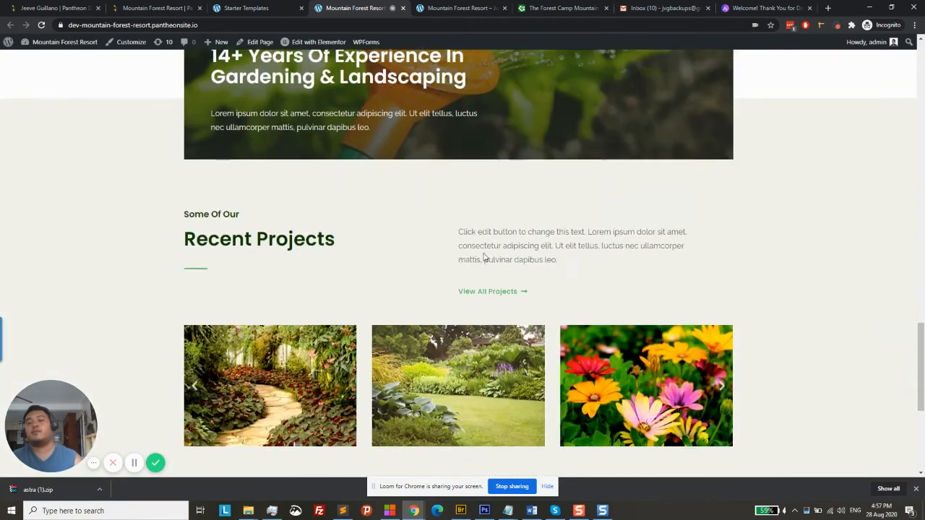
pyautogui.scroll(11, 503, 336)
pyautogui.scroll(10, 509, 335)
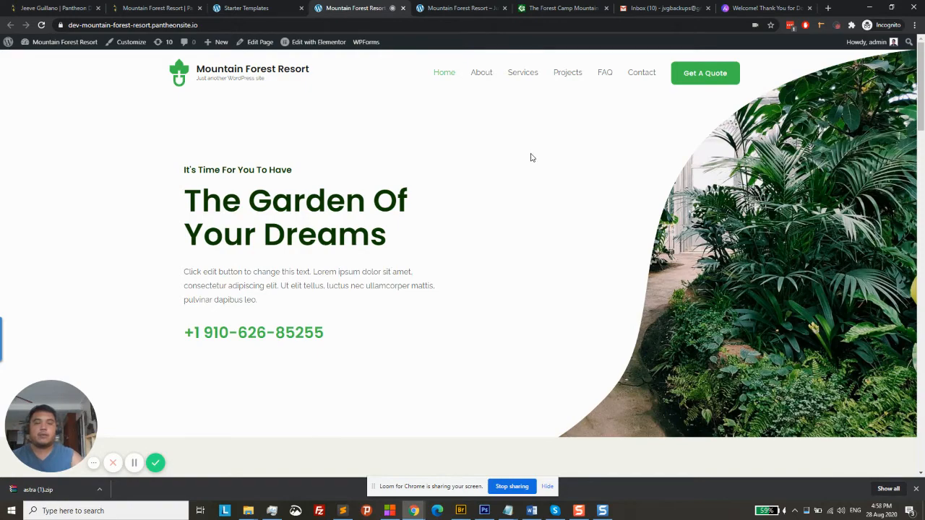
pyautogui.scroll(-3, 583, 166)
pyautogui.scroll(-6, 578, 177)
pyautogui.scroll(10, 557, 208)
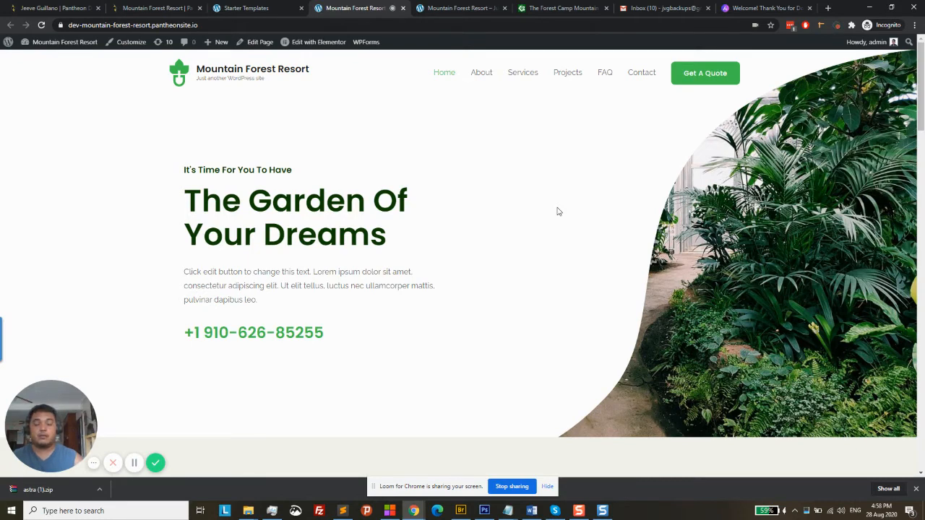
pyautogui.click(828, 8)
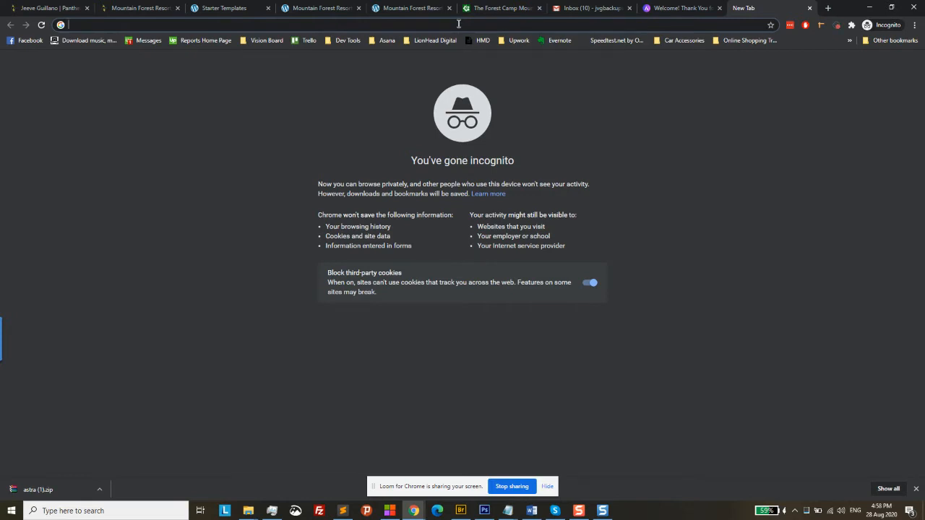
# Search Google for 'mountain resort stockphoto free' and show the image results
pyautogui.write('m')
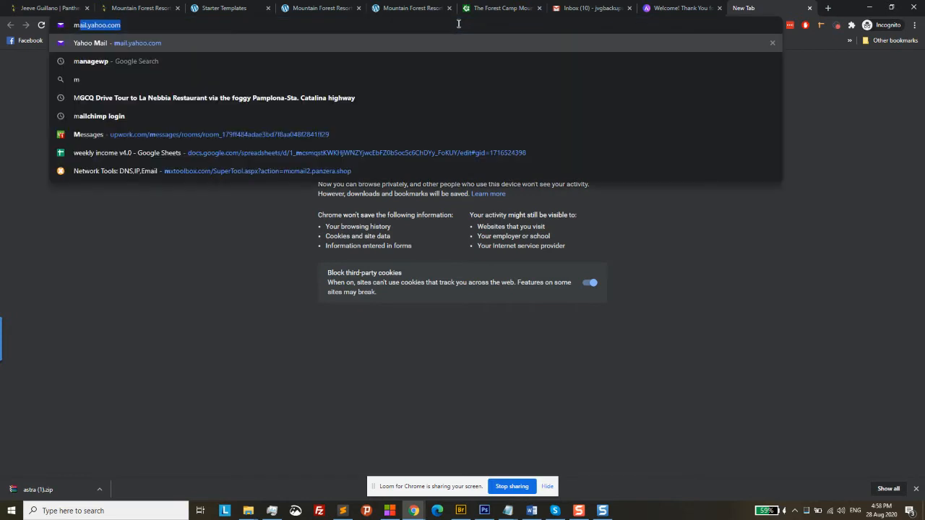
pyautogui.write('ount')
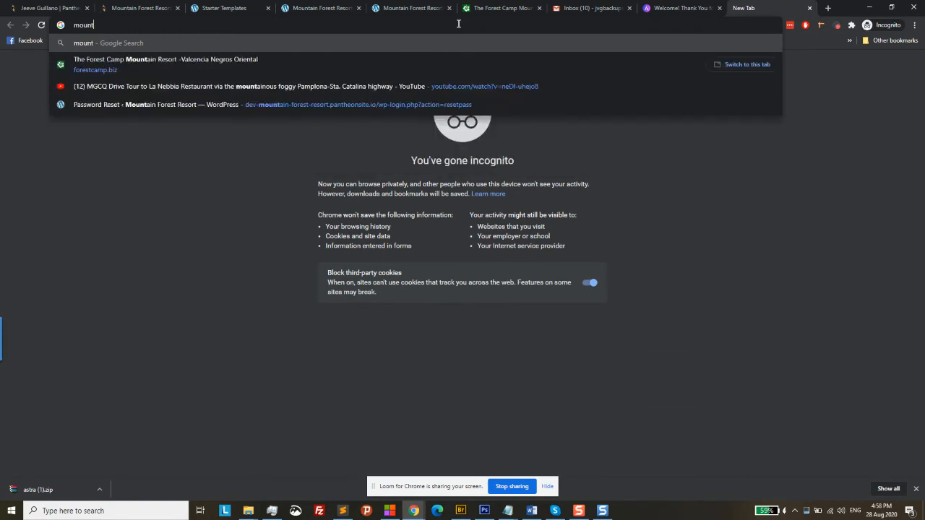
pyautogui.write('ain reso')
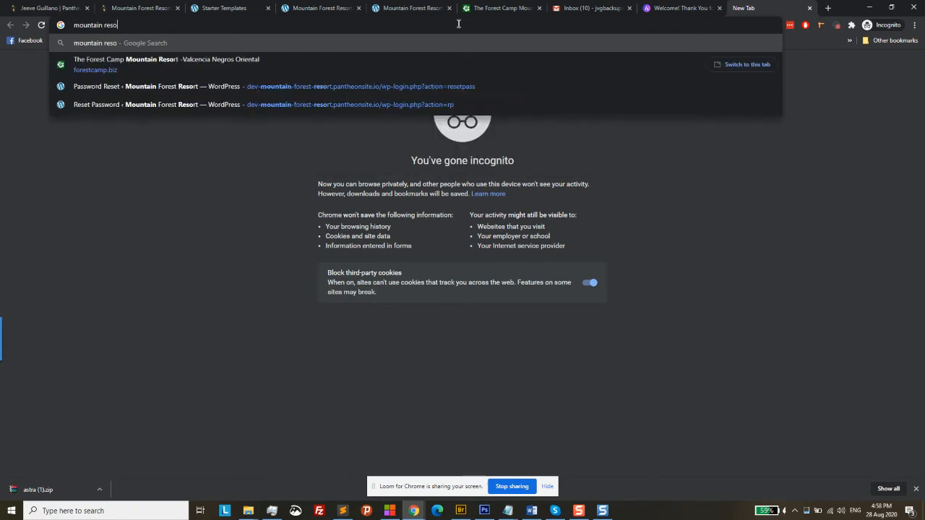
pyautogui.write('rt stockphot')
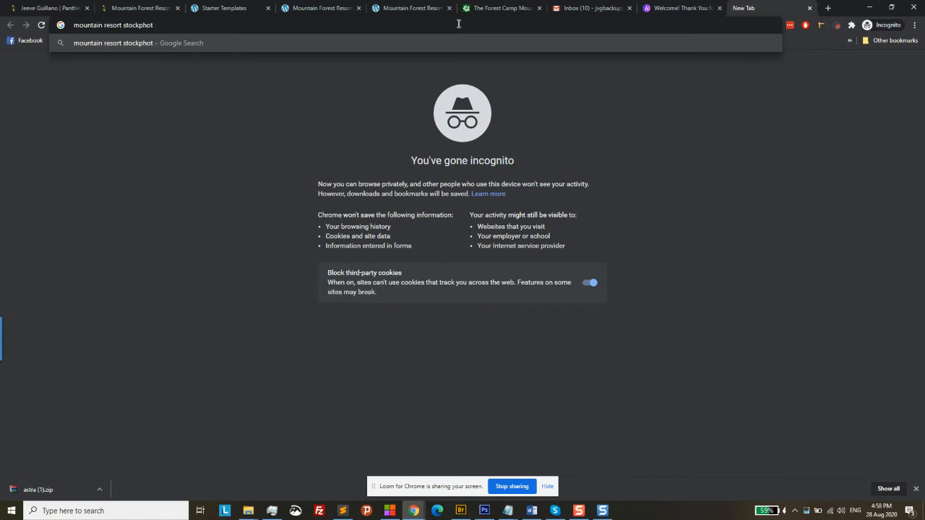
pyautogui.write('o free')
pyautogui.press('Return')
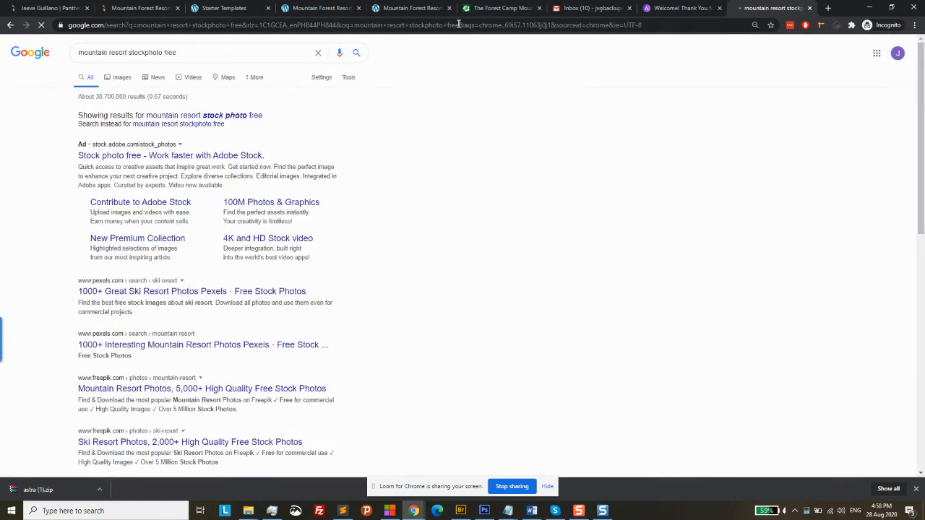
pyautogui.click(121, 79)
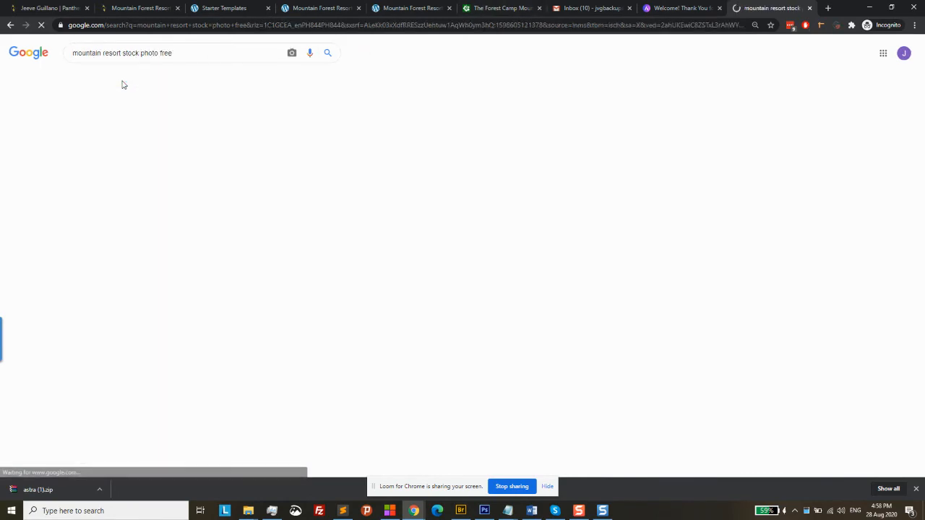
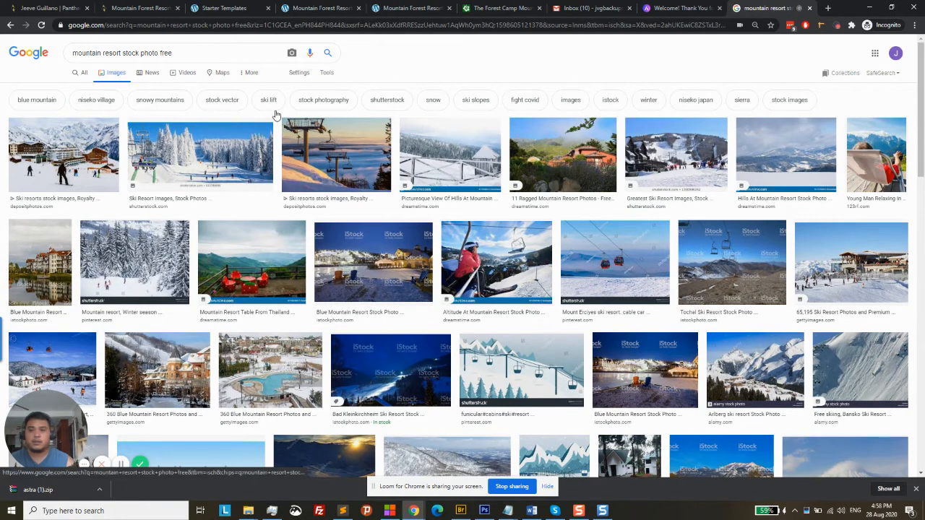
# Change 'stock photo' to 'stockphoto' in the query, rerun the search and browse the results
pyautogui.click(141, 53)
pyautogui.press('BackSpace')
pyautogui.press('Return')
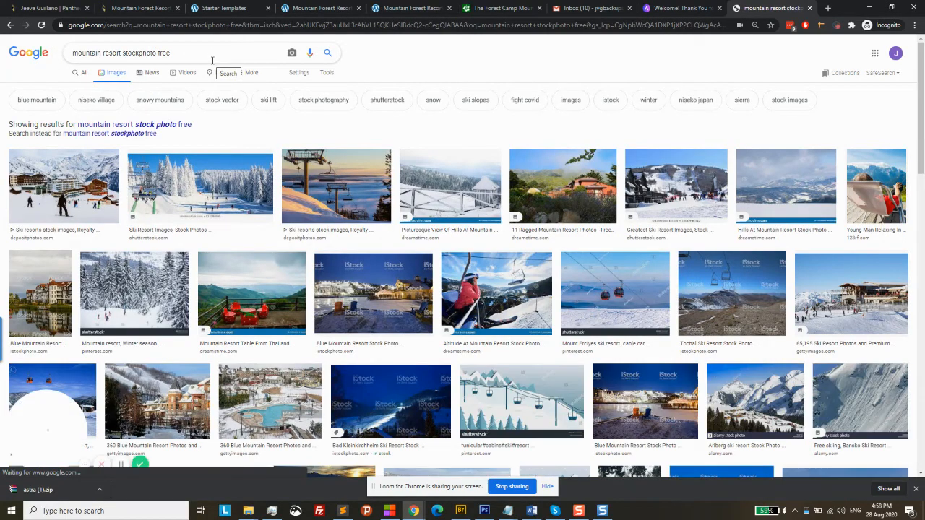
pyautogui.scroll(-10, 213, 61)
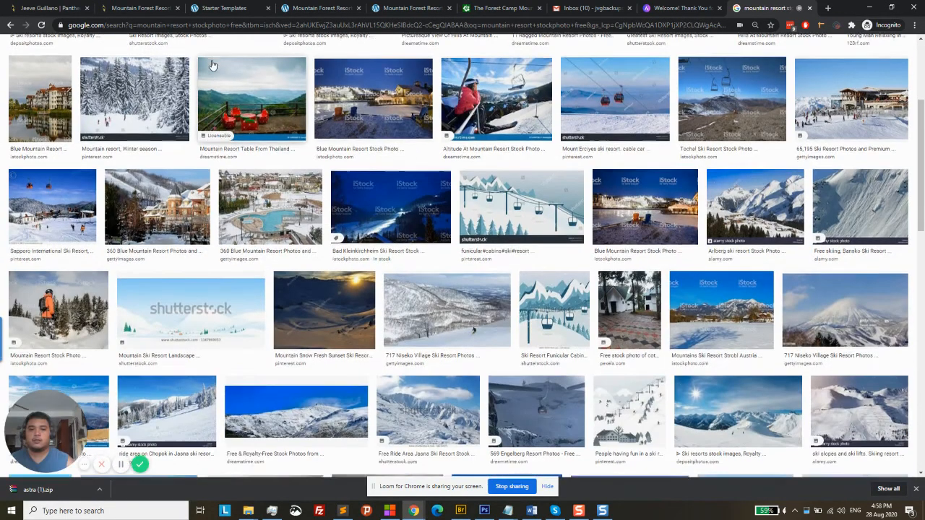
pyautogui.scroll(-3, 213, 65)
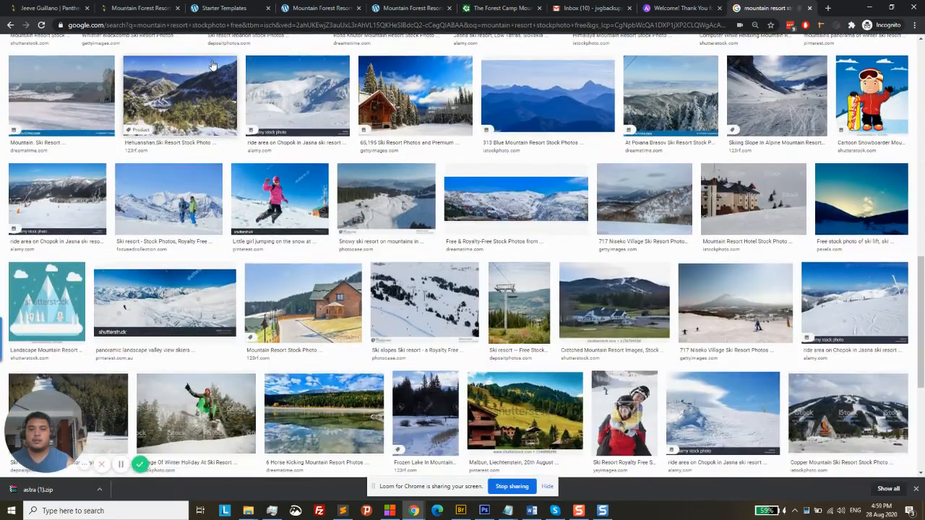
pyautogui.scroll(-2, 212, 65)
pyautogui.scroll(15, 213, 65)
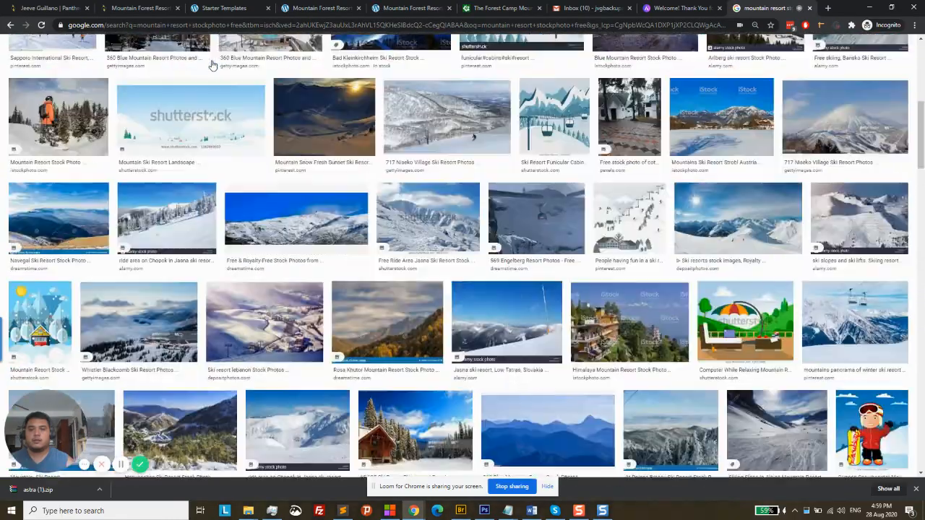
pyautogui.scroll(2, 212, 66)
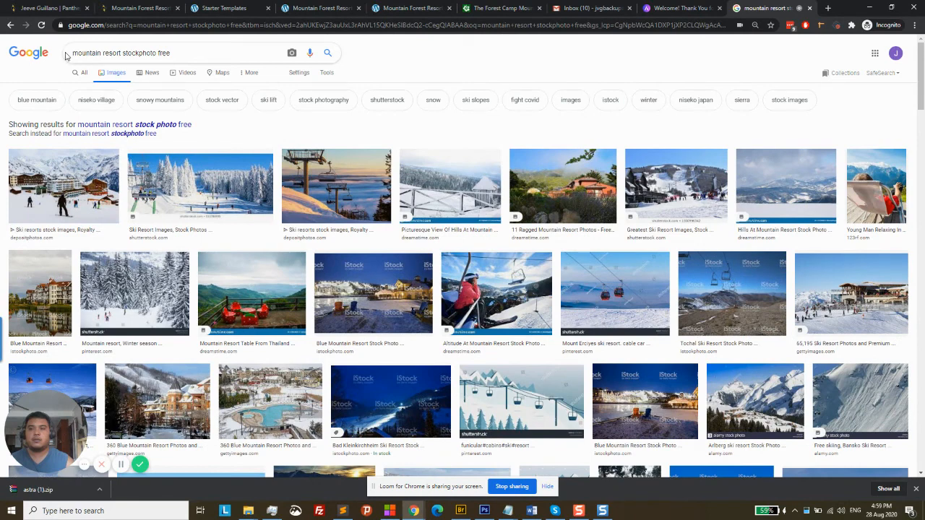
# Search 'tropical mountain resort stockphoto free' and preview the Arenal resort photo from Depositphotos
pyautogui.click(73, 53)
pyautogui.write('tro')
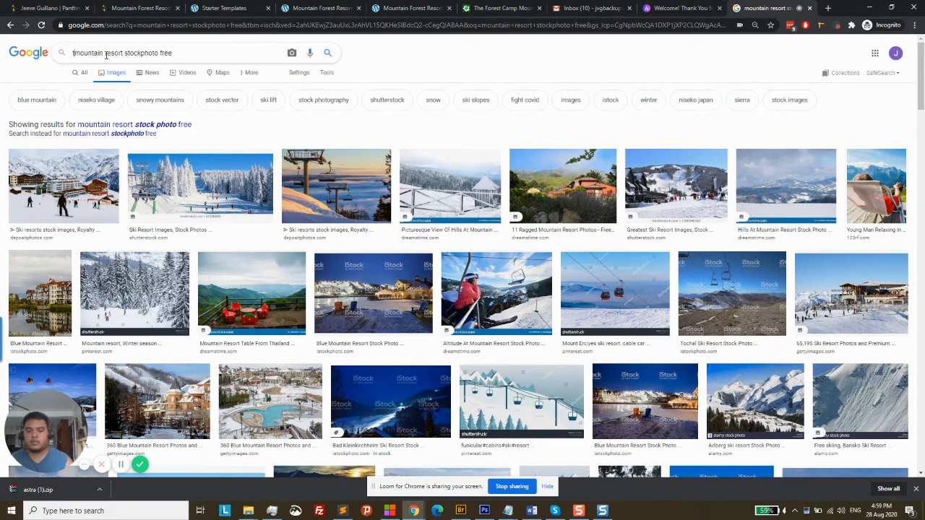
pyautogui.write('pical')
pyautogui.press('Return')
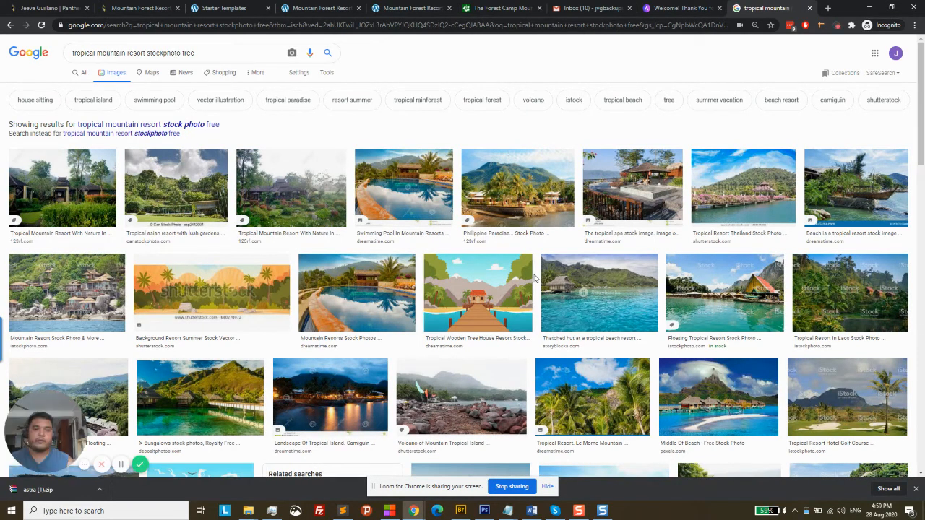
pyautogui.scroll(-2, 535, 279)
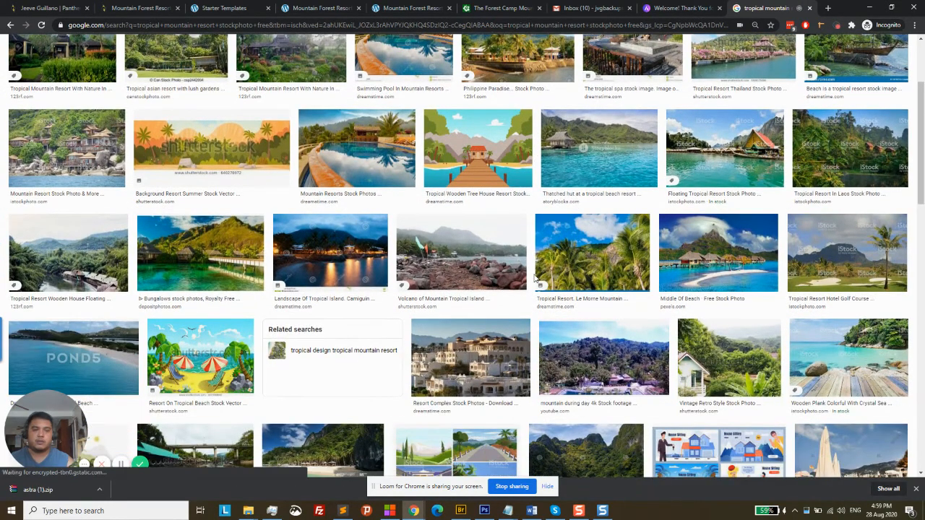
pyautogui.scroll(-4, 535, 278)
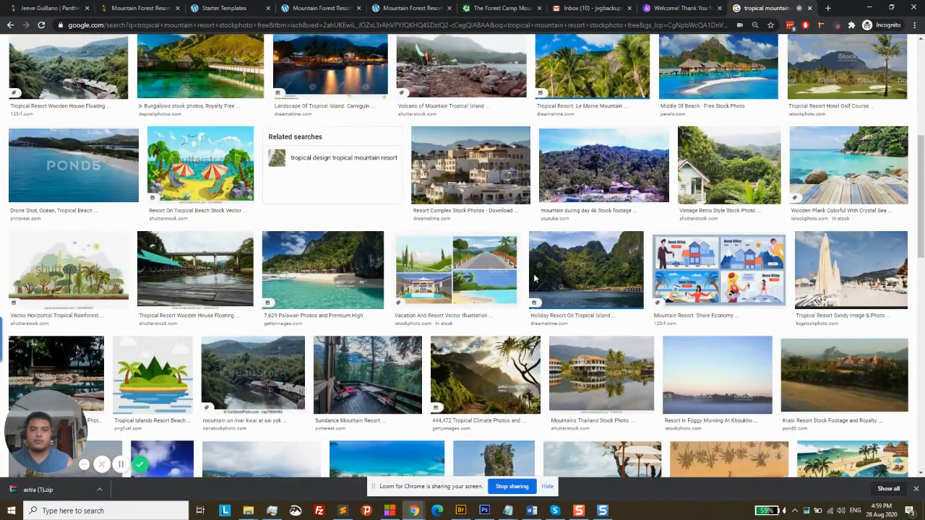
pyautogui.scroll(-4, 535, 278)
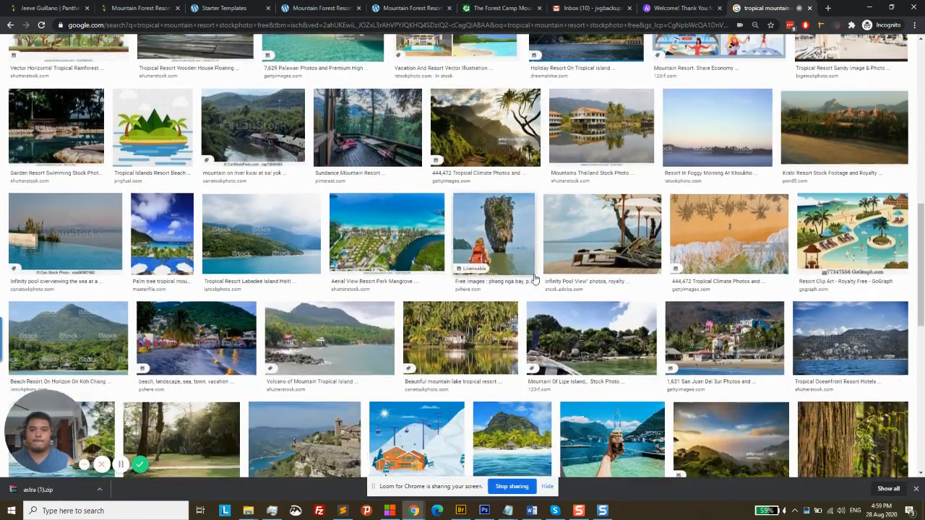
pyautogui.scroll(-2, 535, 278)
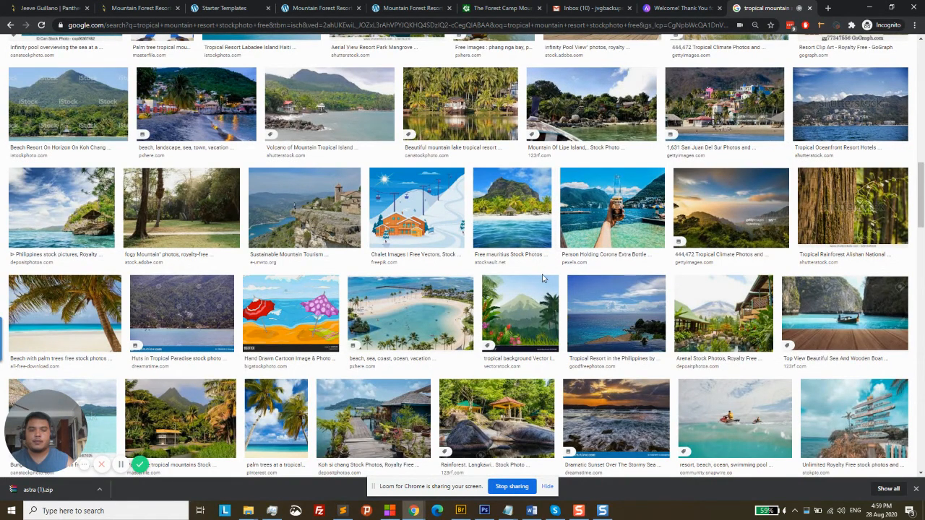
pyautogui.click(725, 319)
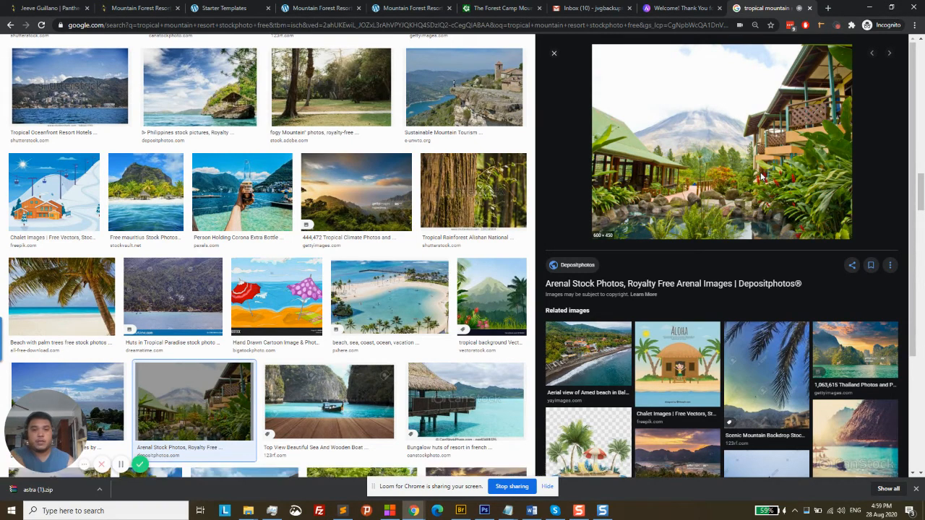
pyautogui.click(760, 177)
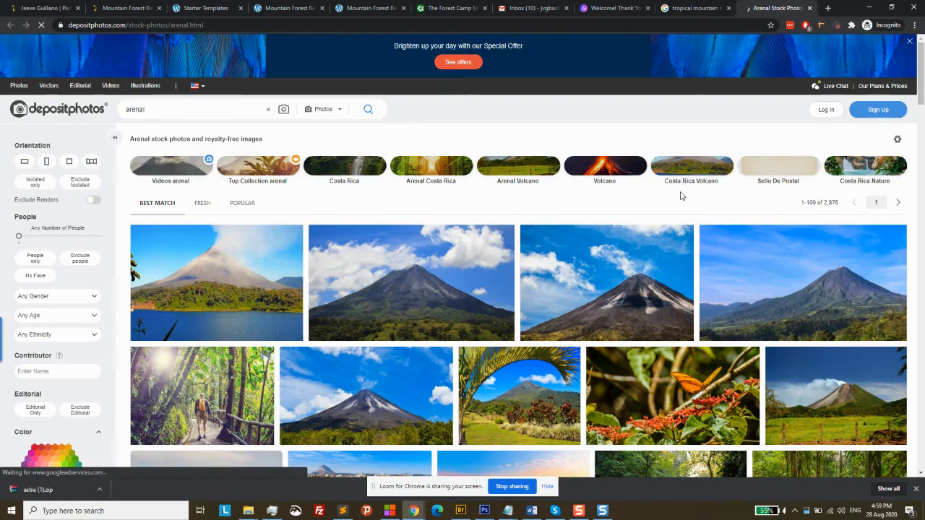
# Browse the Depositphotos Arenal stock photos, then close that tab to return to Google Images
pyautogui.scroll(-2, 651, 246)
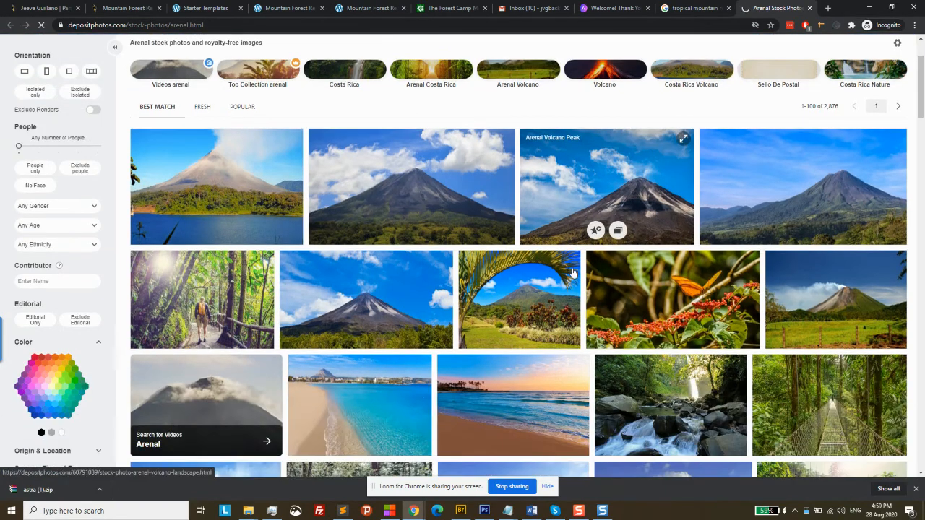
pyautogui.scroll(-2, 572, 272)
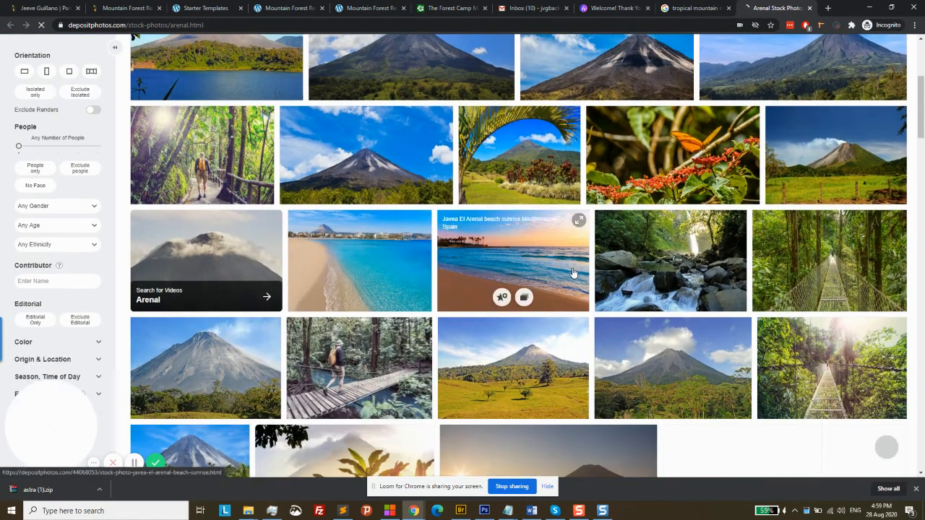
pyautogui.scroll(-2, 572, 273)
pyautogui.scroll(-1, 573, 273)
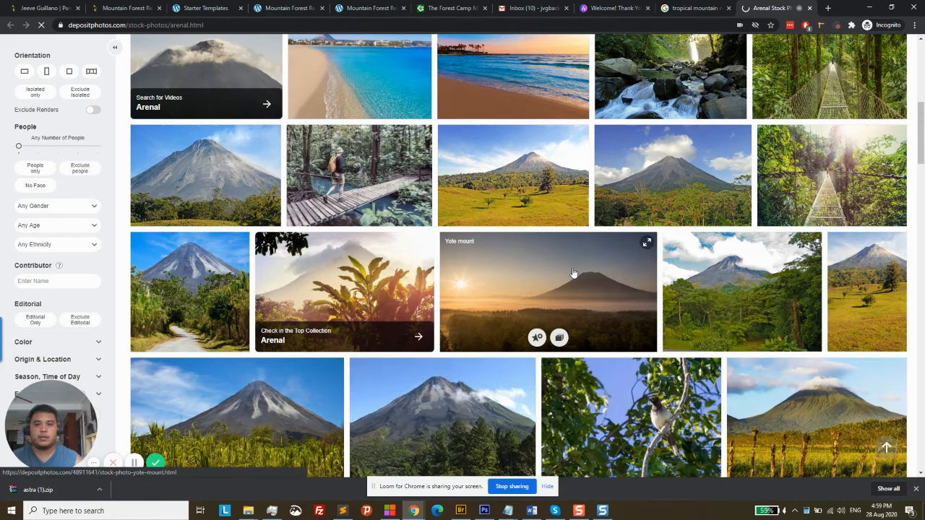
pyautogui.scroll(8, 574, 274)
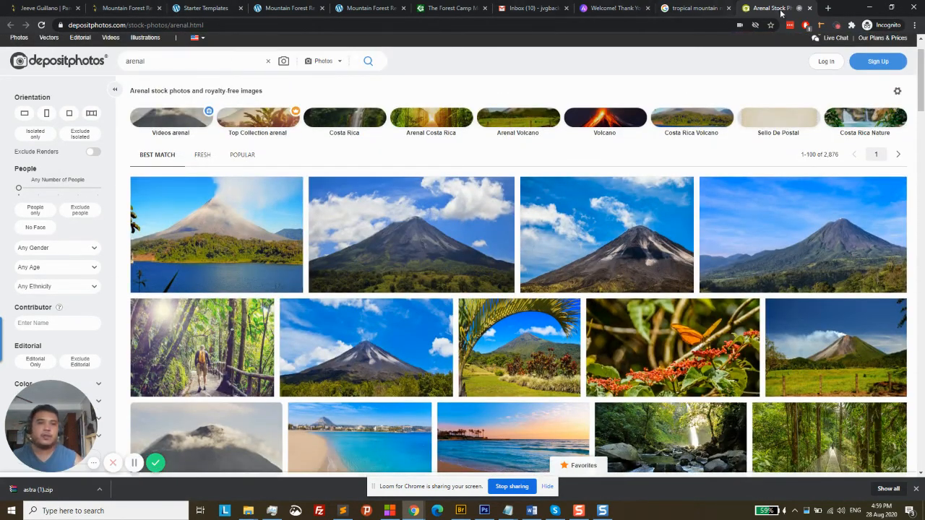
pyautogui.click(810, 8)
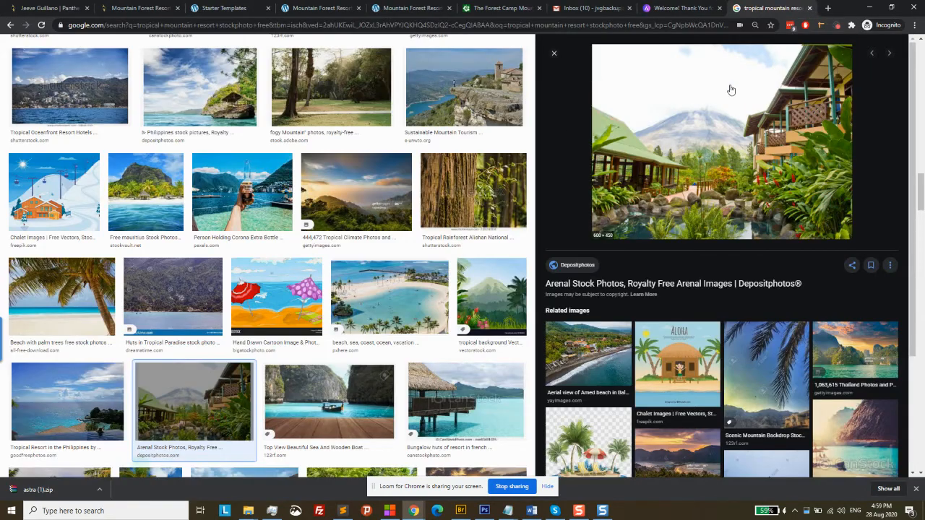
pyautogui.scroll(1, 506, 171)
pyautogui.scroll(10, 505, 170)
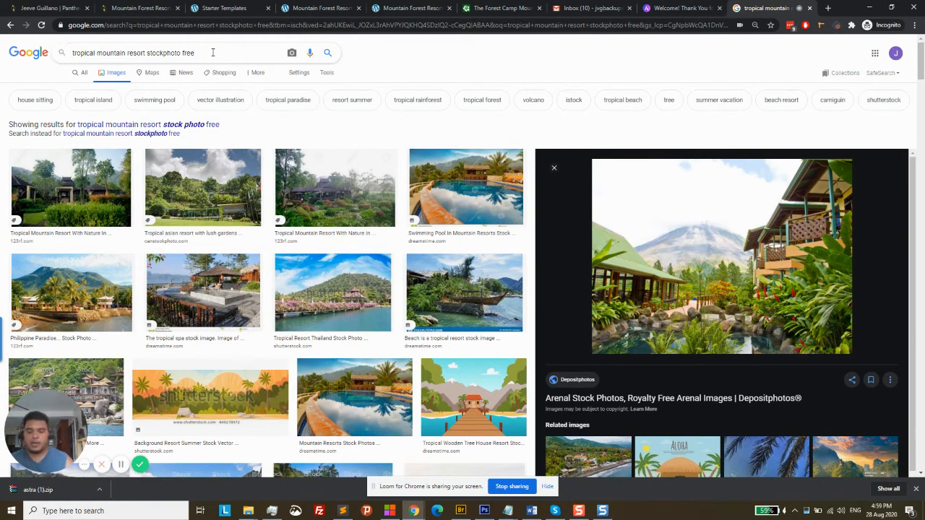
# Add 'unsplash' to the query, search, and preview the Forest Landscape in Nature photo
pyautogui.write('unsplash')
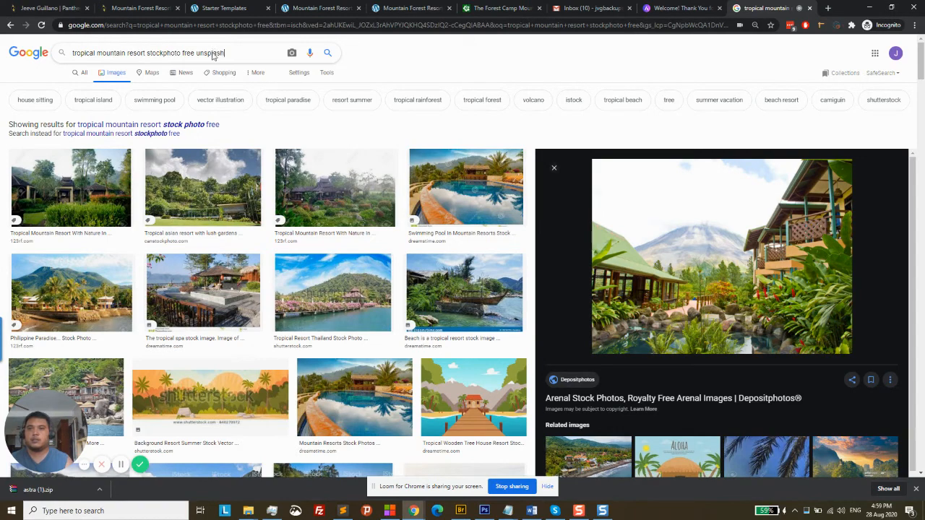
pyautogui.press('Return')
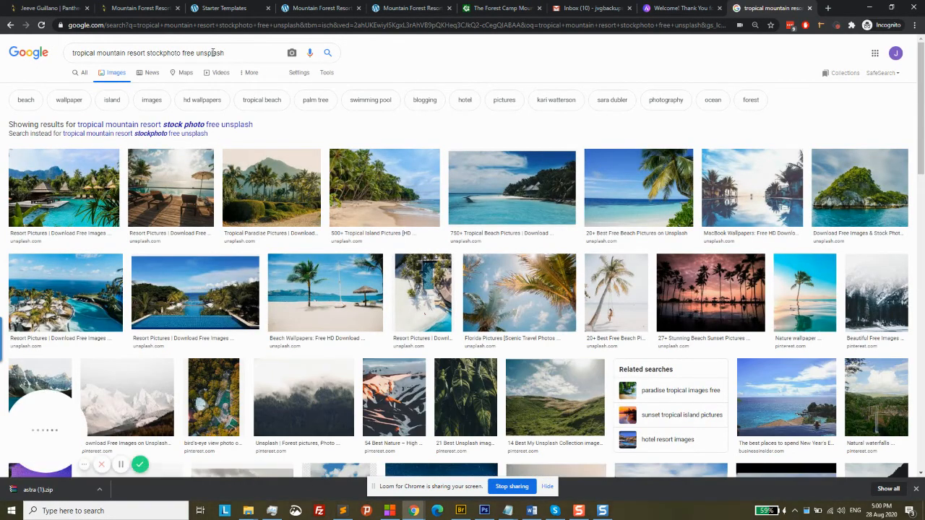
pyautogui.scroll(-3, 369, 235)
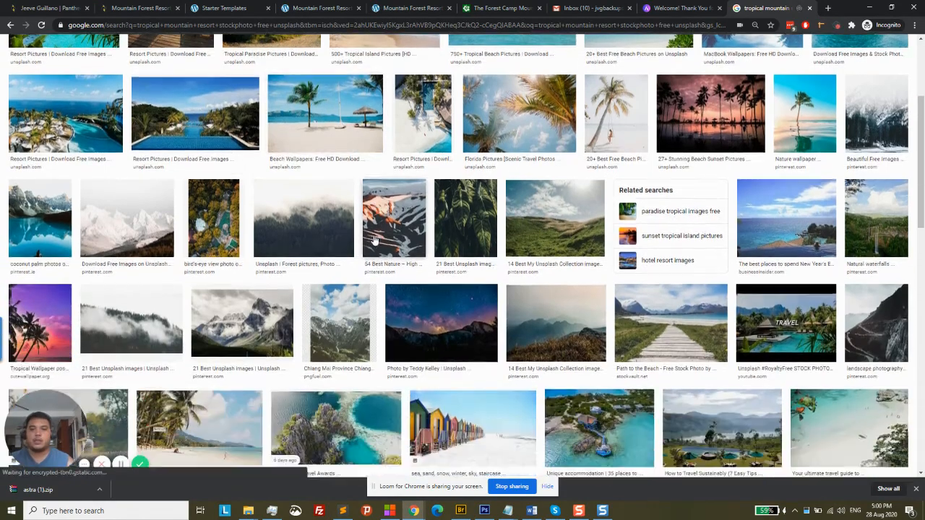
pyautogui.scroll(-5, 374, 241)
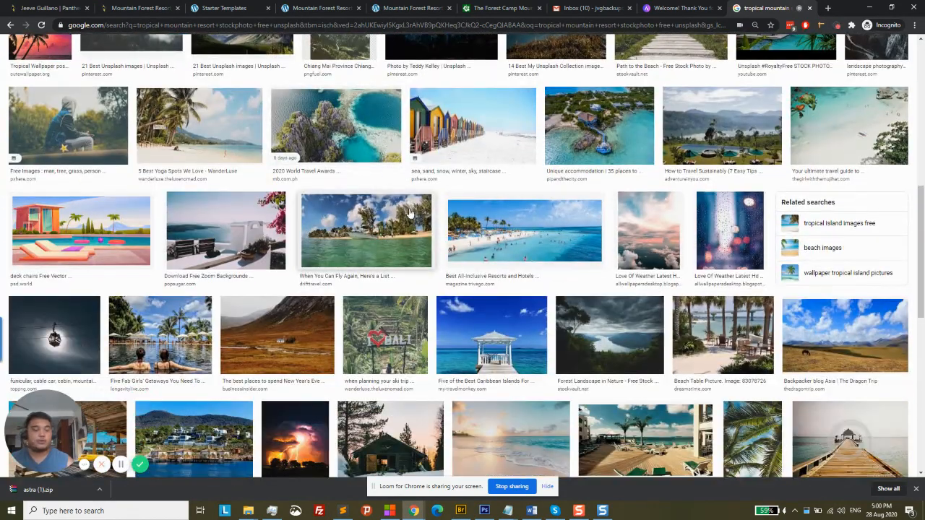
pyautogui.scroll(-1, 391, 219)
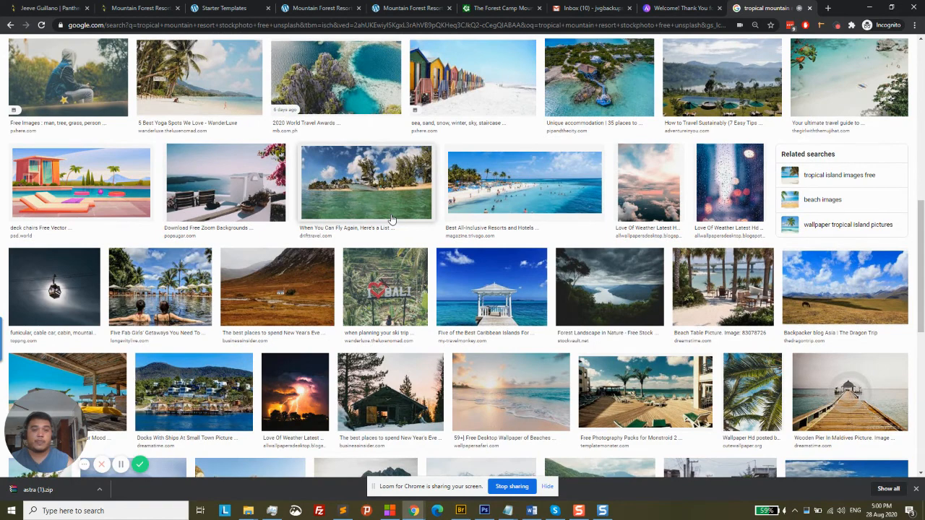
pyautogui.click(601, 292)
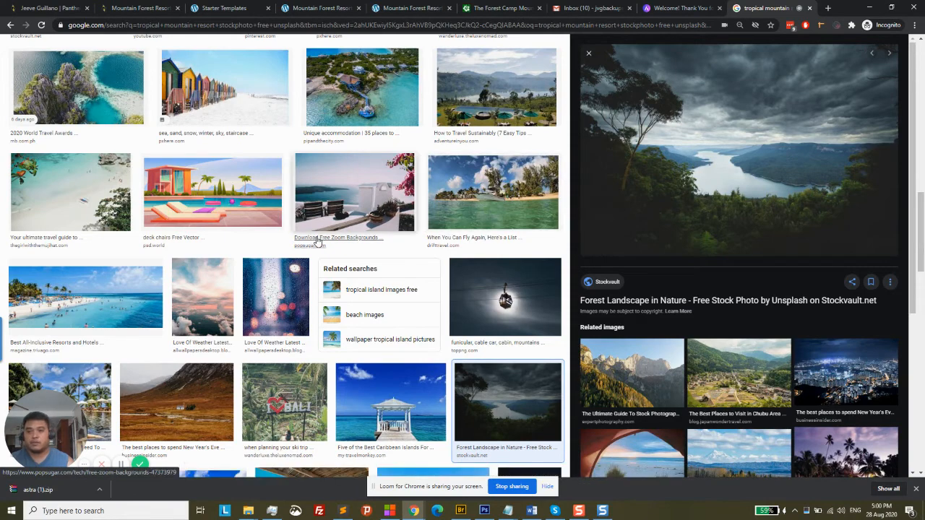
pyautogui.scroll(-2, 318, 240)
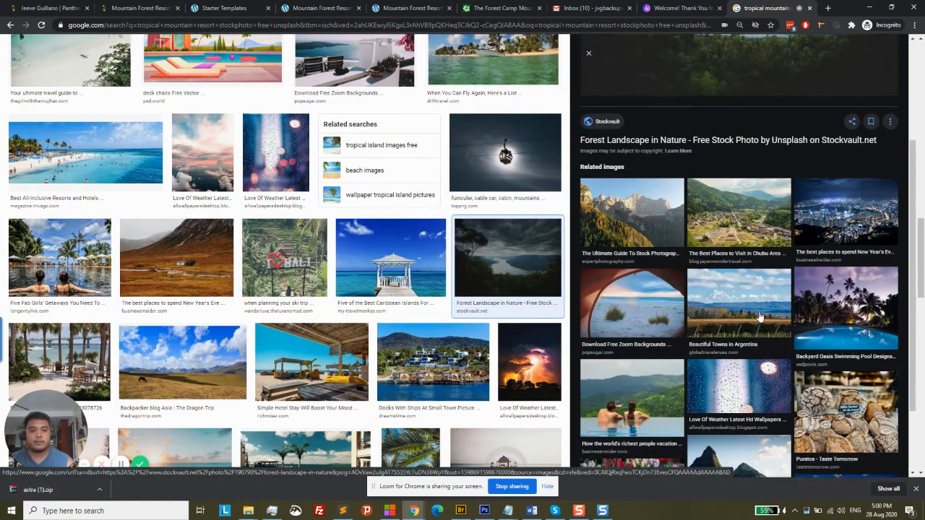
pyautogui.scroll(-1, 760, 316)
pyautogui.scroll(-4, 760, 316)
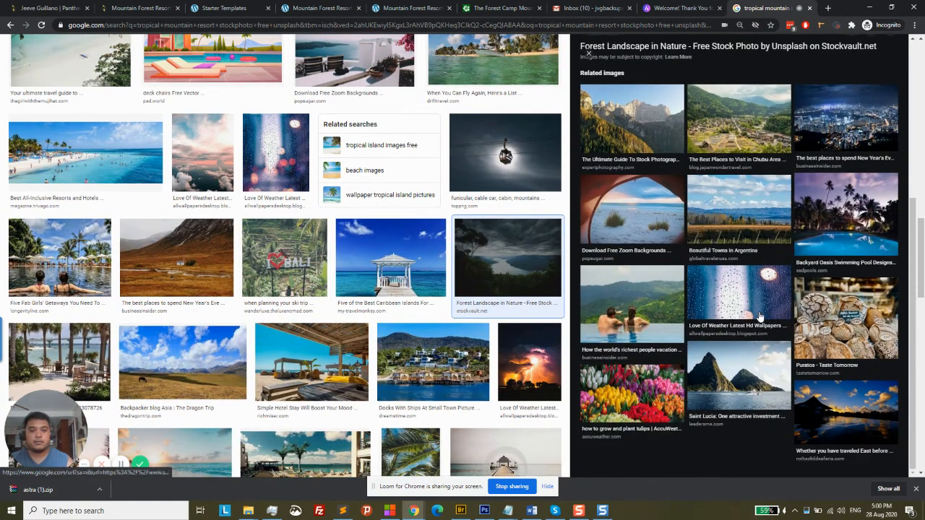
pyautogui.scroll(-1, 423, 301)
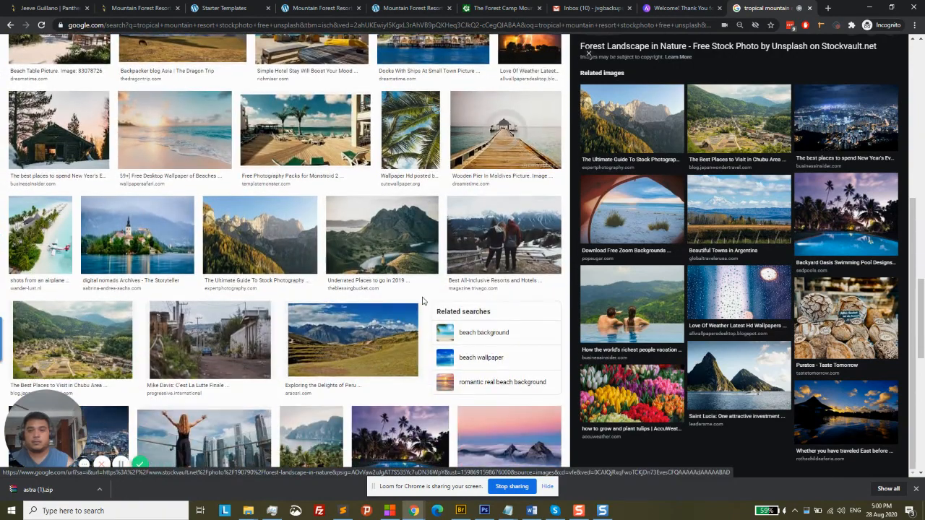
pyautogui.scroll(10, 423, 300)
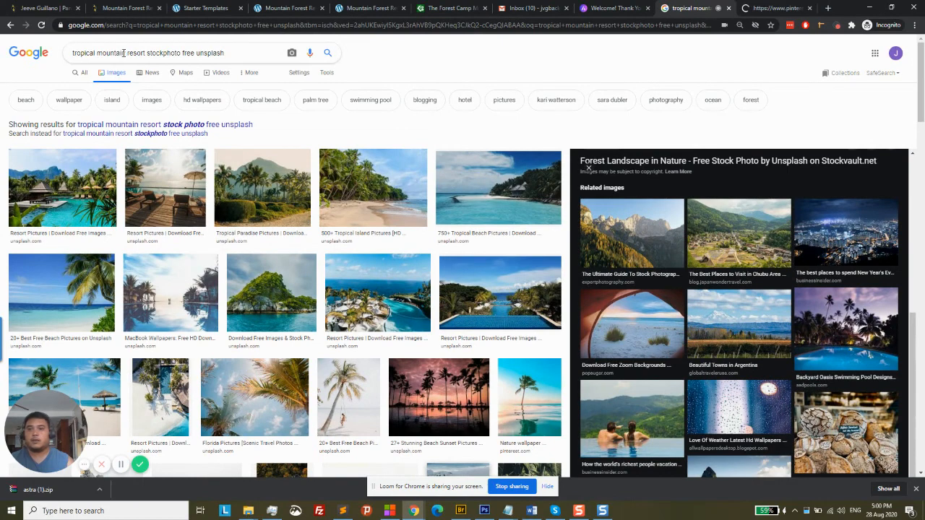
# Delete 'mountain' from the query, rerun the search, and start typing 'forest' in the query
pyautogui.moveTo(126, 52); pyautogui.dragTo(111, 53)
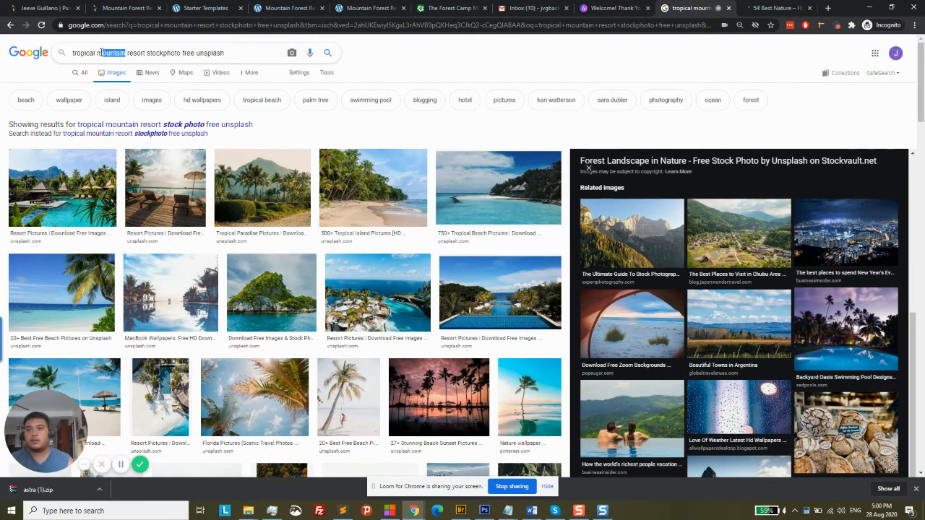
pyautogui.press('BackSpace')
pyautogui.press('BackSpace')
pyautogui.press('Return')
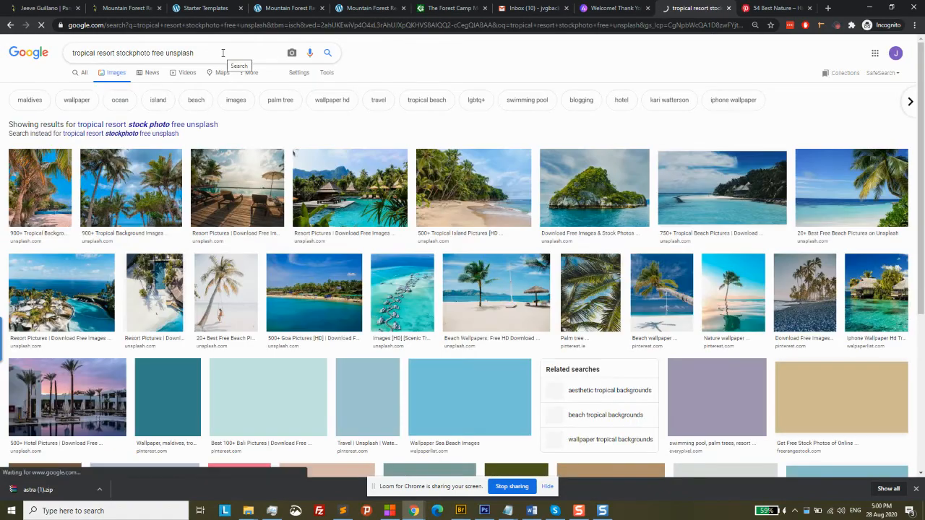
pyautogui.scroll(-3, 613, 242)
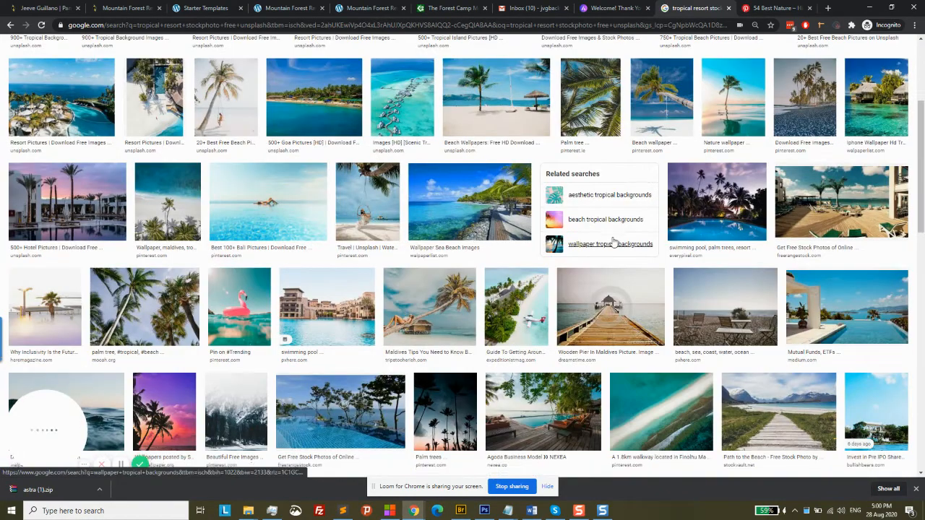
pyautogui.scroll(-5, 613, 243)
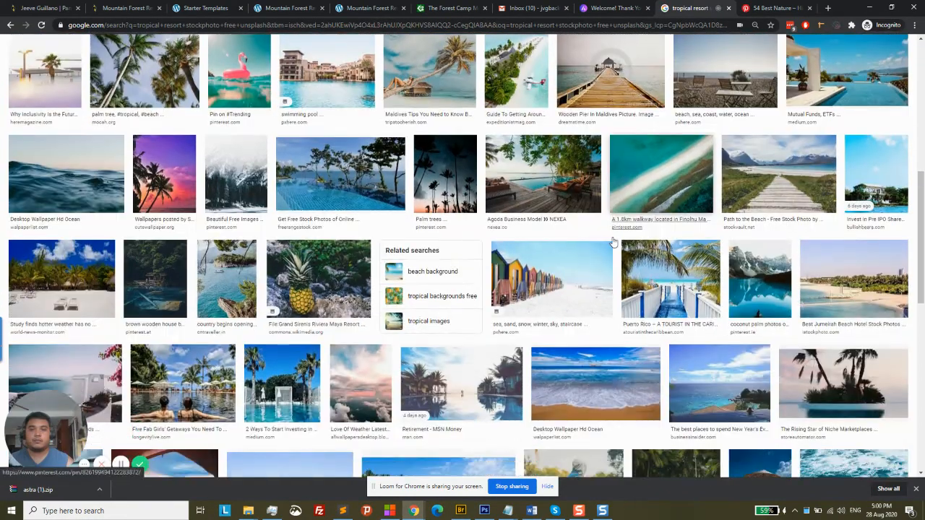
pyautogui.scroll(3, 612, 239)
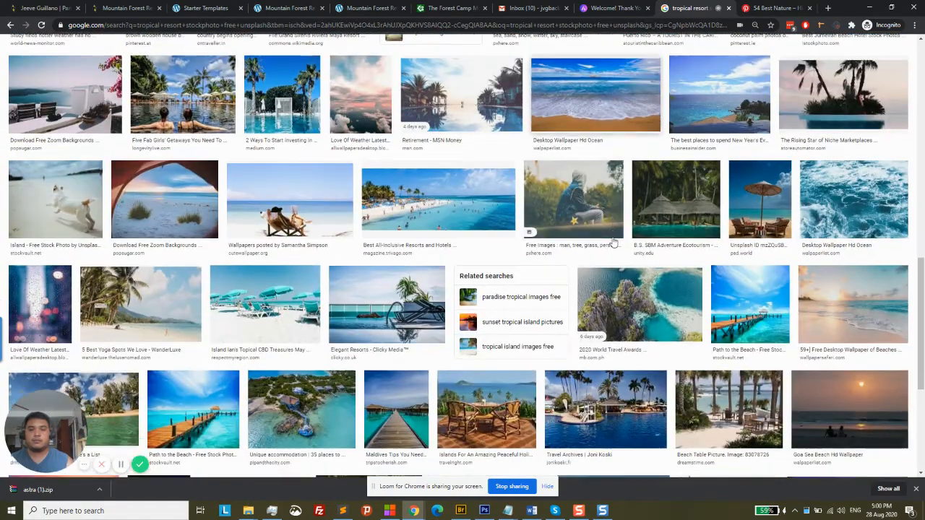
pyautogui.scroll(5, 613, 243)
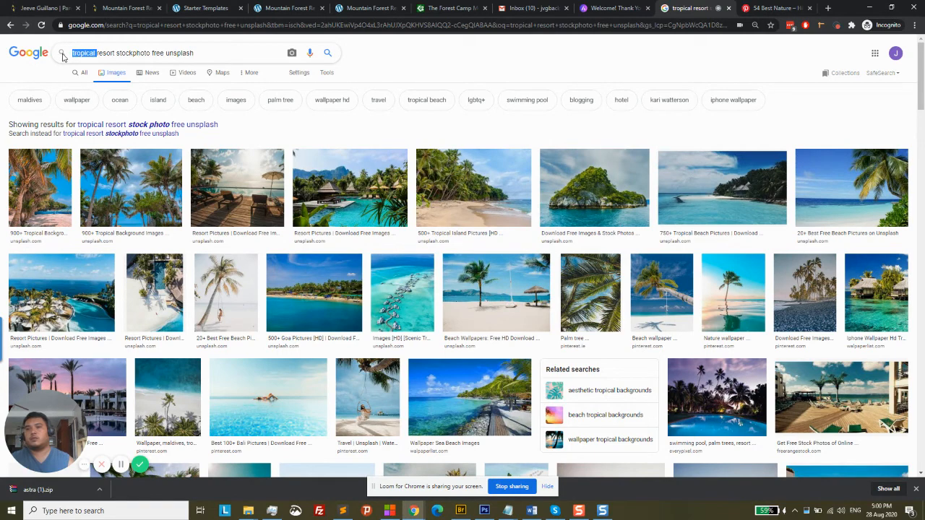
pyautogui.write('for')
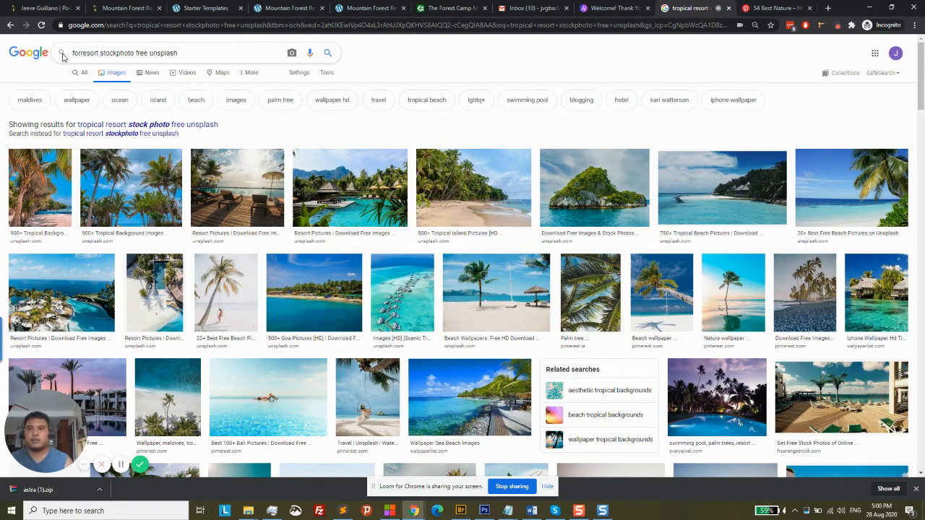
pyautogui.write('est')
# Search 'forest resort stockphoto free unsplash' and open the jungle waterfall wallpaper's WallpaperSafari page
pyautogui.press('Return')
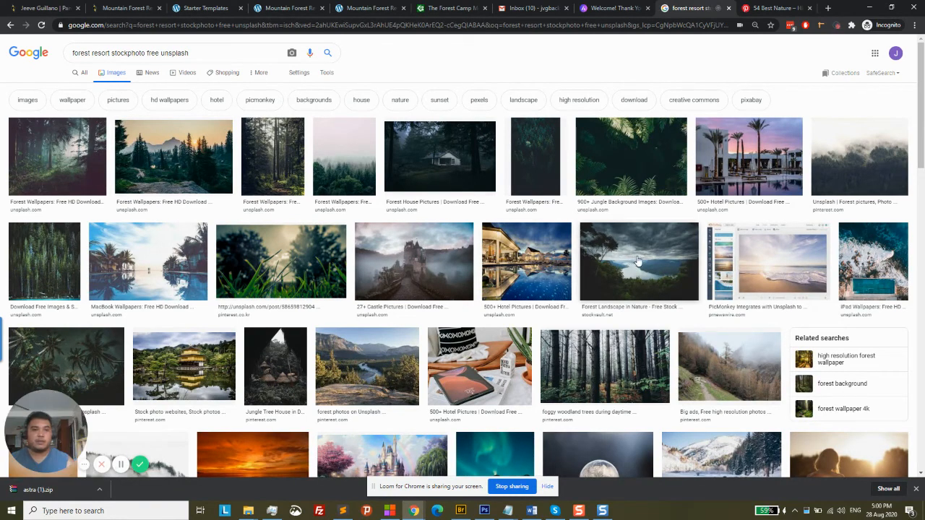
pyautogui.click(653, 164)
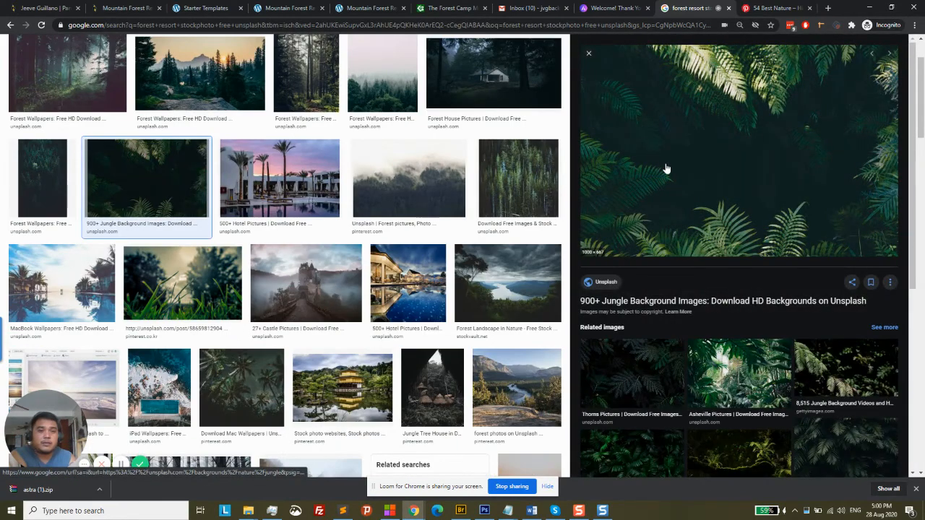
pyautogui.scroll(-2, 444, 200)
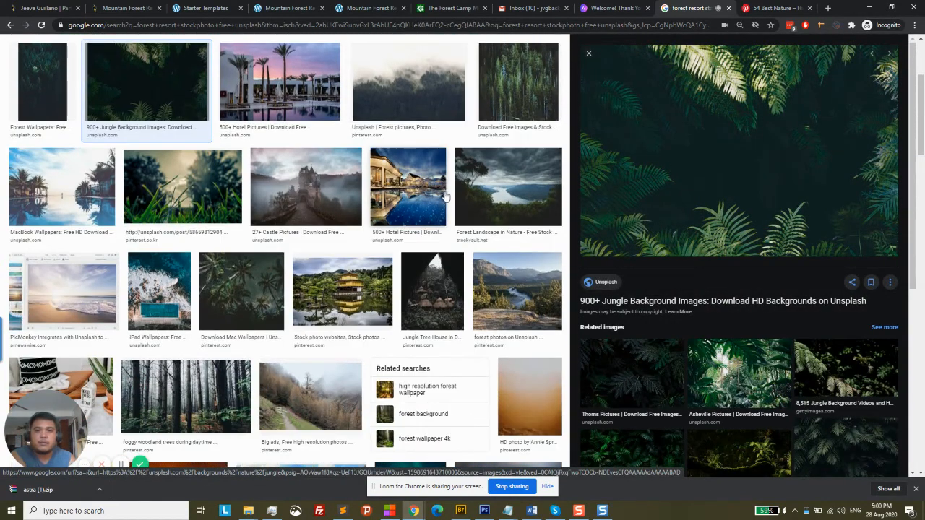
pyautogui.scroll(-3, 446, 195)
pyautogui.scroll(-3, 735, 246)
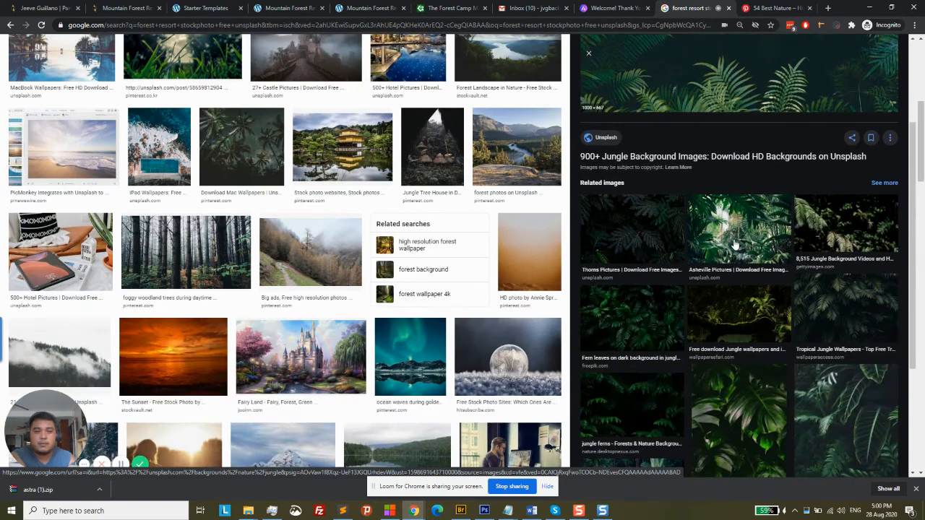
pyautogui.scroll(-3, 735, 246)
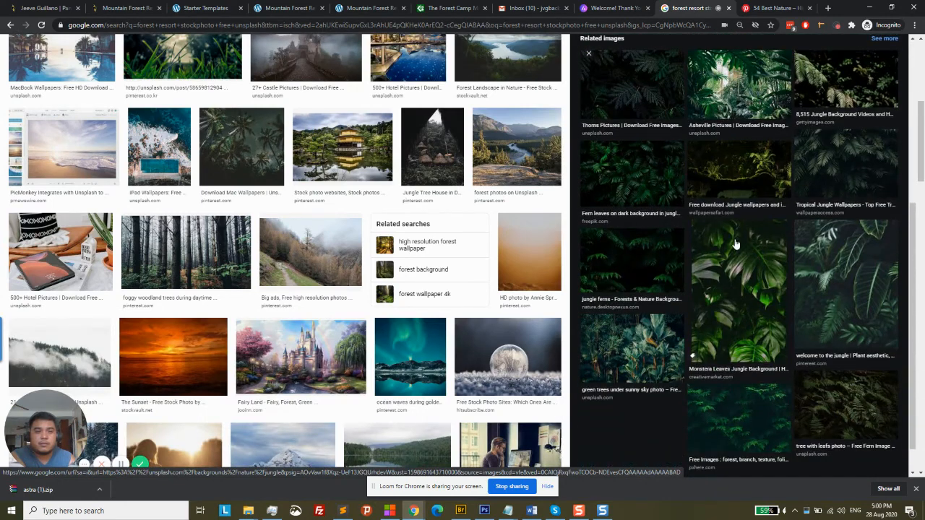
pyautogui.click(738, 187)
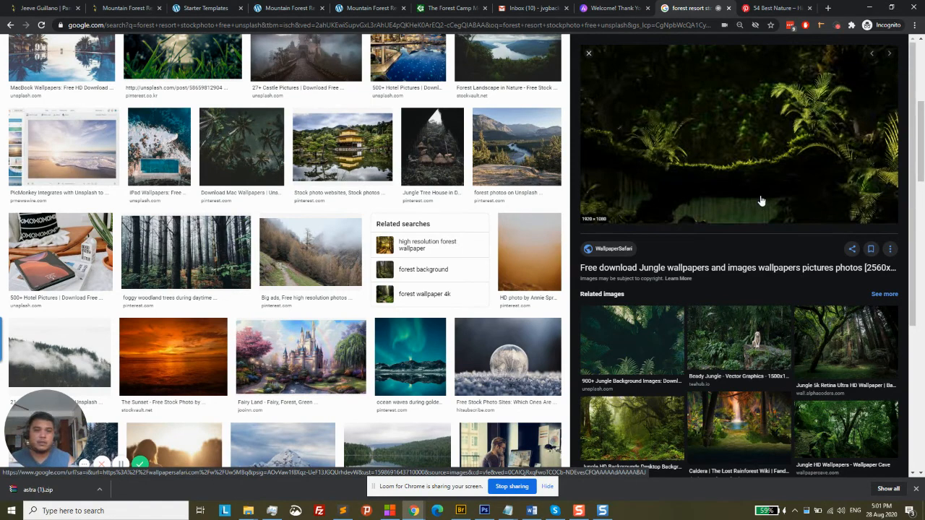
pyautogui.scroll(2, 761, 200)
pyautogui.click(743, 172)
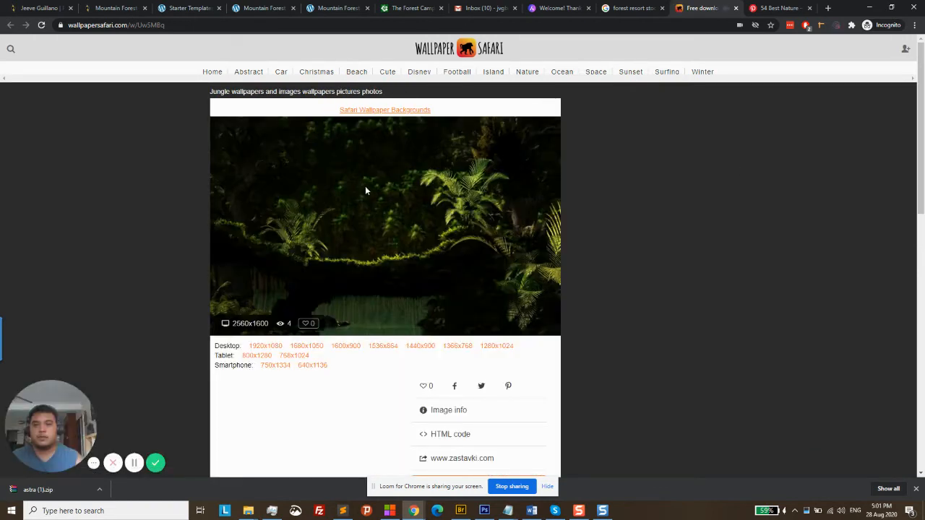
# Open the Desktop 1920x1080 version of the jungle wallpaper
pyautogui.scroll(-2, 542, 227)
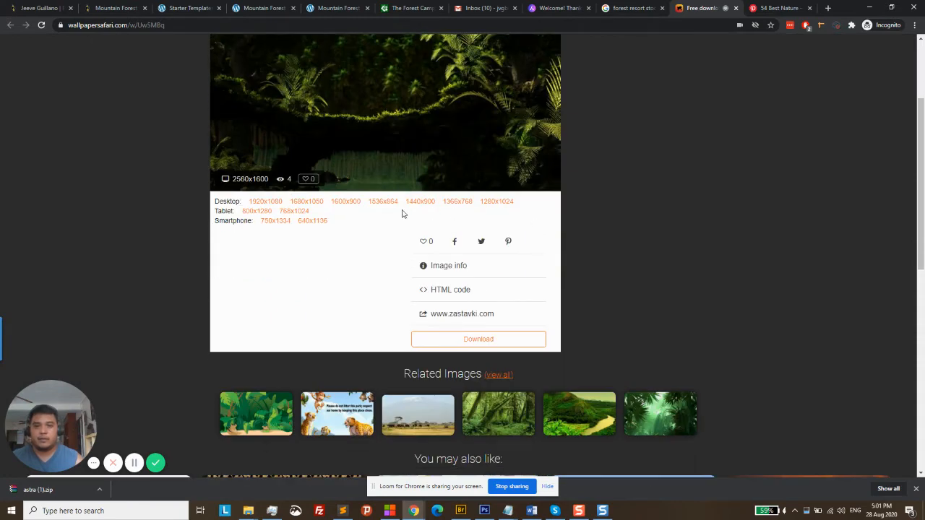
pyautogui.click(272, 205)
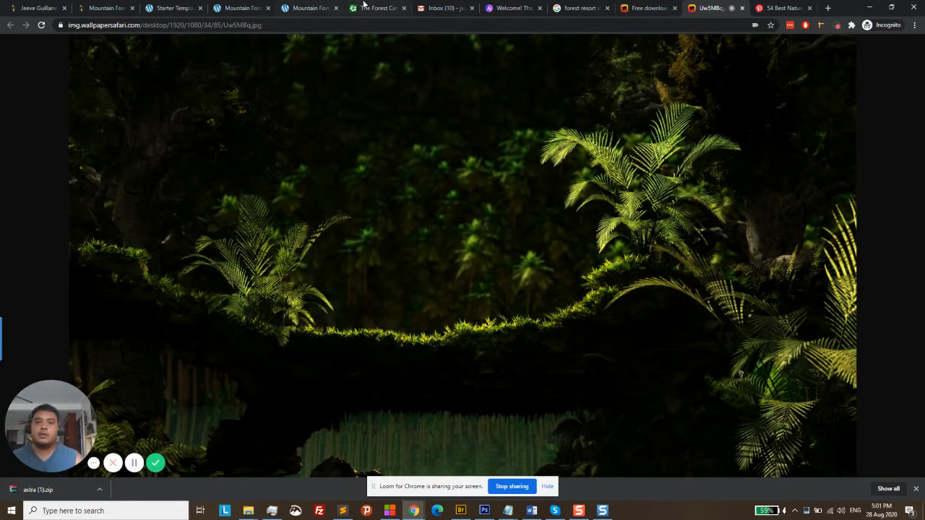
# Close the old default-theme site tab and open the Garden homepage in Elementor in a new tab
pyautogui.click(311, 7)
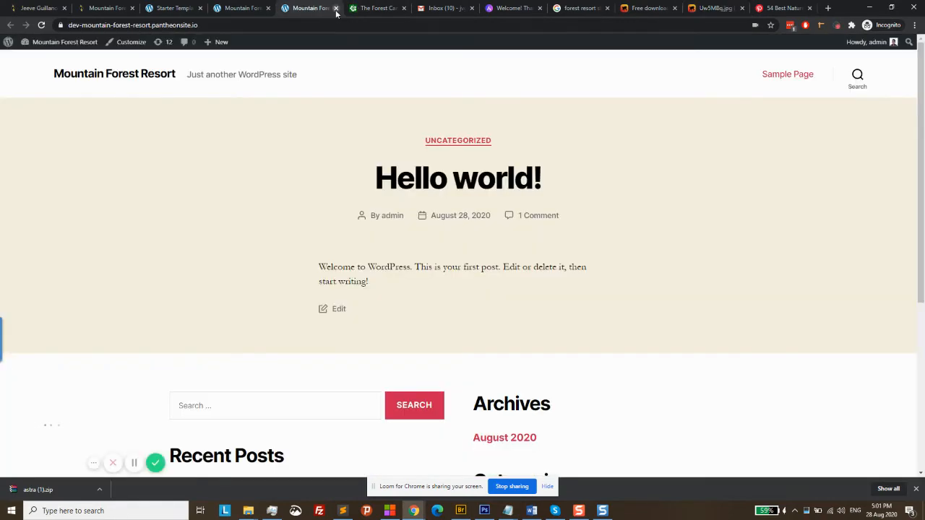
pyautogui.click(337, 9)
pyautogui.click(239, 8)
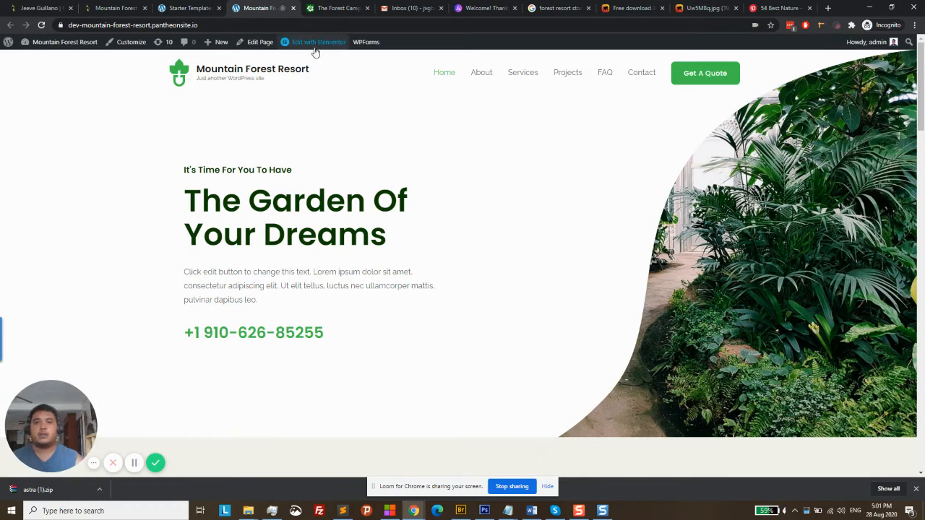
pyautogui.moveTo(316, 51)
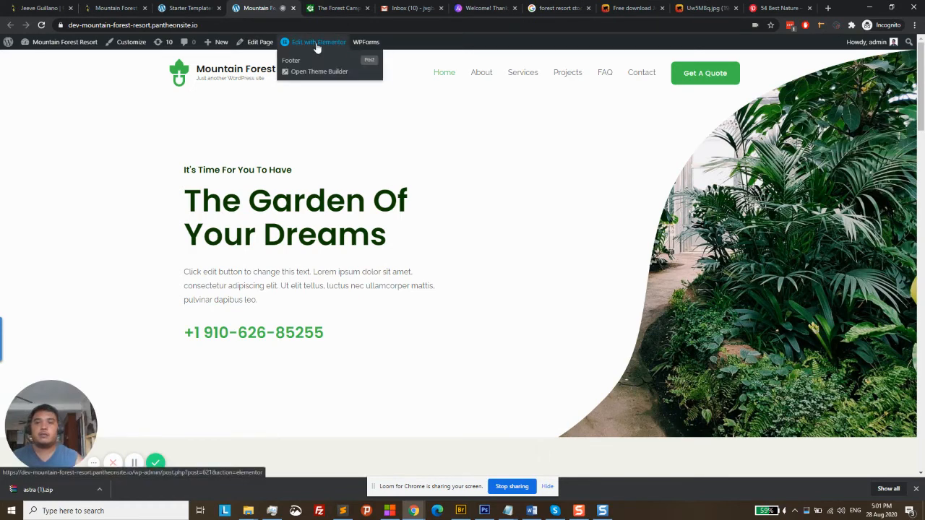
pyautogui.middleClick(316, 45)
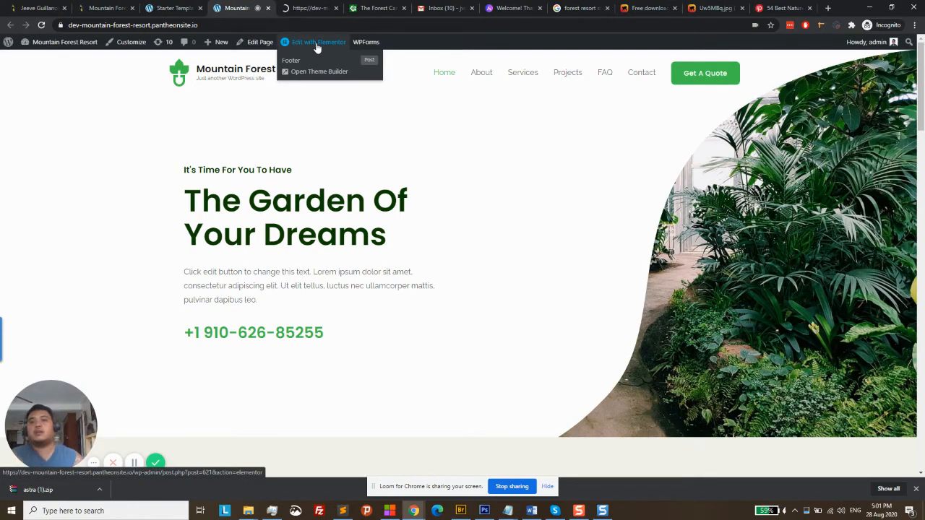
pyautogui.click(312, 8)
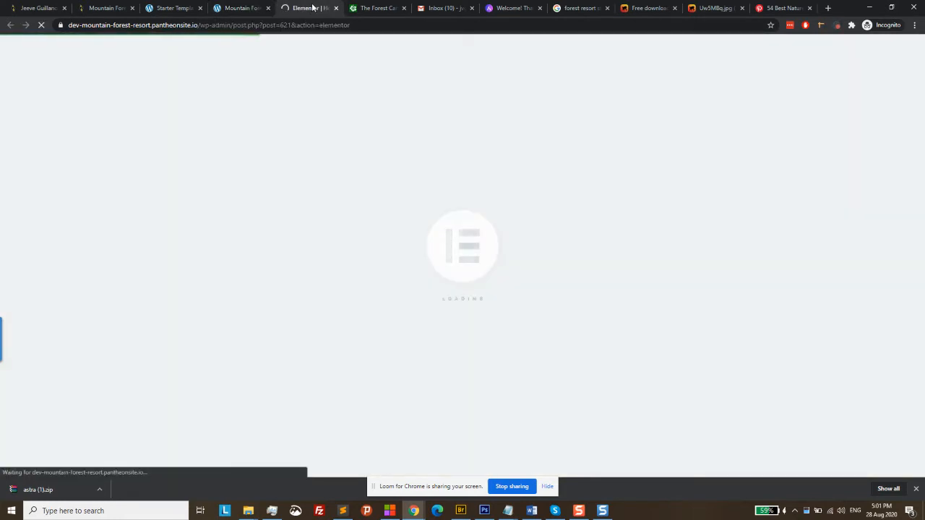
pyautogui.click(578, 8)
pyautogui.click(639, 8)
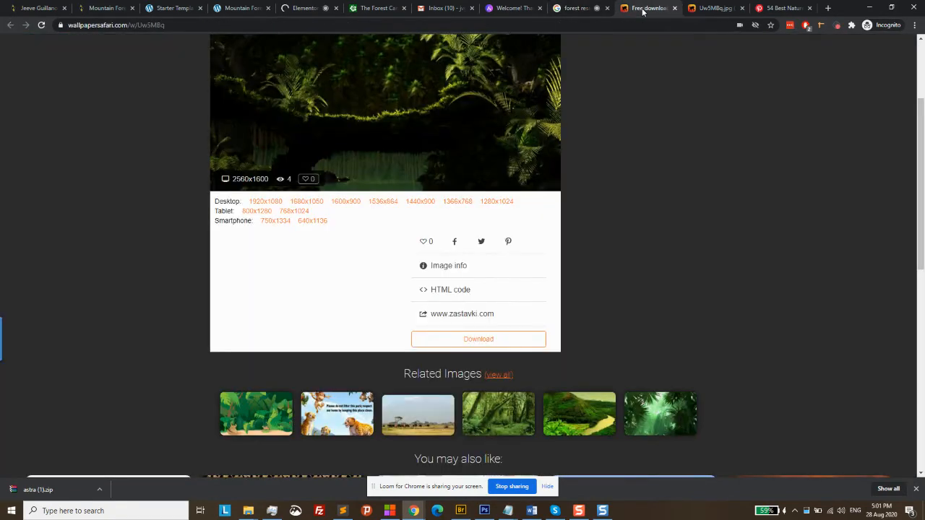
# Save the full-size jungle wallpaper to the Desktop as Uw5MBq.jpg
pyautogui.click(701, 7)
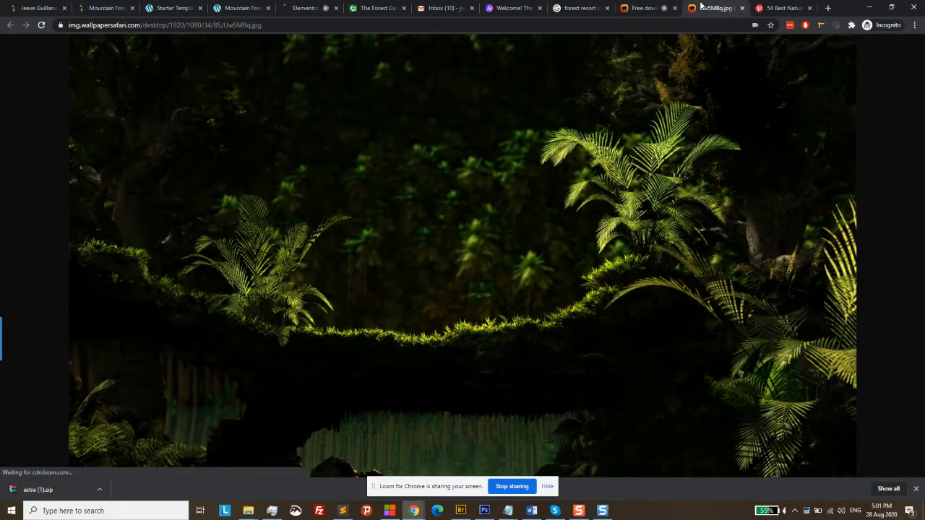
pyautogui.rightClick(348, 150)
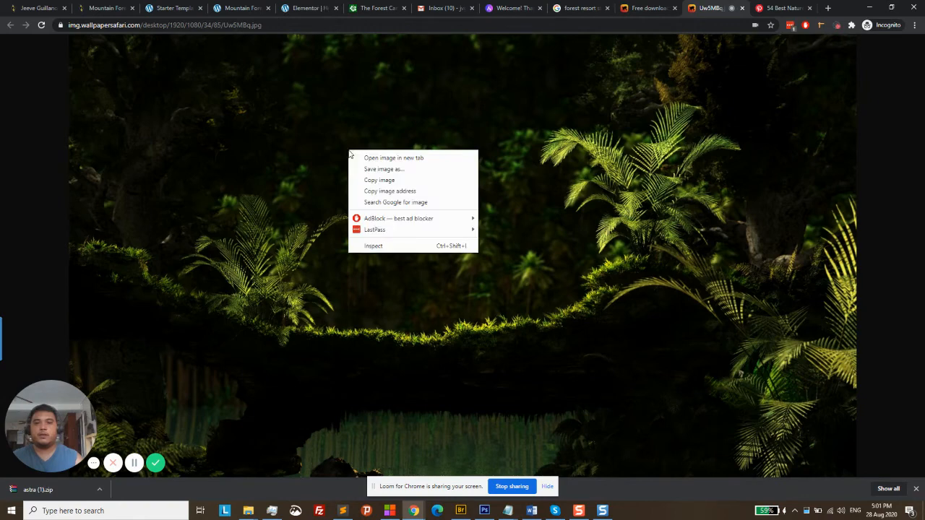
pyautogui.click(407, 169)
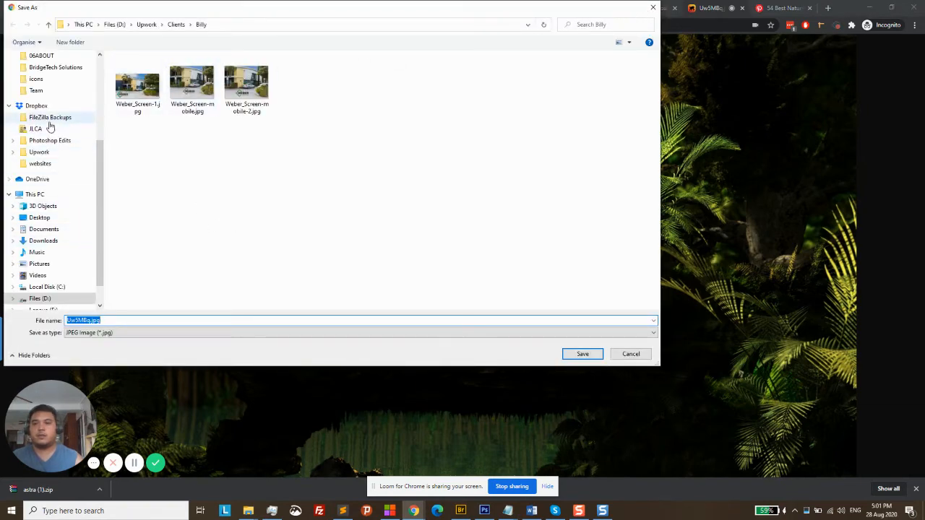
pyautogui.scroll(3, 52, 130)
pyautogui.scroll(2, 56, 139)
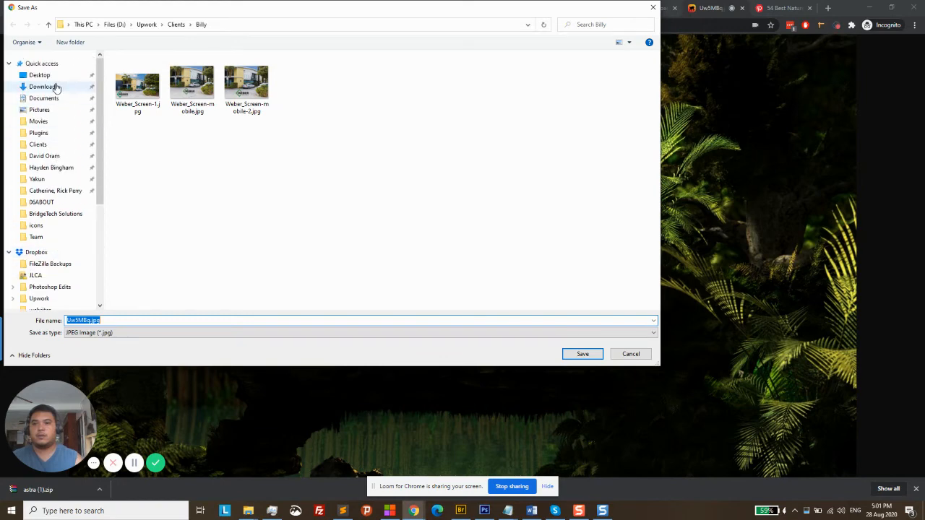
pyautogui.click(51, 76)
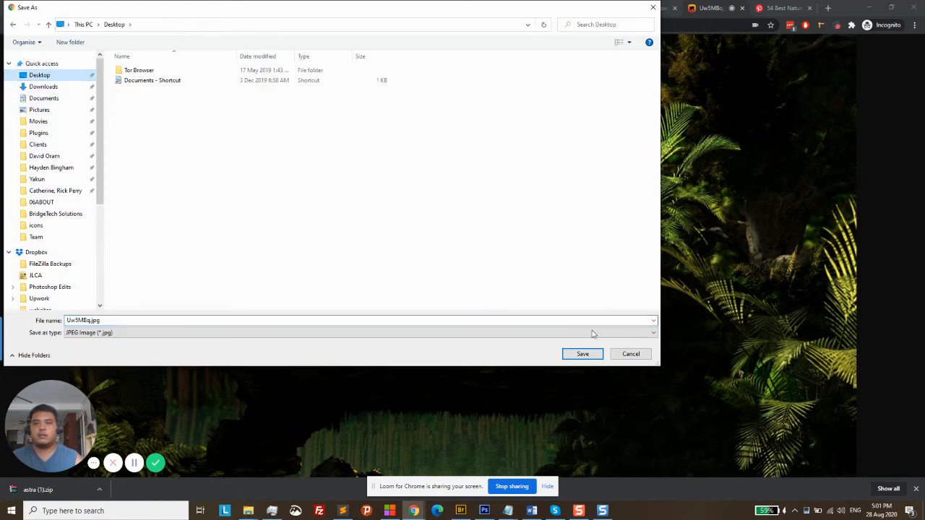
pyautogui.click(576, 354)
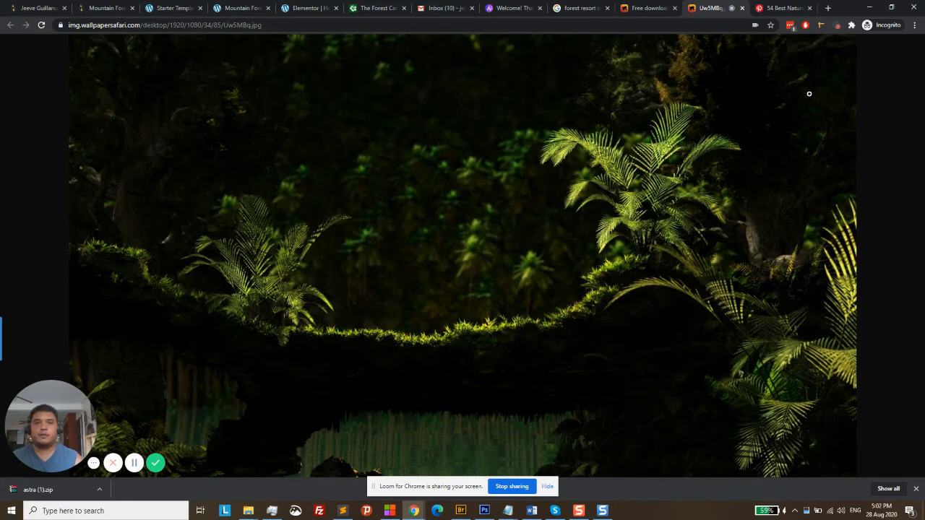
# Recheck the wallpaper download page, then close the full-size jungle wallpaper tab
pyautogui.click(653, 8)
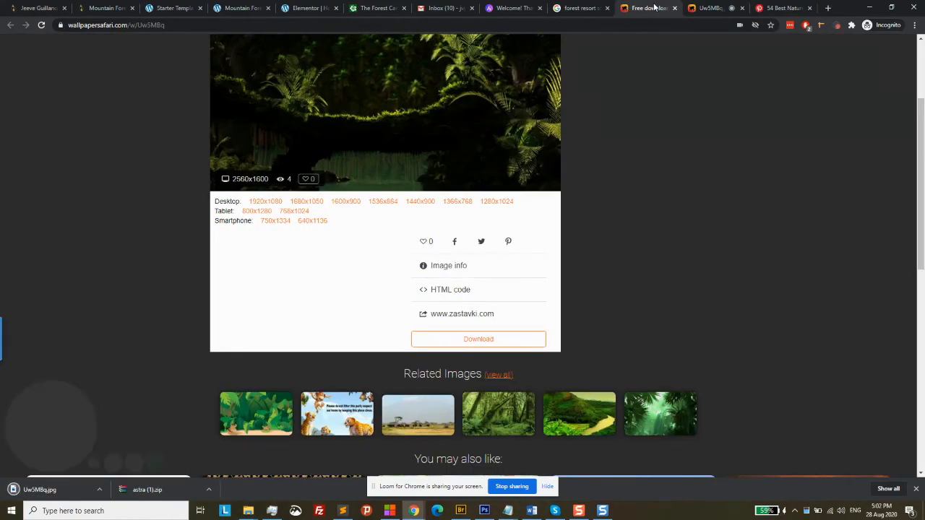
pyautogui.scroll(2, 600, 259)
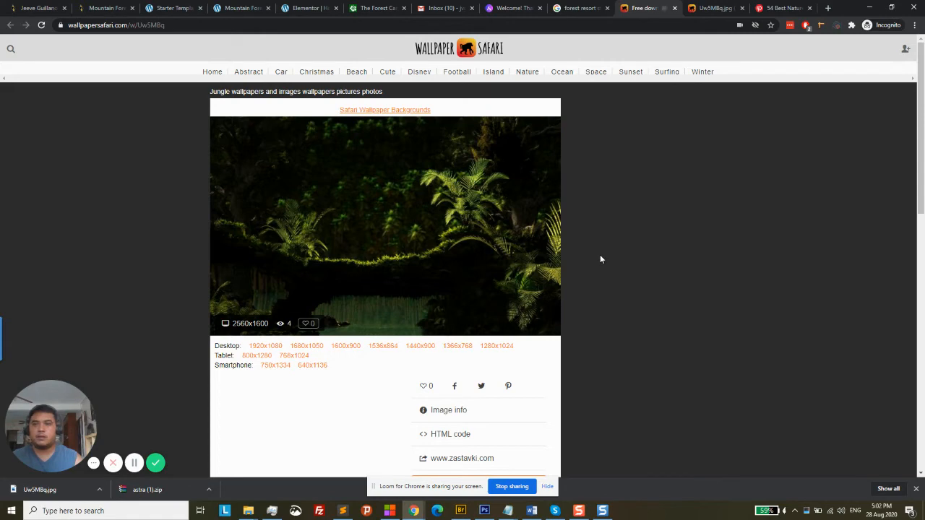
pyautogui.click(713, 8)
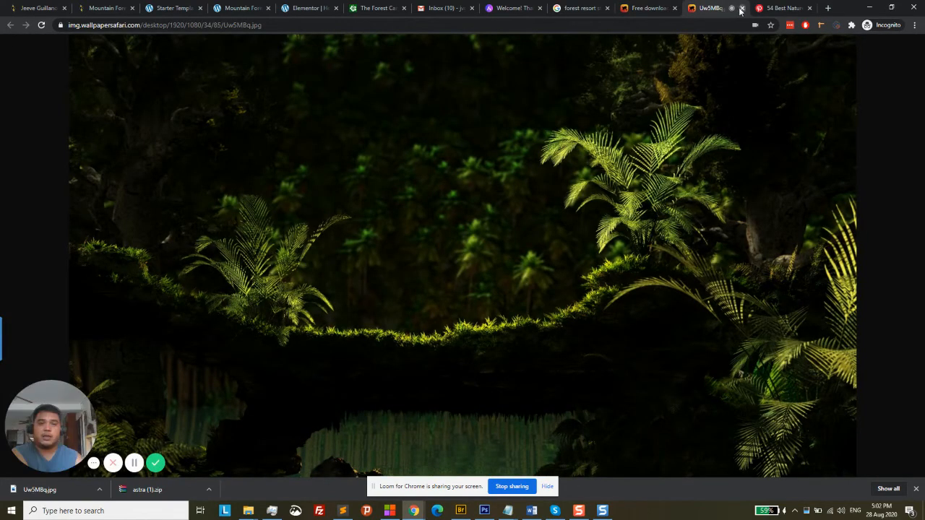
pyautogui.click(741, 7)
# Preview several jungle images in the forest results, including the 1920x1080 Jungle waterfall wallpaper
pyautogui.click(647, 8)
pyautogui.click(588, 7)
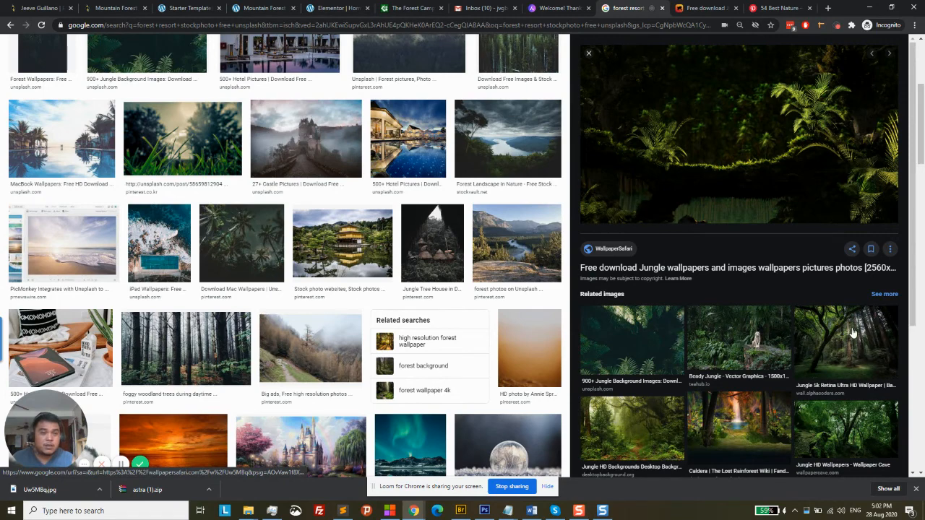
pyautogui.scroll(-1, 853, 332)
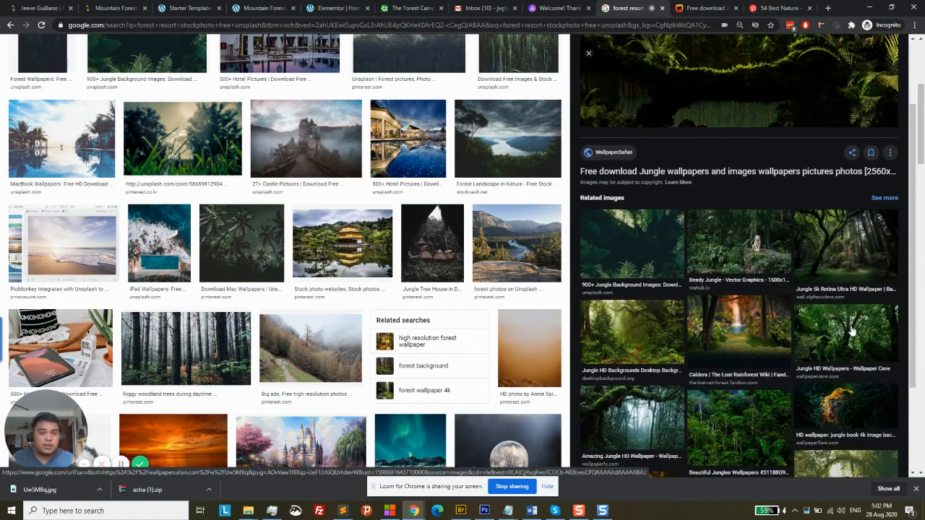
pyautogui.click(757, 327)
pyautogui.scroll(-2, 757, 323)
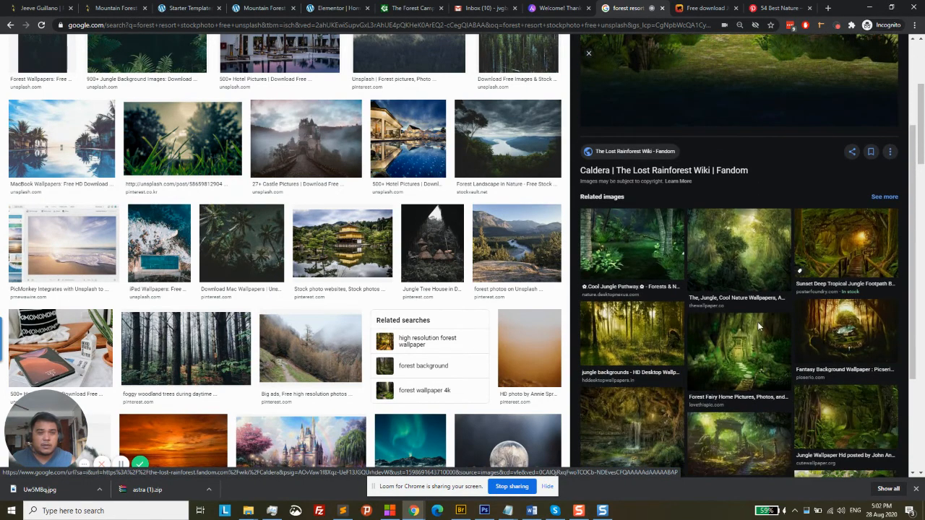
pyautogui.scroll(-2, 626, 259)
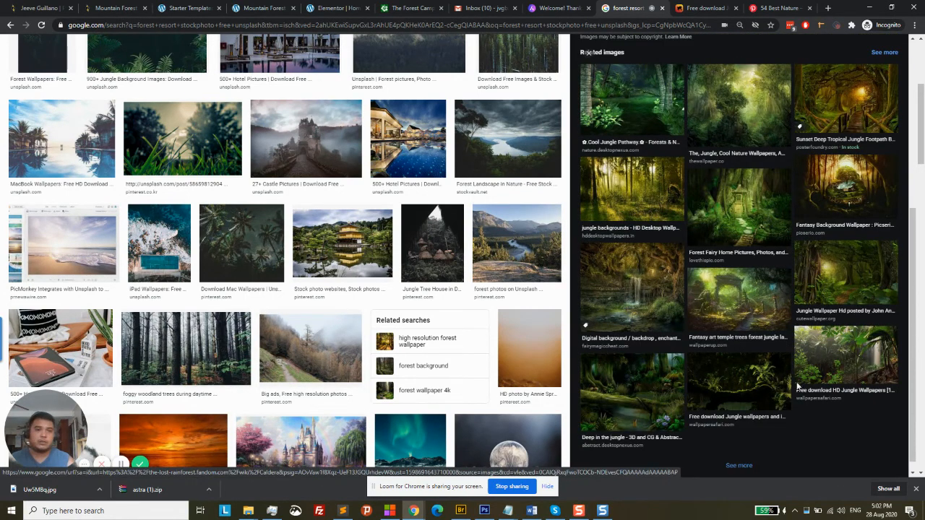
pyautogui.click(830, 347)
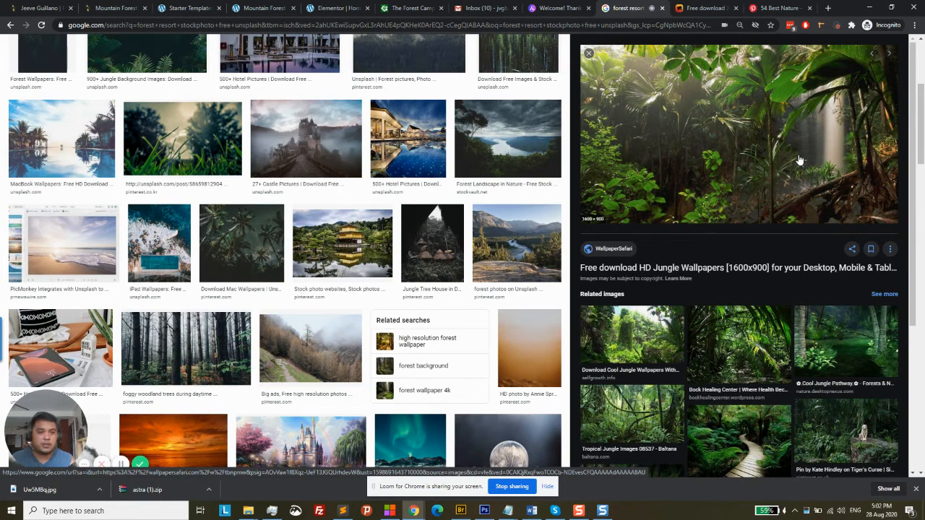
pyautogui.click(744, 430)
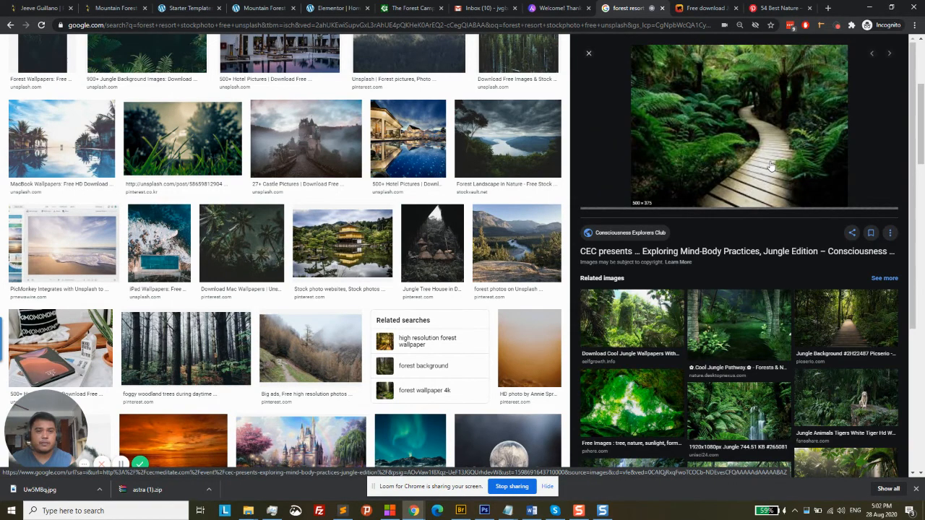
pyautogui.click(739, 410)
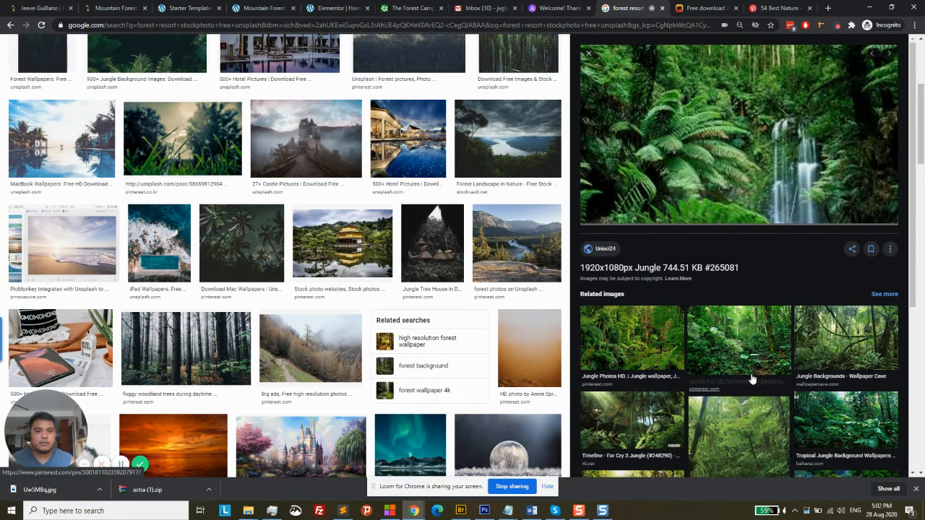
pyautogui.click(752, 372)
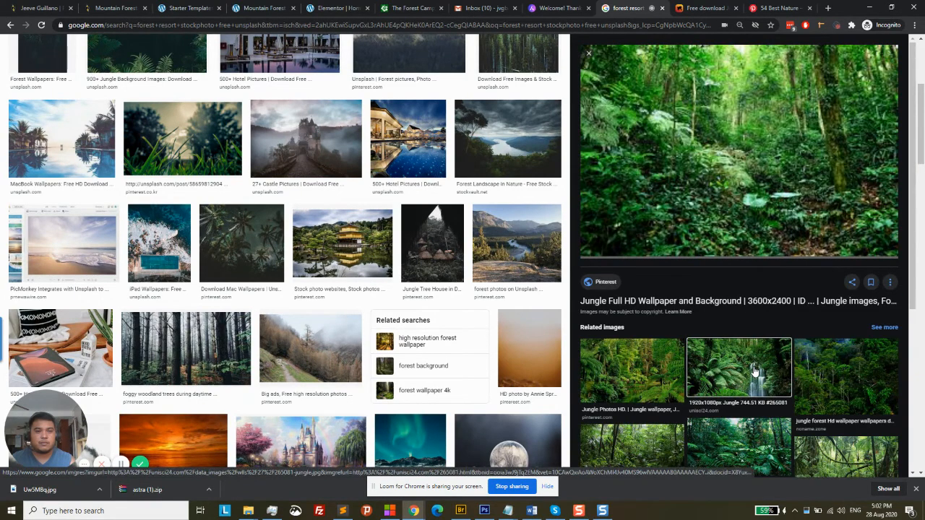
pyautogui.click(755, 371)
# Choose the 1920x1080 falls, stones, jungle waterfall wallpaper and open its source page
pyautogui.scroll(-3, 764, 360)
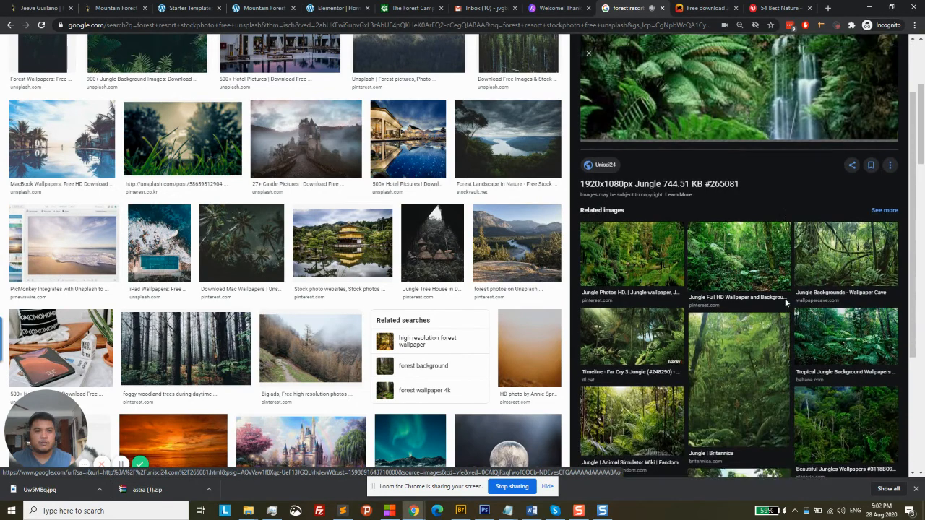
pyautogui.scroll(2, 785, 304)
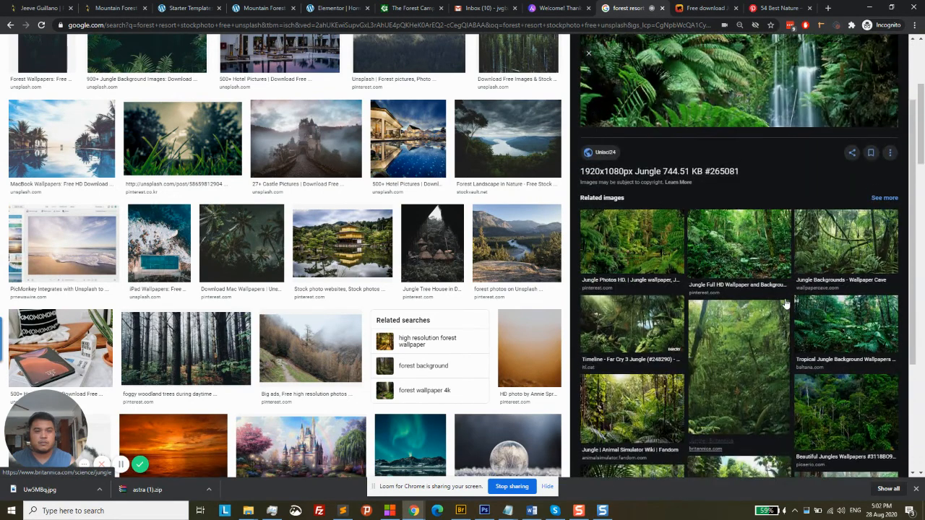
pyautogui.scroll(-2, 765, 354)
pyautogui.click(745, 416)
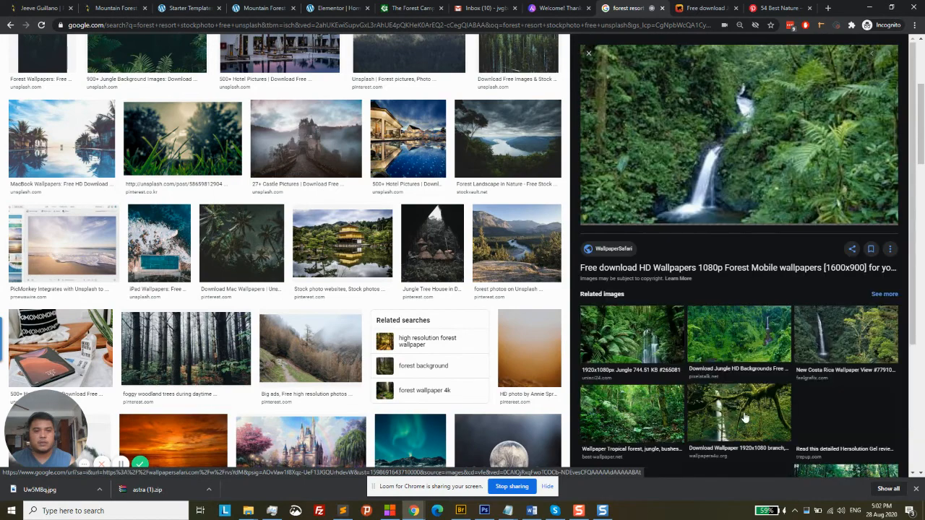
pyautogui.click(656, 345)
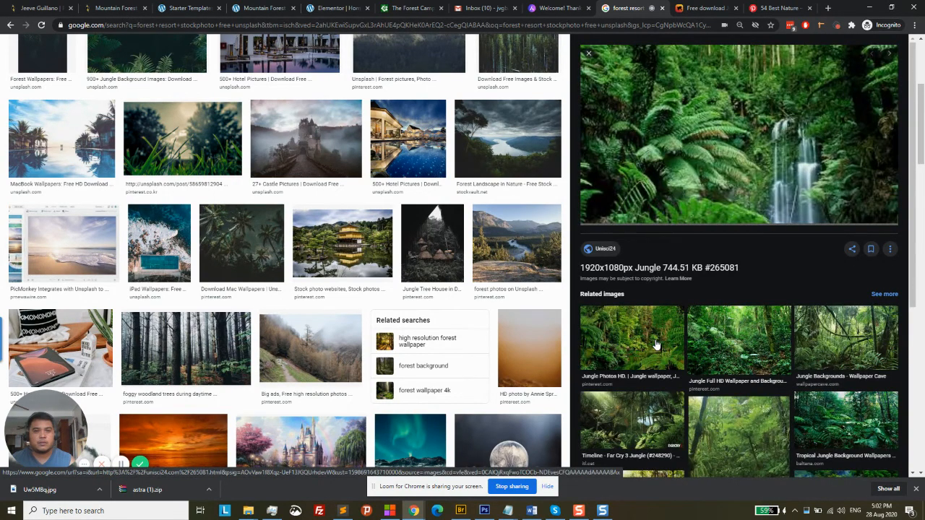
pyautogui.scroll(-4, 698, 332)
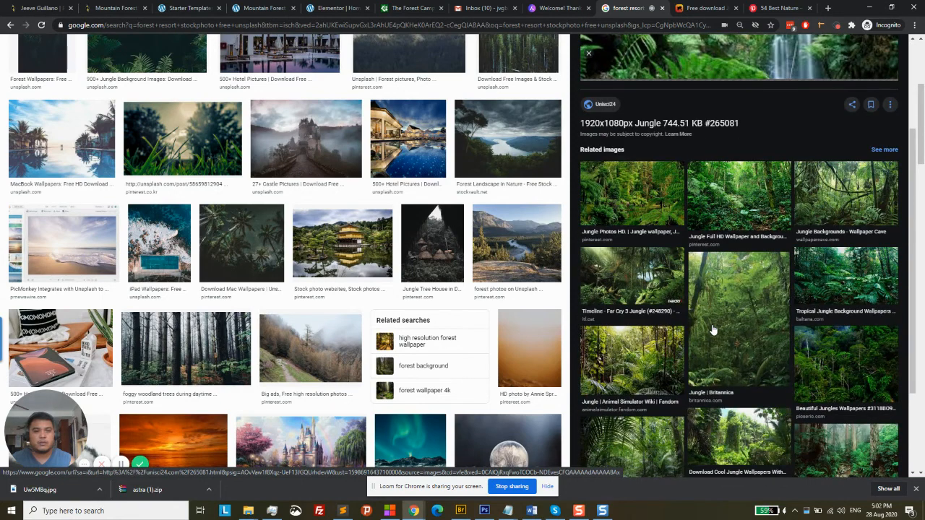
pyautogui.scroll(3, 712, 330)
pyautogui.scroll(-4, 715, 333)
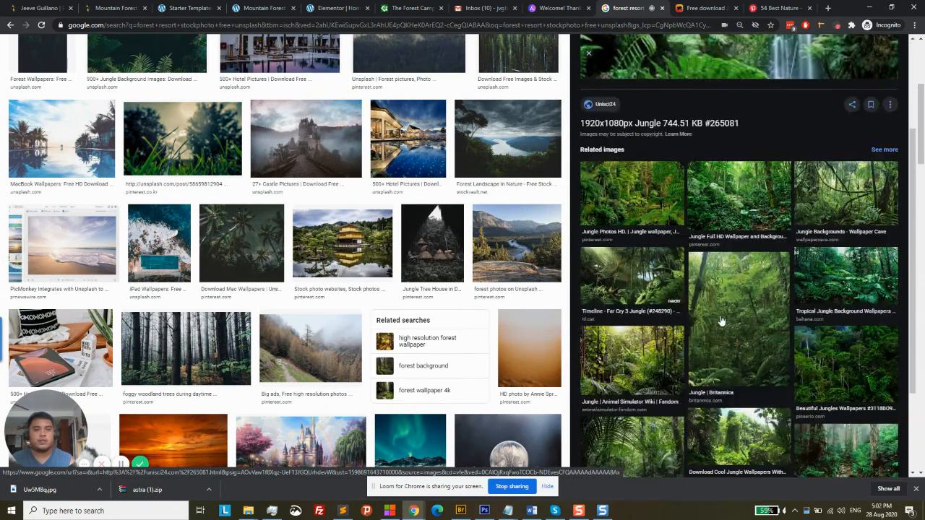
pyautogui.click(744, 391)
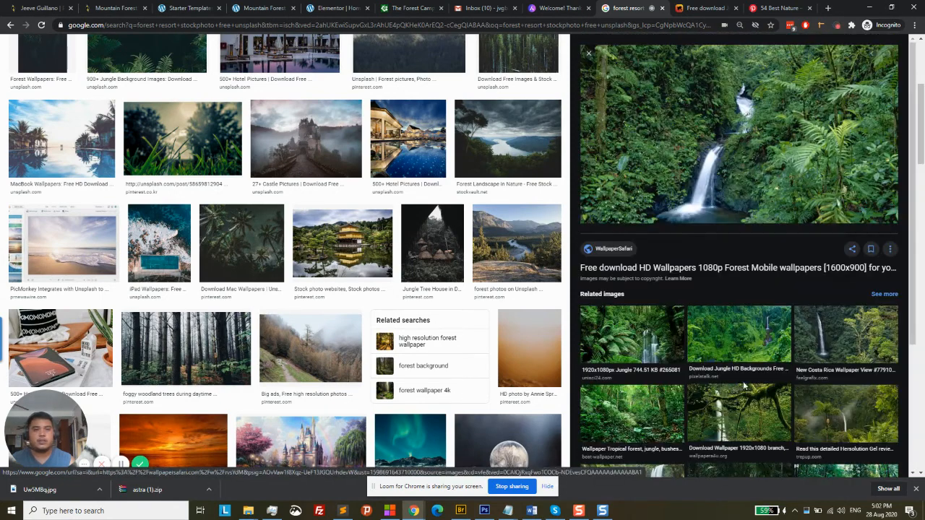
pyautogui.scroll(-1, 791, 217)
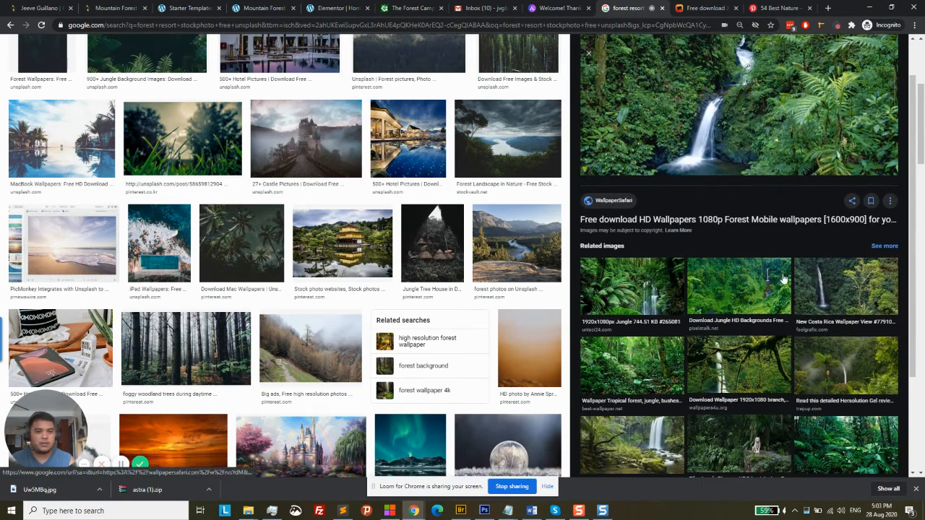
pyautogui.scroll(-1, 723, 325)
pyautogui.click(635, 354)
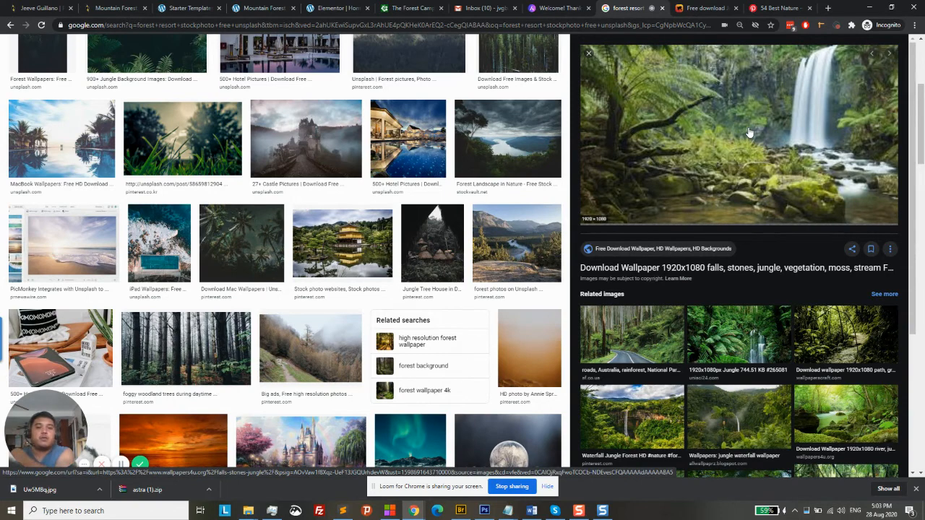
pyautogui.click(699, 127)
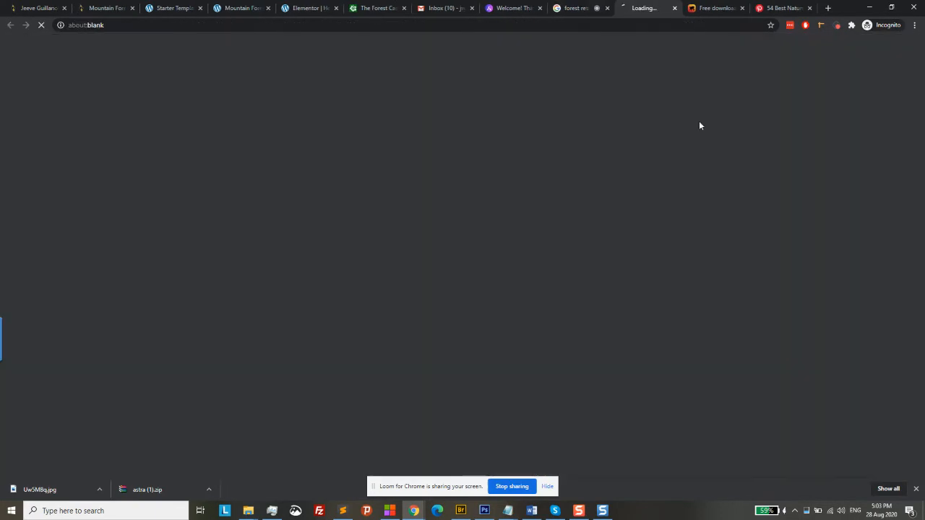
# Close the leftover download and Pinterest tabs and inspect the enlarged waterfall wallpaper
pyautogui.click(743, 8)
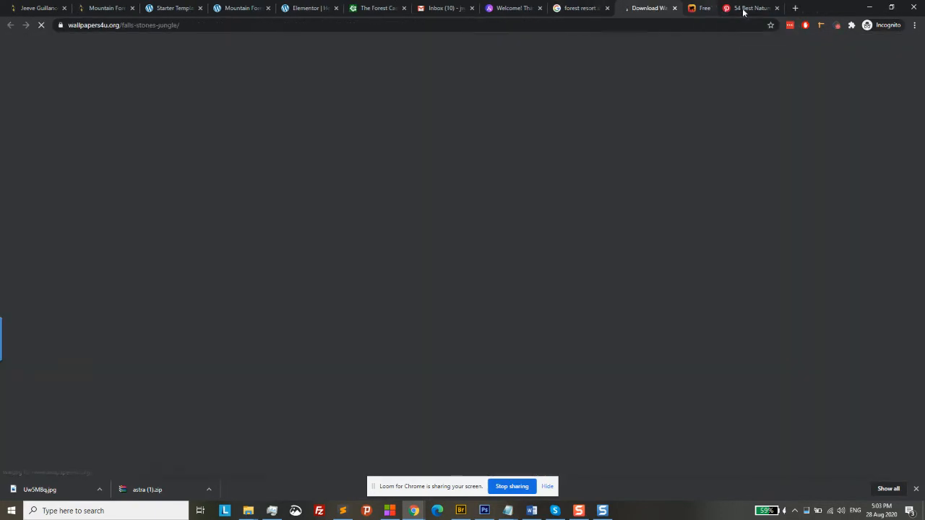
pyautogui.click(742, 8)
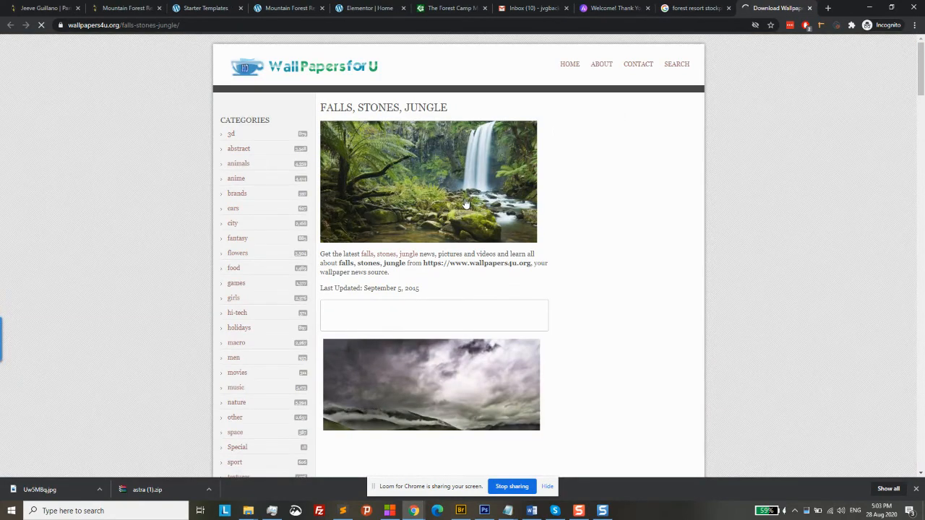
pyautogui.click(462, 189)
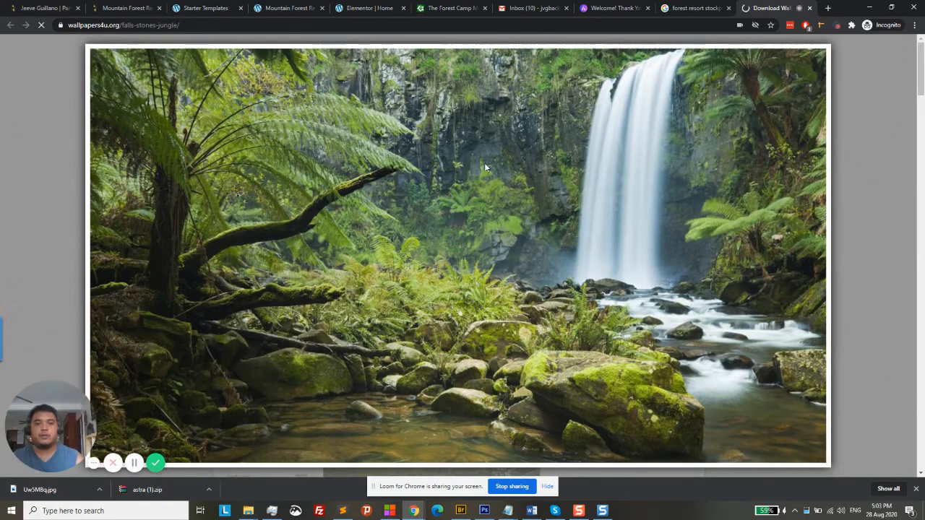
pyautogui.click(873, 88)
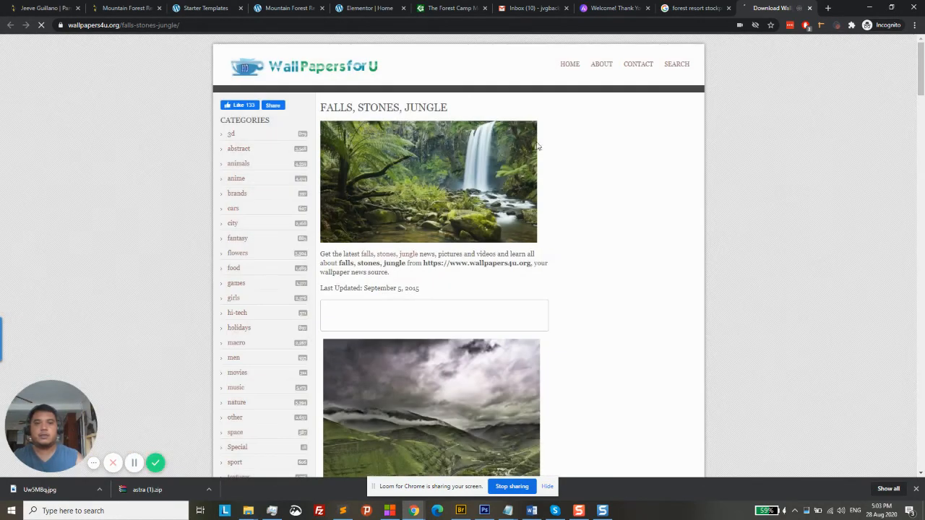
pyautogui.click(406, 194)
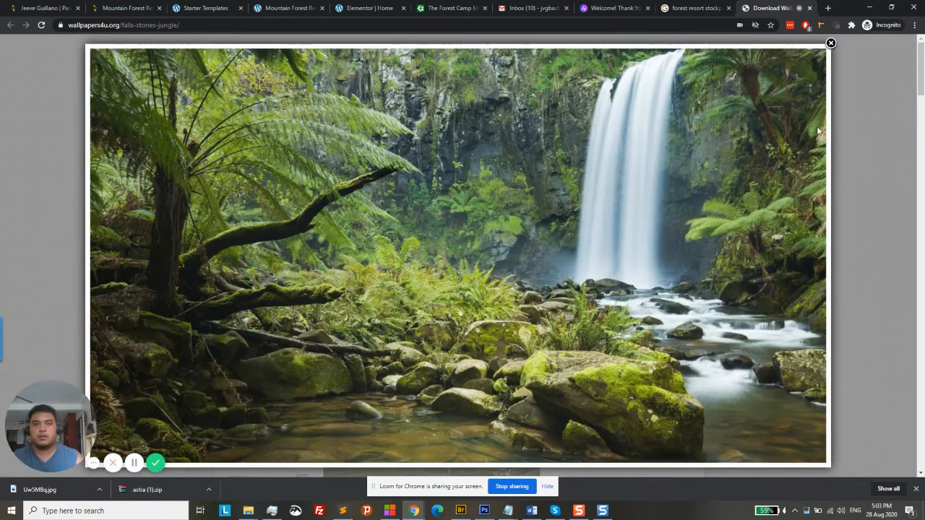
pyautogui.click(831, 44)
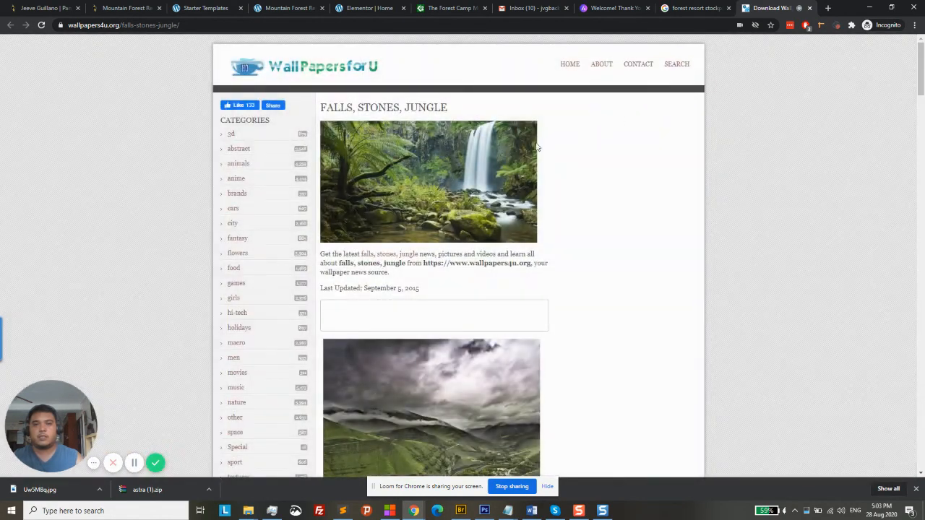
pyautogui.scroll(-1, 528, 149)
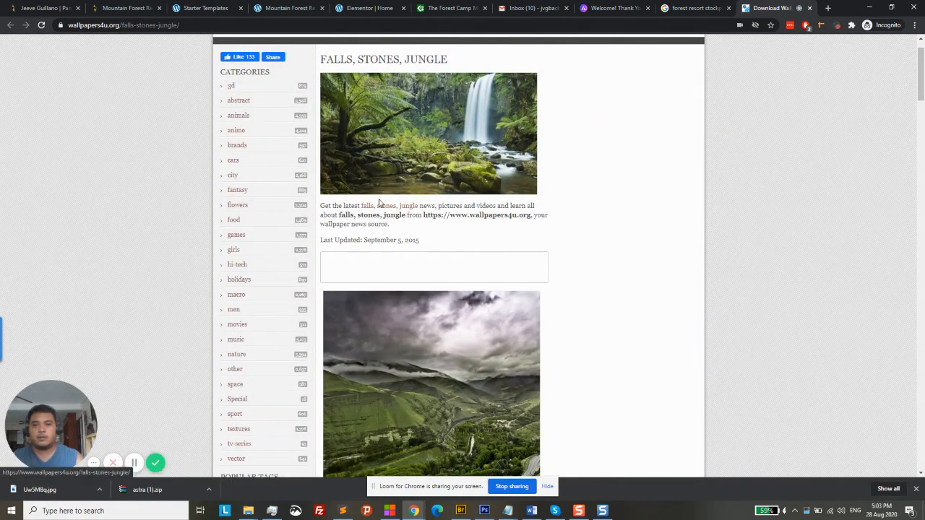
pyautogui.scroll(-5, 378, 203)
pyautogui.scroll(5, 384, 198)
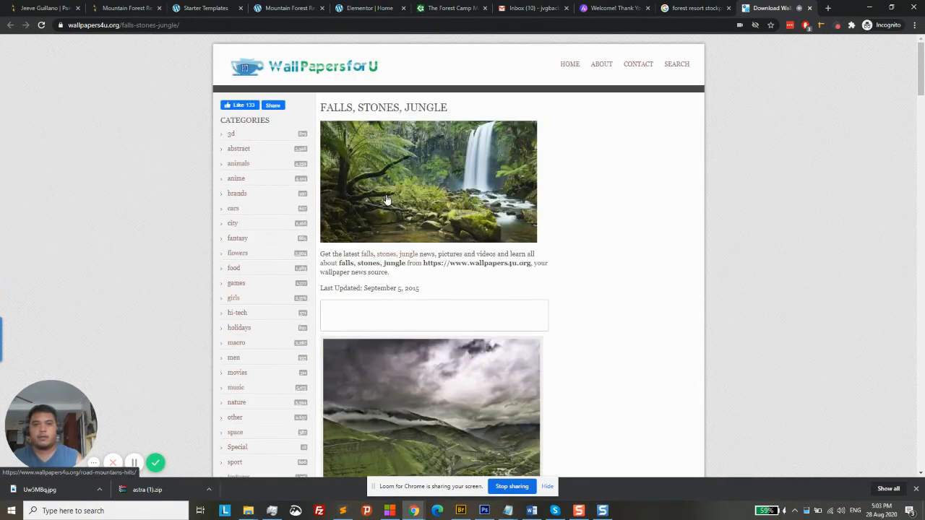
# Open the full-size waterfall image and save it to the Desktop as a JPEG
pyautogui.rightClick(398, 186)
pyautogui.click(417, 189)
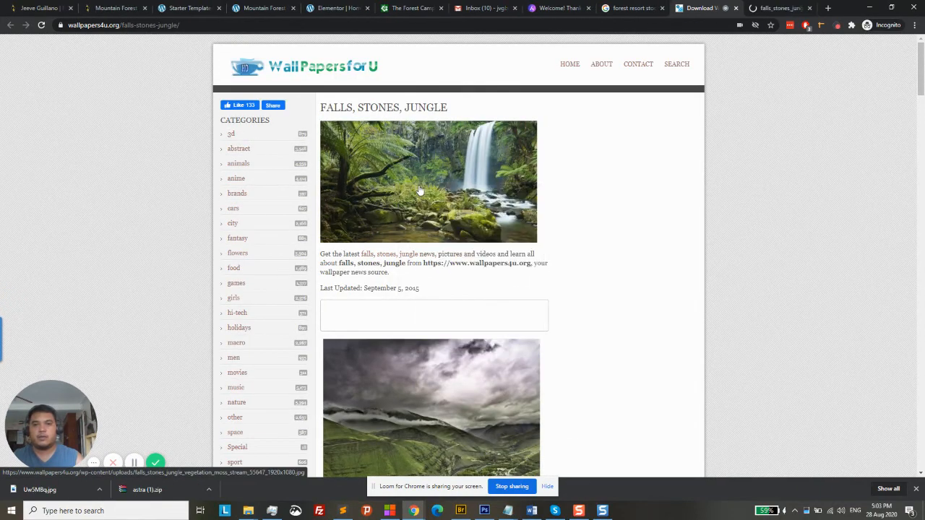
pyautogui.rightClick(421, 189)
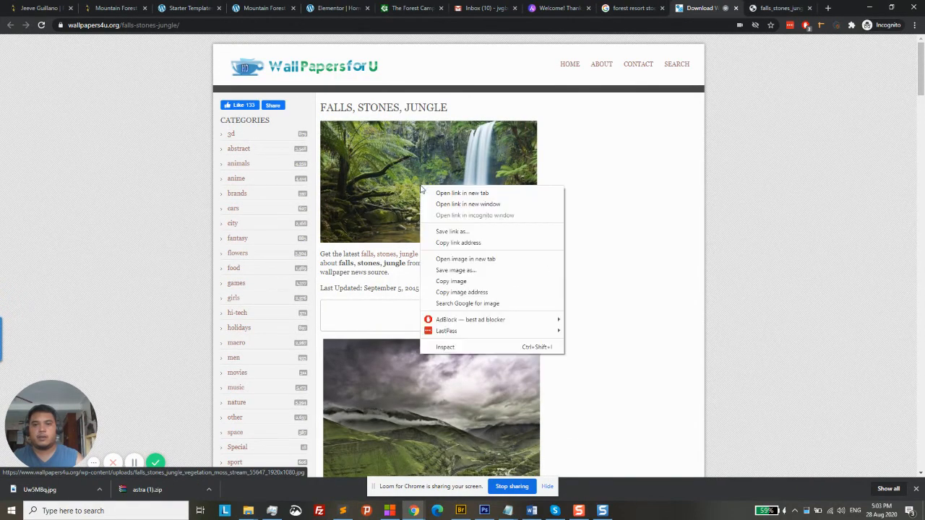
pyautogui.click(465, 259)
pyautogui.click(707, 6)
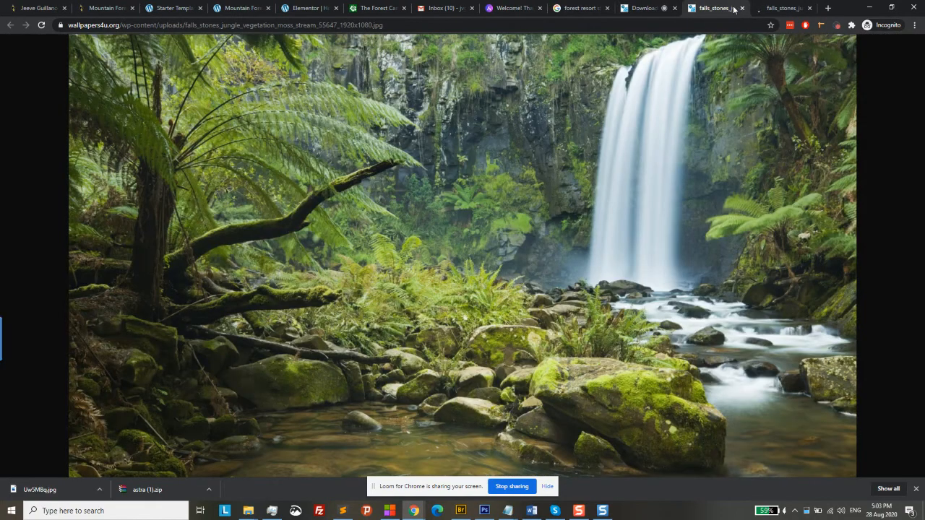
pyautogui.rightClick(282, 202)
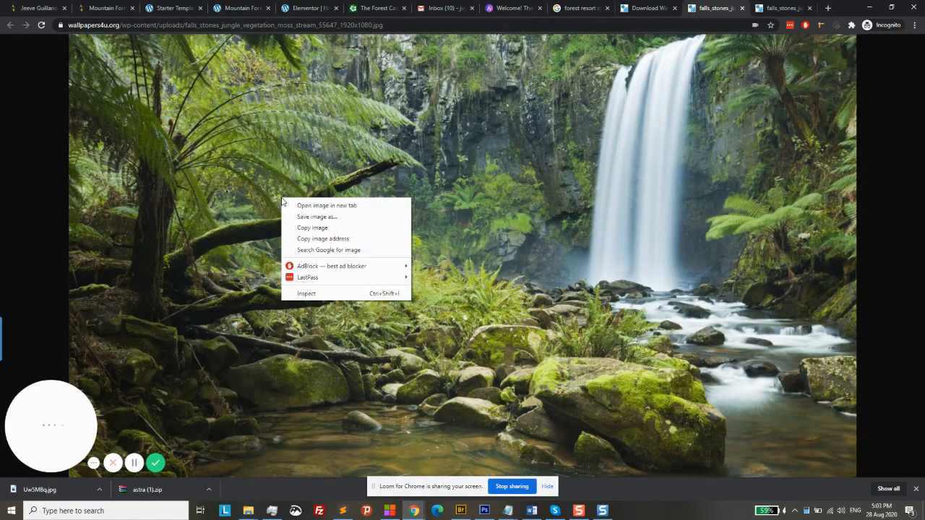
pyautogui.click(343, 218)
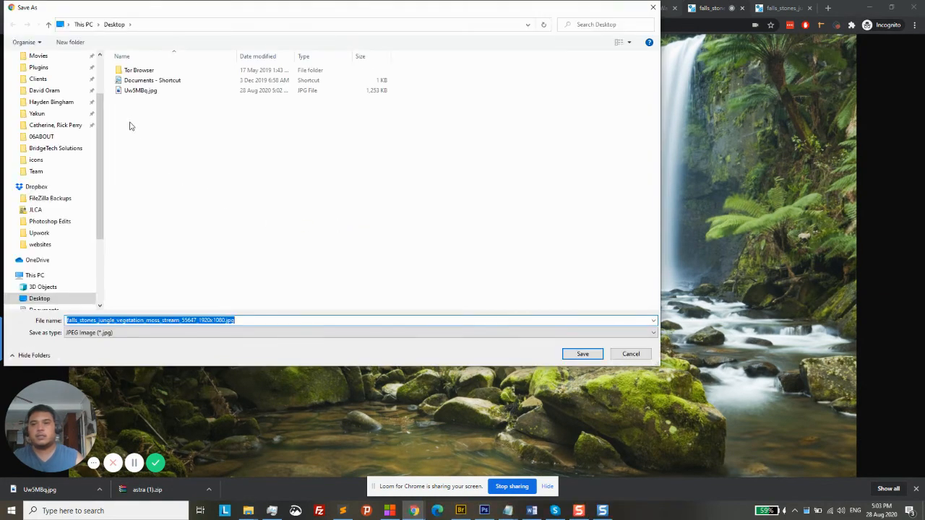
pyautogui.click(593, 357)
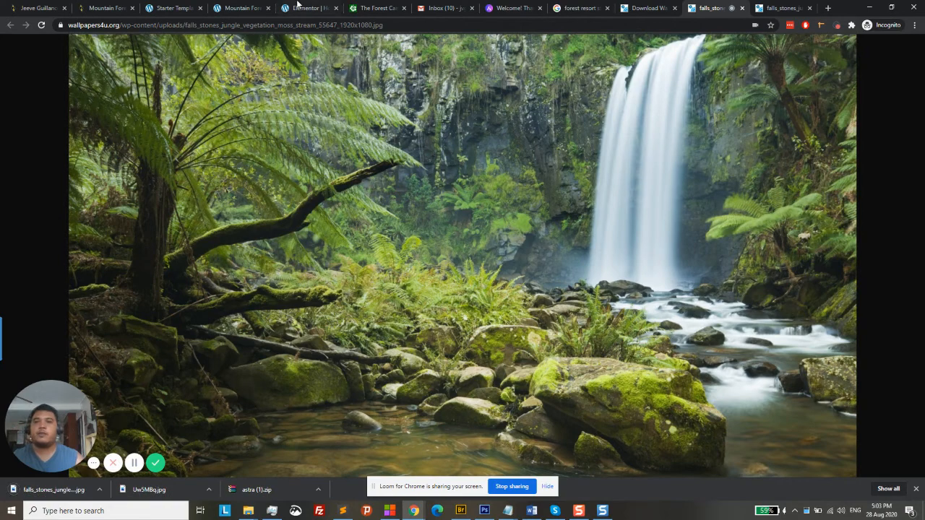
pyautogui.click(312, 8)
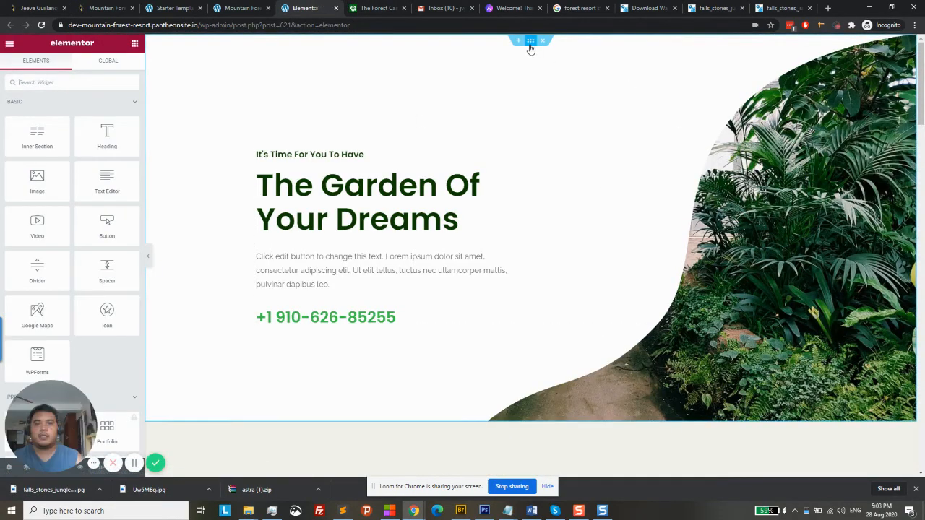
# Select the hero section and show its Style background settings
pyautogui.click(530, 41)
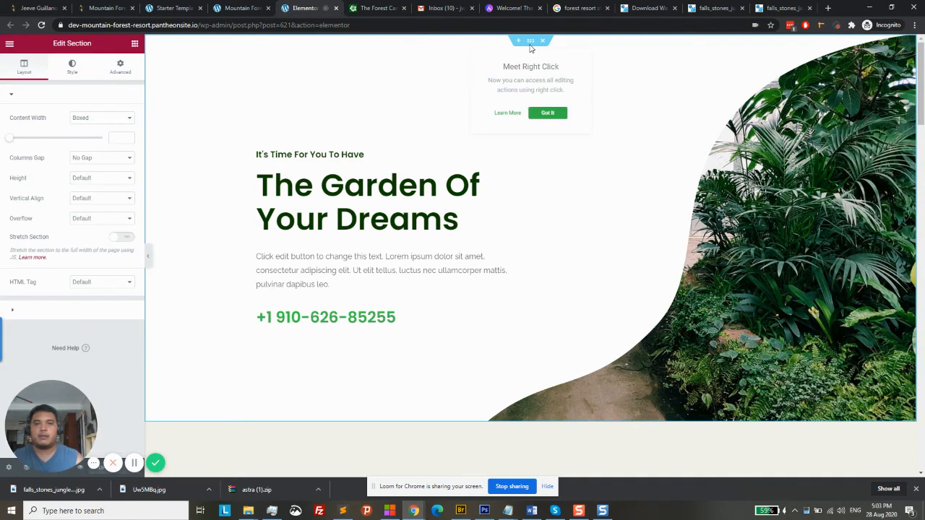
pyautogui.click(69, 70)
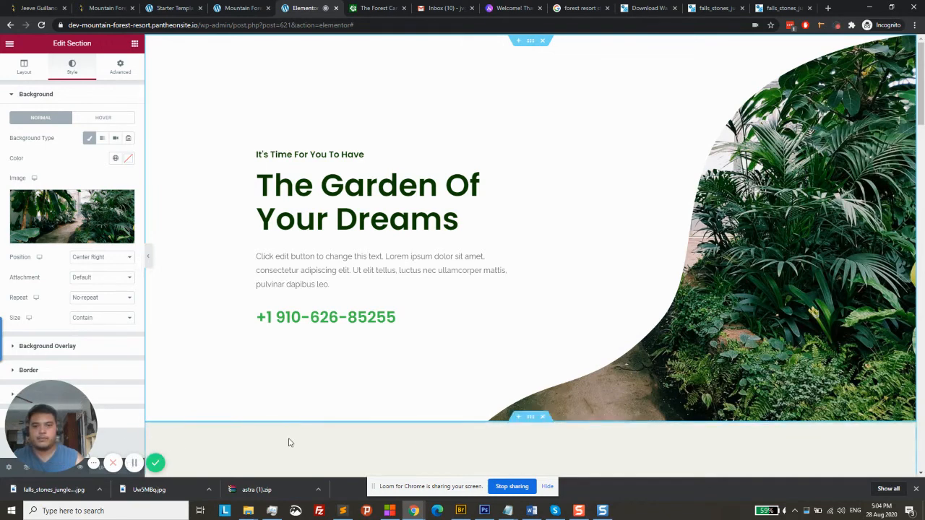
pyautogui.click(18, 396)
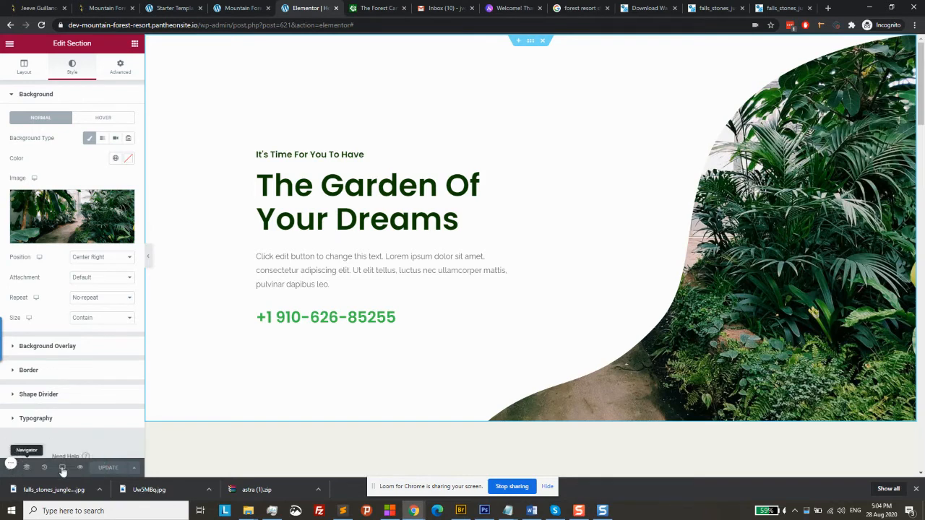
# Open the Navigator and expand the hero Section and its Column to list its widgets
pyautogui.click(27, 467)
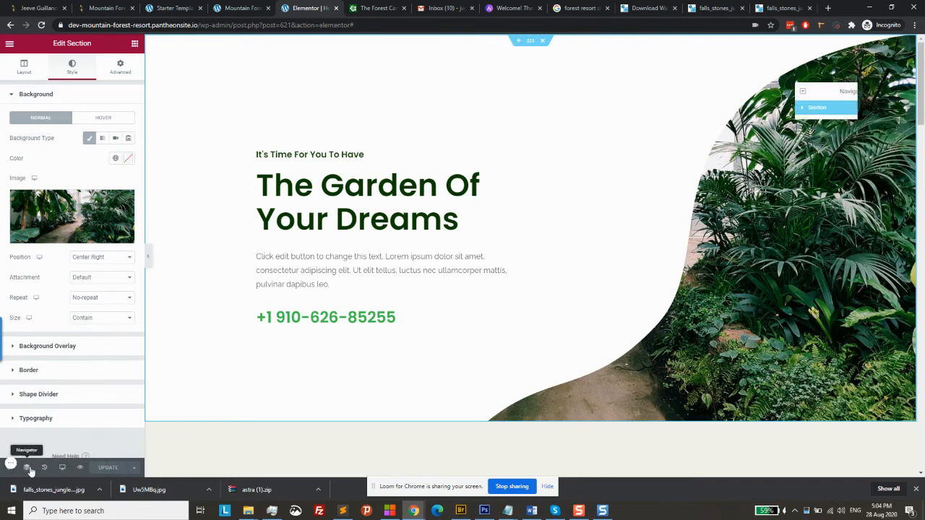
pyautogui.click(804, 112)
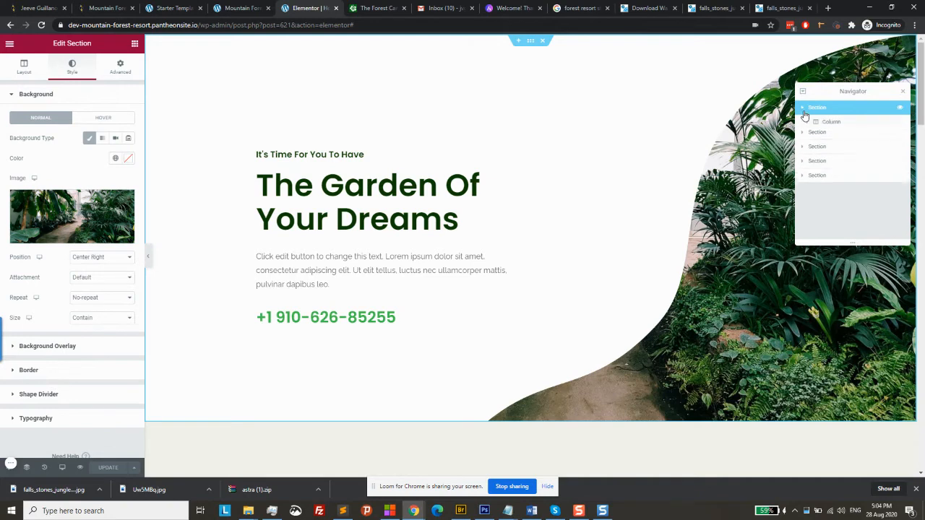
pyautogui.click(808, 121)
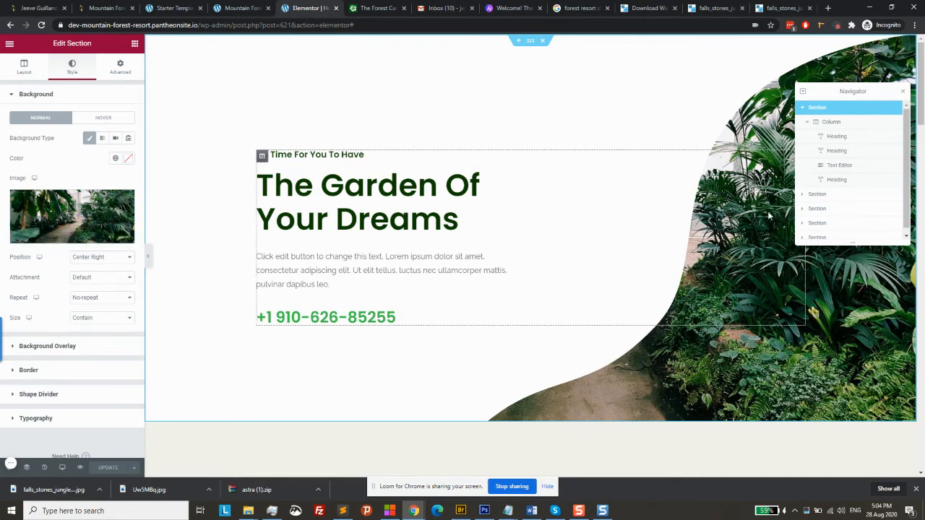
# Browse the hero section's top and bottom shape dividers and its Advanced panels
pyautogui.click(64, 395)
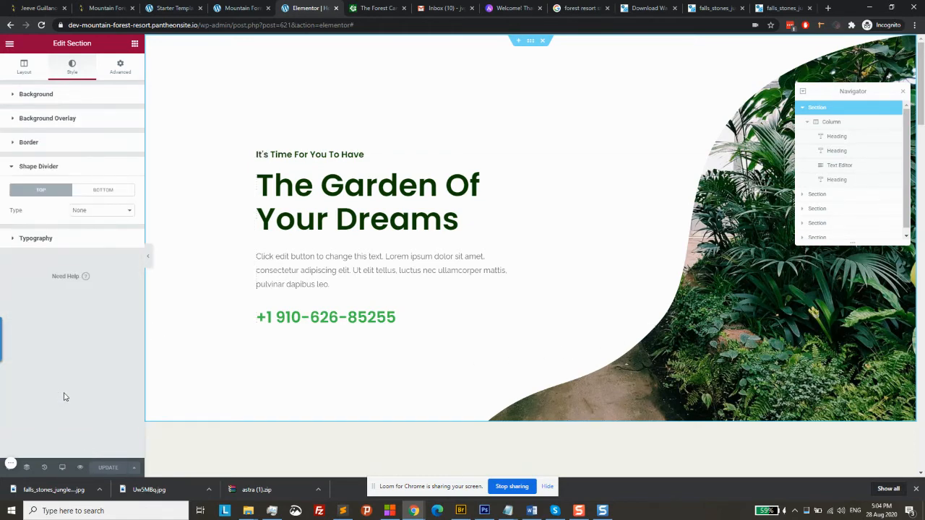
pyautogui.click(101, 192)
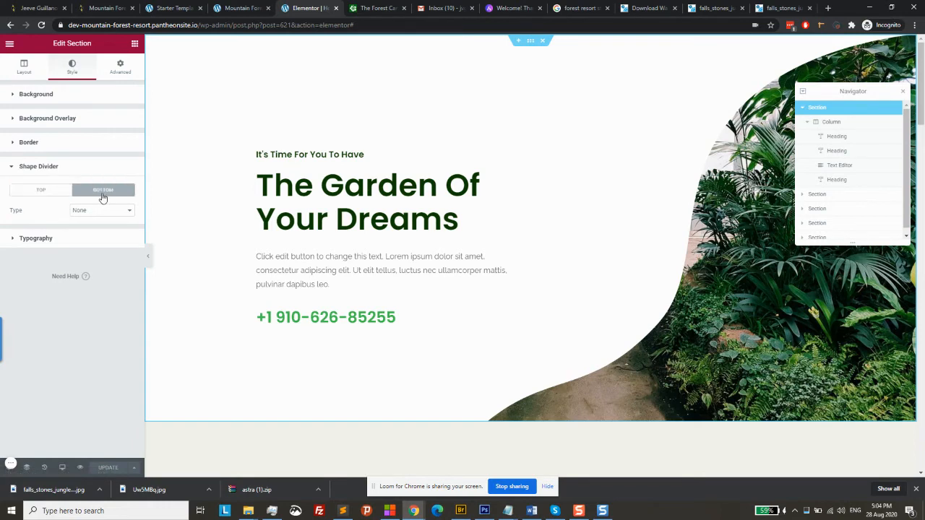
pyautogui.click(47, 192)
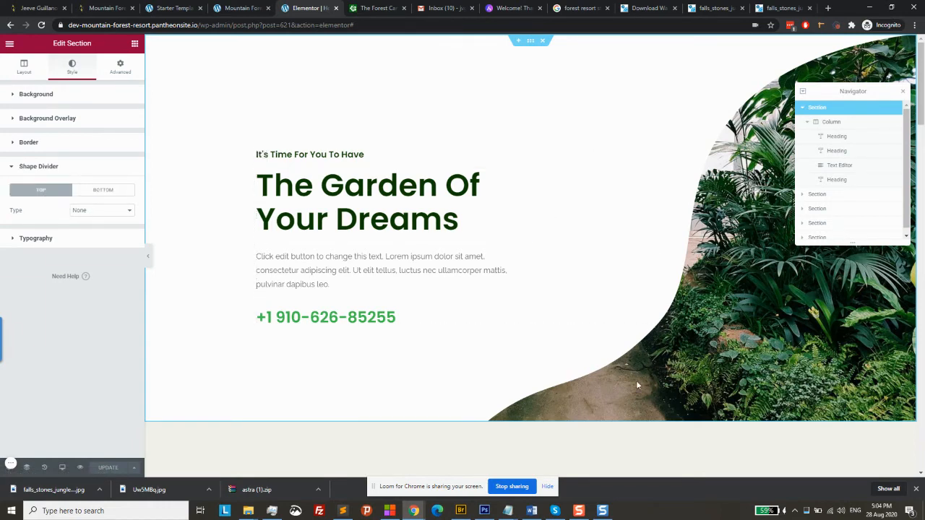
pyautogui.click(127, 69)
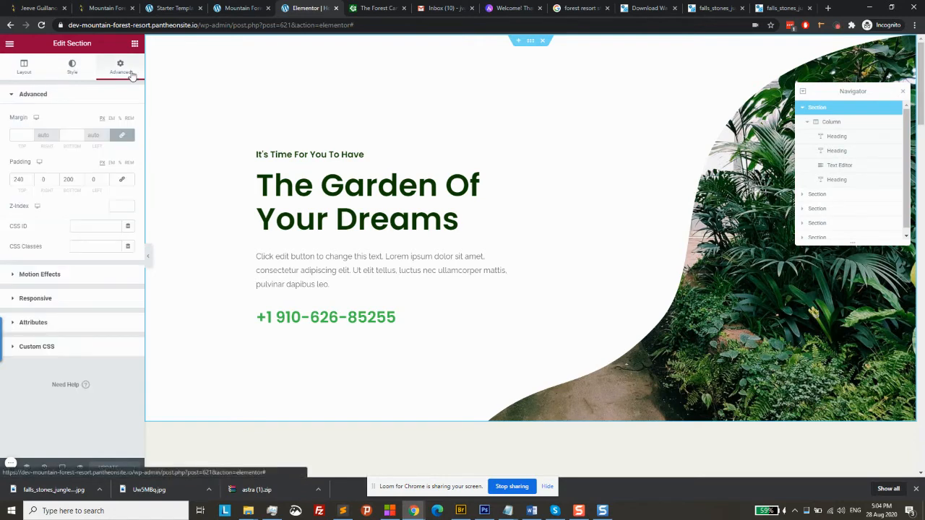
pyautogui.click(69, 354)
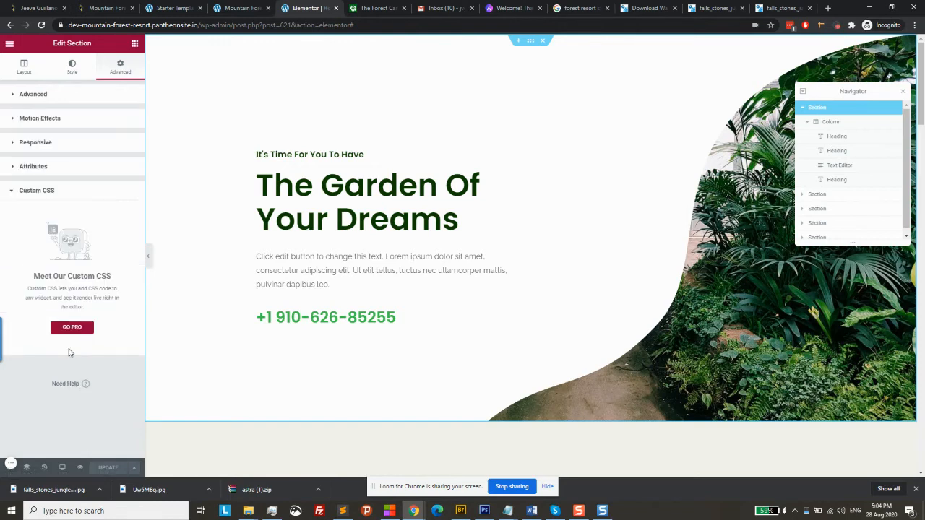
pyautogui.click(71, 170)
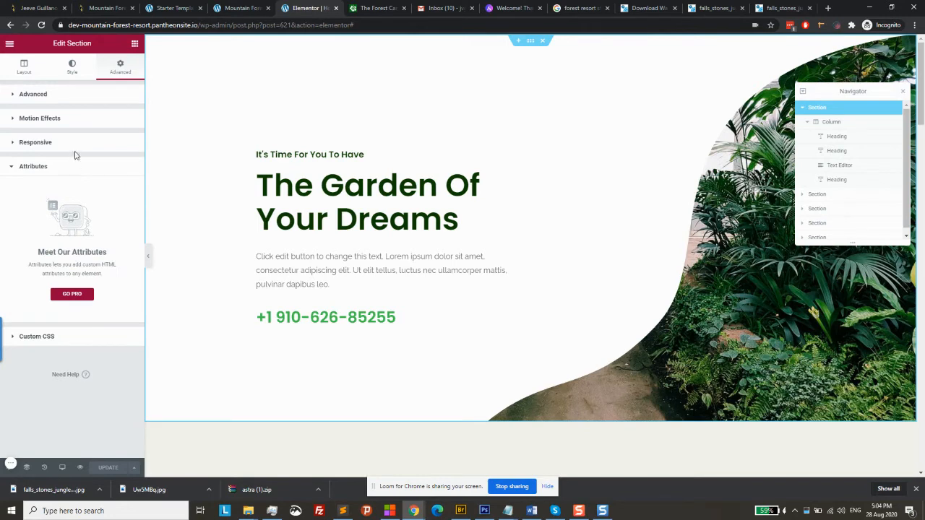
pyautogui.click(75, 145)
pyautogui.click(83, 124)
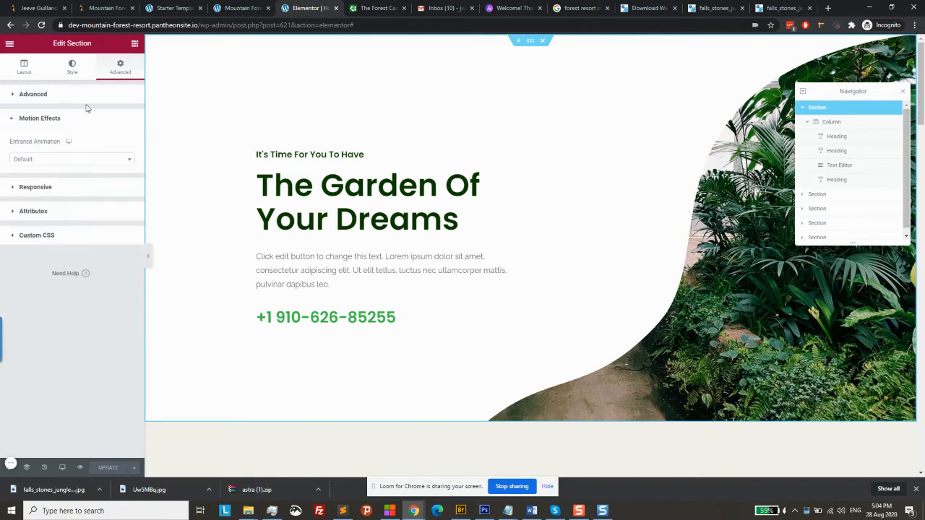
# Nudge the section's top padding to 235 and back to 240, then reselect the section
pyautogui.click(88, 101)
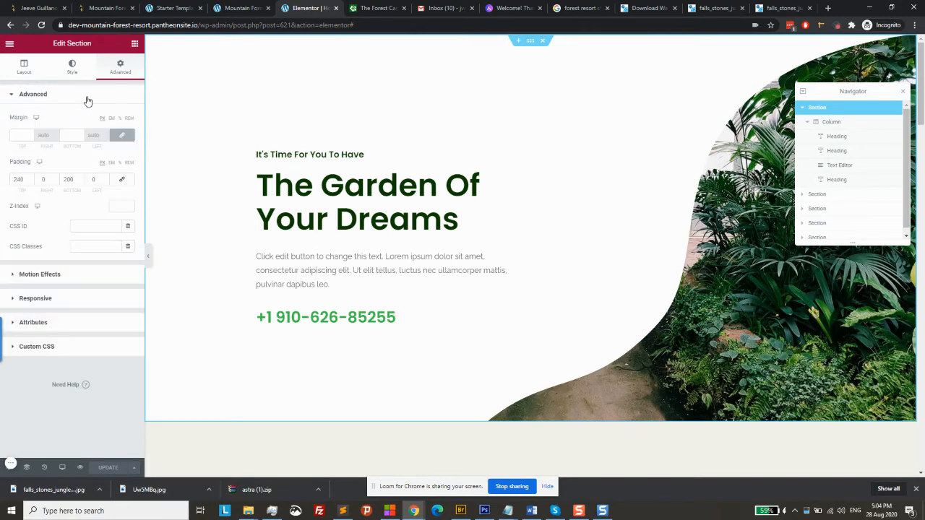
pyautogui.click(31, 181)
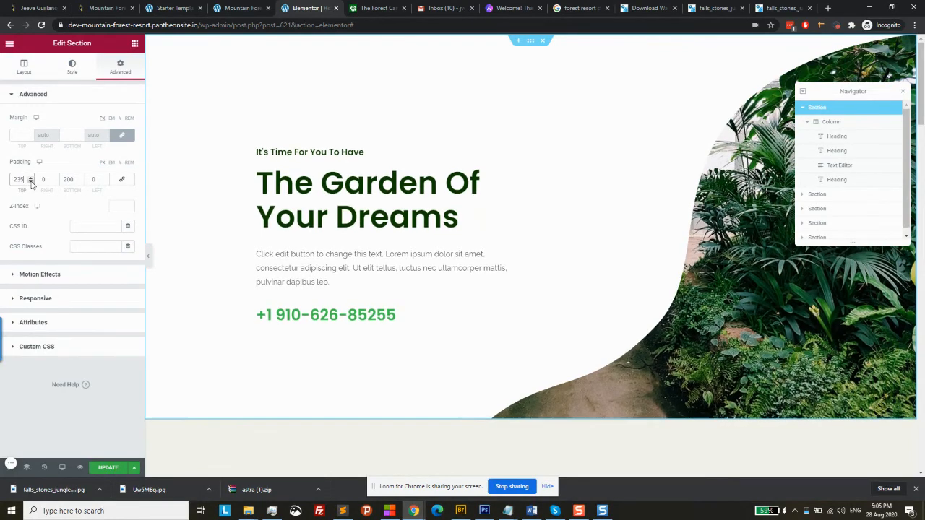
pyautogui.click(30, 178)
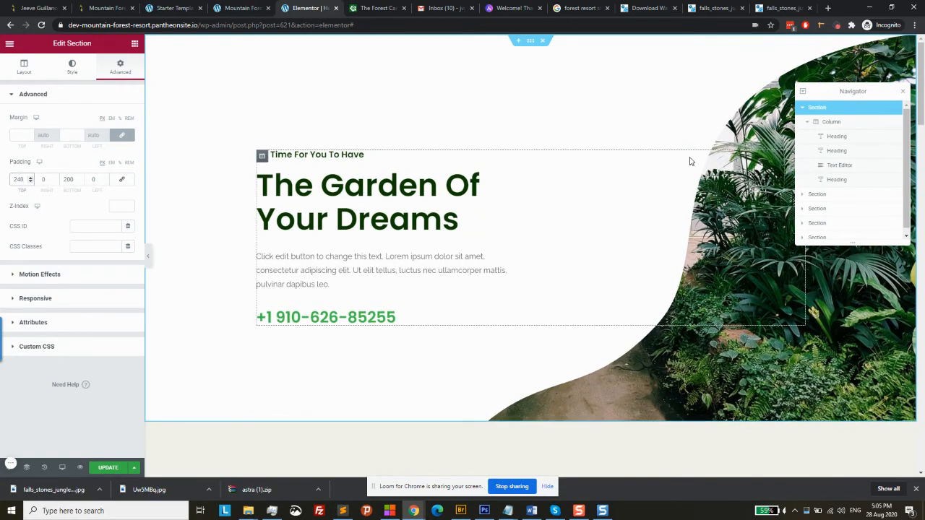
pyautogui.click(831, 125)
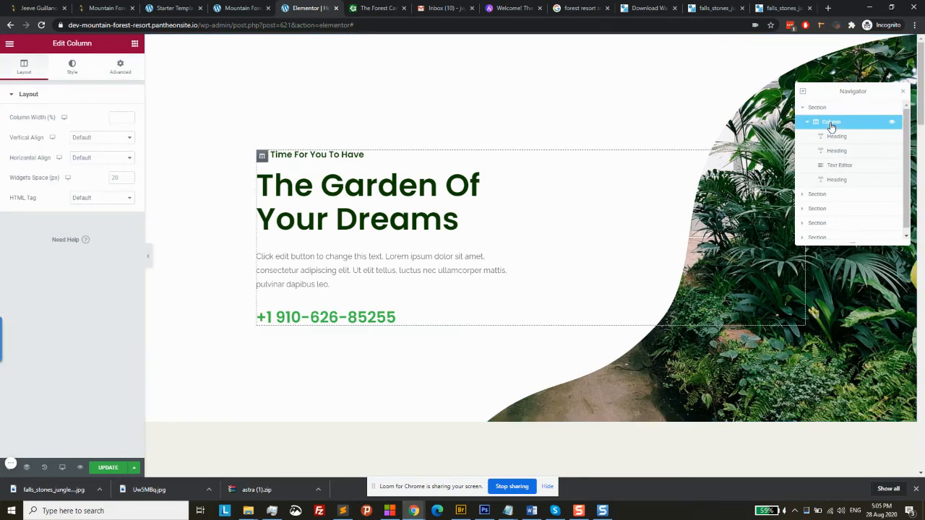
pyautogui.click(77, 66)
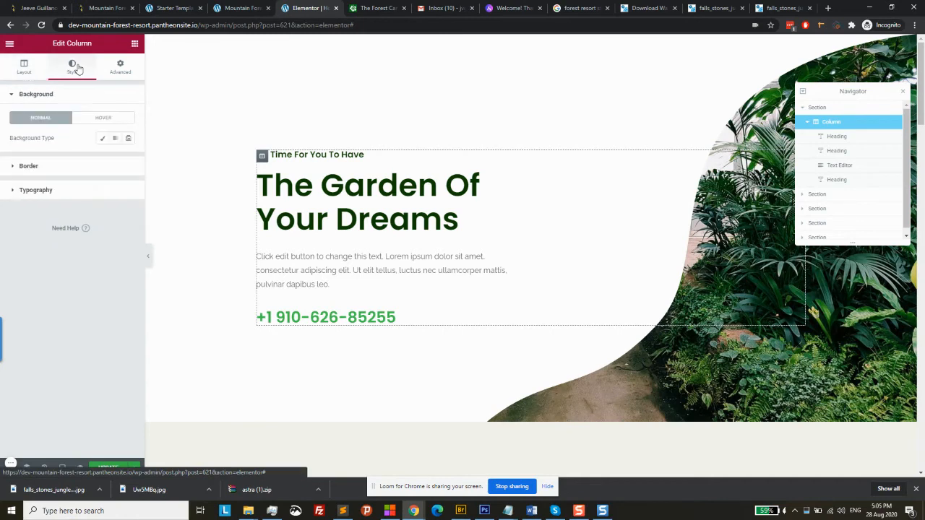
pyautogui.click(842, 110)
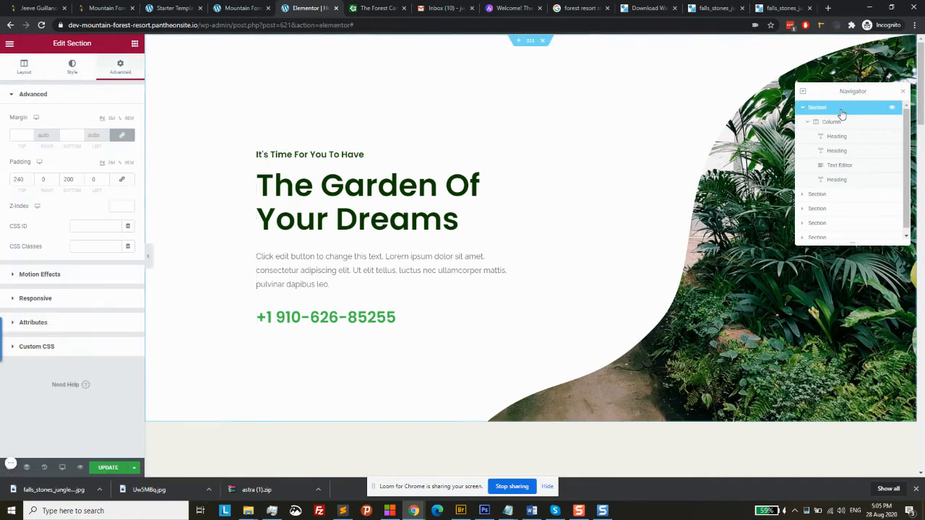
# Remove the image from the hero section's background overlay
pyautogui.click(72, 69)
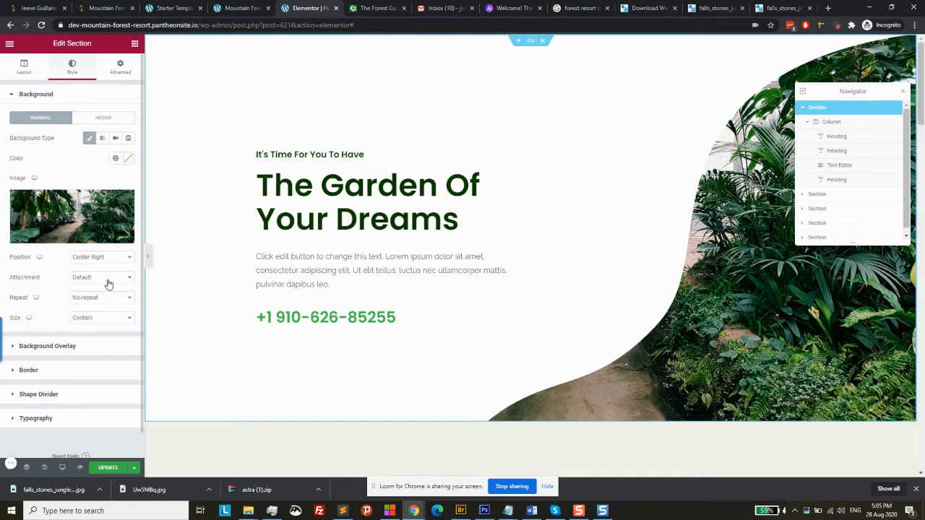
pyautogui.click(63, 347)
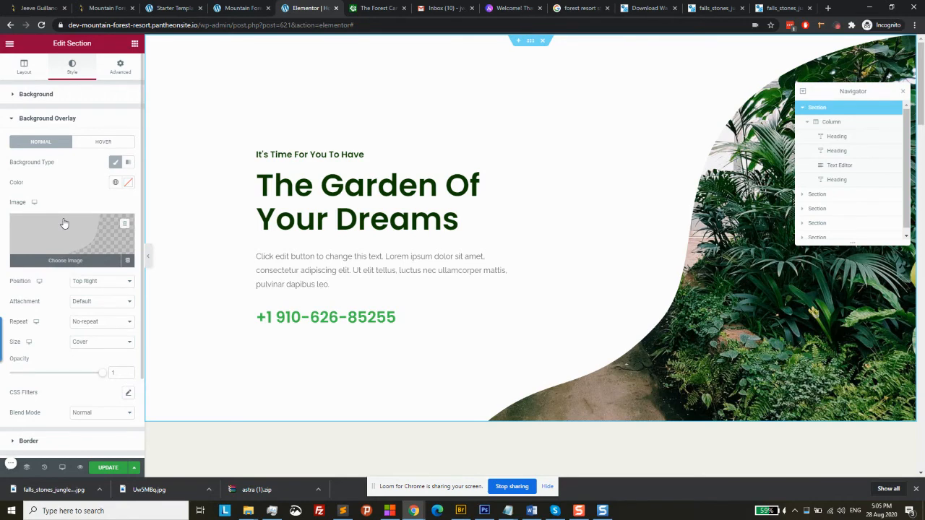
pyautogui.click(126, 228)
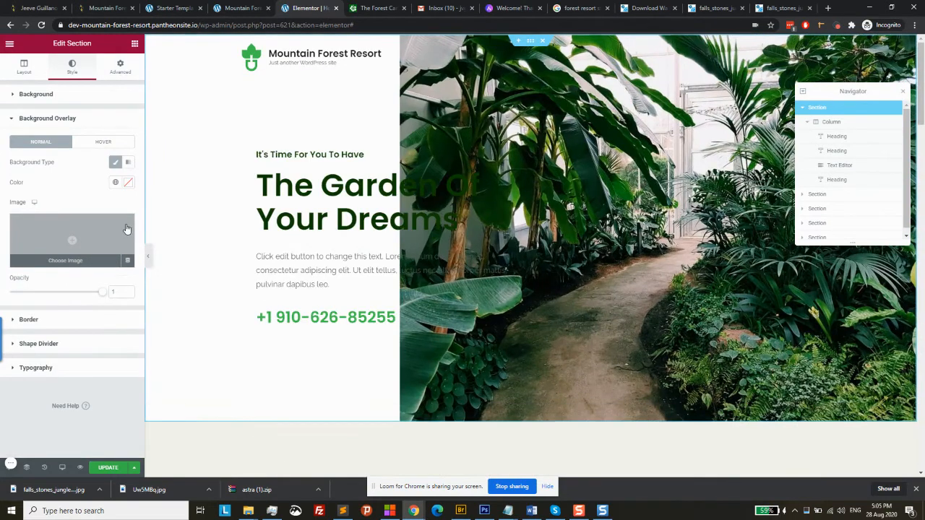
# Center the hero background image and size it to cover the section
pyautogui.click(49, 94)
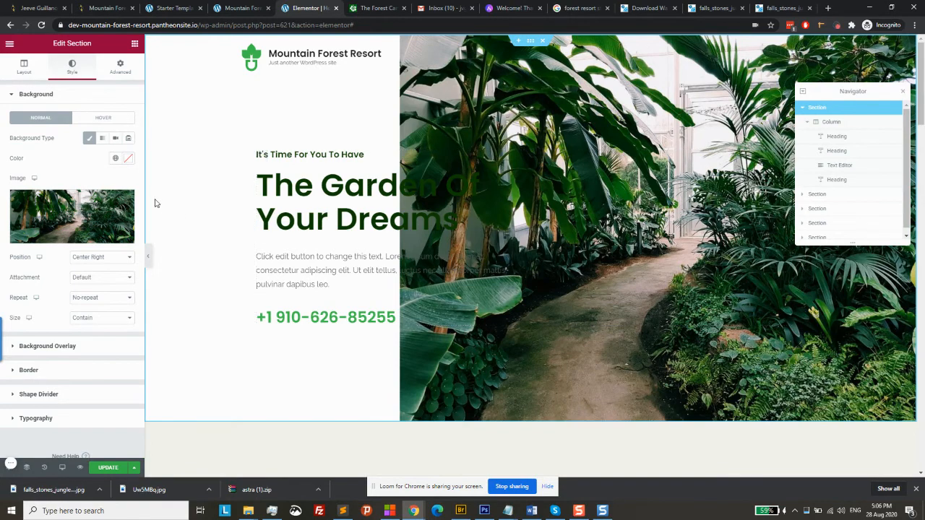
pyautogui.click(96, 262)
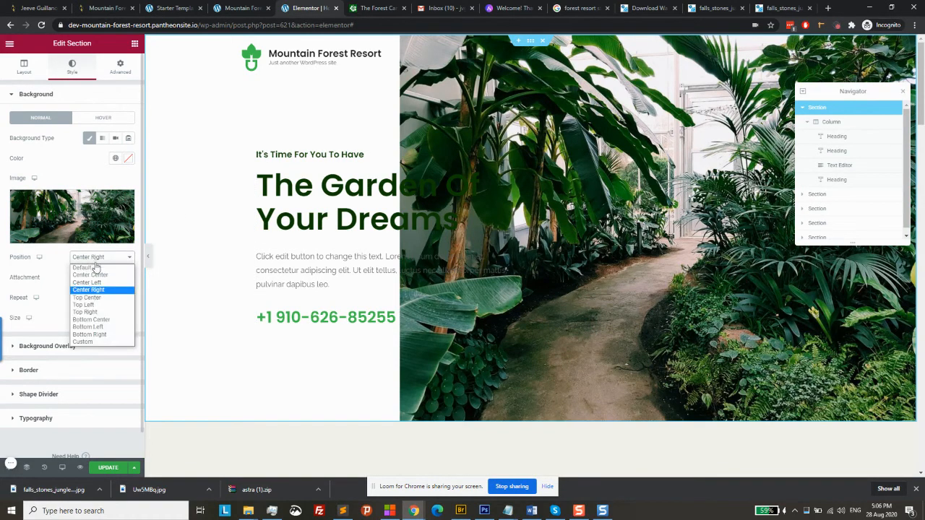
pyautogui.click(92, 275)
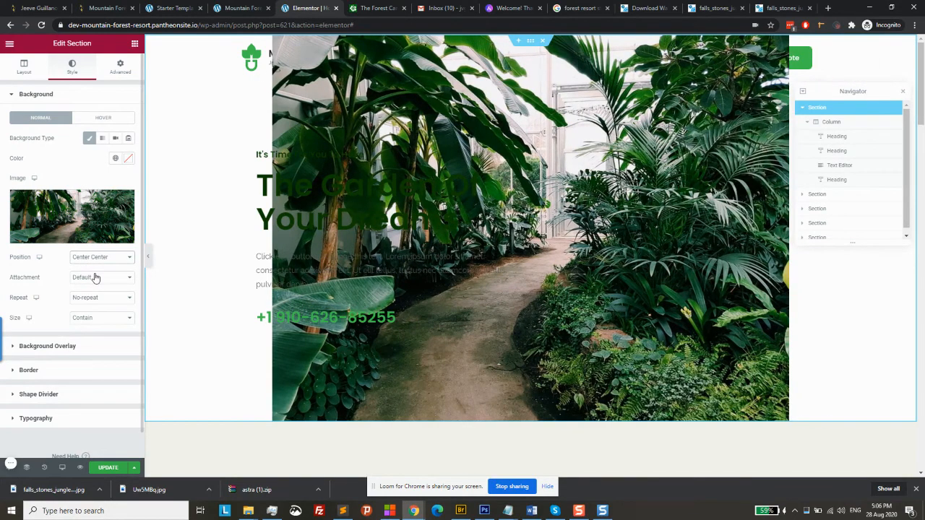
pyautogui.click(91, 320)
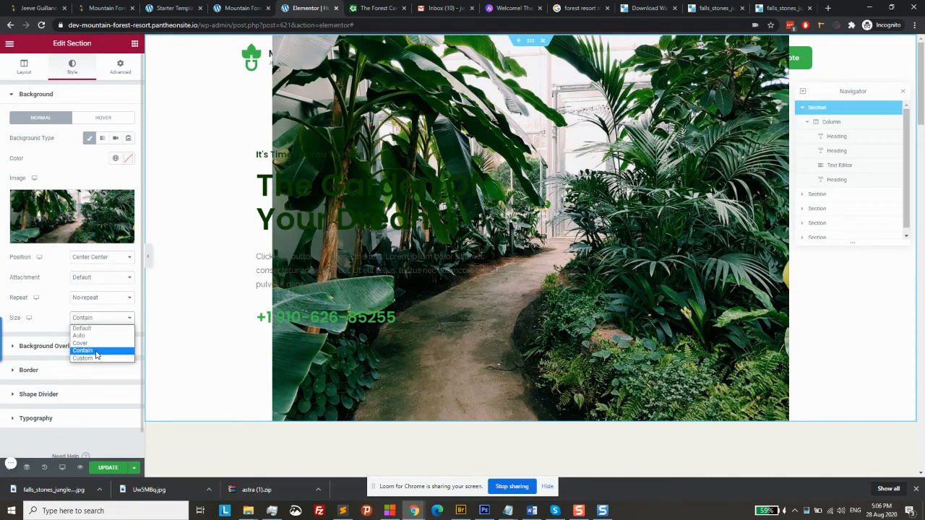
pyautogui.click(97, 344)
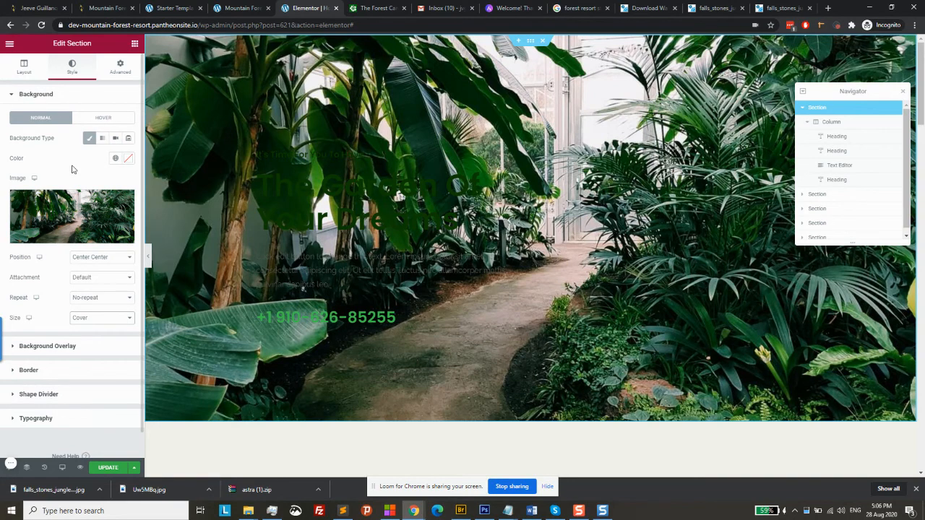
pyautogui.click(54, 349)
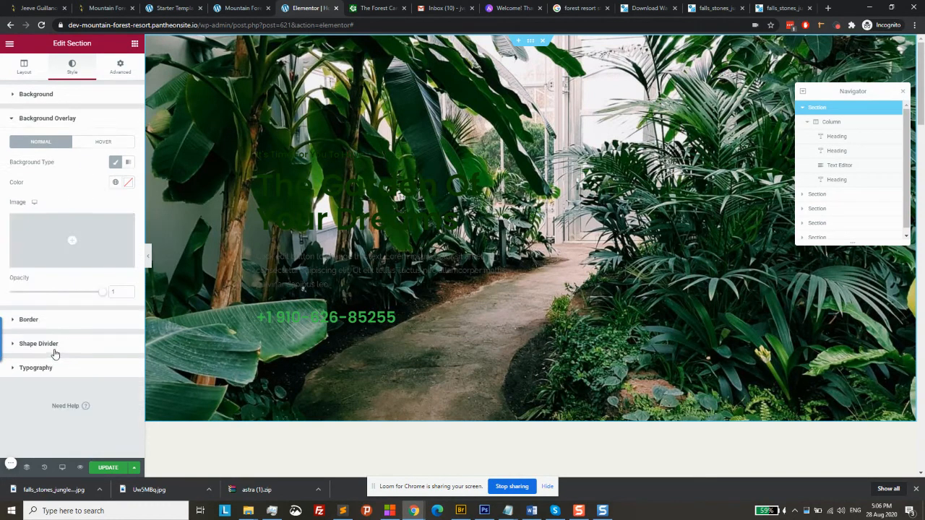
# Start choosing an overlay image, then cancel the media window
pyautogui.click(73, 243)
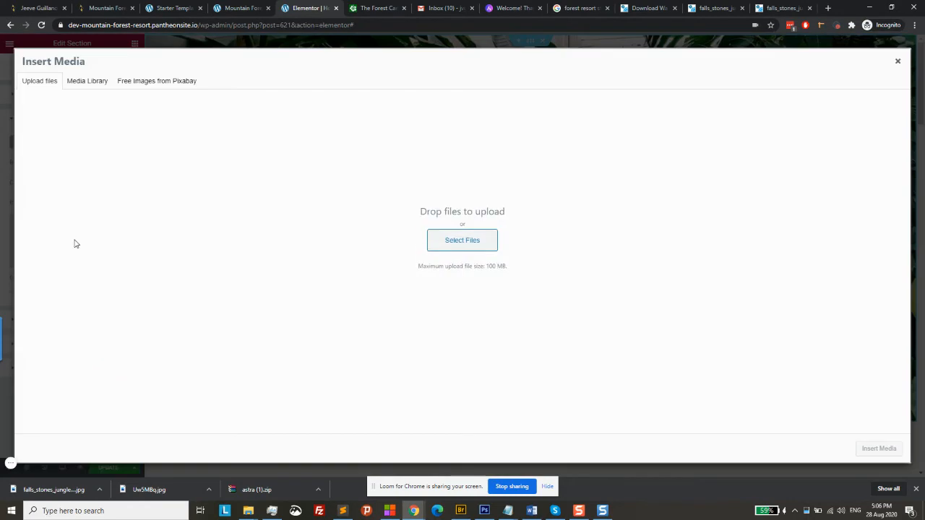
pyautogui.click(898, 62)
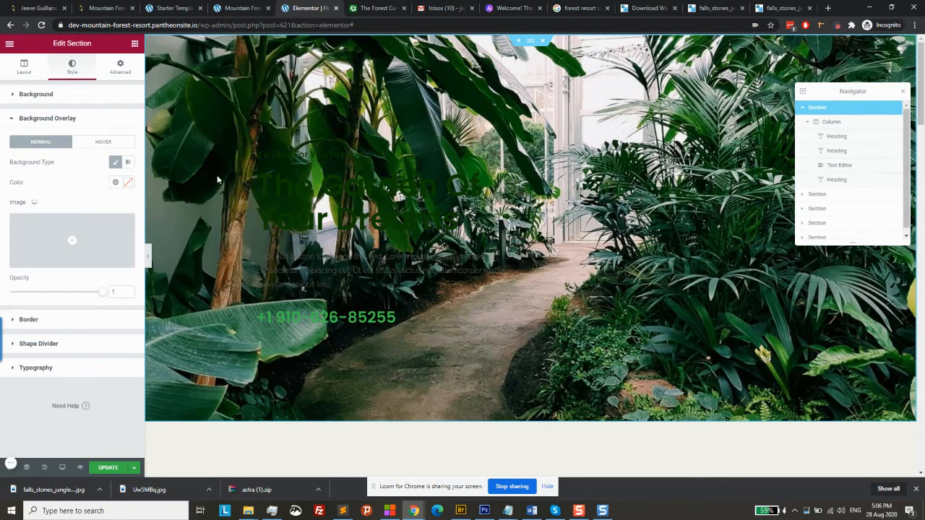
pyautogui.click(66, 96)
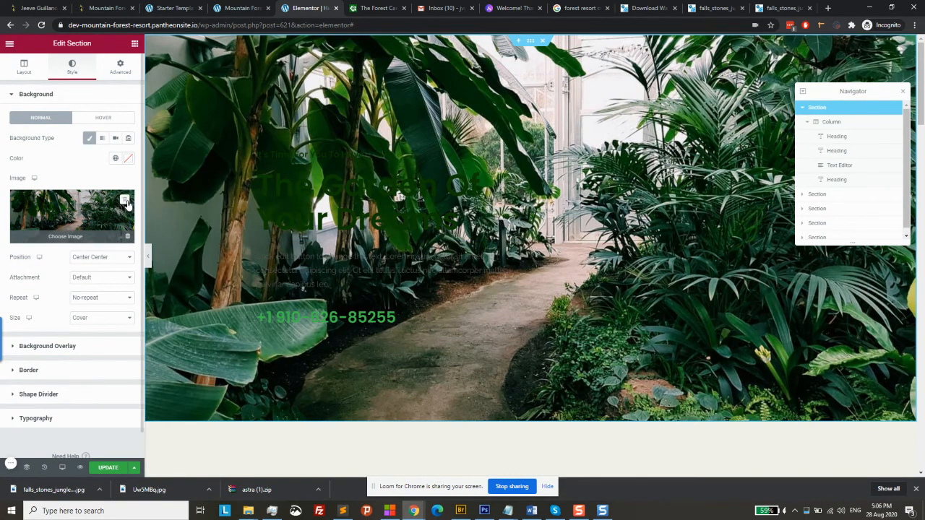
# Replace the garden walkway background with the uploaded jungle waterfall jpg
pyautogui.click(127, 205)
pyautogui.click(77, 212)
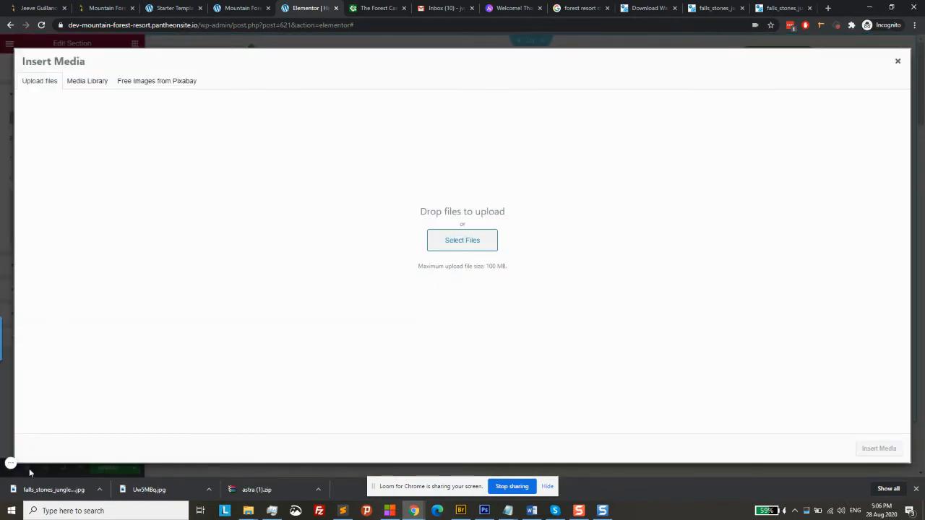
pyautogui.moveTo(51, 479); pyautogui.dragTo(481, 226)
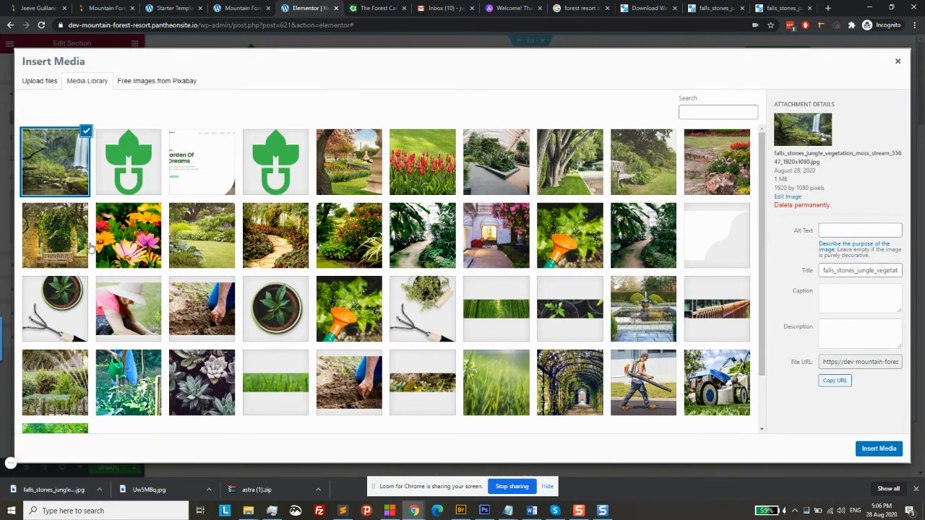
pyautogui.click(888, 452)
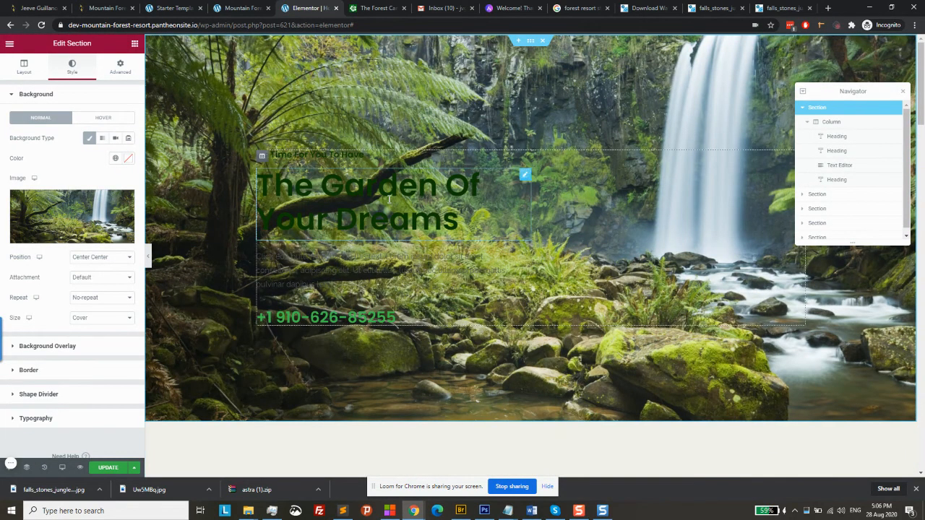
# Make both headings, 'The Garden Of Your Dreams' and 'It's Time For You To Have', white #FFFFFF
pyautogui.click(496, 186)
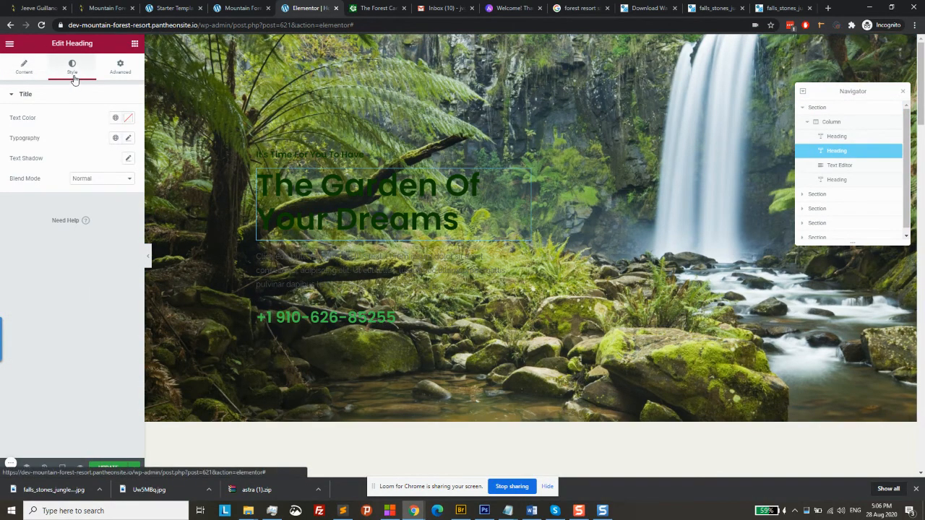
pyautogui.click(128, 120)
pyautogui.click(50, 168)
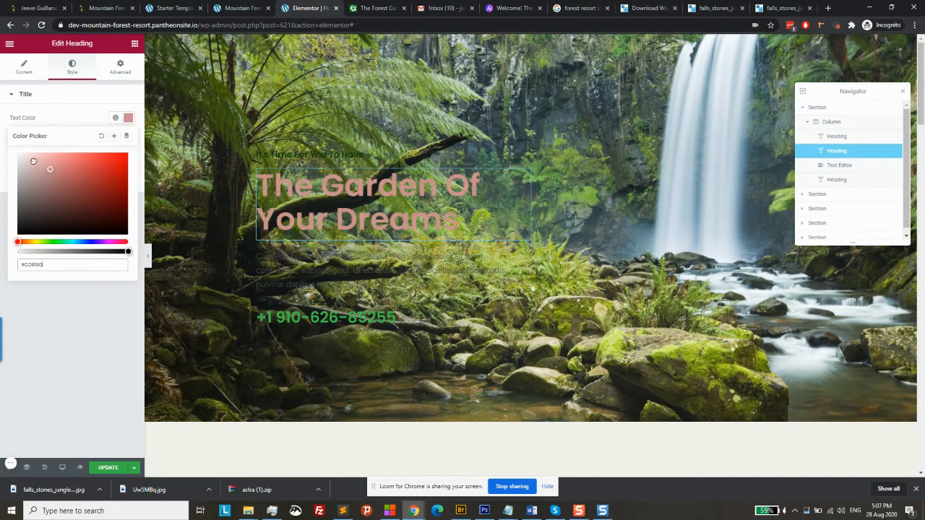
pyautogui.moveTo(33, 161); pyautogui.dragTo(19, 154)
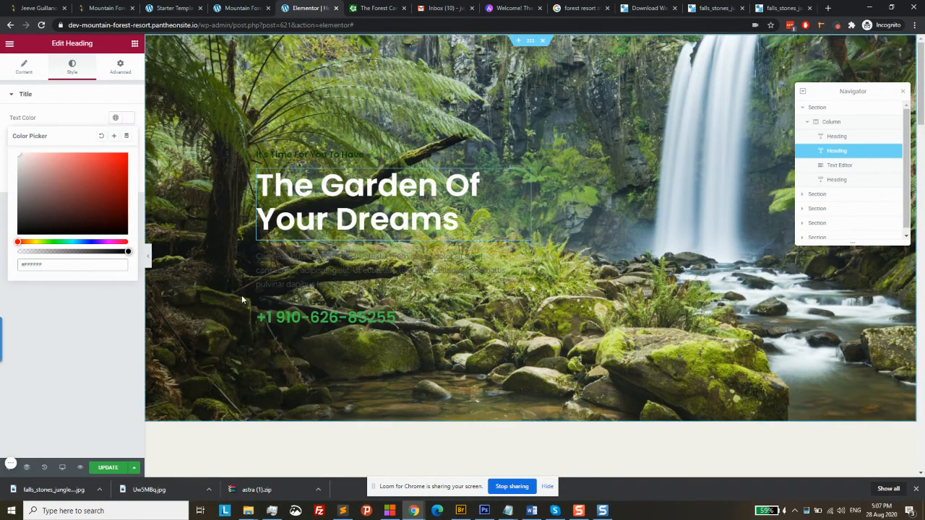
pyautogui.click(124, 323)
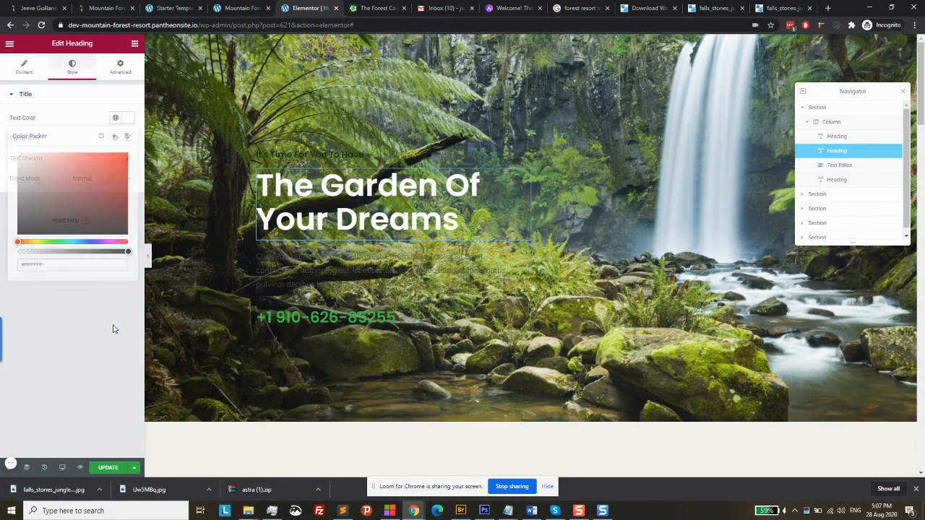
pyautogui.click(376, 154)
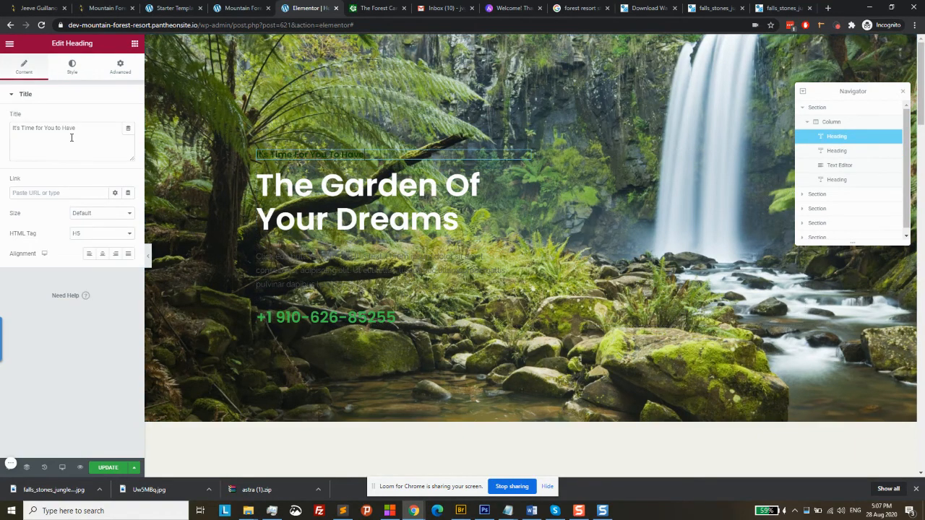
pyautogui.click(72, 69)
pyautogui.click(126, 118)
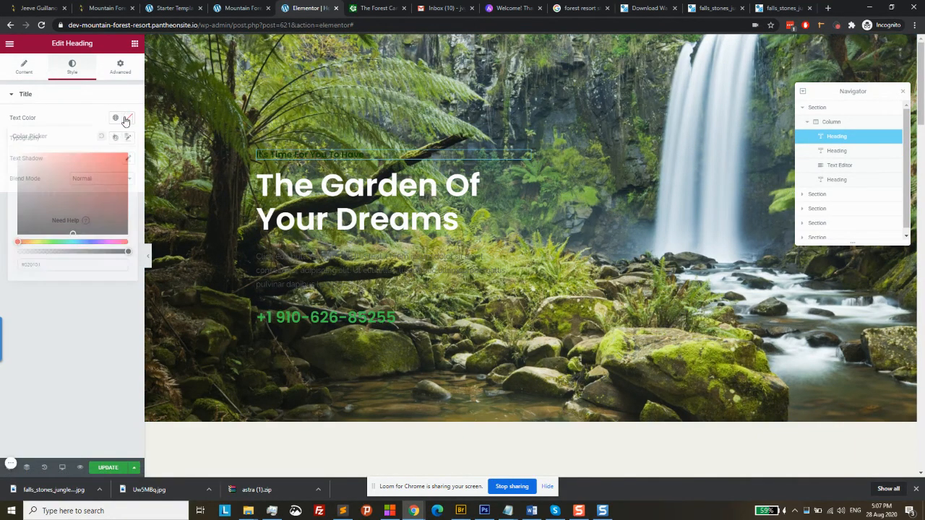
pyautogui.moveTo(56, 162); pyautogui.dragTo(2, 135)
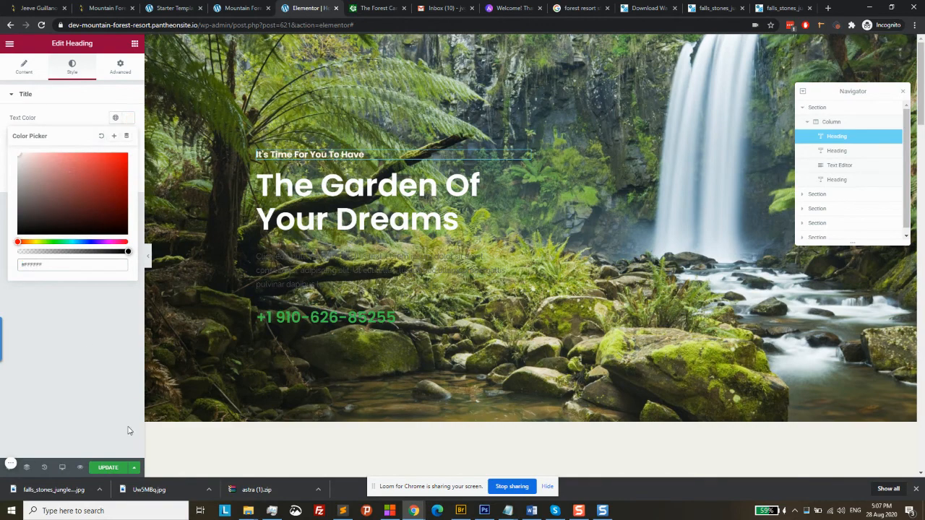
# Set the lorem ipsum paragraph's text colour to #FFFFFF by pasting the hex value
pyautogui.click(378, 284)
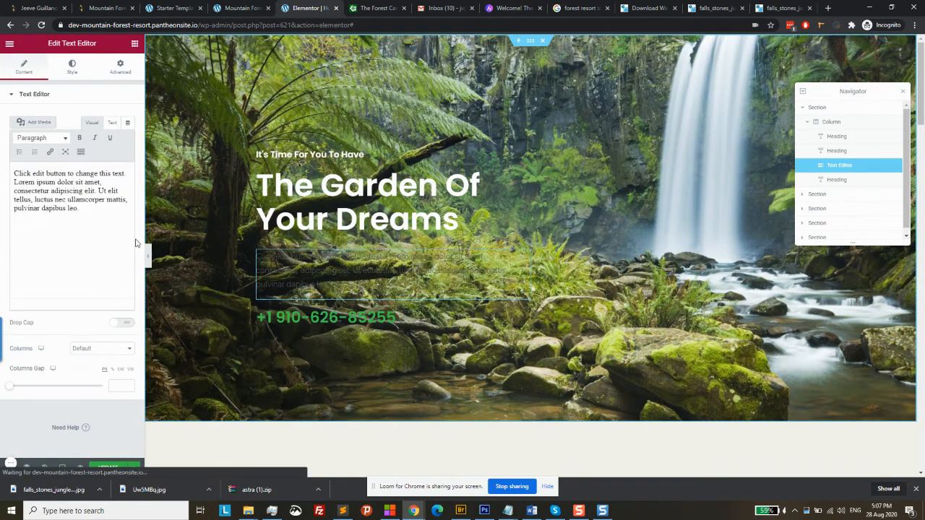
pyautogui.click(78, 74)
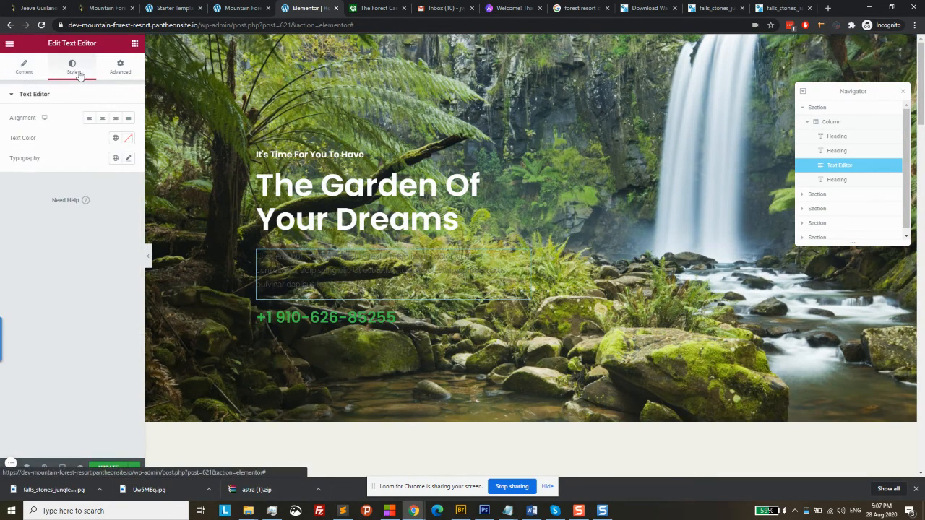
pyautogui.click(128, 139)
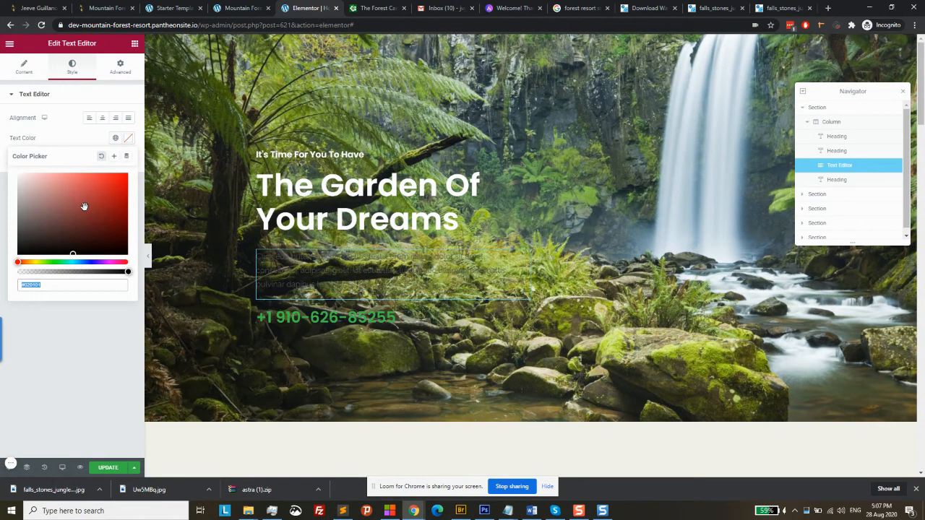
pyautogui.write('#FFFFFF')
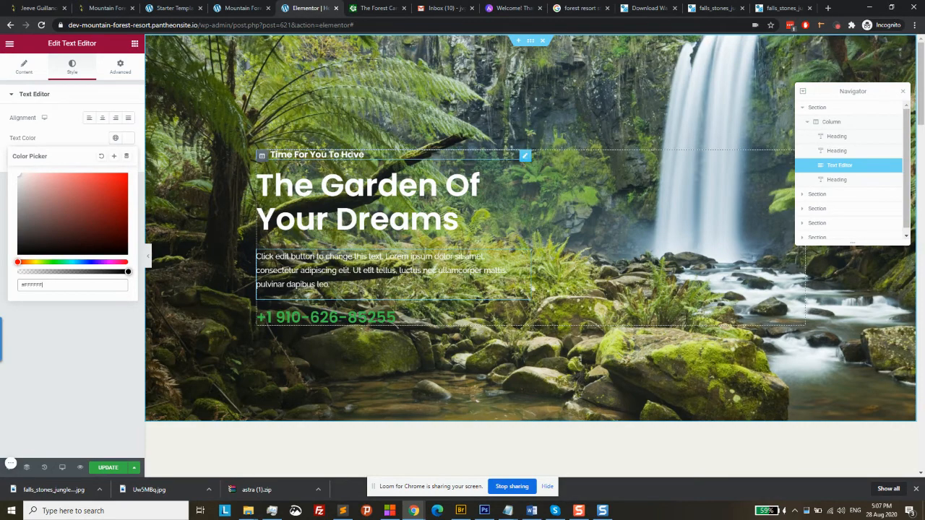
pyautogui.click(360, 154)
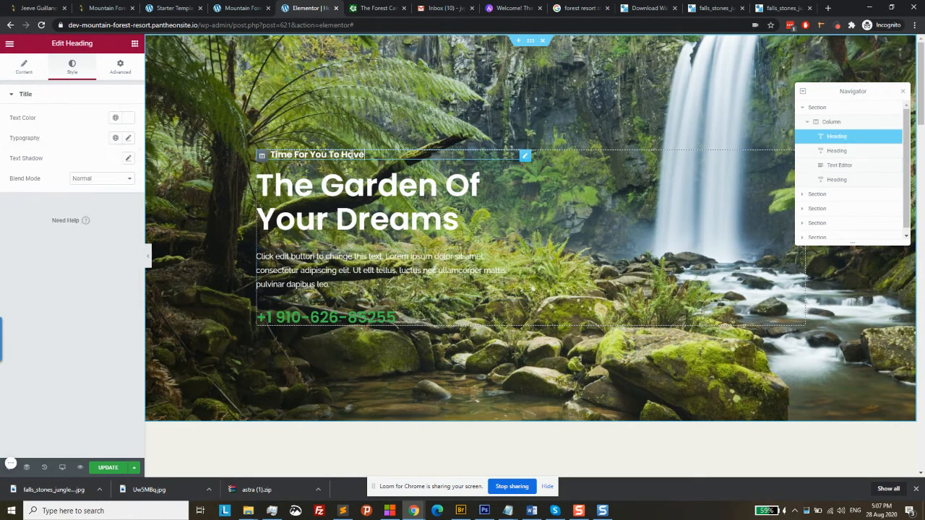
# Give the small heading a black text shadow at 0.44 opacity
pyautogui.click(130, 159)
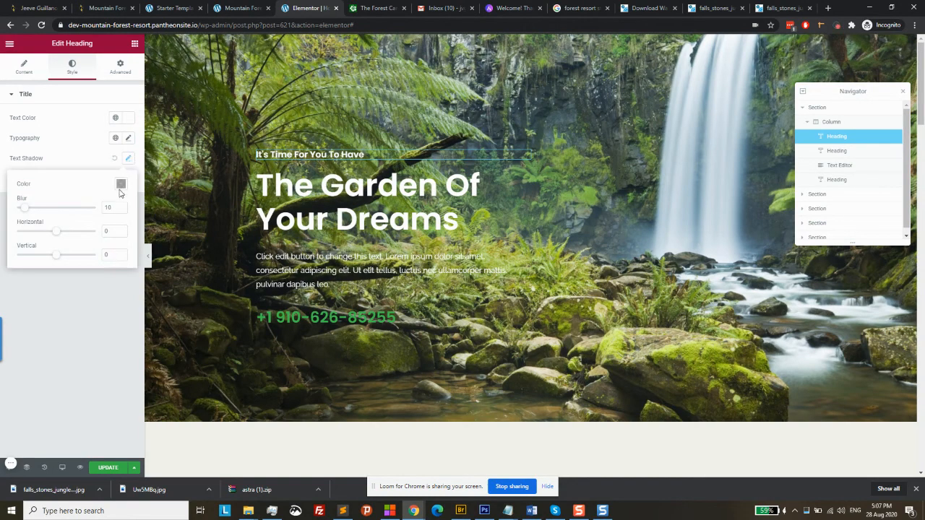
pyautogui.click(121, 185)
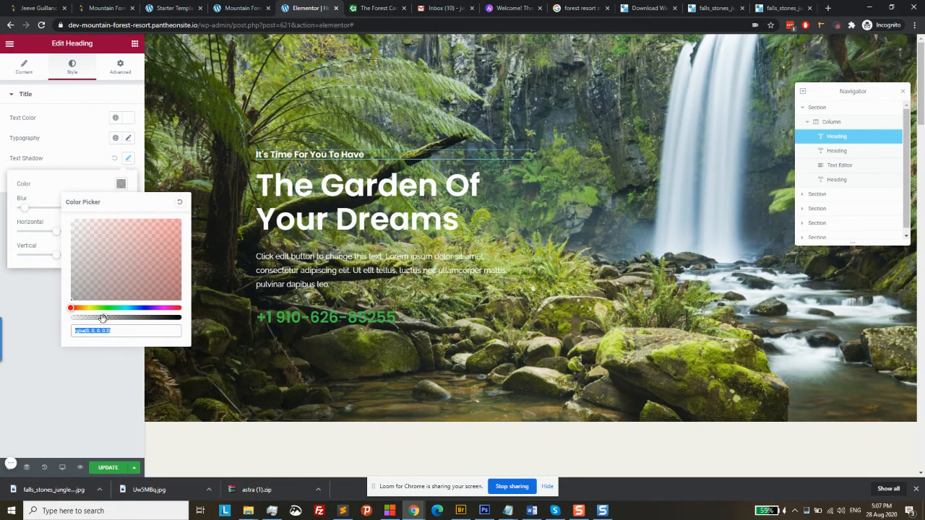
pyautogui.moveTo(103, 319); pyautogui.dragTo(128, 317)
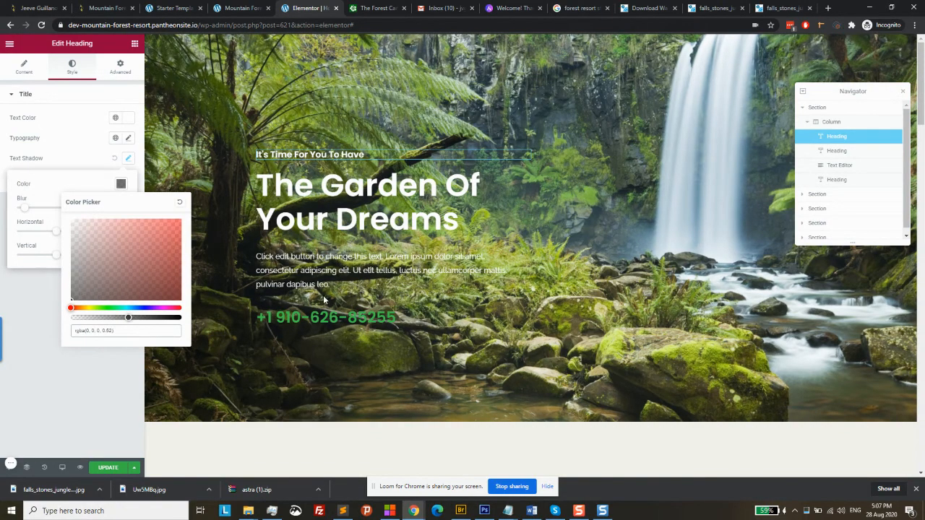
# Give 'The Garden Of Your Dreams' heading a black text shadow at 0.56 opacity
pyautogui.click(309, 181)
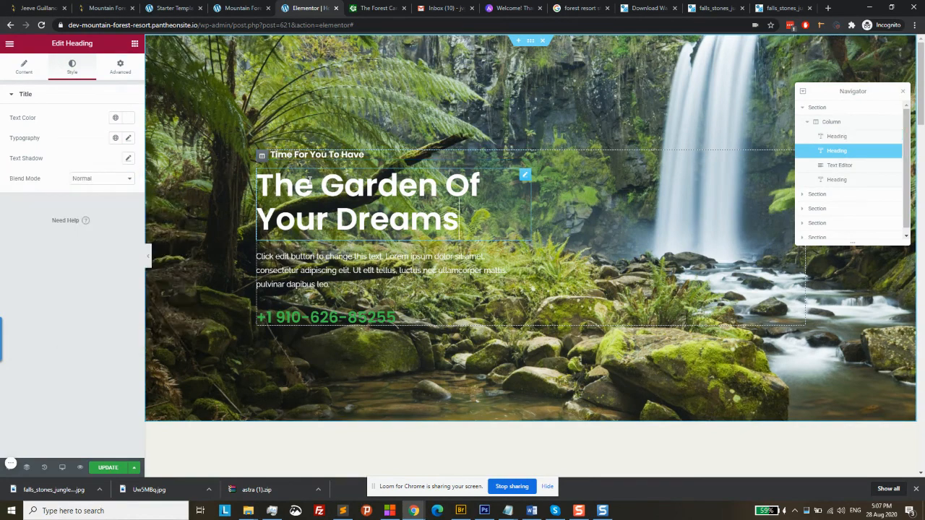
pyautogui.click(128, 158)
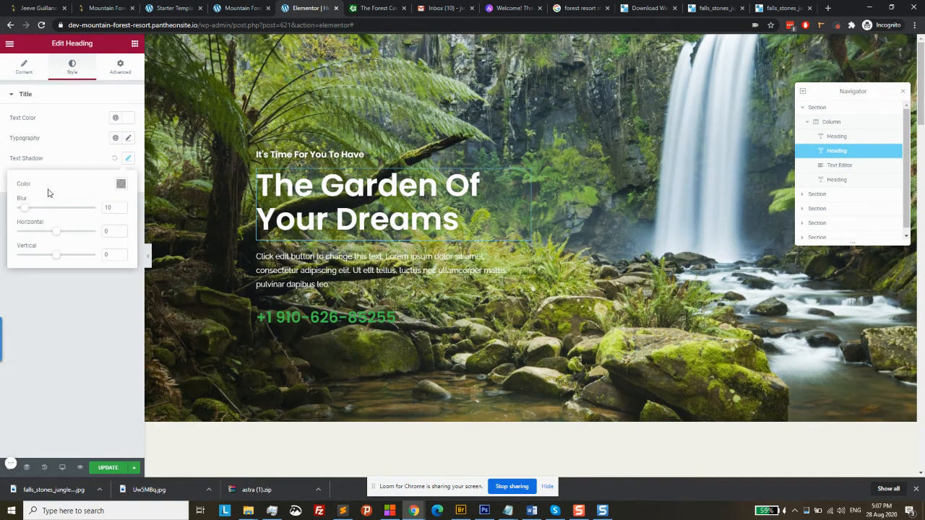
pyautogui.click(121, 186)
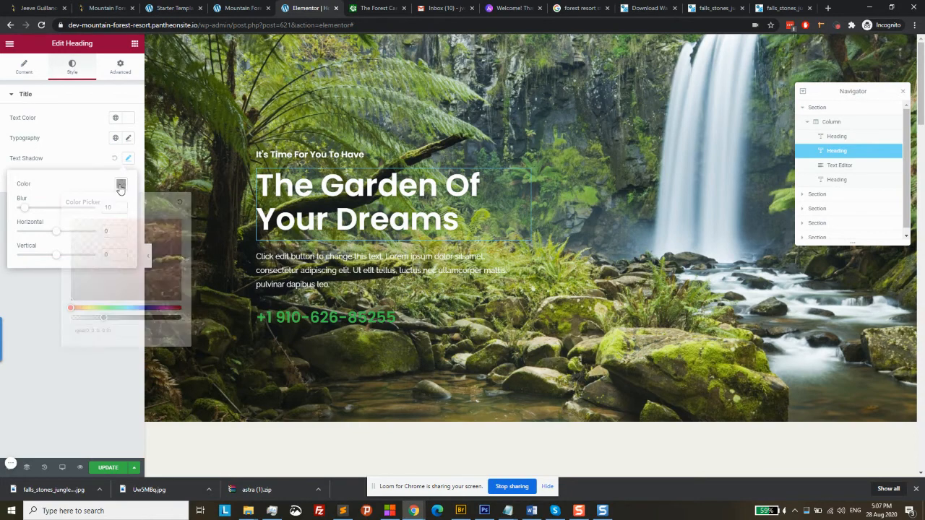
pyautogui.click(121, 186)
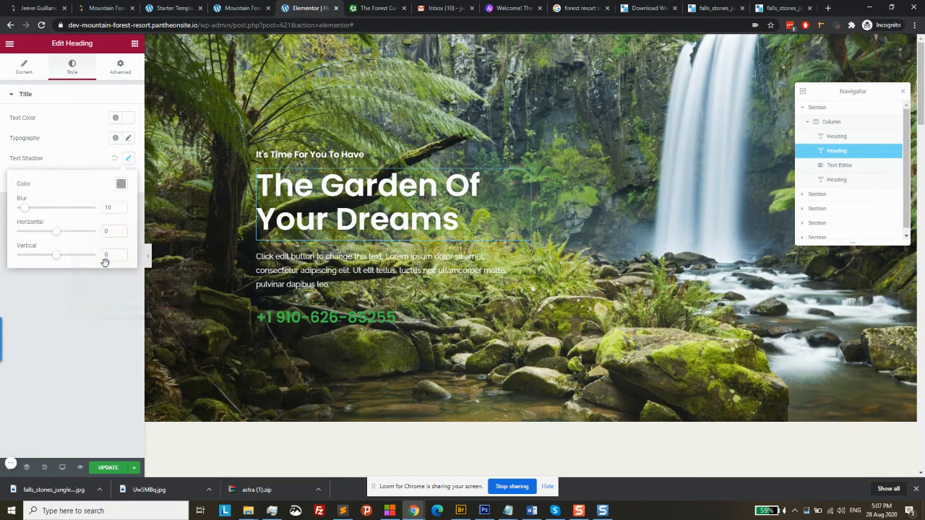
pyautogui.click(121, 185)
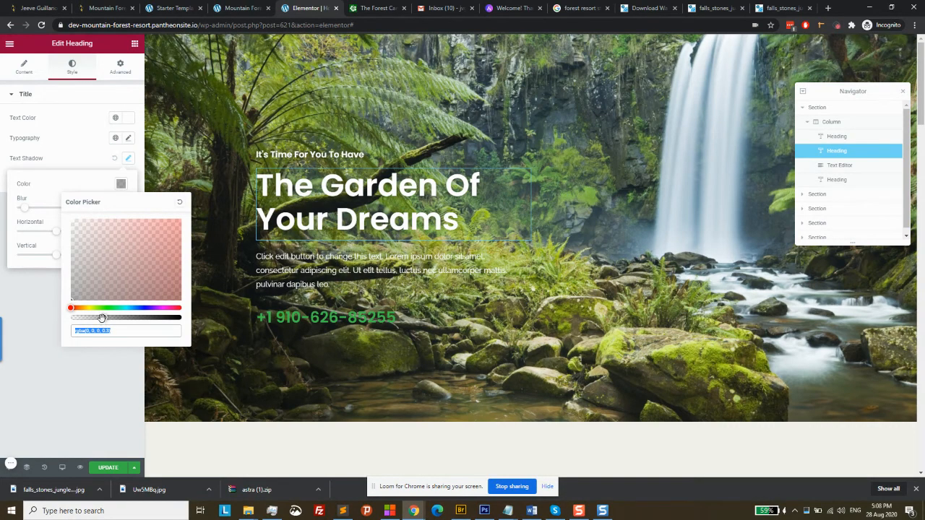
pyautogui.moveTo(102, 318); pyautogui.dragTo(133, 326)
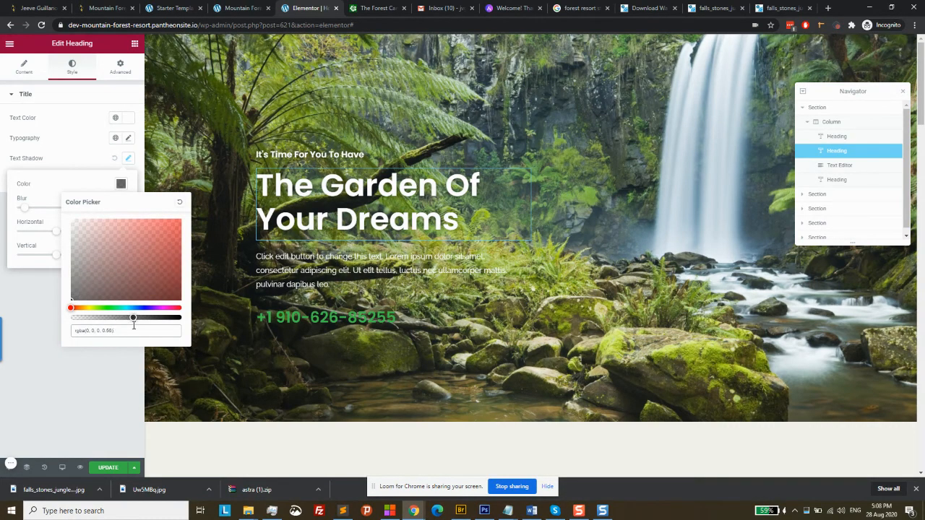
pyautogui.click(92, 150)
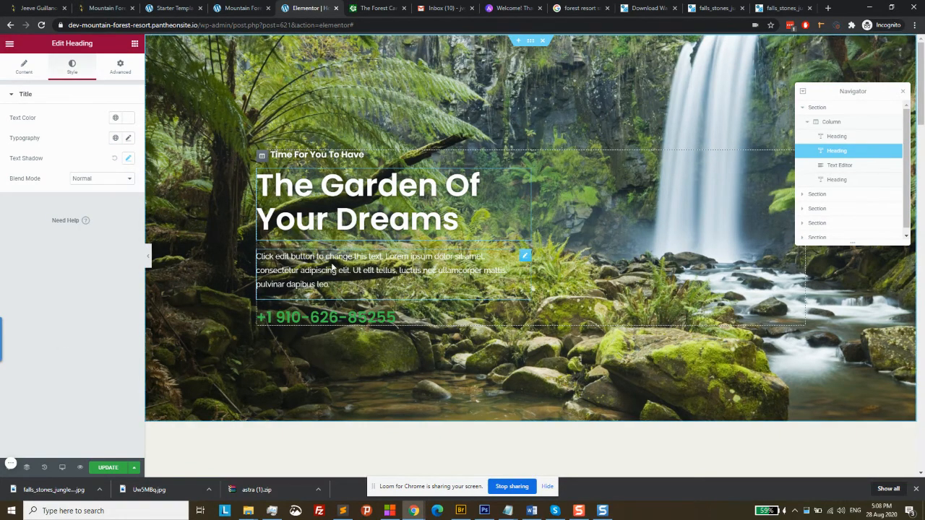
pyautogui.click(333, 269)
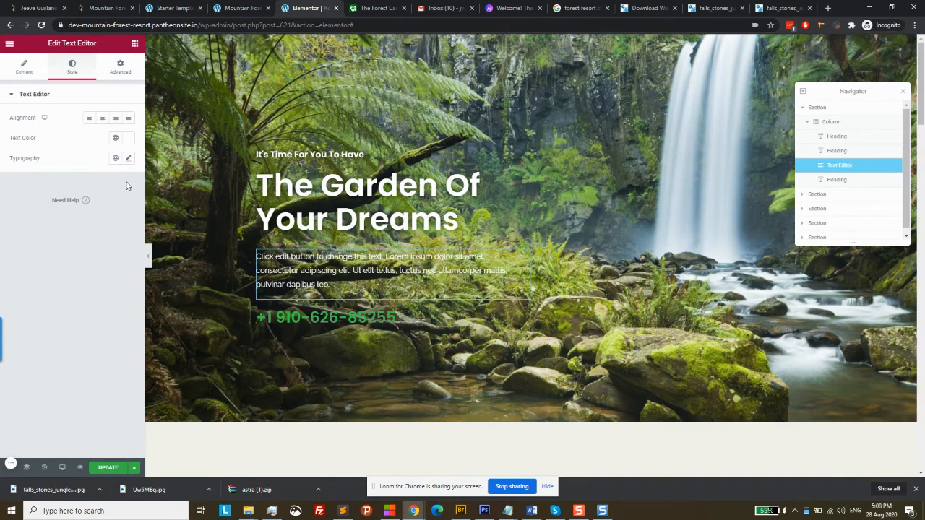
pyautogui.click(129, 159)
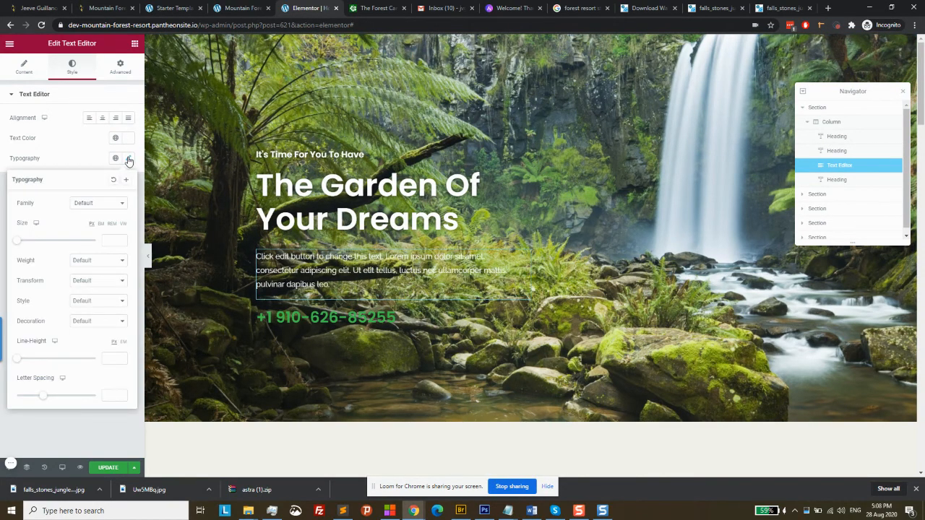
pyautogui.click(70, 140)
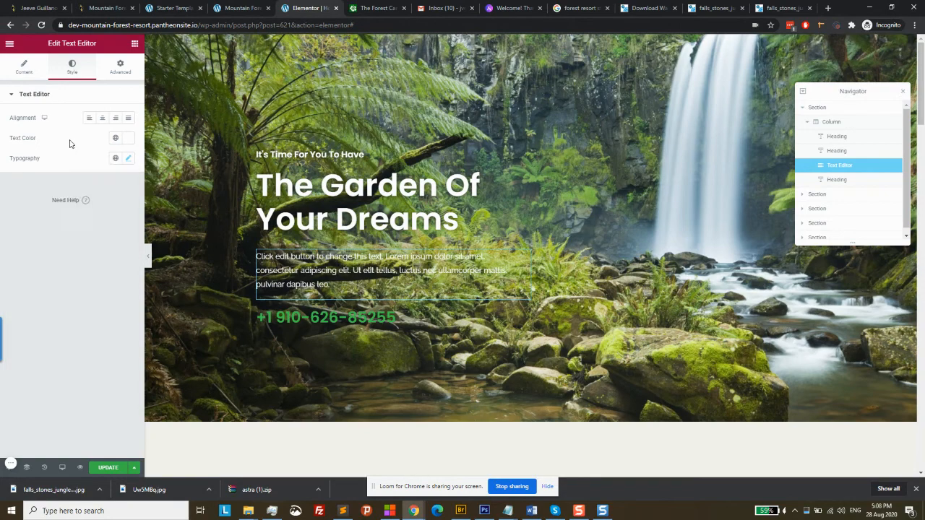
pyautogui.click(129, 160)
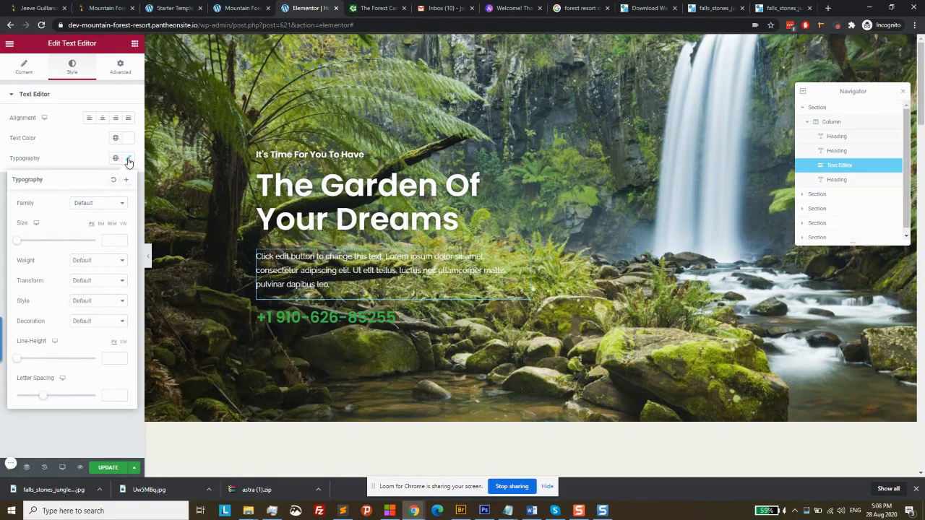
pyautogui.click(131, 142)
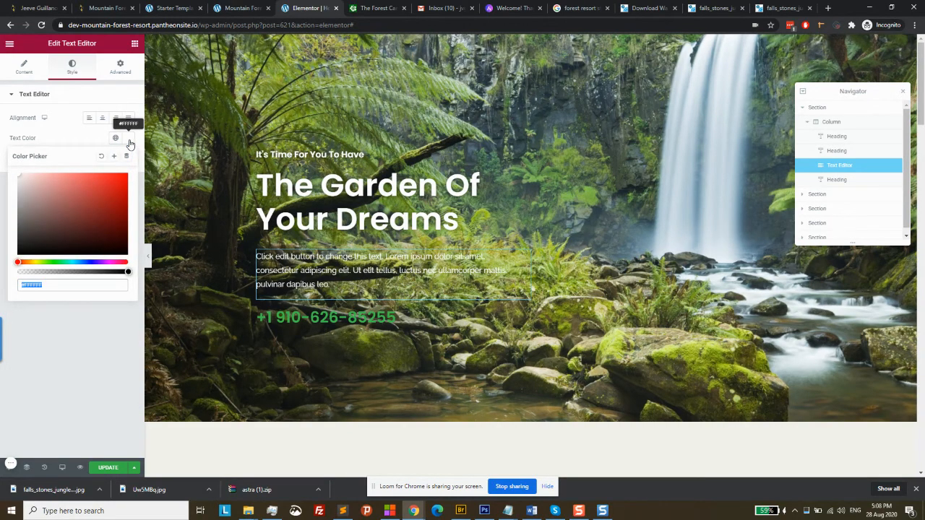
pyautogui.click(73, 136)
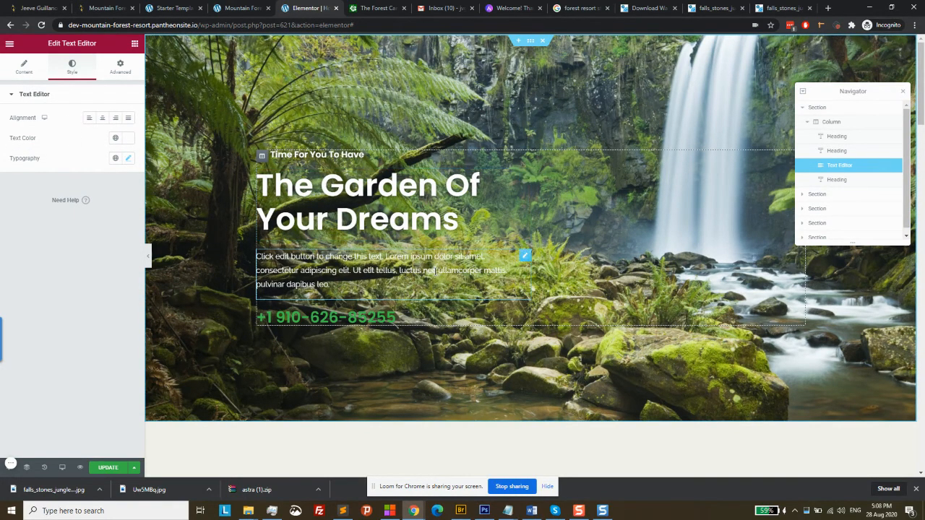
pyautogui.click(115, 68)
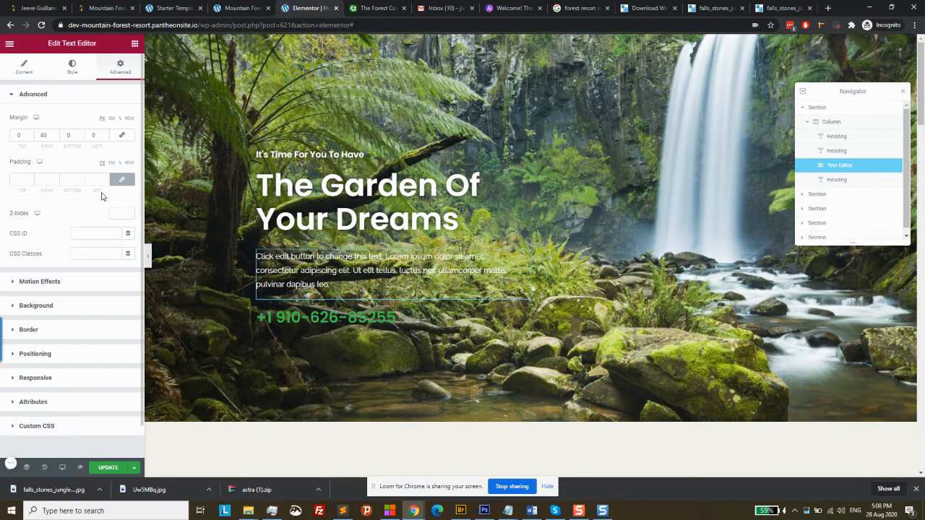
pyautogui.click(19, 73)
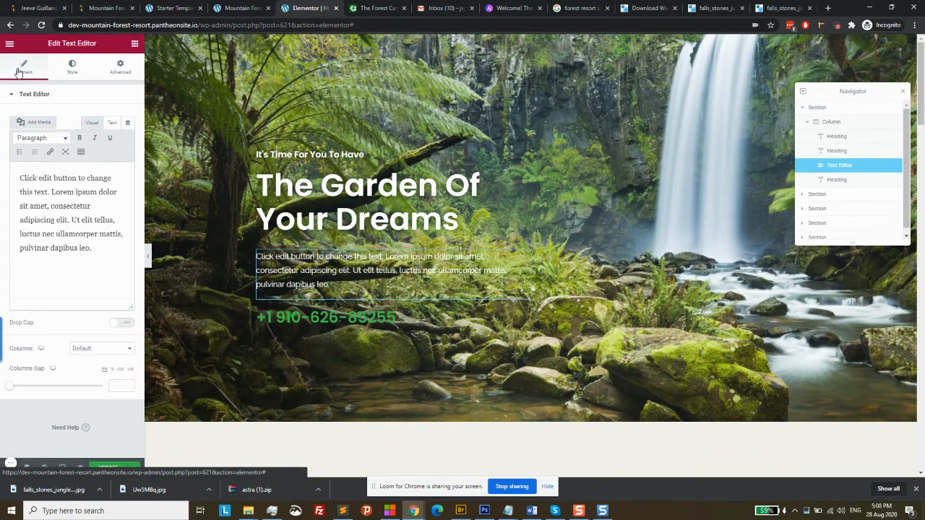
pyautogui.click(82, 68)
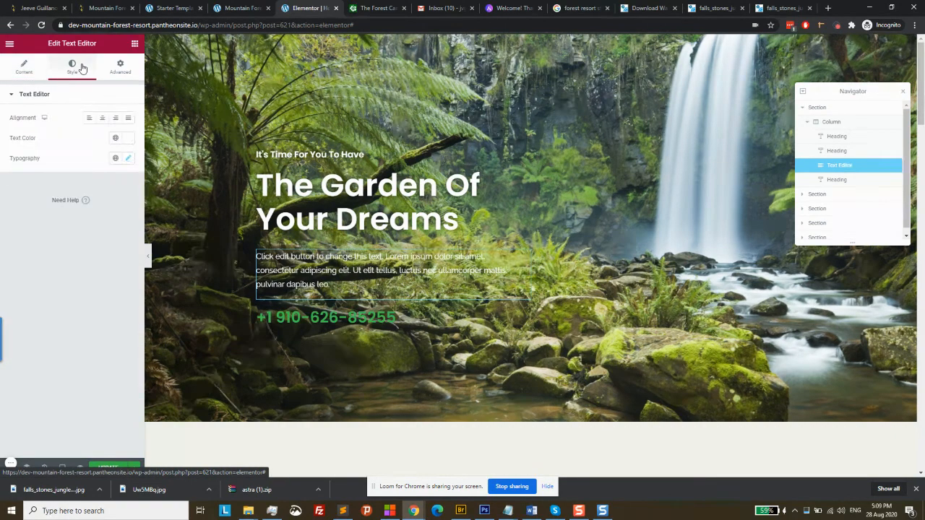
pyautogui.click(130, 159)
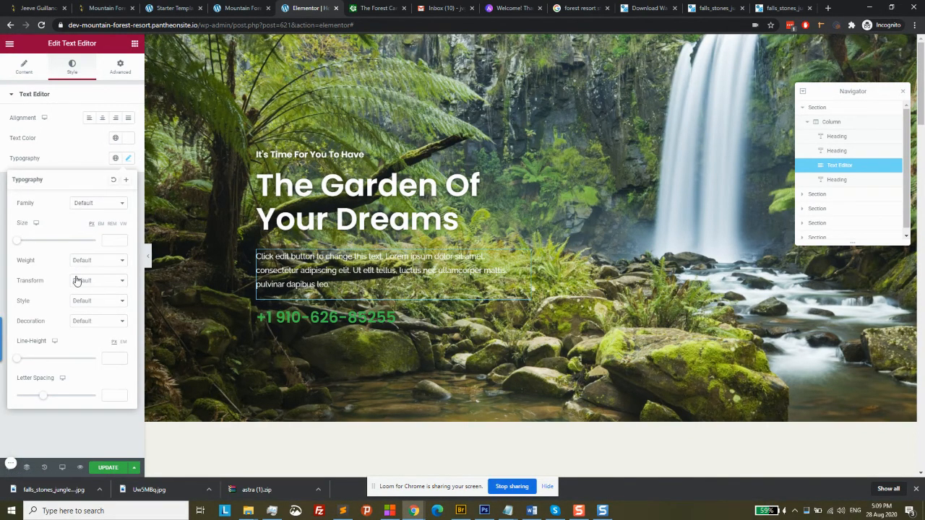
pyautogui.click(61, 421)
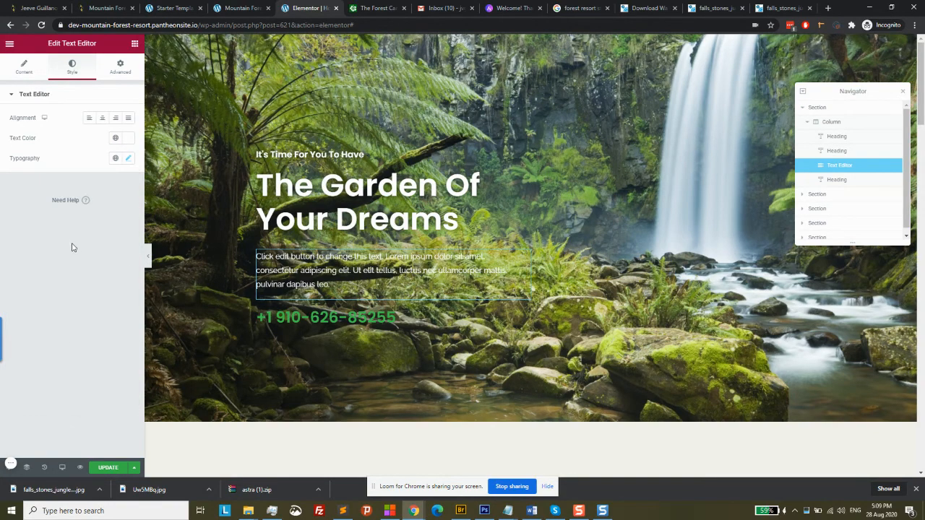
# Change the paragraph text colour from white to soft off-white #F2F4F4
pyautogui.click(128, 139)
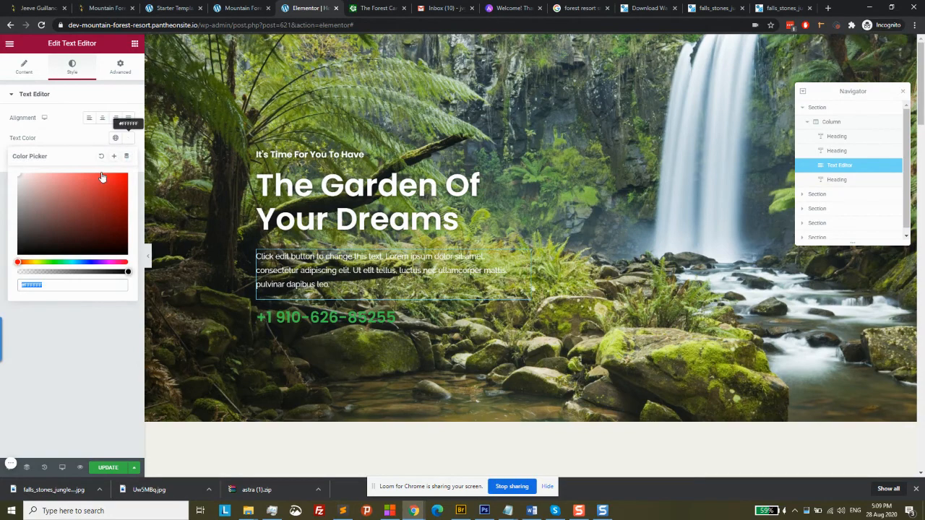
pyautogui.click(65, 262)
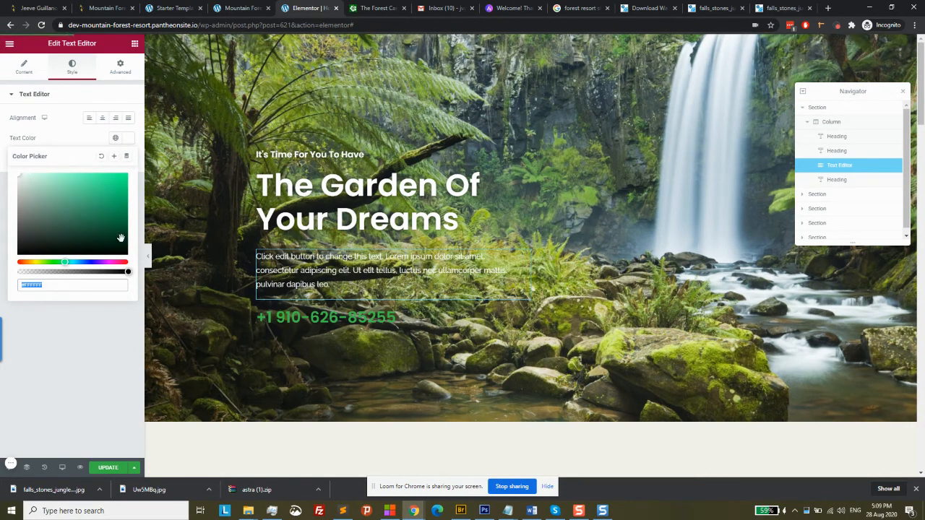
pyautogui.click(115, 196)
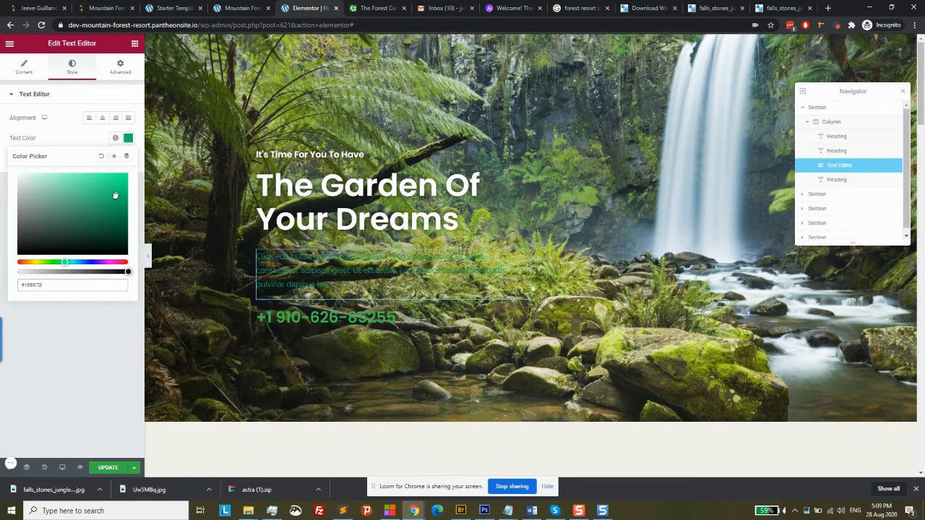
pyautogui.click(77, 177)
pyautogui.moveTo(76, 176); pyautogui.dragTo(31, 187)
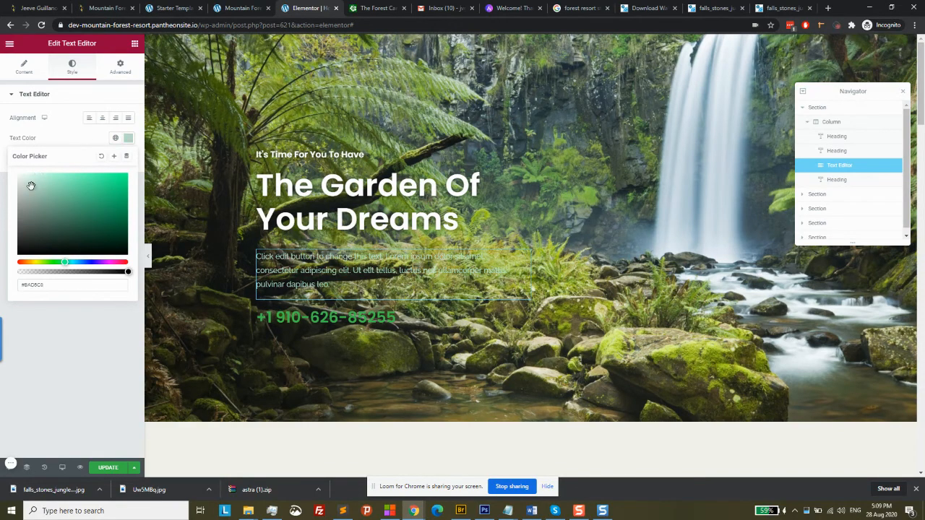
pyautogui.click(19, 177)
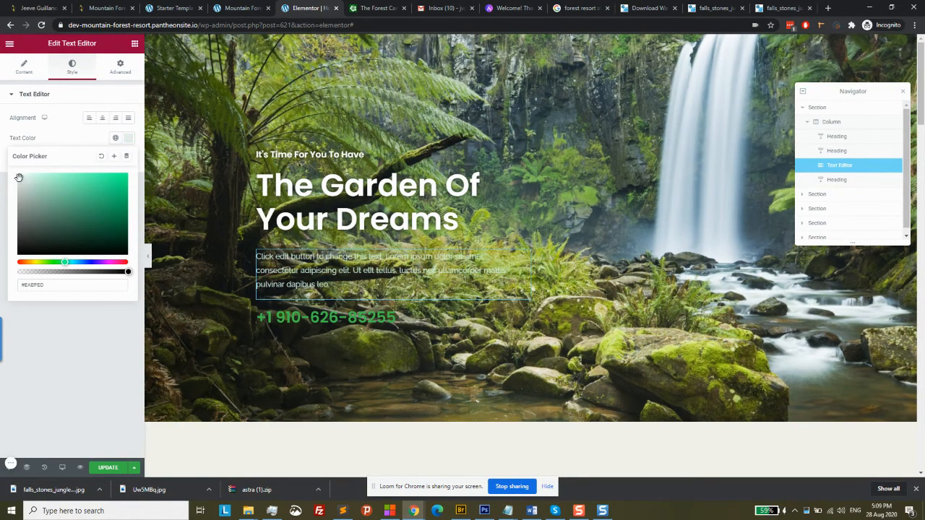
pyautogui.click(18, 176)
pyautogui.click(112, 401)
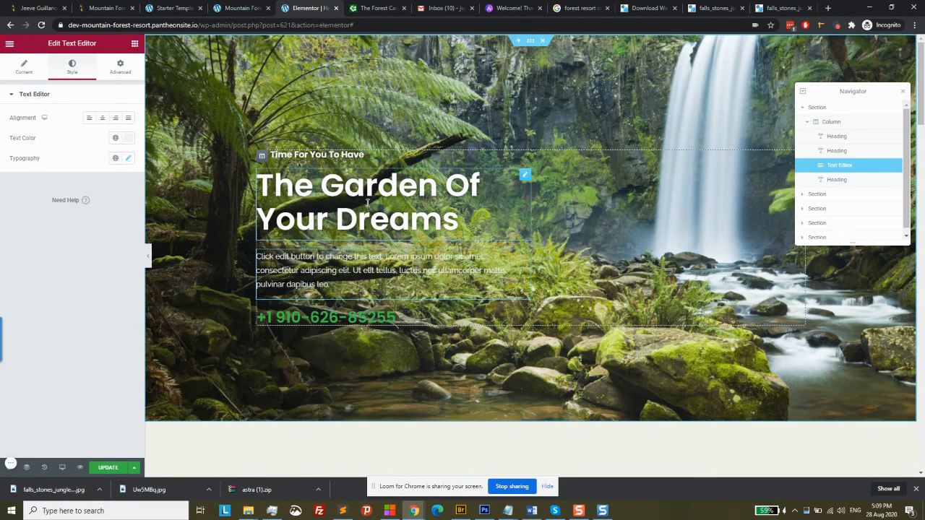
# Give the hero section a translucent dark grey overlay colour, #201F1F87
pyautogui.click(531, 42)
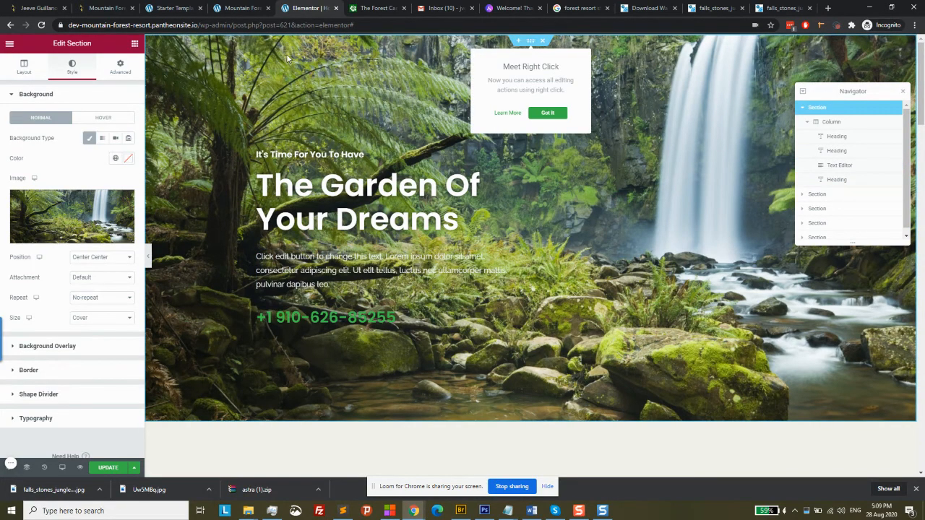
pyautogui.click(70, 348)
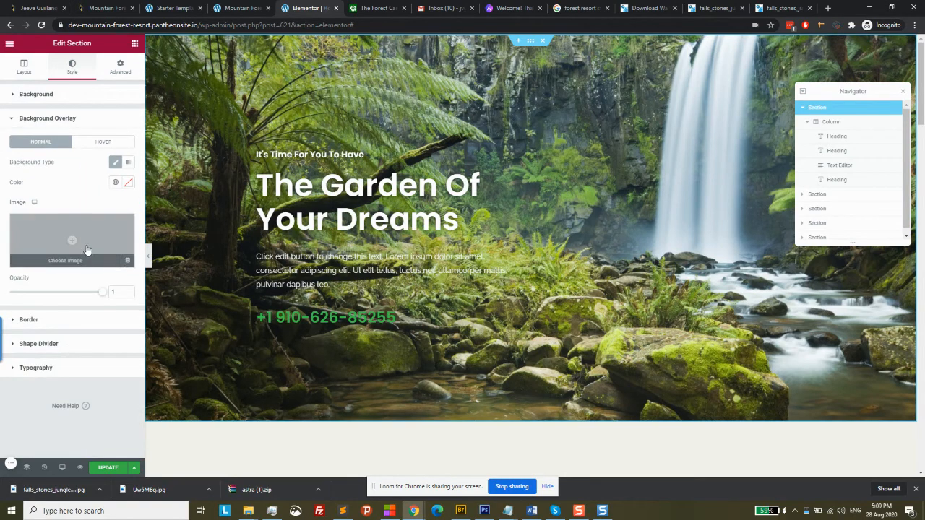
pyautogui.click(128, 186)
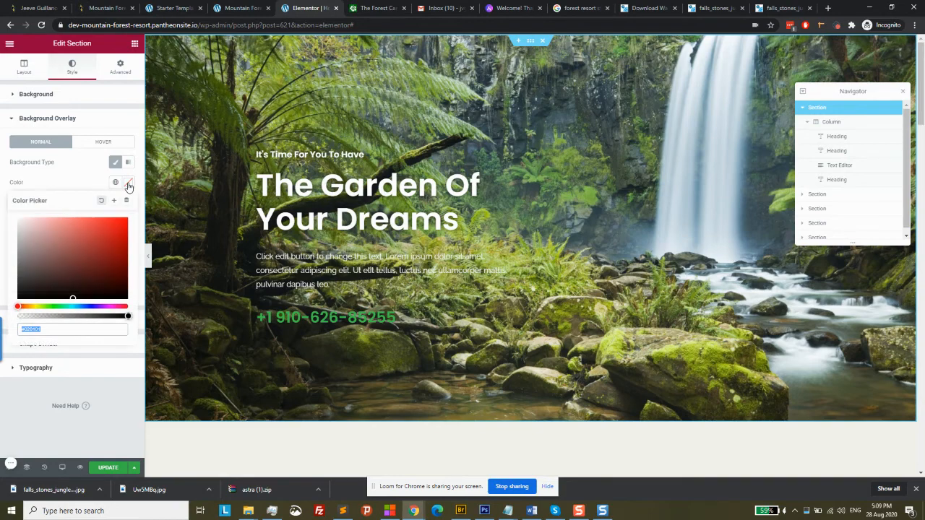
pyautogui.click(25, 278)
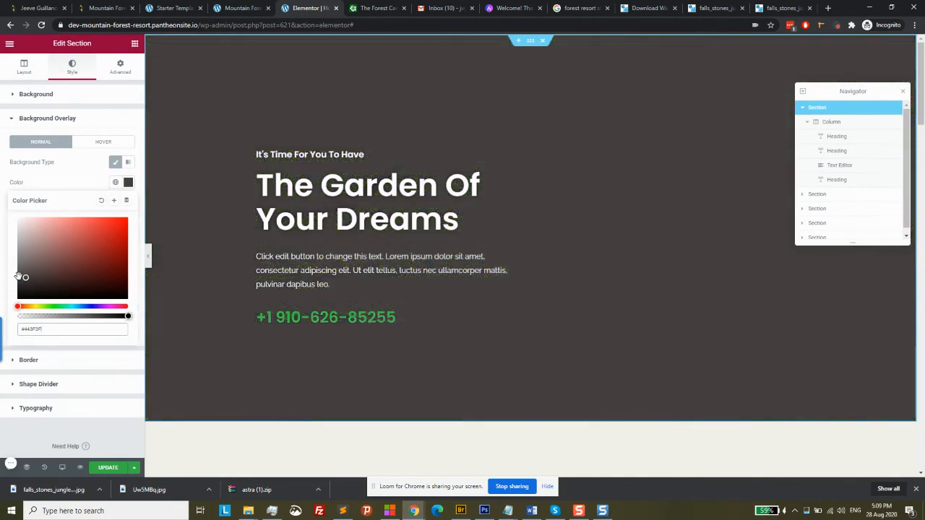
pyautogui.click(19, 278)
pyautogui.click(19, 288)
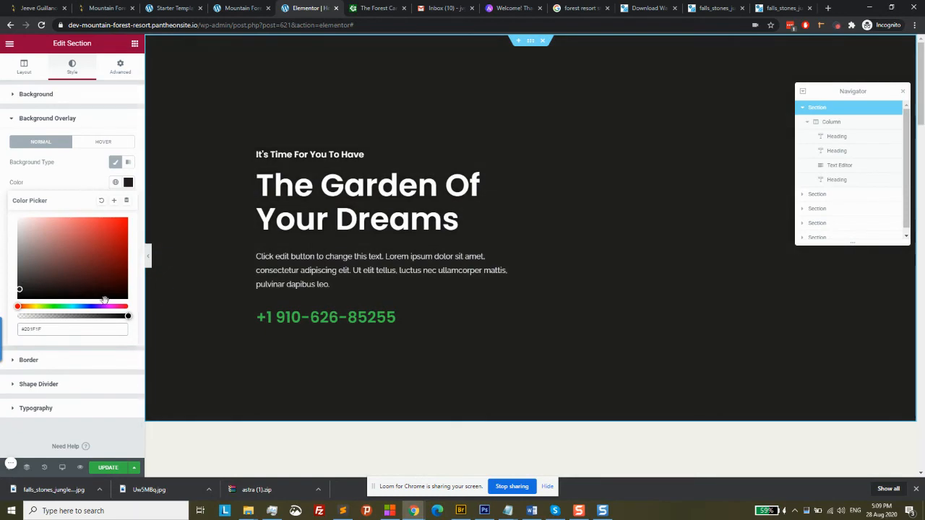
pyautogui.click(67, 316)
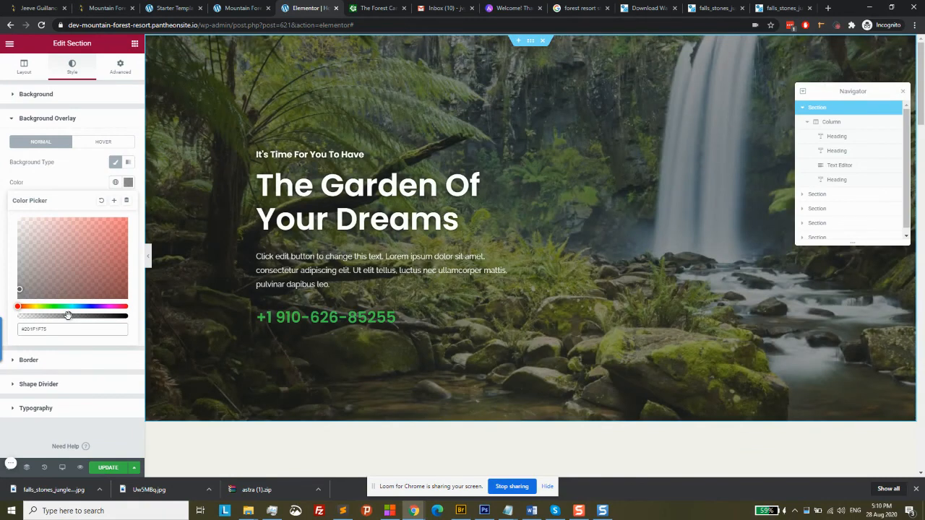
pyautogui.moveTo(69, 316); pyautogui.dragTo(76, 315)
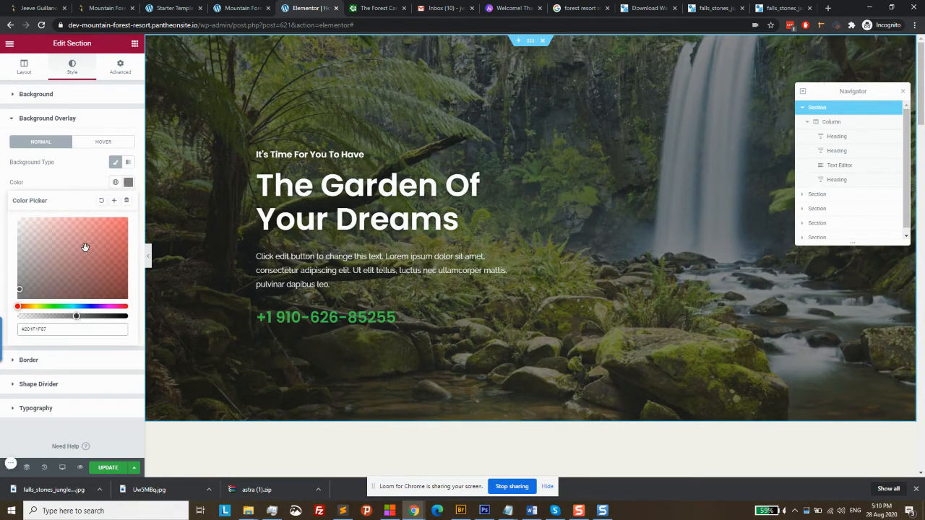
pyautogui.click(94, 174)
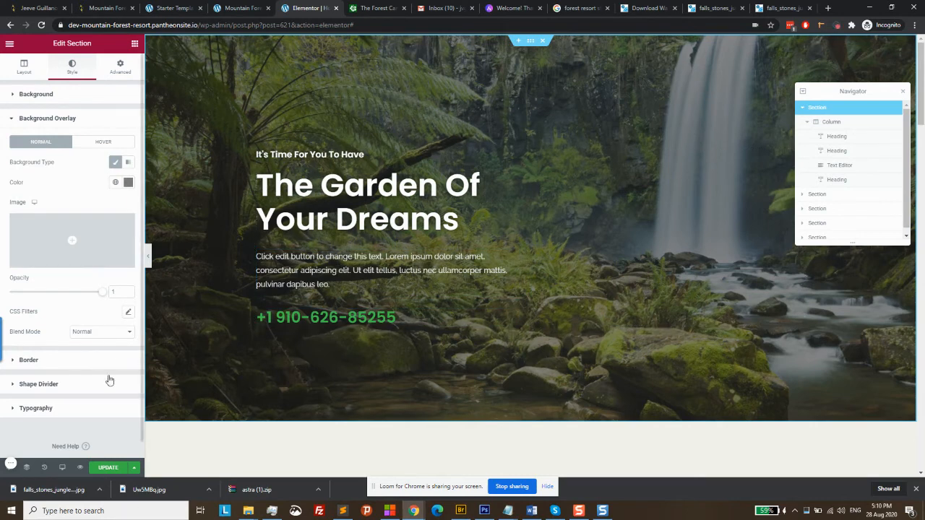
# Publish the page changes and reload the live homepage to check the darkened hero
pyautogui.click(110, 469)
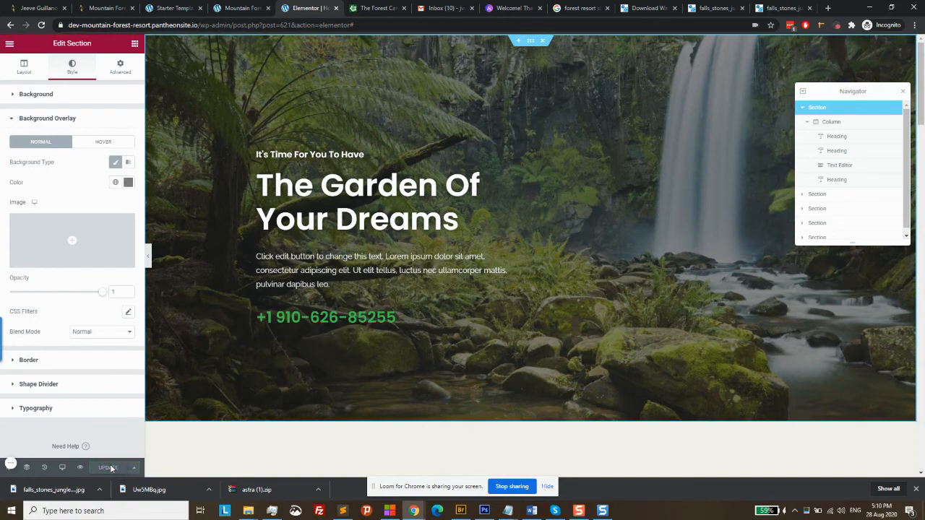
pyautogui.click(247, 7)
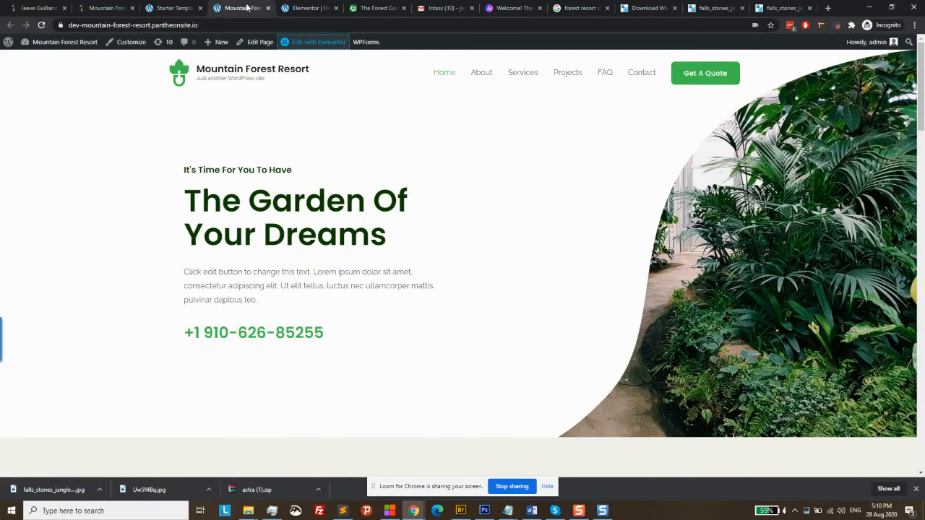
pyautogui.click(42, 25)
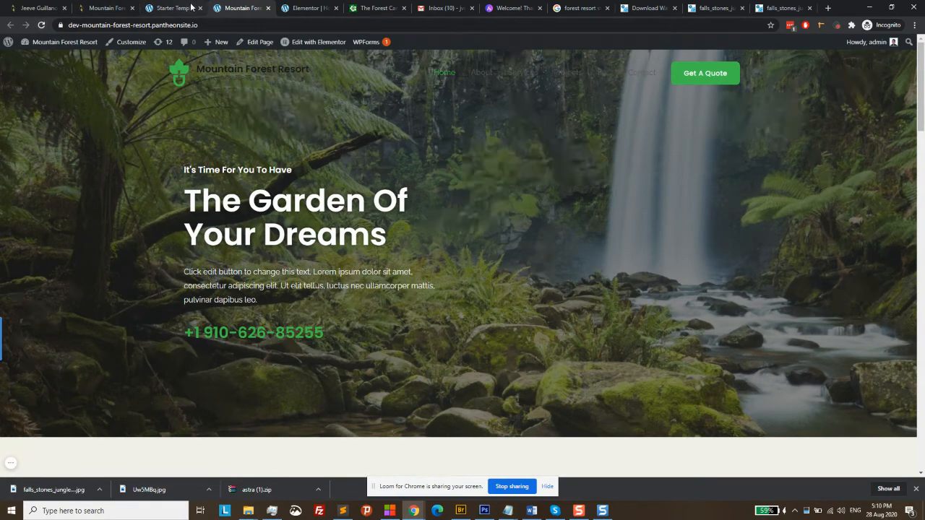
pyautogui.click(192, 8)
# Switch the hero overlay to a gradient whose first colour is light green
pyautogui.click(287, 7)
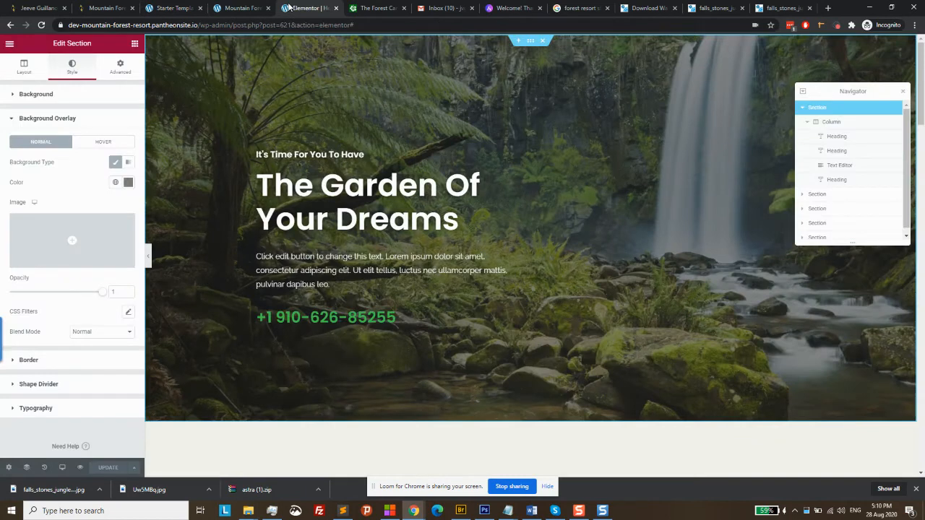
pyautogui.click(129, 163)
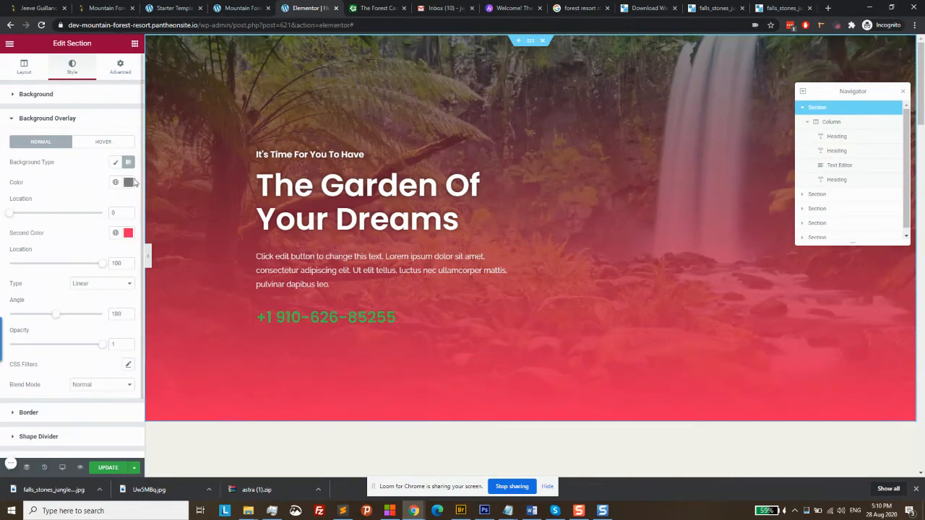
pyautogui.click(128, 183)
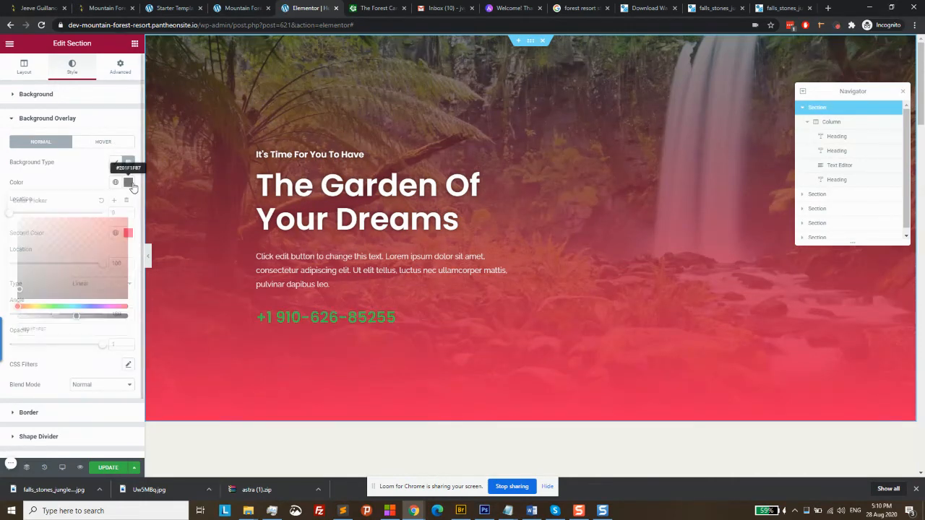
pyautogui.click(23, 229)
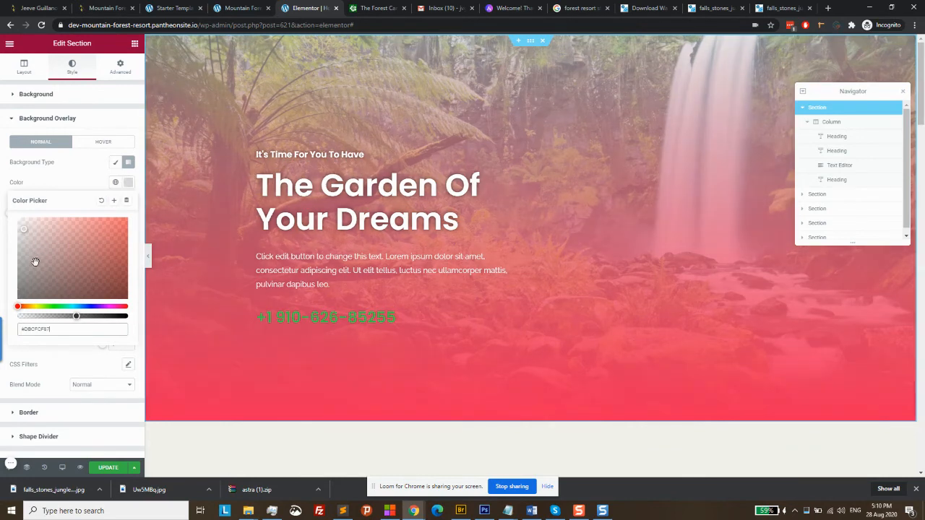
pyautogui.click(43, 305)
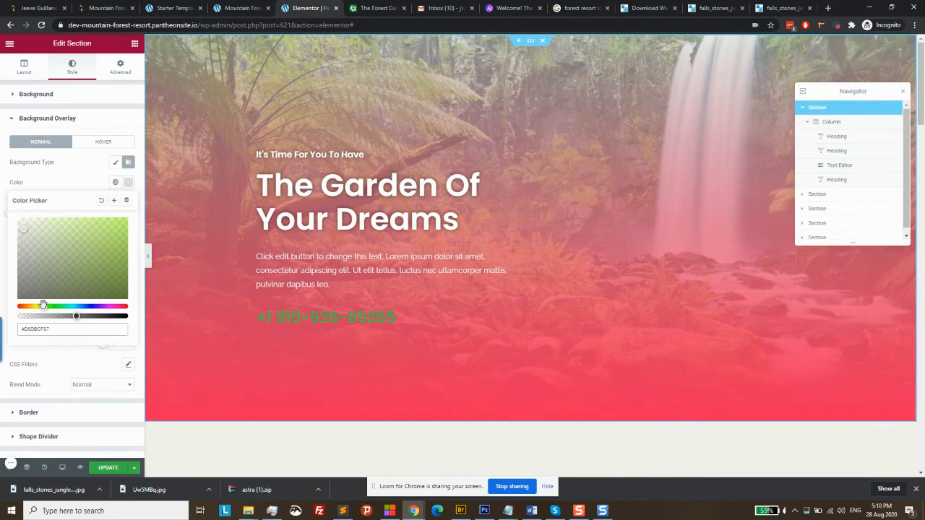
pyautogui.click(52, 306)
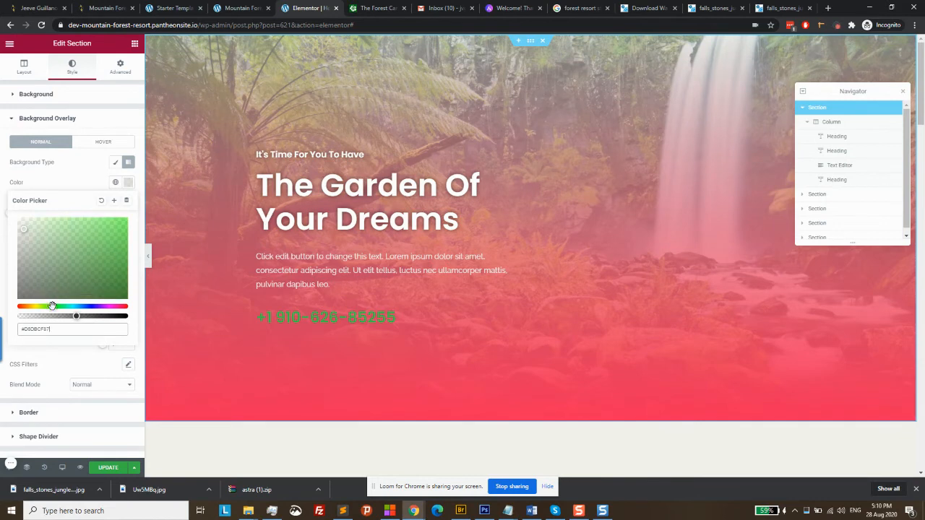
pyautogui.click(50, 225)
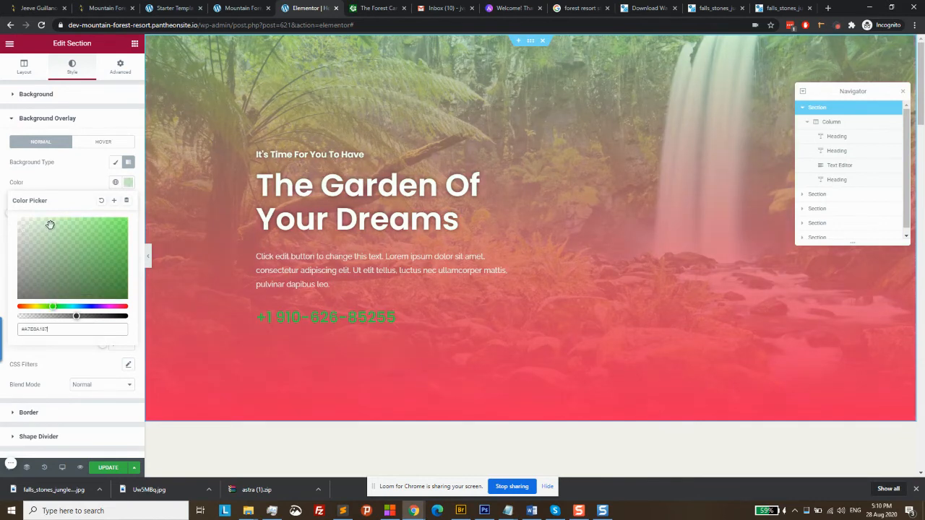
pyautogui.click(93, 188)
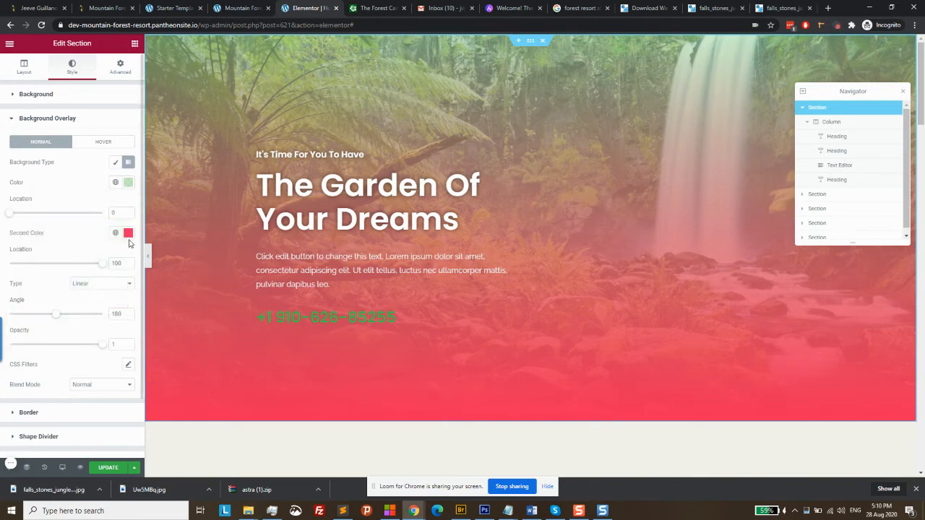
# Make the gradient's second colour semi-transparent near-black, save, and view the live page
pyautogui.click(128, 232)
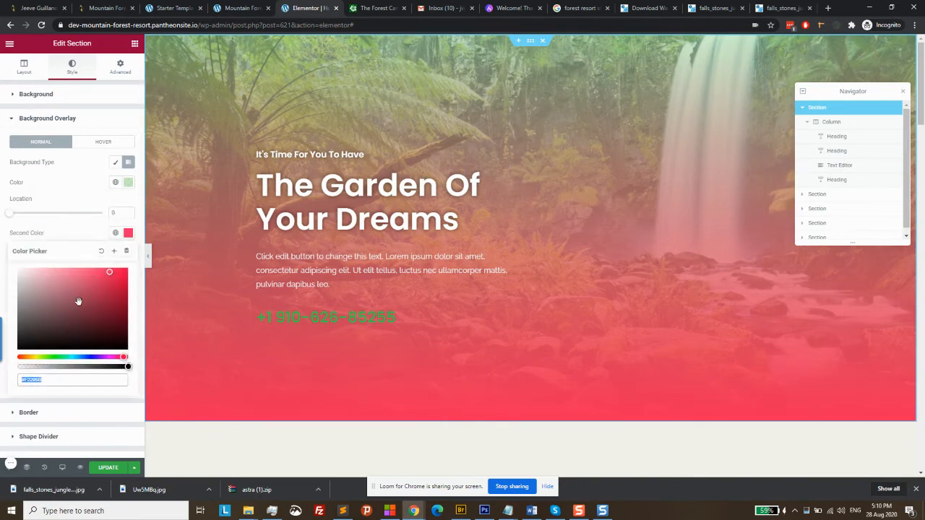
pyautogui.click(20, 340)
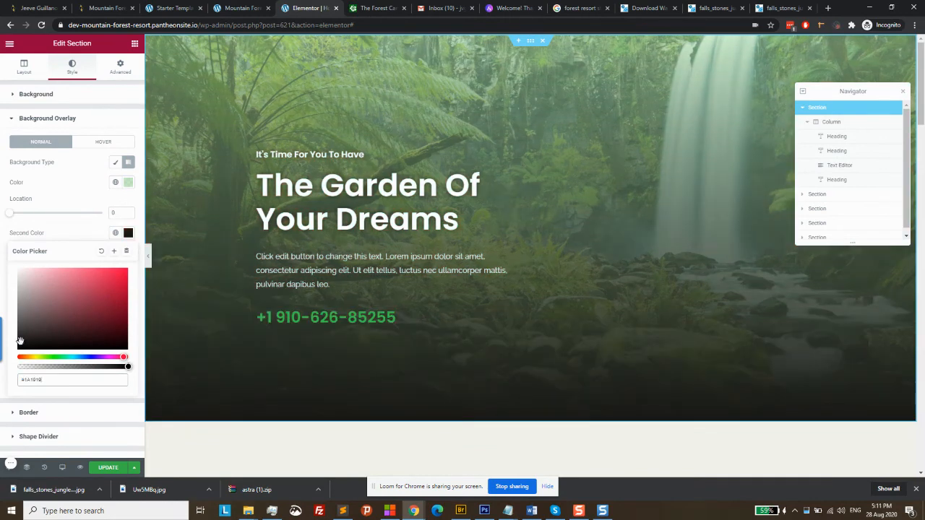
pyautogui.click(75, 201)
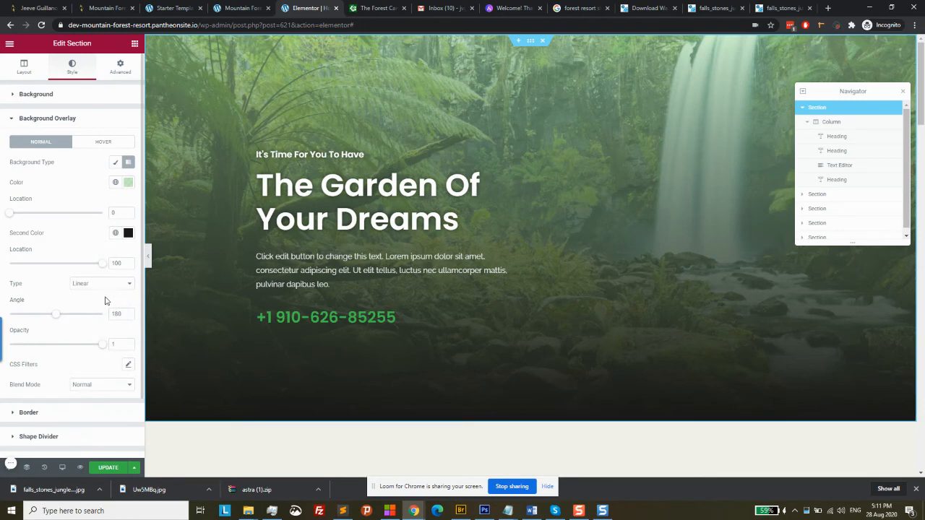
pyautogui.click(128, 232)
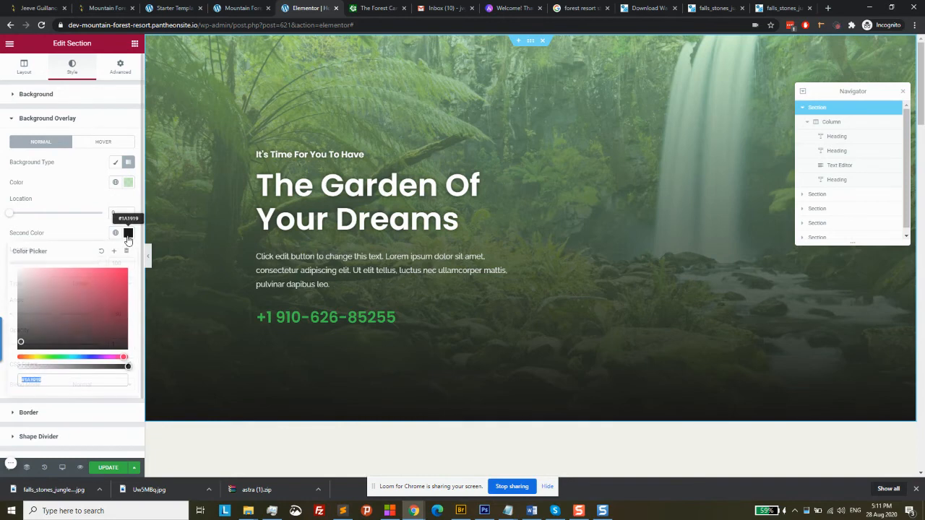
pyautogui.click(74, 368)
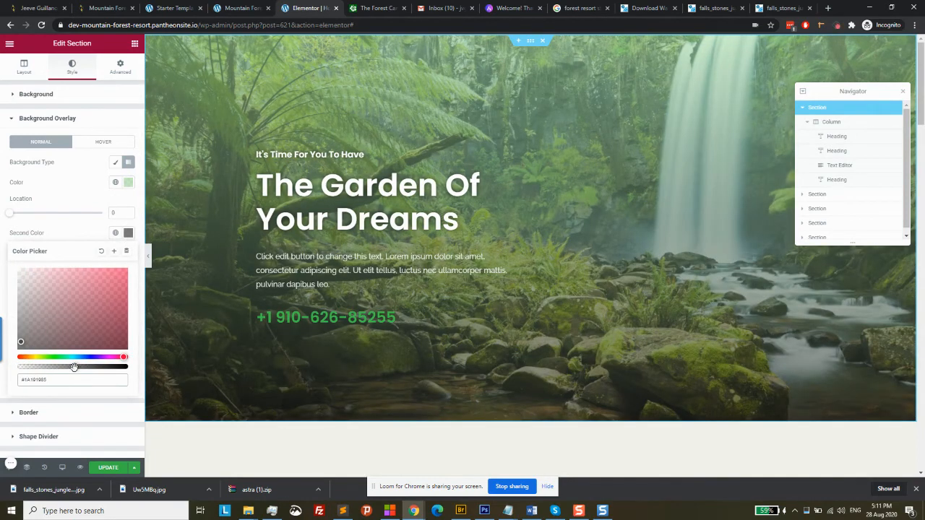
pyautogui.click(108, 468)
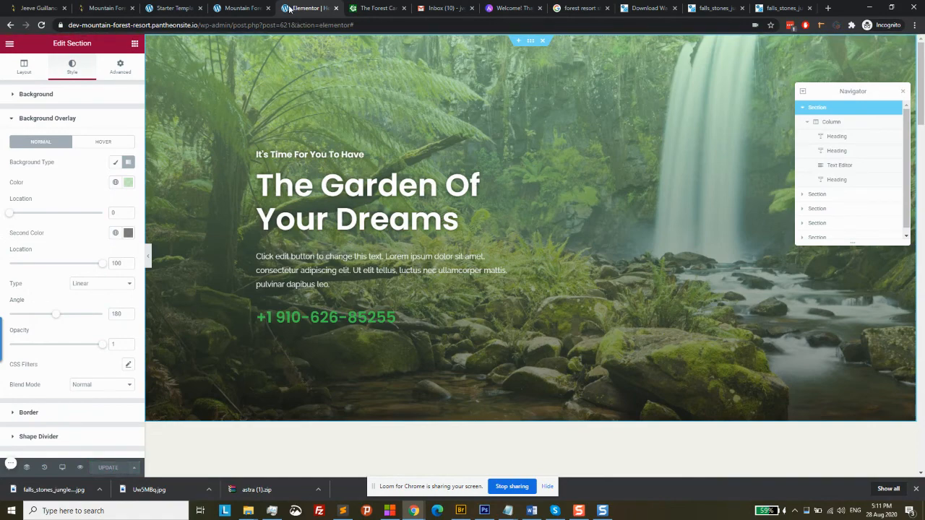
pyautogui.click(243, 8)
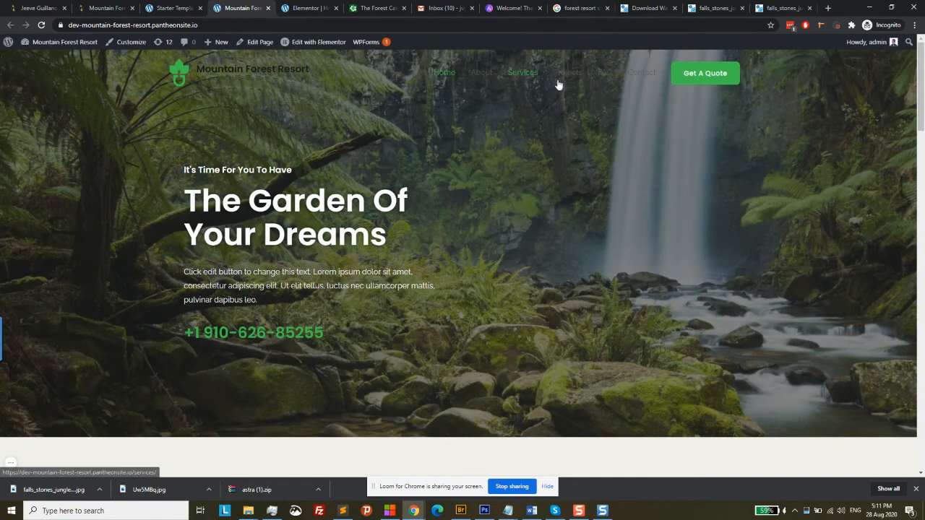
# Reload the live homepage to inspect the green overlay, then return to the Elementor editor
pyautogui.click(42, 26)
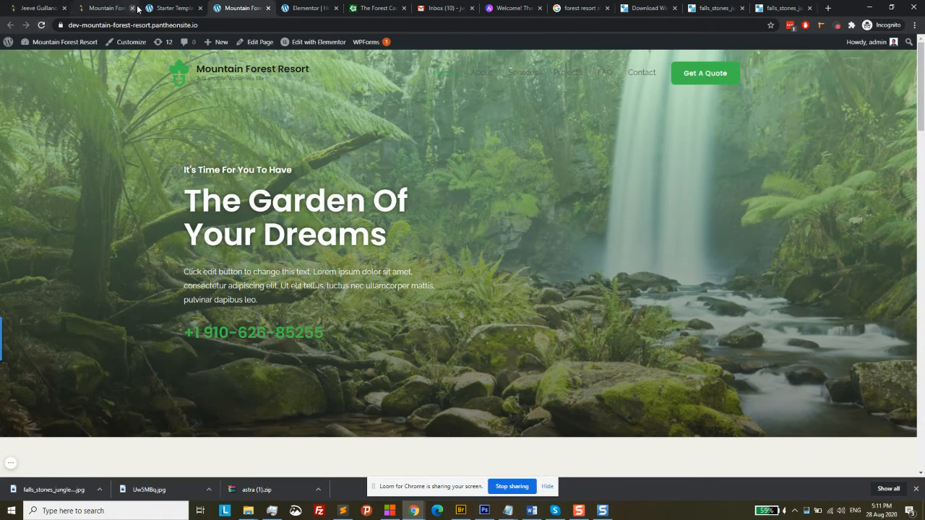
pyautogui.click(165, 7)
pyautogui.click(297, 7)
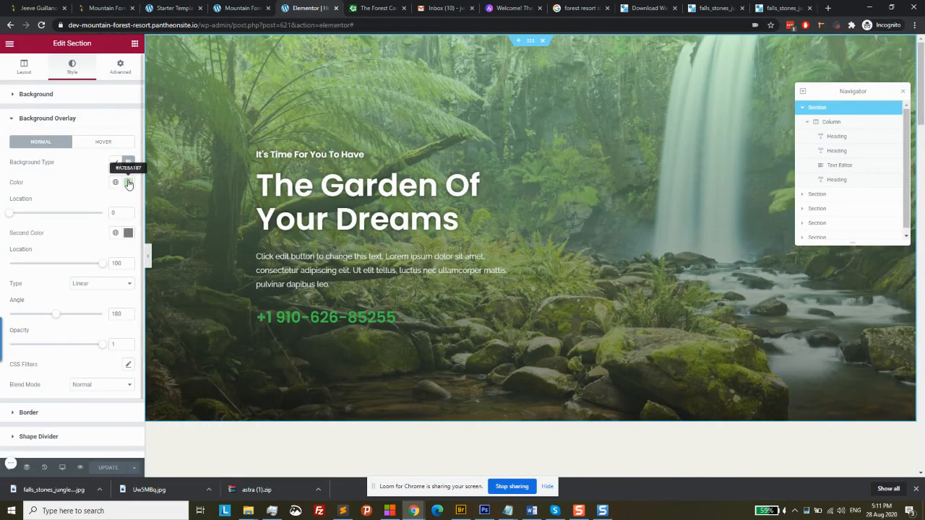
# Change the overlay's first colour to a paler, more transparent green, update the page, then view the live site
pyautogui.click(128, 184)
pyautogui.click(35, 222)
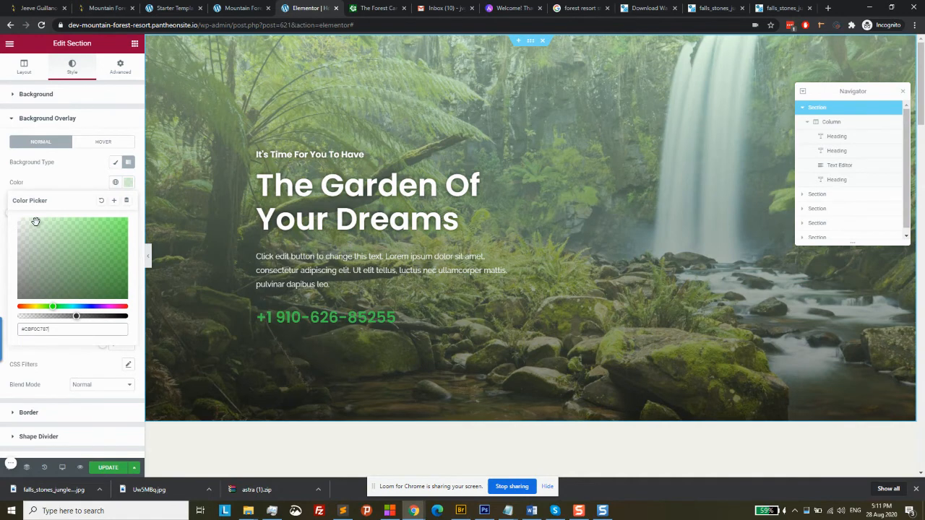
pyautogui.click(29, 220)
pyautogui.click(69, 316)
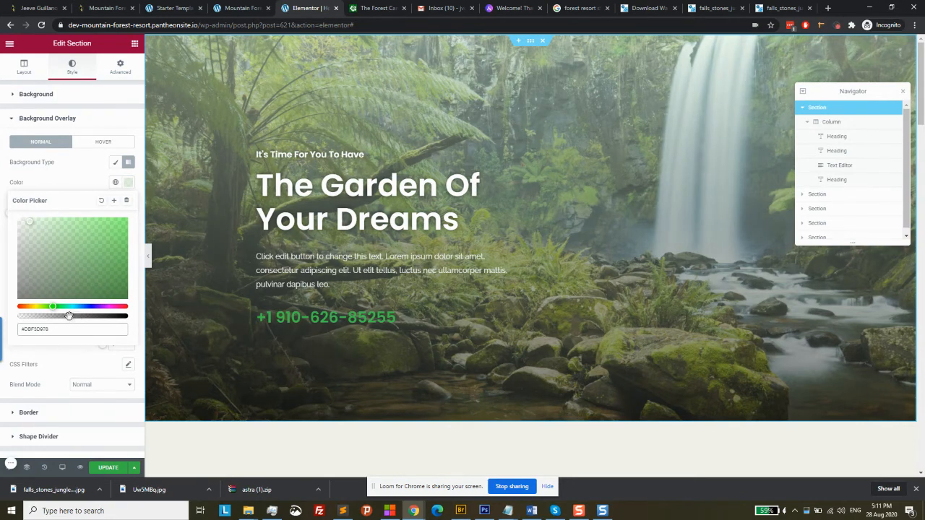
pyautogui.click(109, 468)
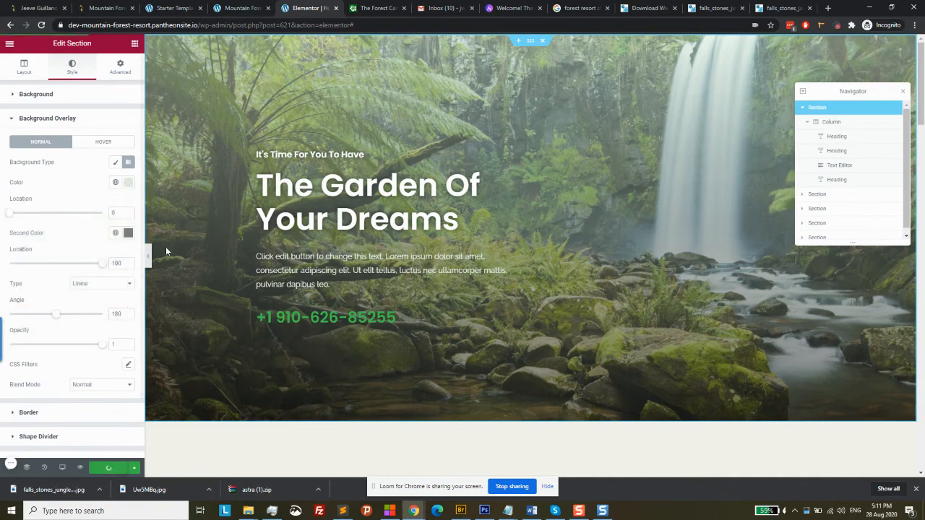
pyautogui.click(241, 7)
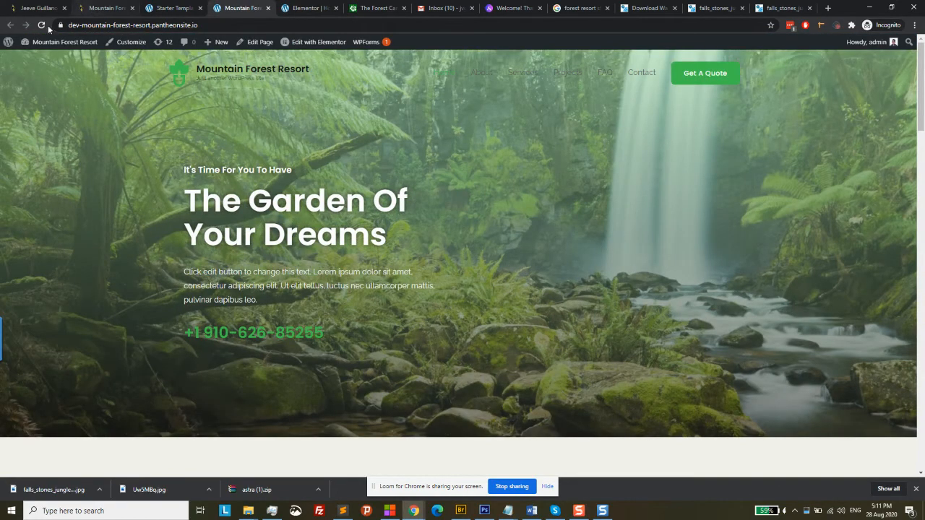
# Refresh the homepage to check the lighter overlay, then launch the Customizer from the admin bar
pyautogui.click(42, 25)
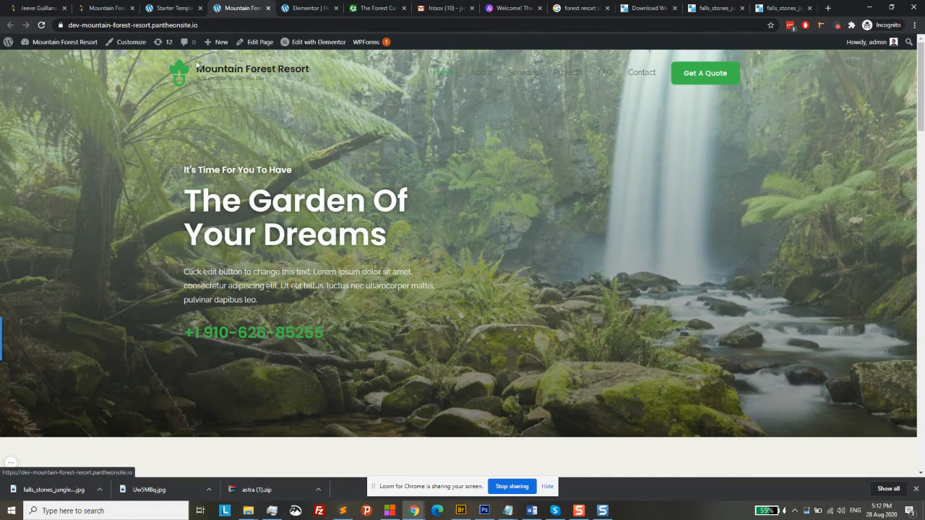
pyautogui.click(146, 46)
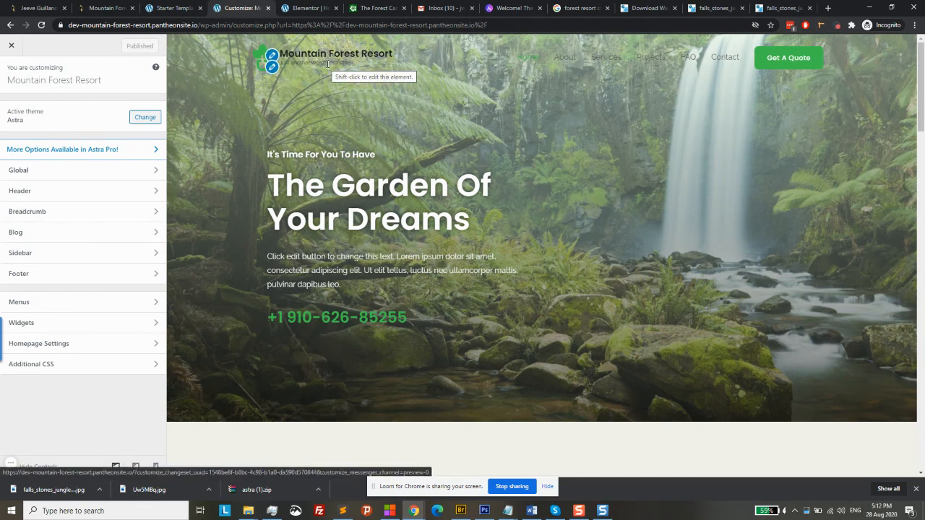
# Load the homepage in the Customizer preview and open the Header settings group
pyautogui.click(285, 60)
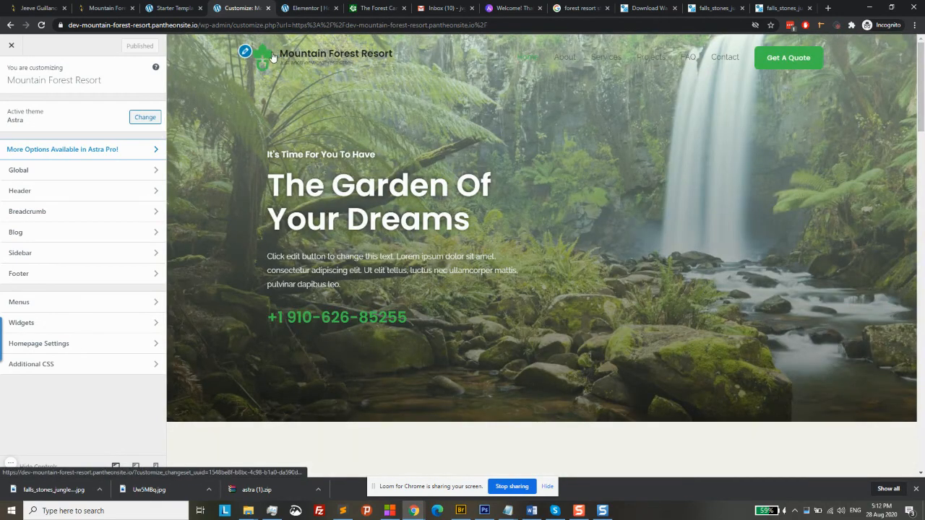
pyautogui.click(283, 60)
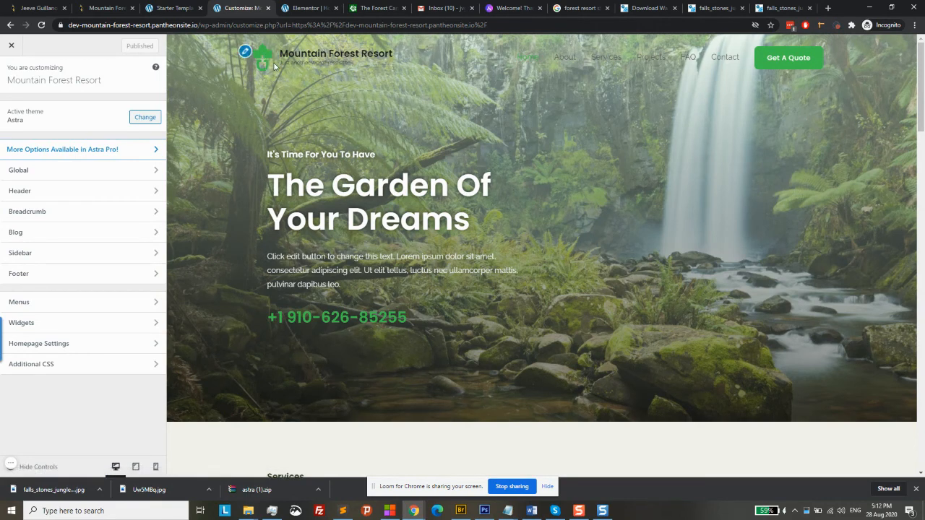
pyautogui.click(64, 190)
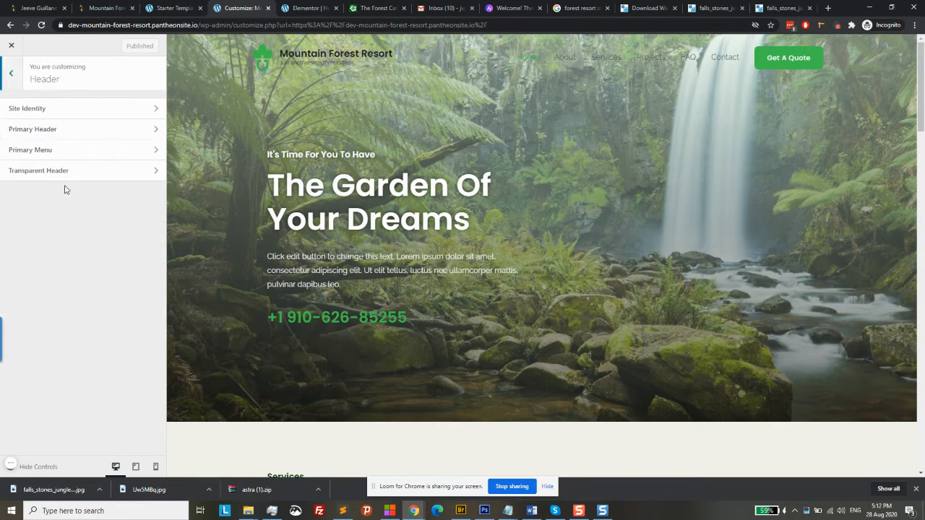
# Look through the Site Identity settings, including the site title typography options
pyautogui.click(75, 115)
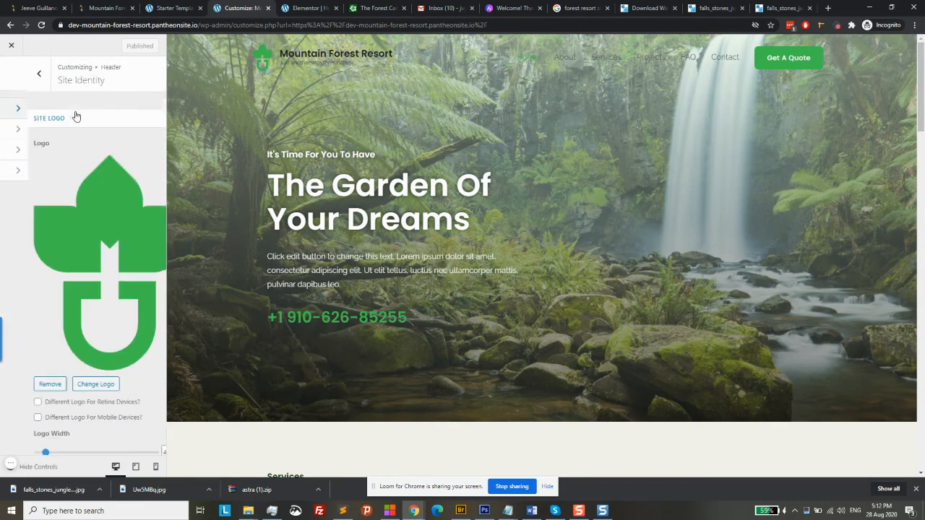
pyautogui.scroll(-3, 86, 248)
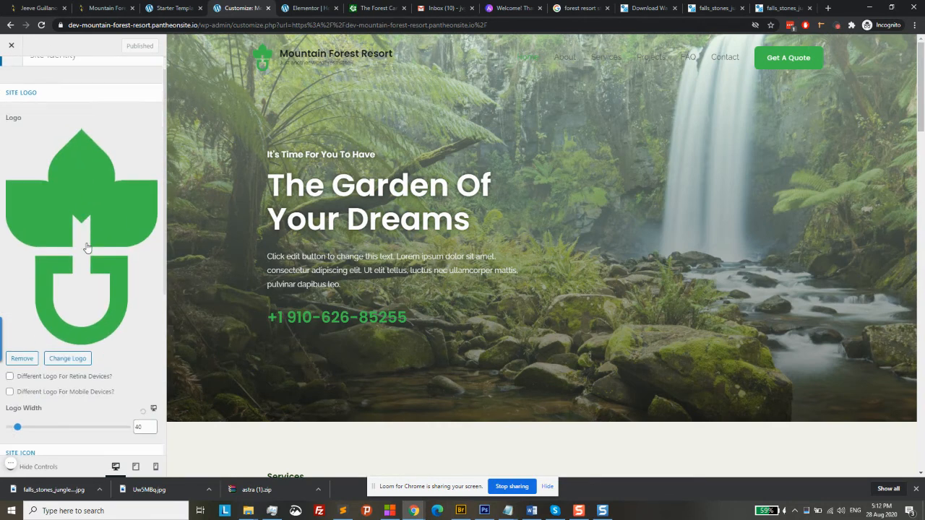
pyautogui.scroll(-2, 86, 247)
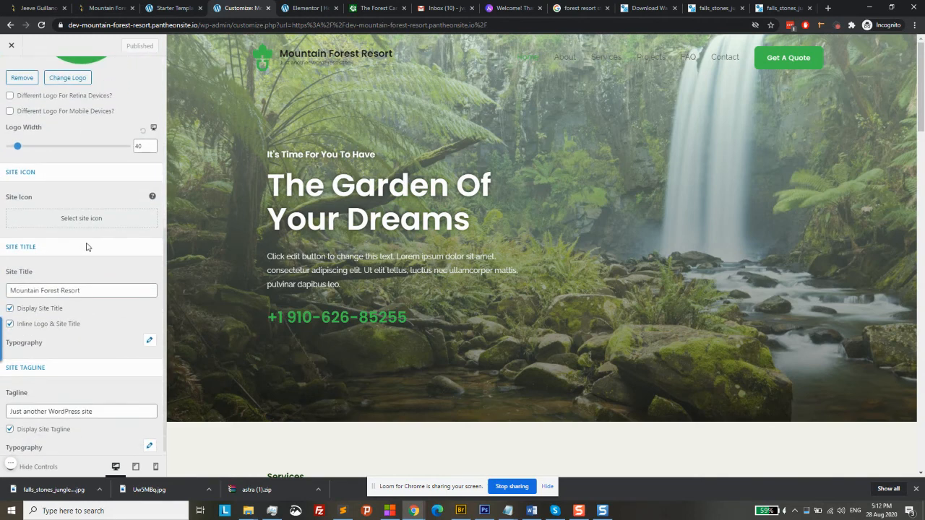
pyautogui.click(149, 337)
pyautogui.click(149, 336)
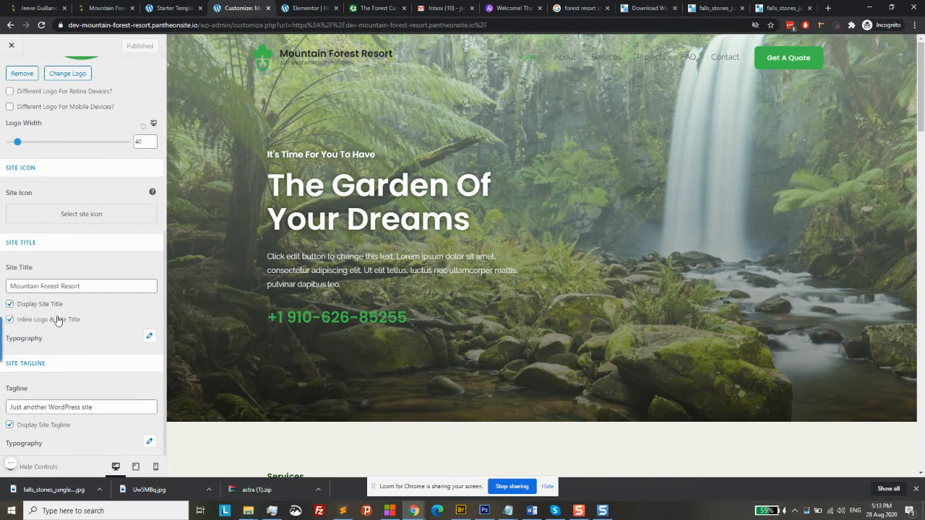
pyautogui.scroll(3, 58, 321)
pyautogui.scroll(1, 58, 321)
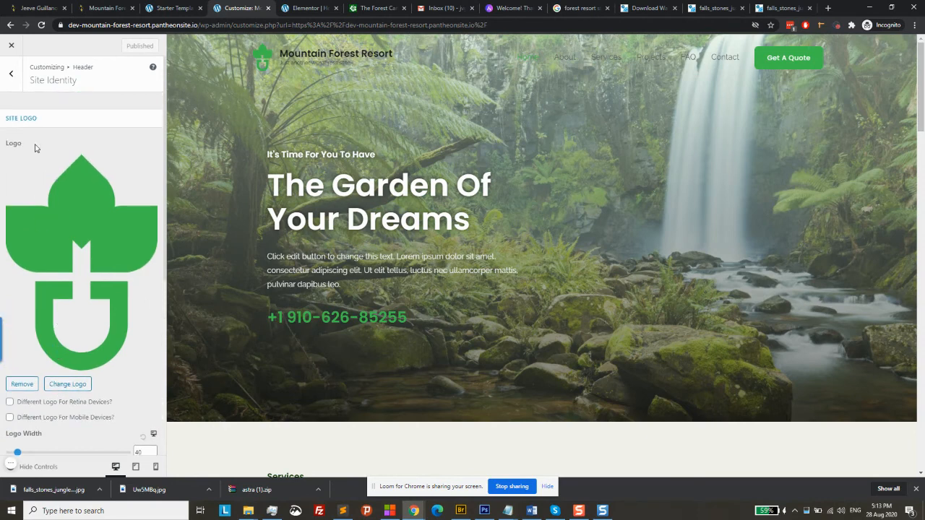
# Go back to the Header list, glance at Primary Header, then open Transparent Header
pyautogui.click(9, 78)
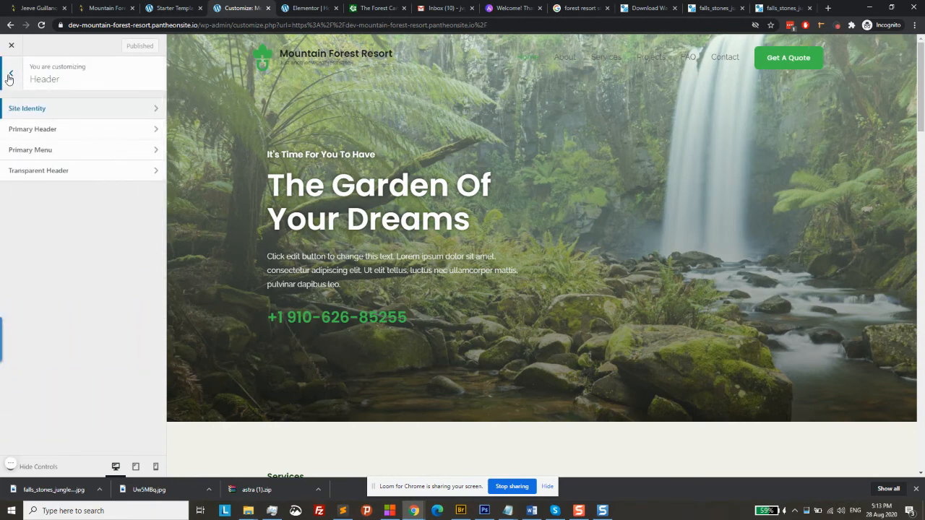
pyautogui.click(92, 131)
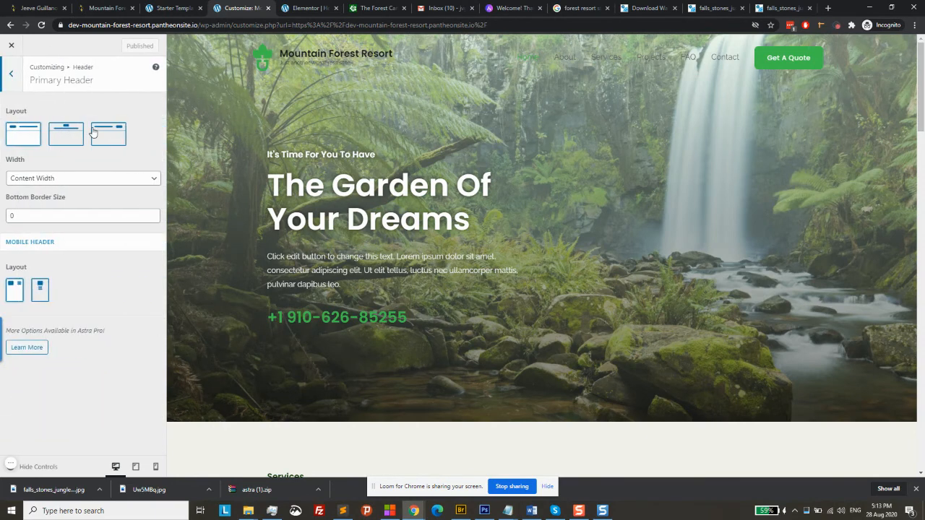
pyautogui.click(17, 78)
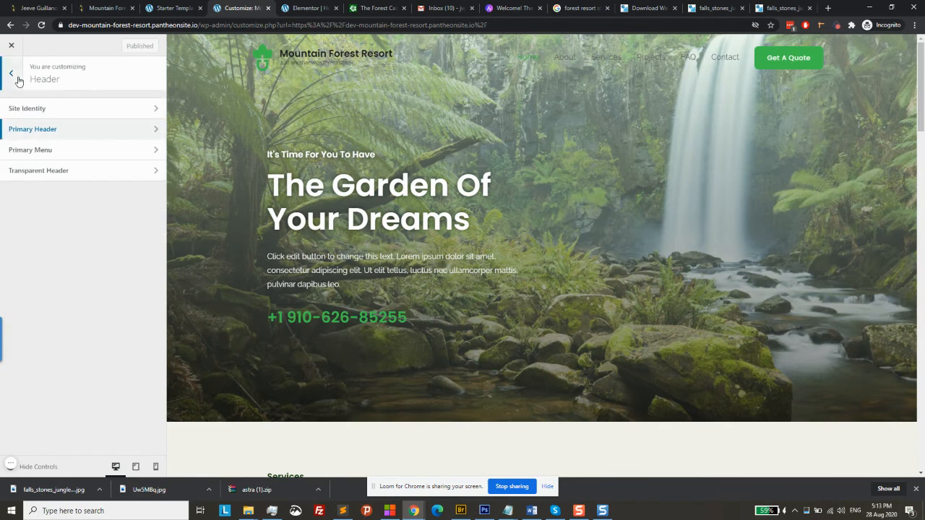
pyautogui.click(34, 172)
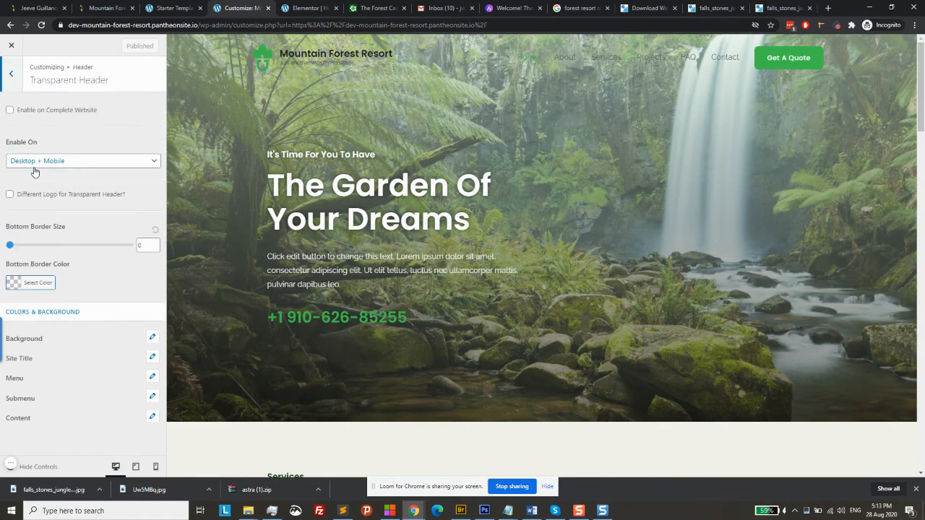
# Set the transparent header's Menu Link/Text Color to white (#ffffff)
pyautogui.click(151, 377)
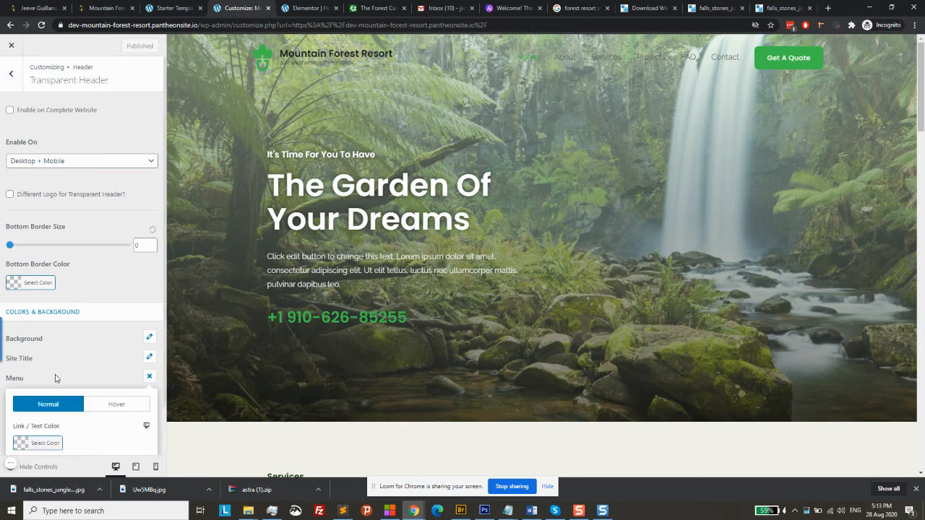
pyautogui.scroll(-1, 54, 378)
pyautogui.click(20, 392)
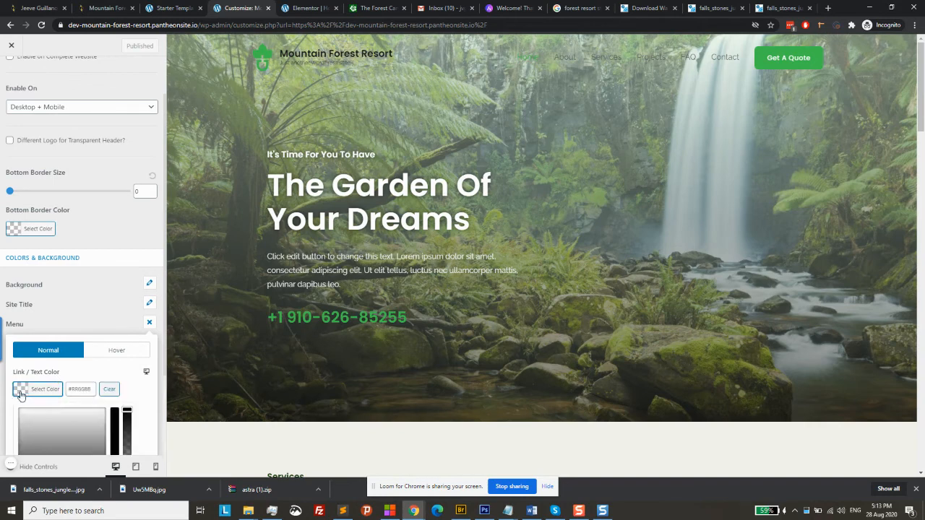
pyautogui.scroll(-2, 61, 393)
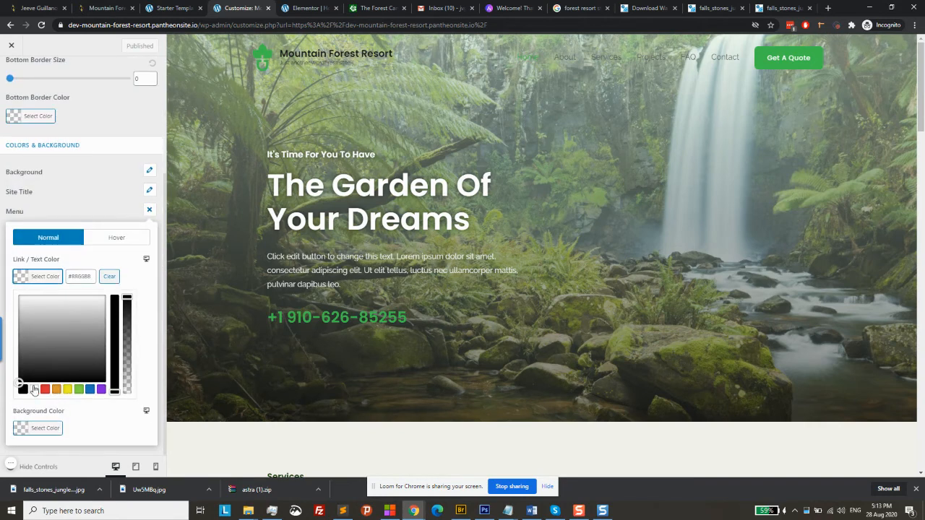
pyautogui.click(34, 391)
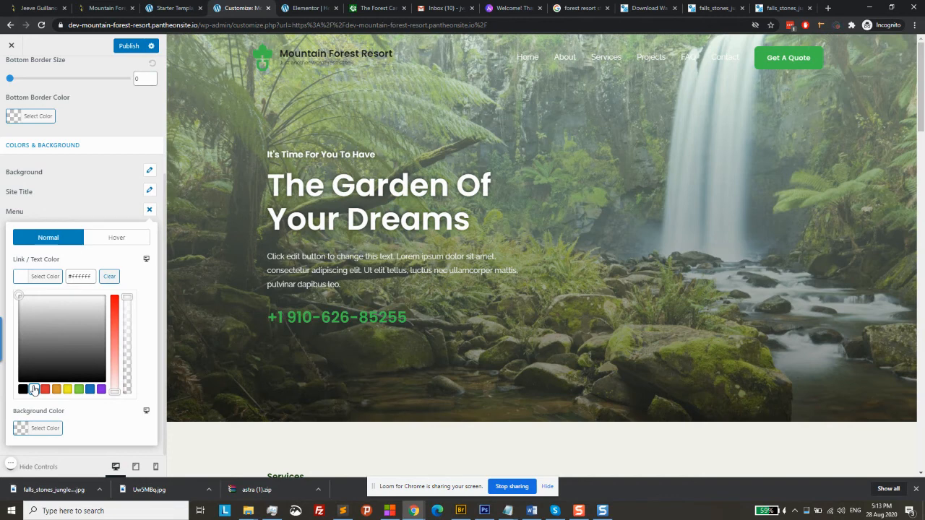
pyautogui.click(115, 214)
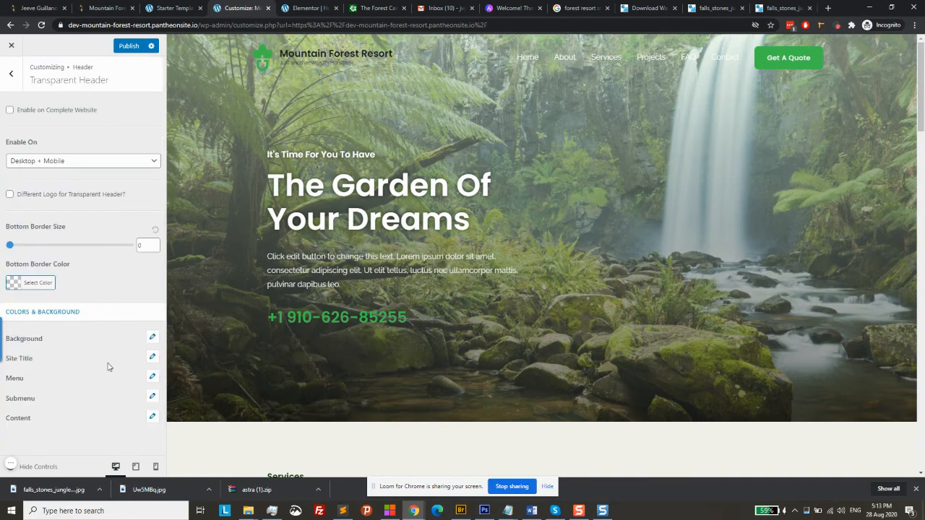
# Set the transparent header's Site Title Color to white
pyautogui.click(153, 359)
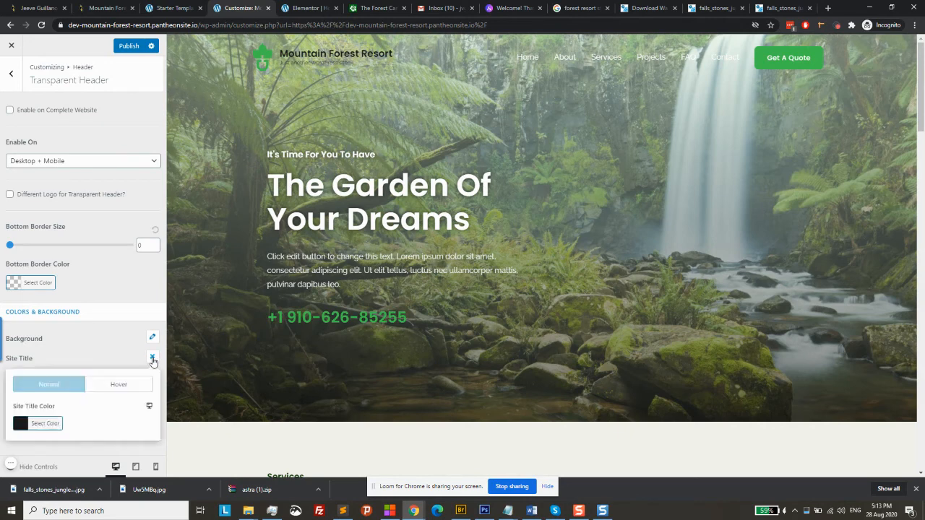
pyautogui.click(21, 432)
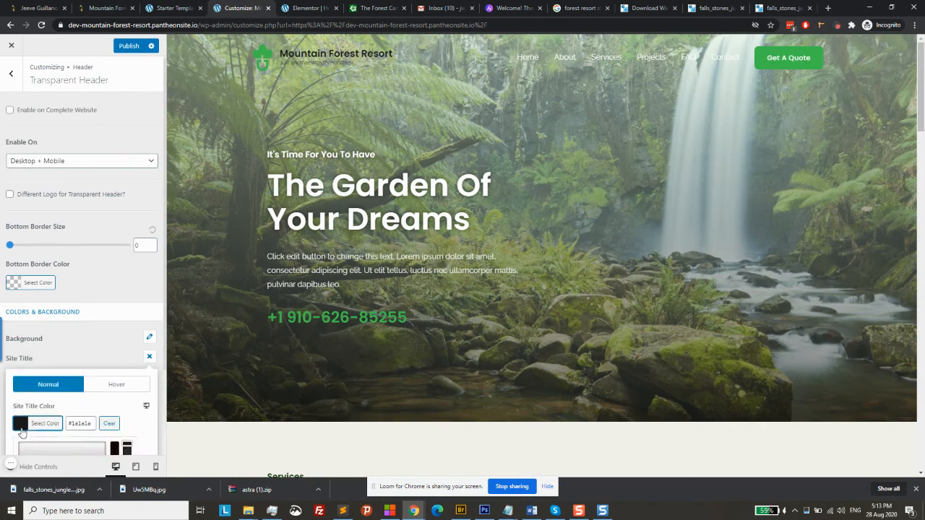
pyautogui.scroll(-2, 62, 422)
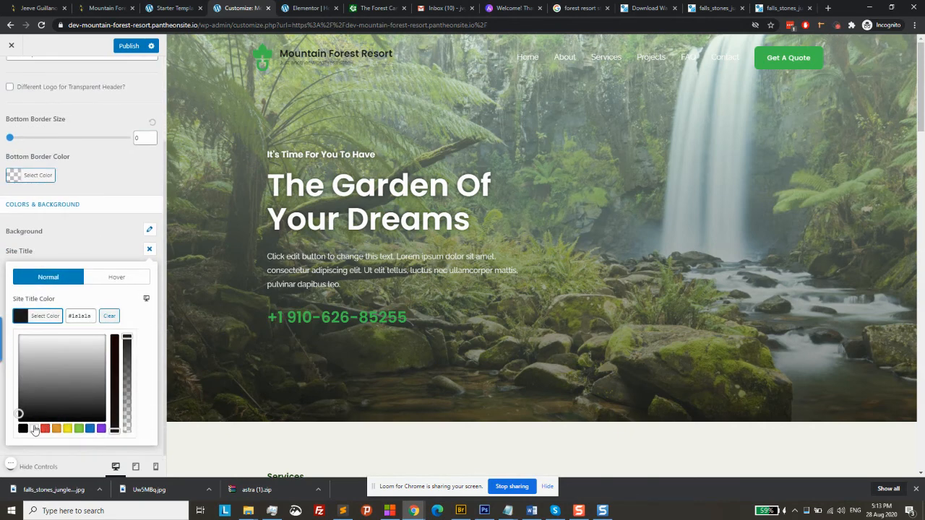
pyautogui.click(34, 428)
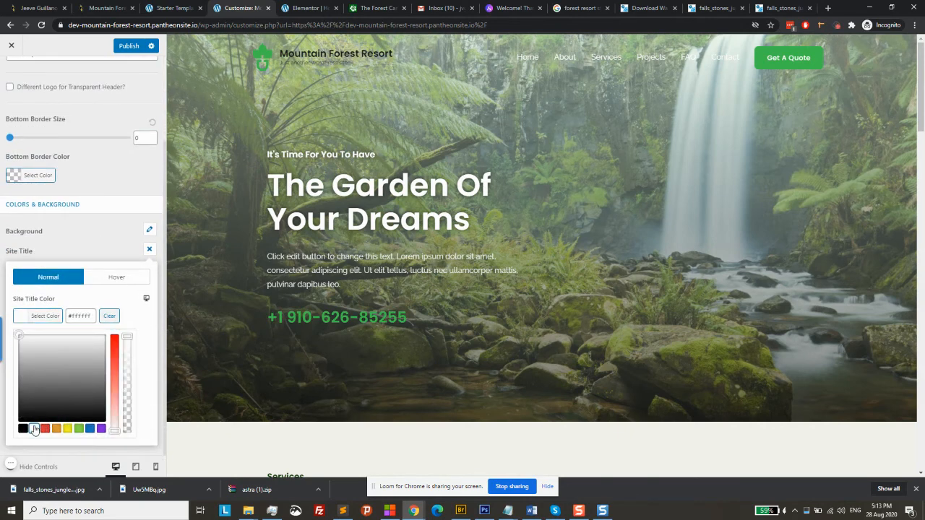
pyautogui.click(112, 231)
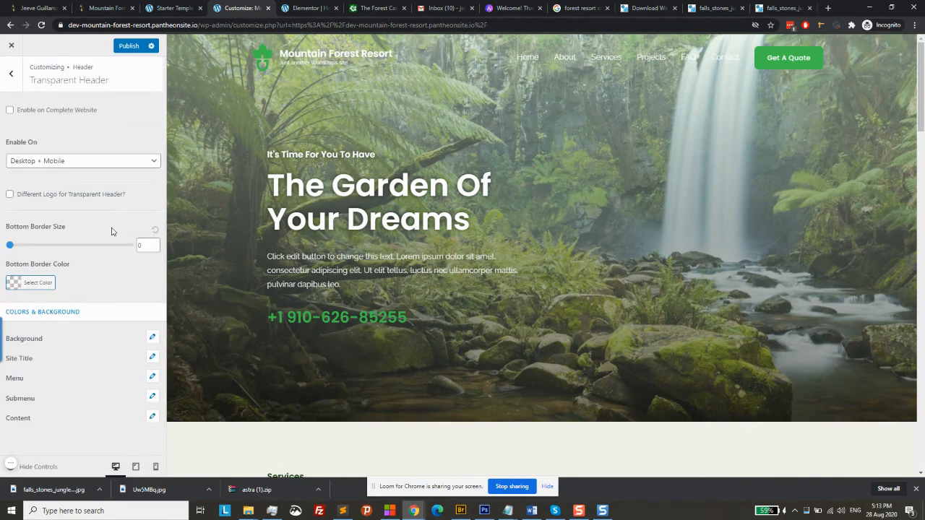
# Recheck the menu colours, then return to the Header sections list
pyautogui.click(152, 377)
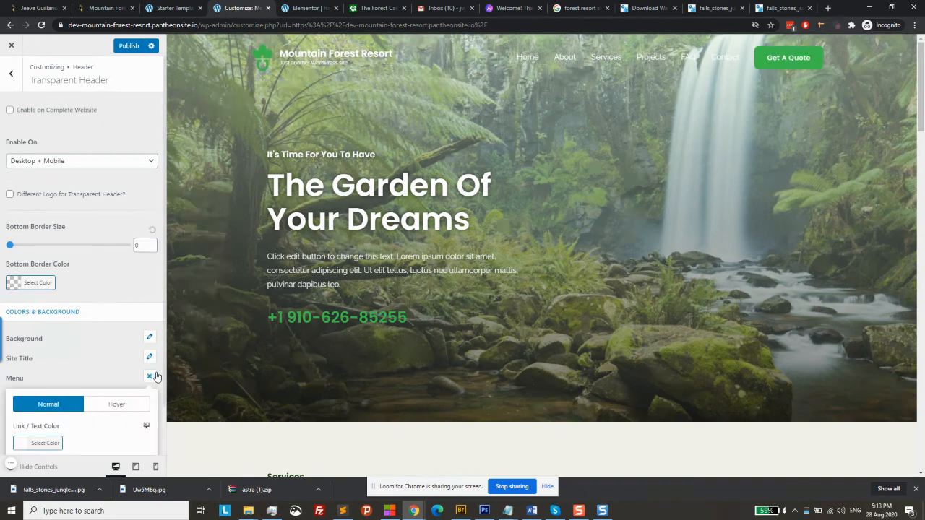
pyautogui.scroll(-1, 156, 377)
pyautogui.scroll(1, 157, 377)
pyautogui.click(11, 76)
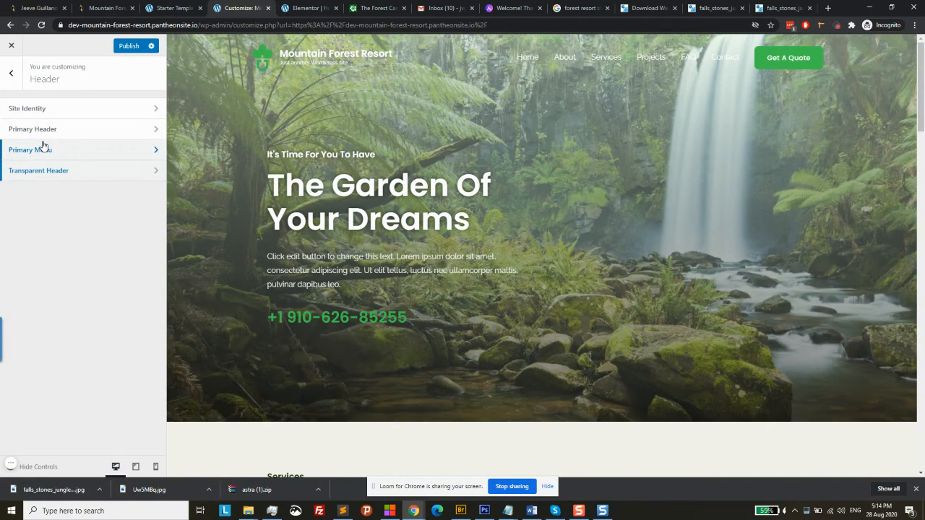
pyautogui.click(43, 147)
# Browse the Primary Menu and Primary Header settings, then go to Site Identity
pyautogui.scroll(-3, 43, 138)
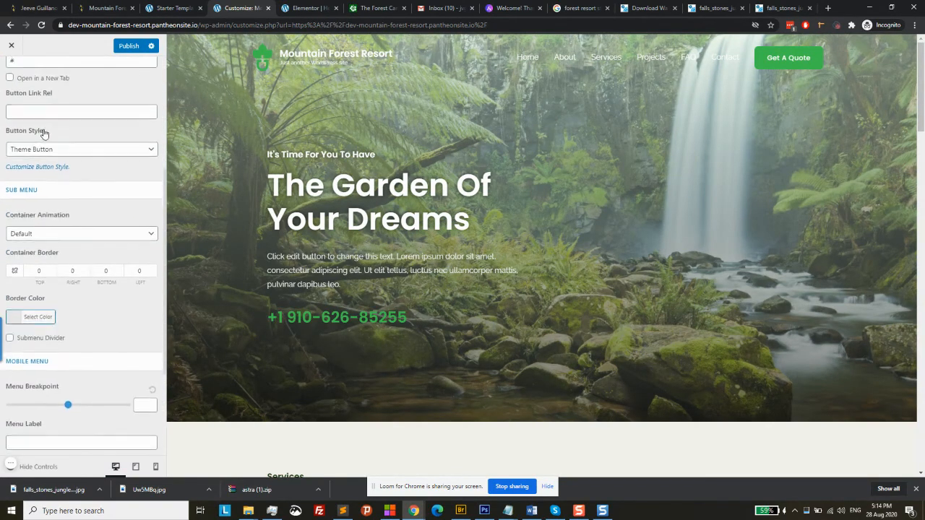
pyautogui.scroll(-2, 44, 133)
pyautogui.scroll(5, 43, 132)
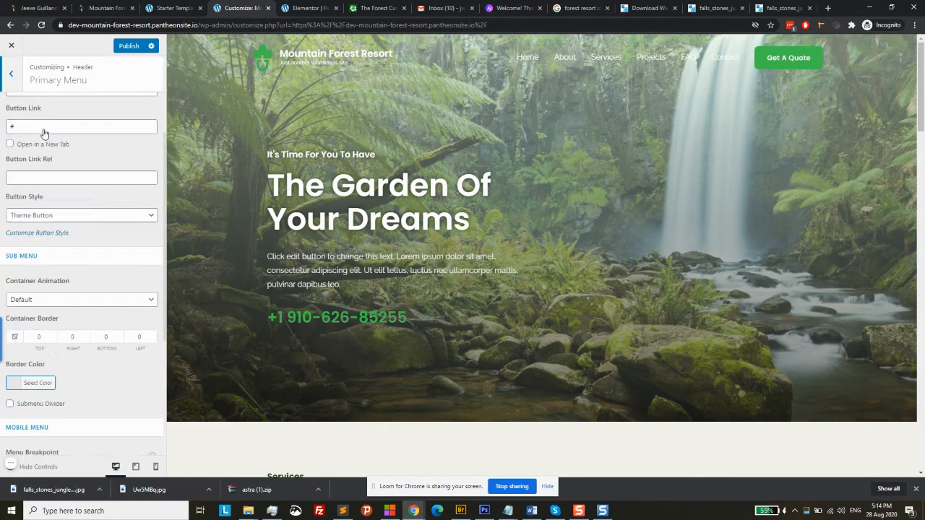
pyautogui.click(16, 77)
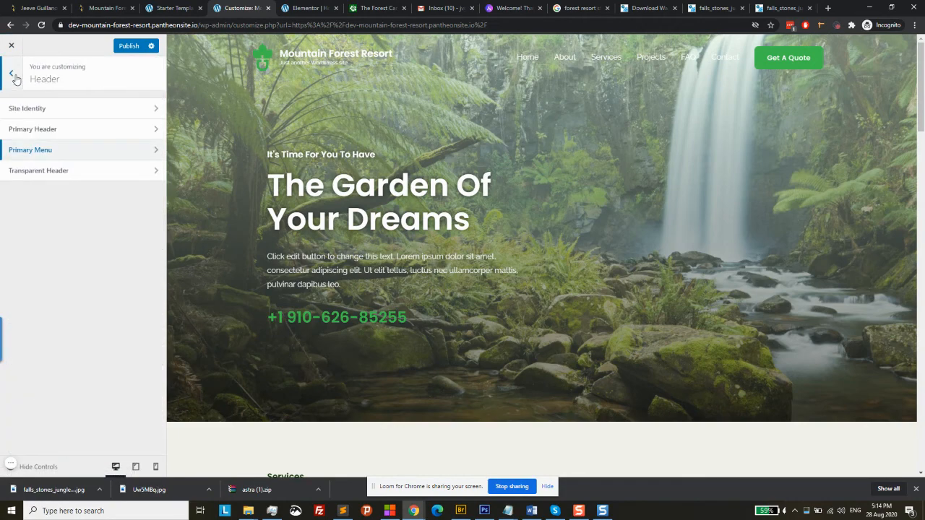
pyautogui.click(43, 128)
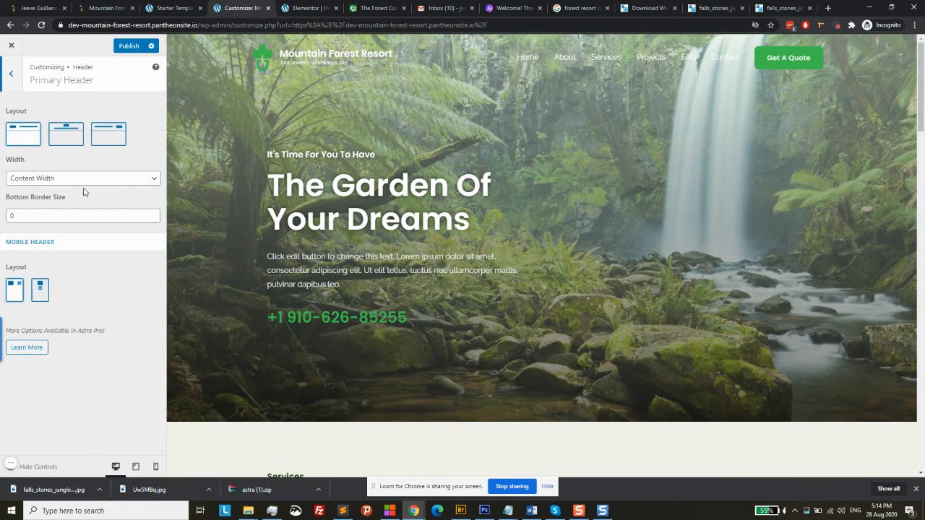
pyautogui.click(16, 76)
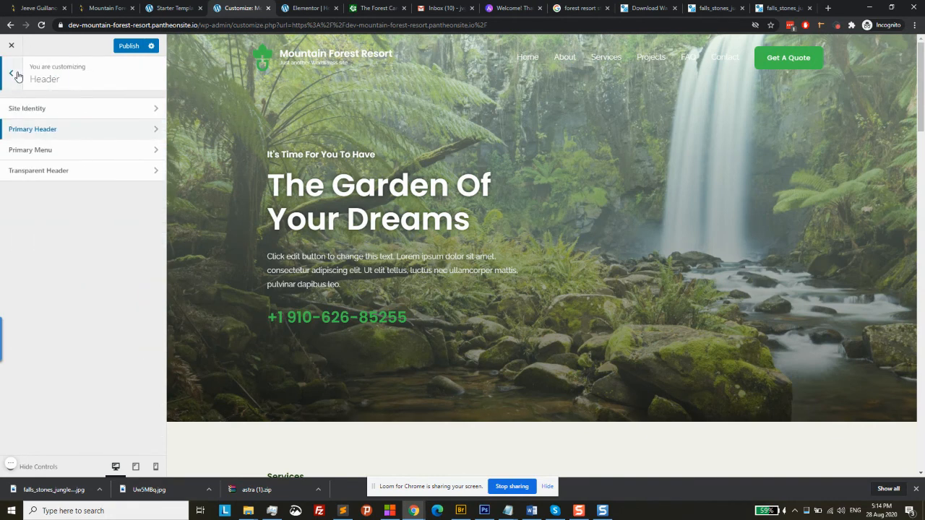
pyautogui.click(21, 109)
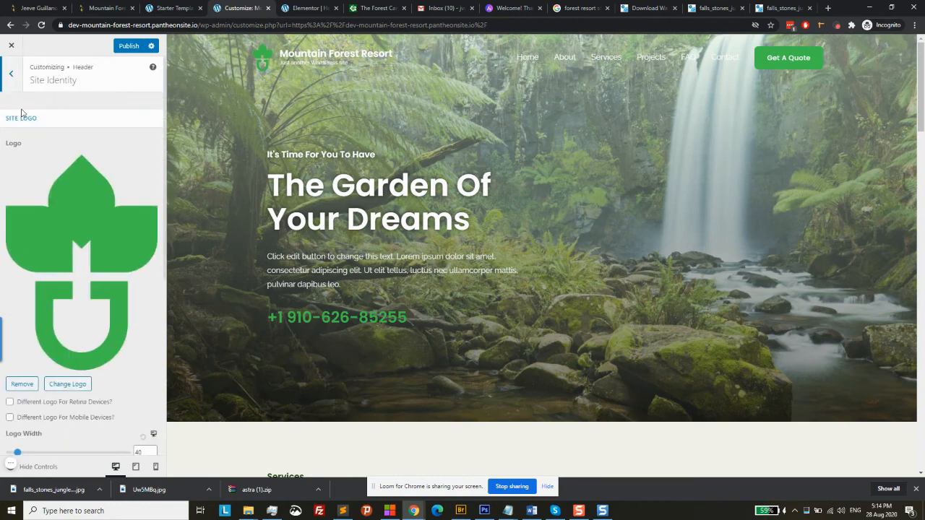
# Increase the Site Tagline Typography size from 11 to 14 px
pyautogui.scroll(-4, 80, 208)
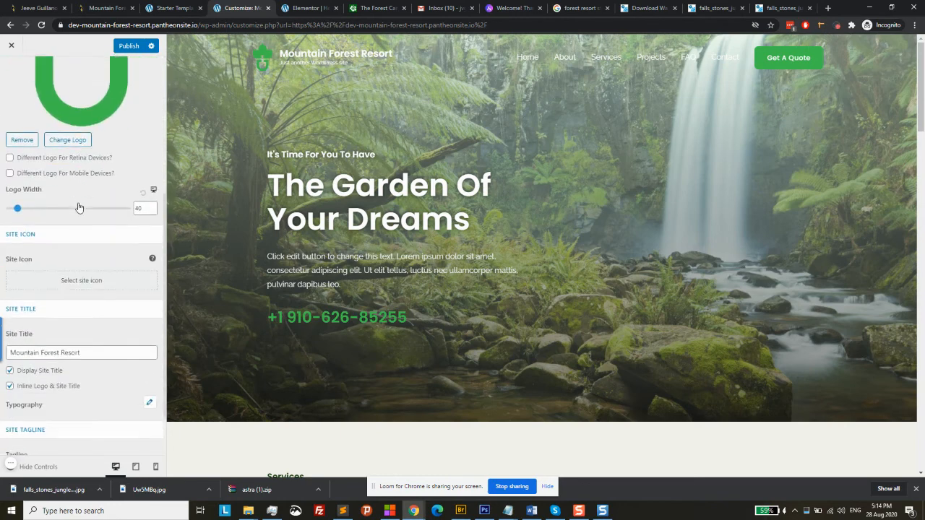
pyautogui.scroll(-1, 79, 208)
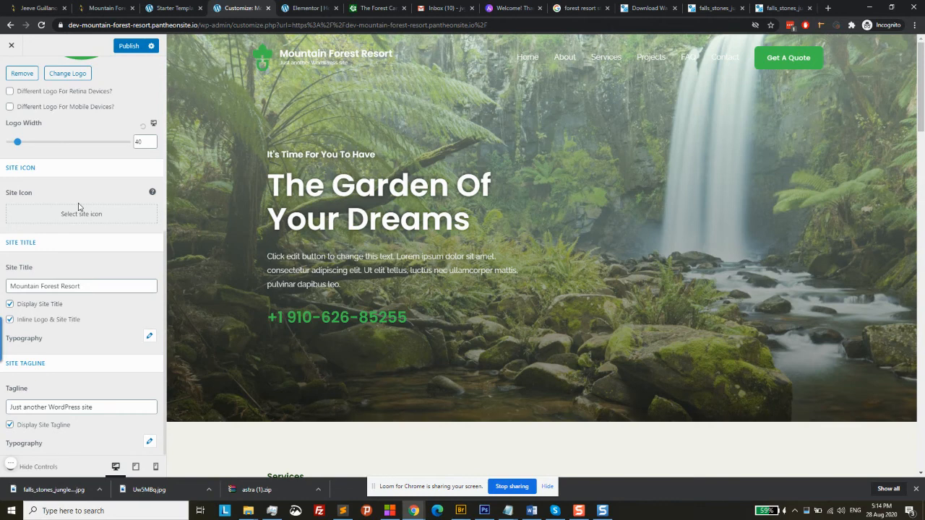
pyautogui.click(150, 443)
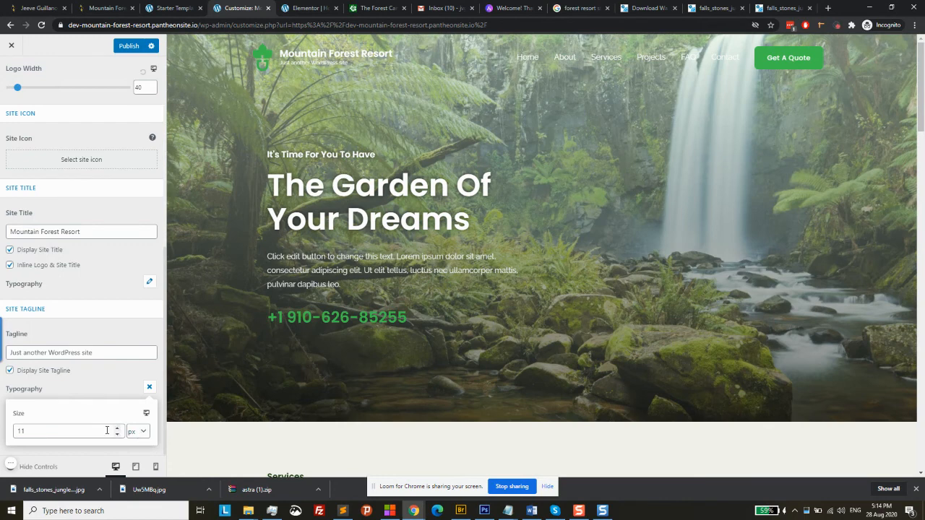
pyautogui.click(118, 428)
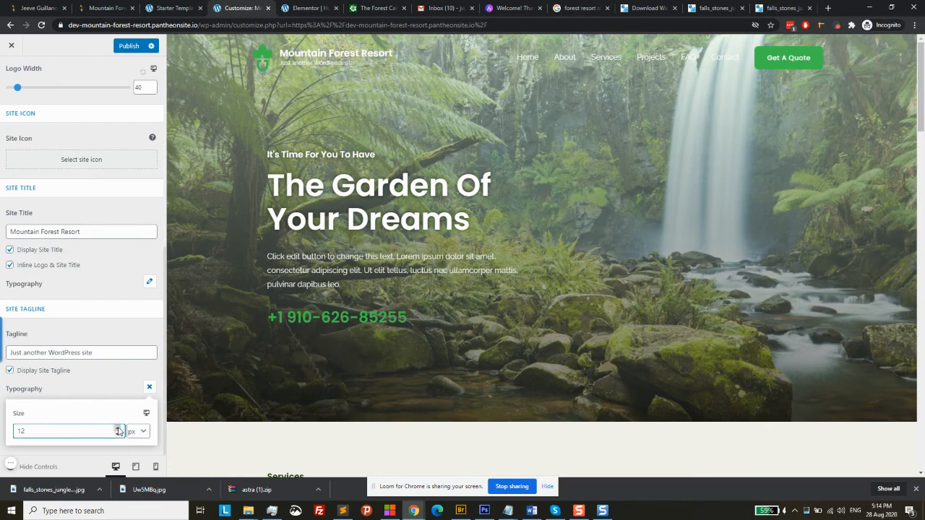
pyautogui.click(117, 428)
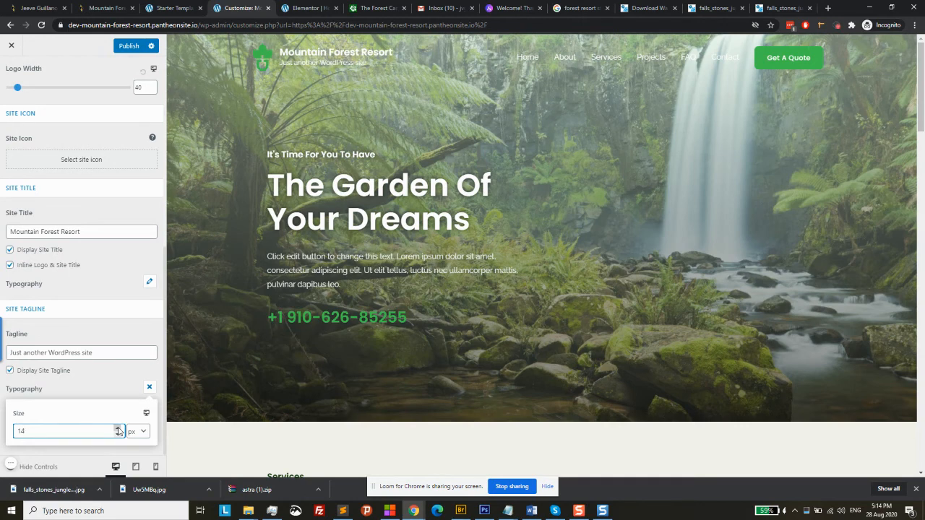
pyautogui.click(110, 389)
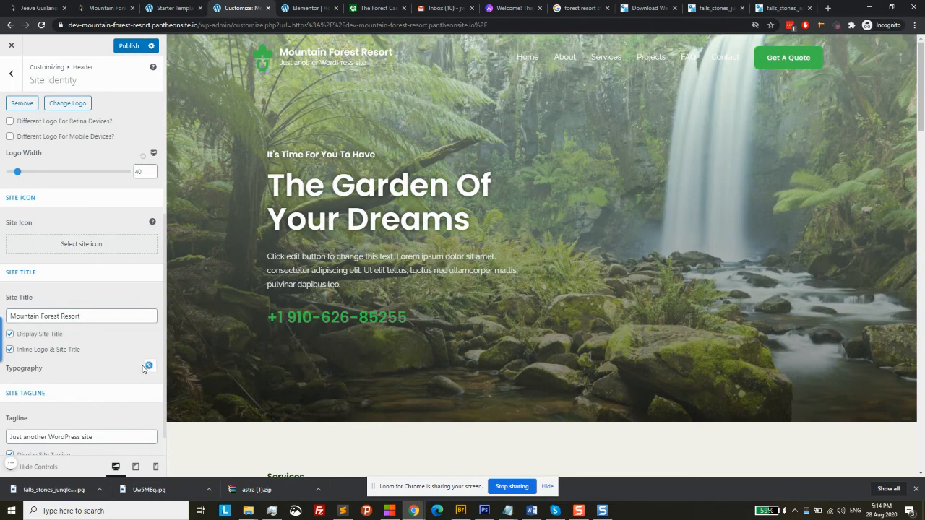
# Look over the site title typography options in Site Identity
pyautogui.click(145, 367)
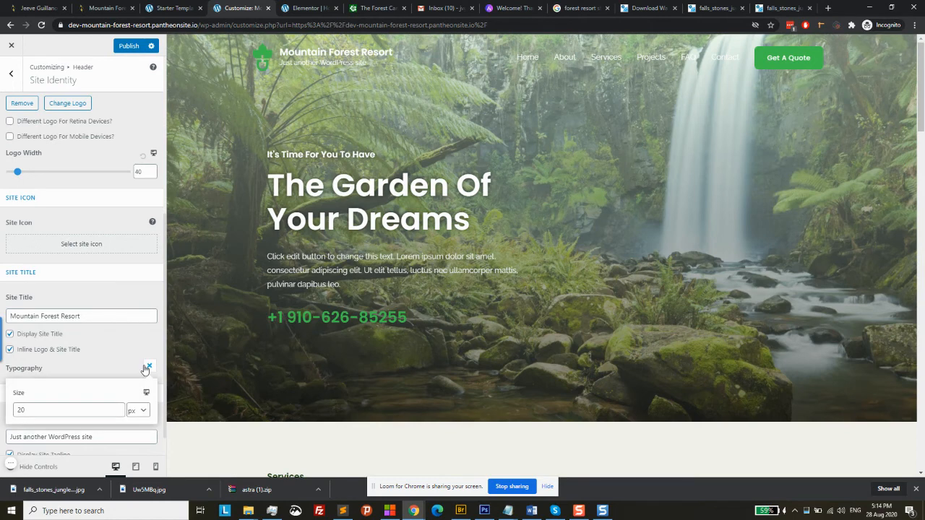
pyautogui.click(112, 366)
pyautogui.scroll(-1, 112, 366)
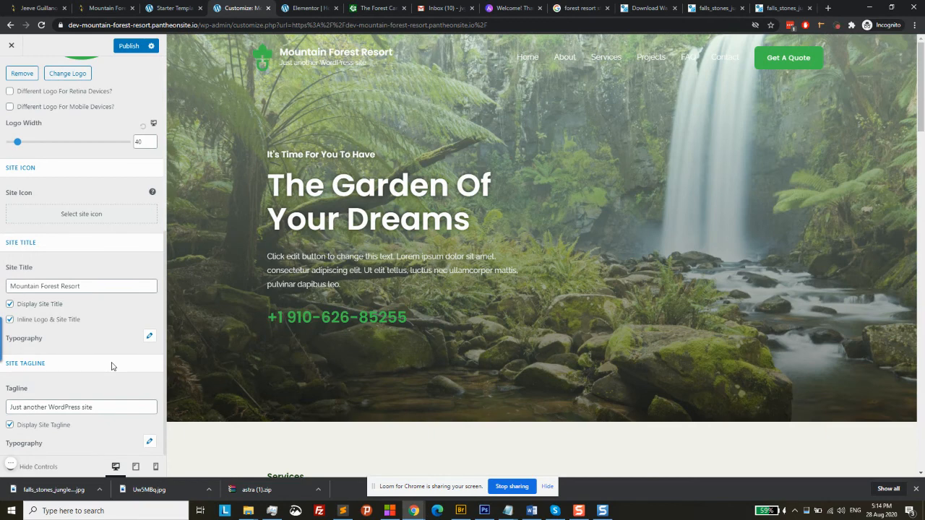
pyautogui.scroll(5, 112, 366)
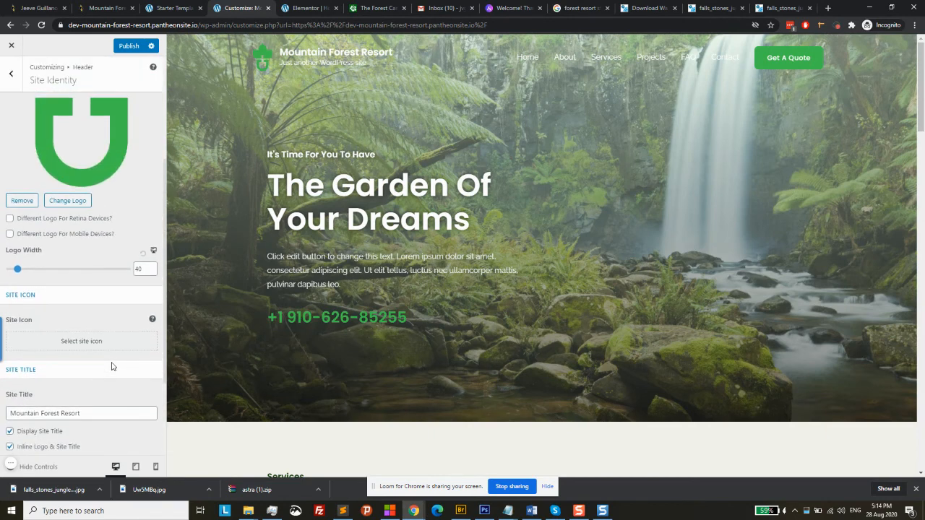
# Review the Primary Header and Primary Menu settings, then return to the Header list
pyautogui.click(21, 80)
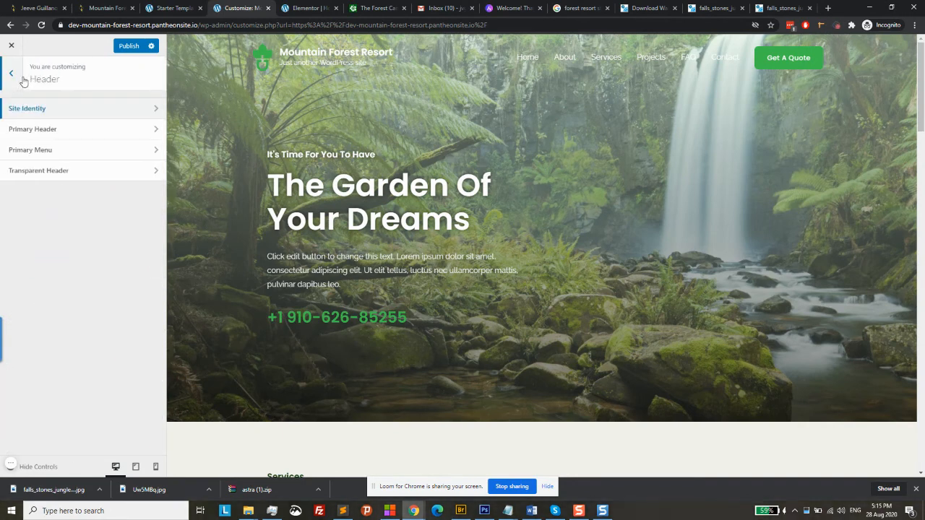
pyautogui.click(70, 131)
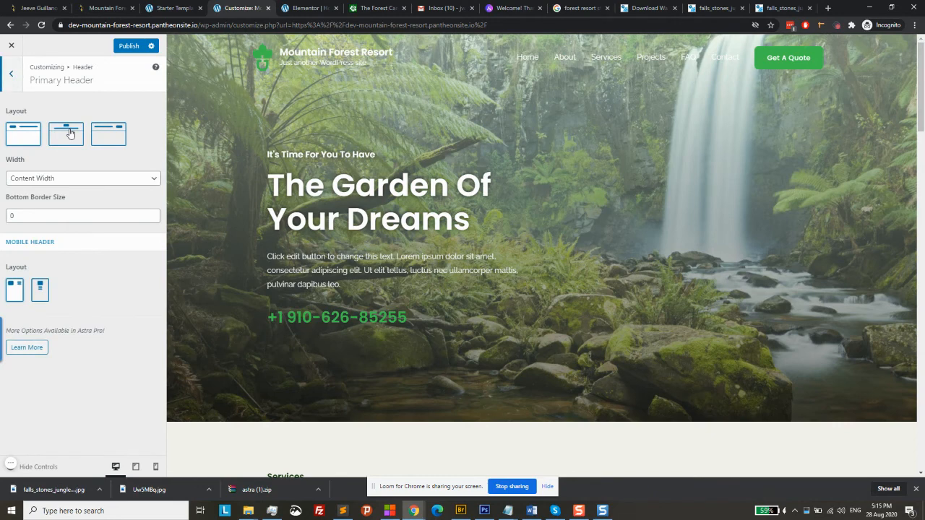
pyautogui.click(16, 89)
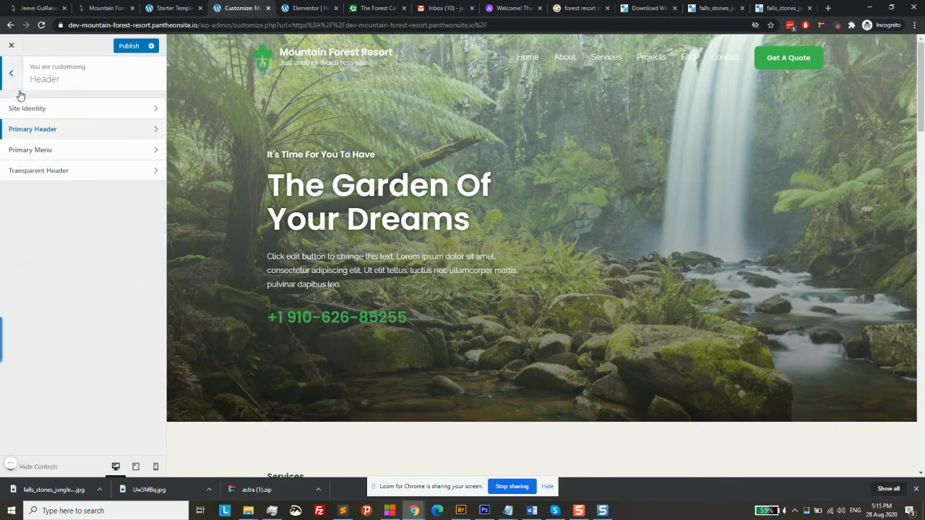
pyautogui.click(40, 151)
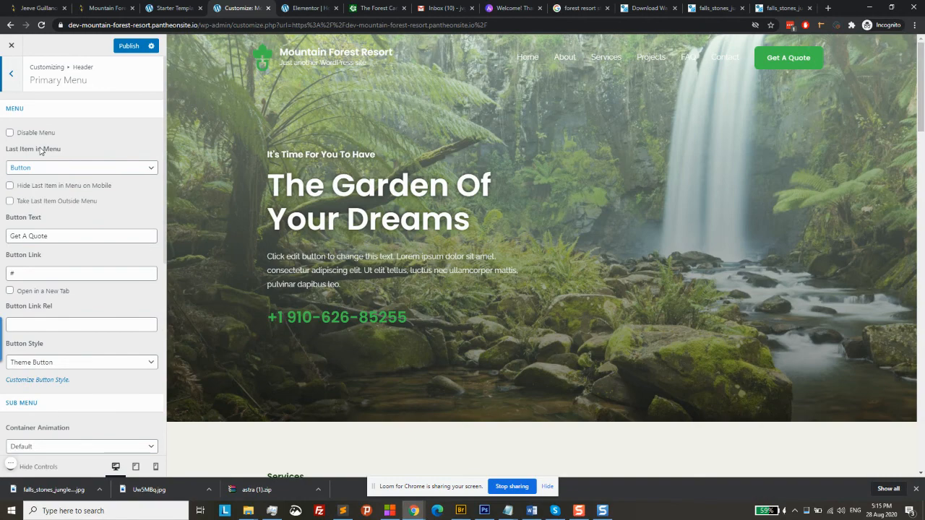
pyautogui.scroll(-3, 110, 210)
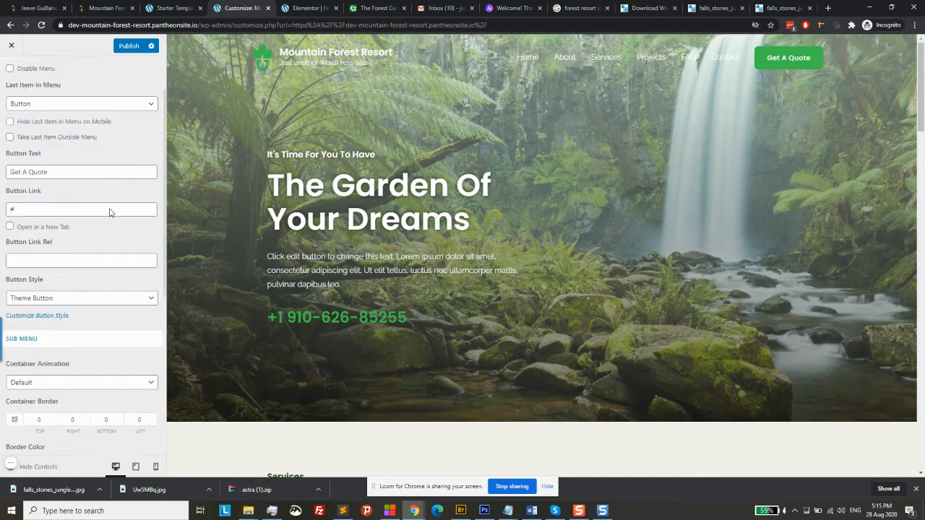
pyautogui.scroll(-2, 110, 213)
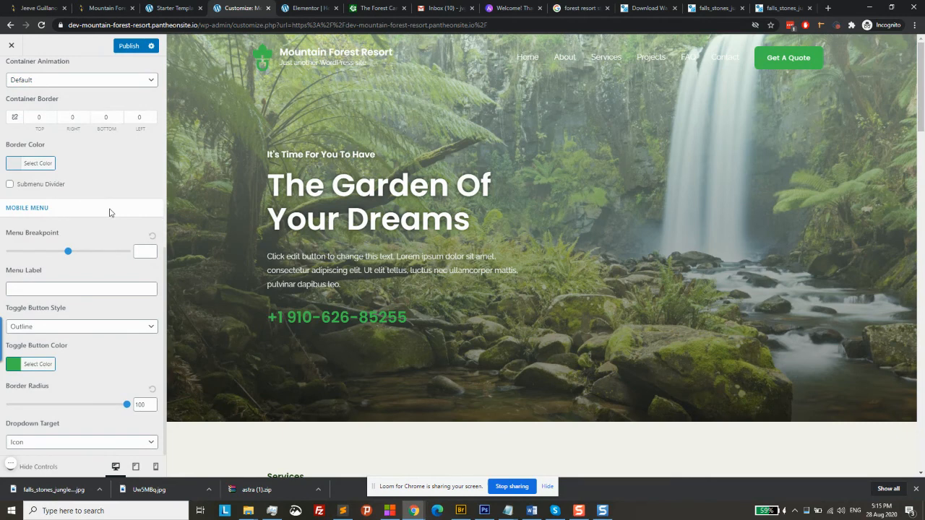
pyautogui.scroll(4, 110, 212)
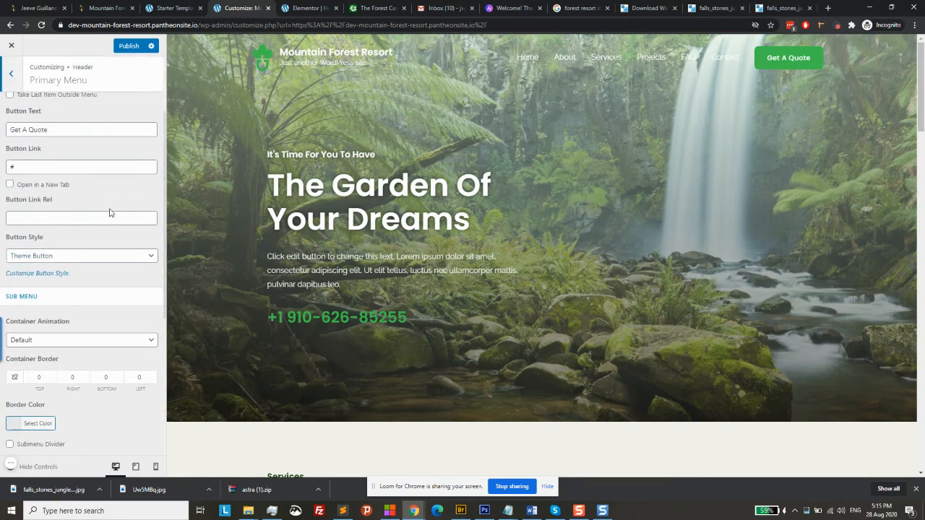
pyautogui.scroll(2, 110, 212)
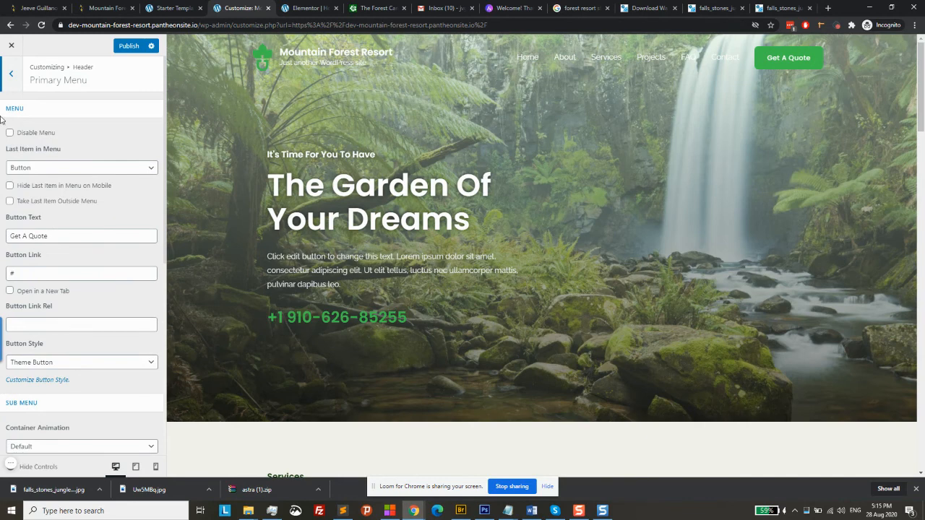
pyautogui.click(17, 83)
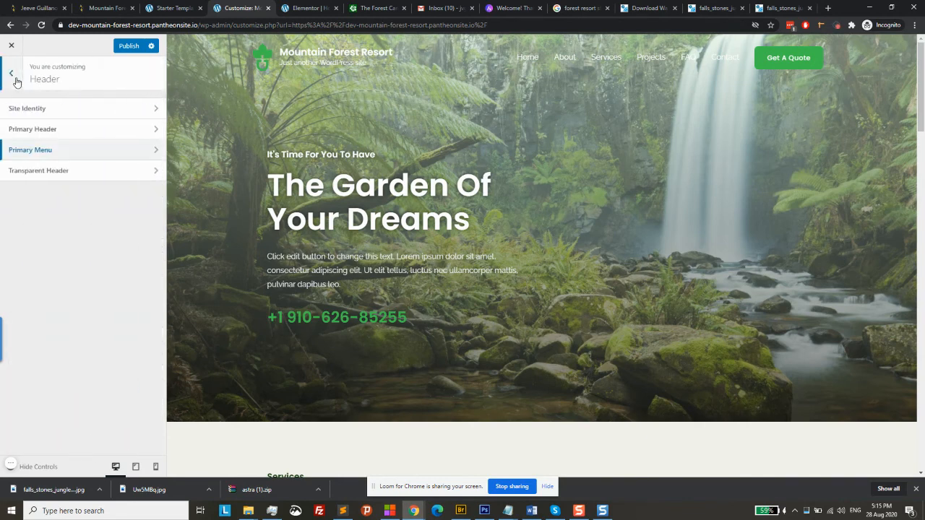
# Check the Transparent Header menu colours, then publish the header changes
pyautogui.click(44, 168)
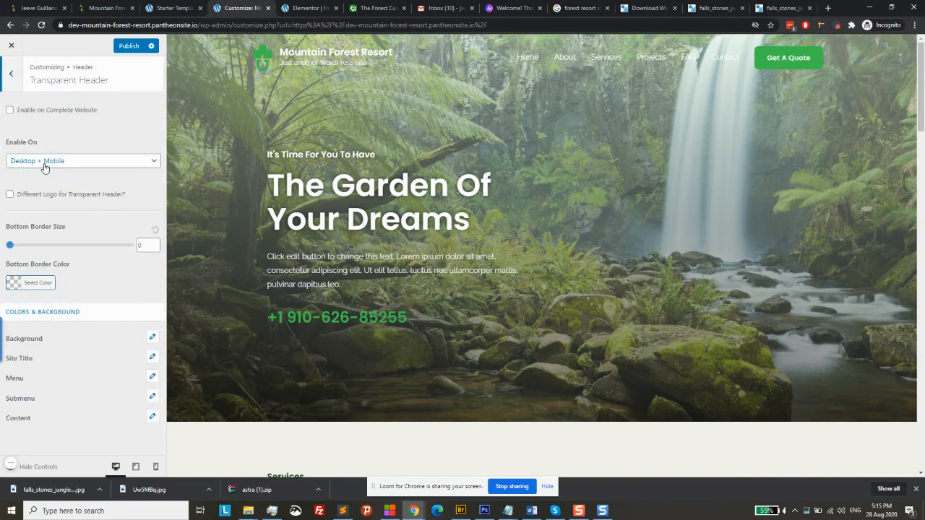
pyautogui.click(151, 379)
pyautogui.scroll(-1, 82, 369)
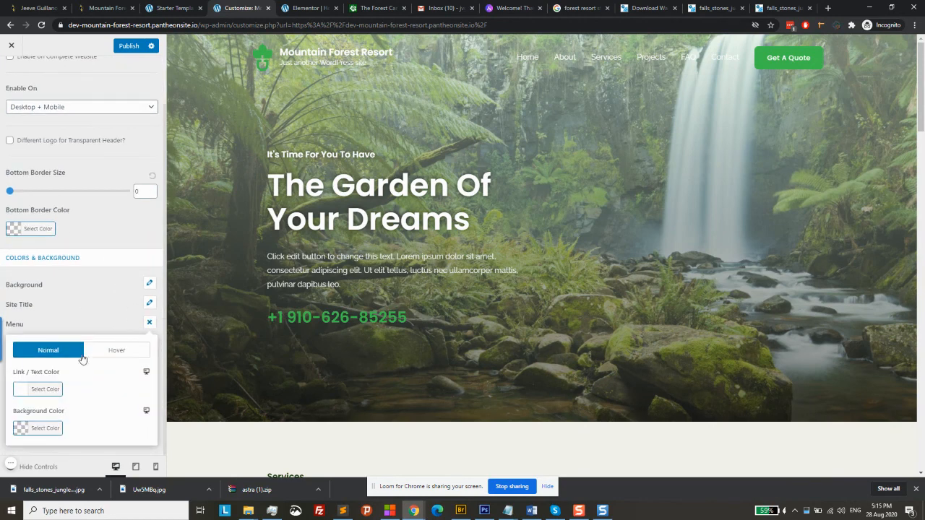
pyautogui.click(106, 238)
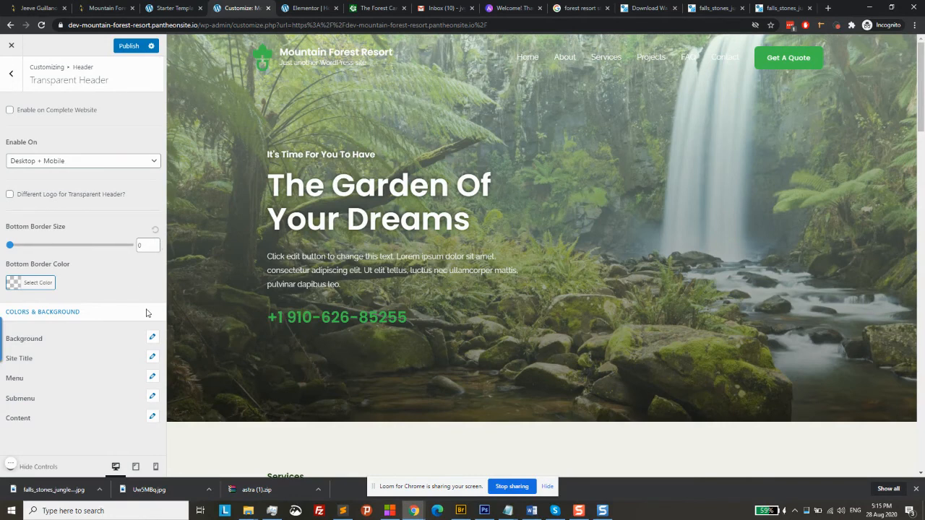
pyautogui.click(151, 376)
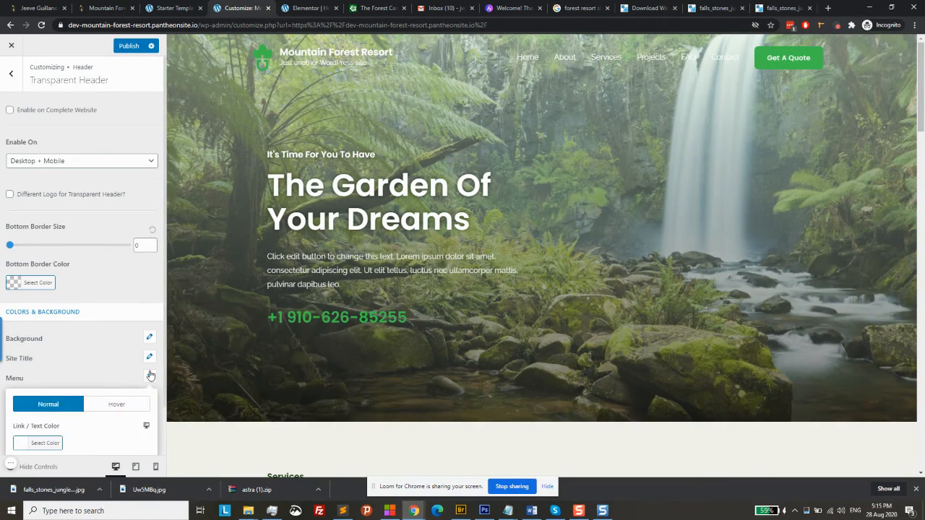
pyautogui.click(150, 375)
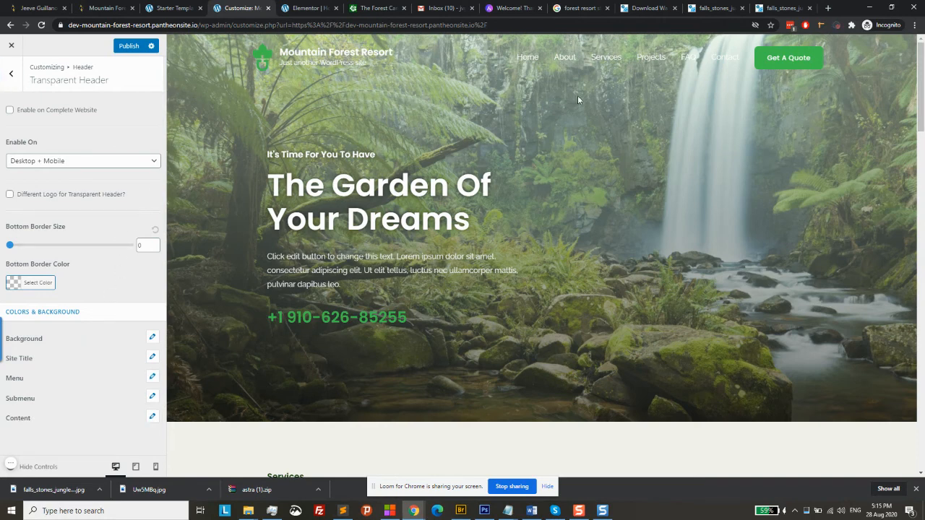
pyautogui.click(12, 76)
pyautogui.click(130, 50)
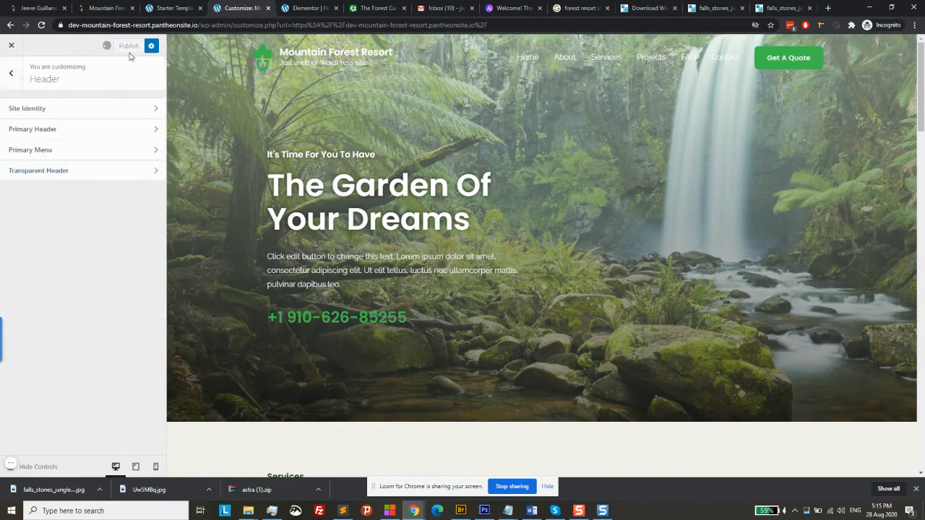
# Set the hero overlay's first gradient colour to a translucent light green and update the page
pyautogui.click(296, 8)
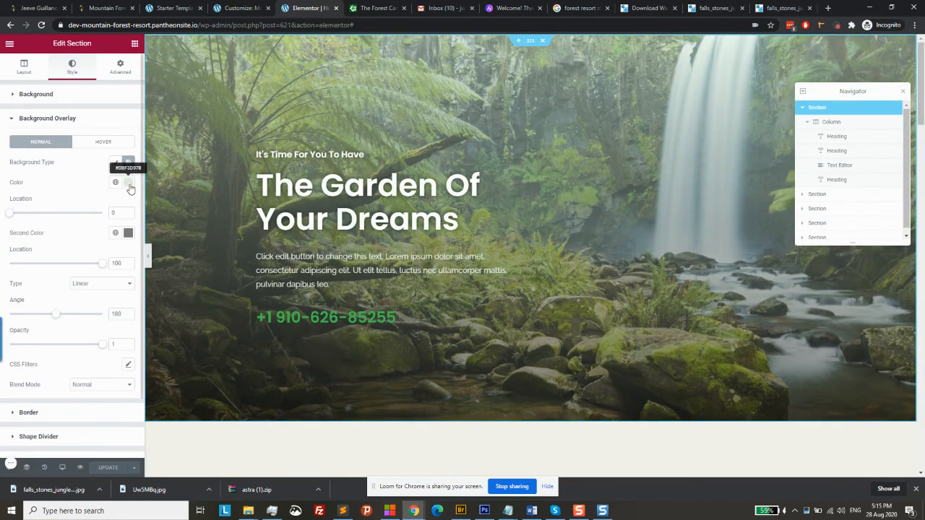
pyautogui.click(129, 184)
pyautogui.click(64, 225)
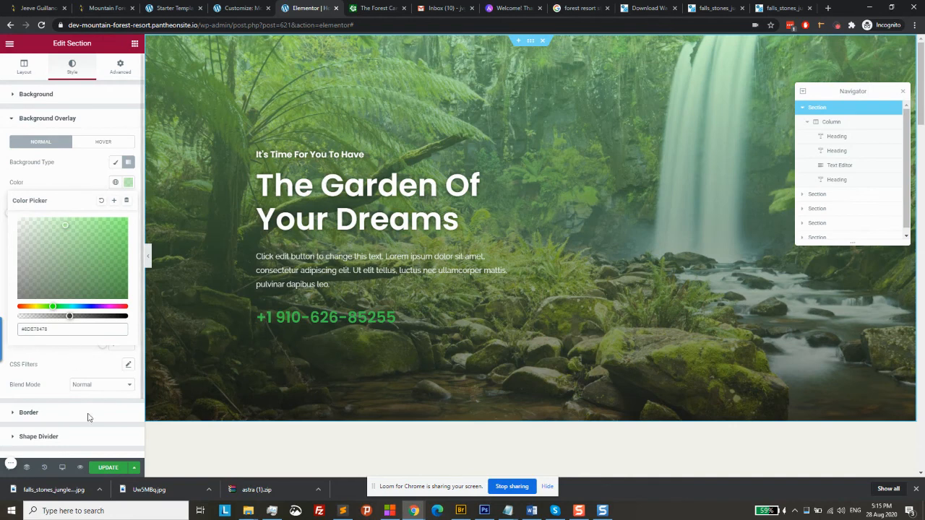
pyautogui.click(111, 468)
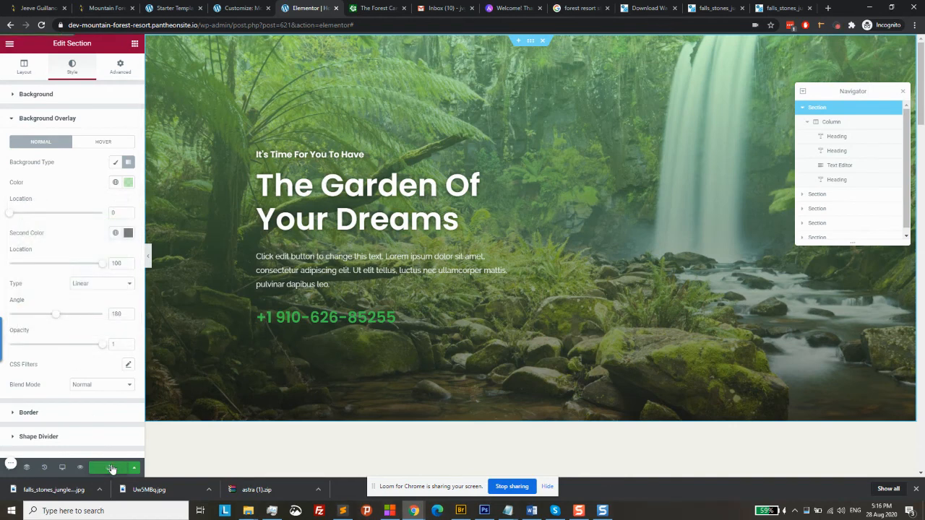
pyautogui.click(246, 8)
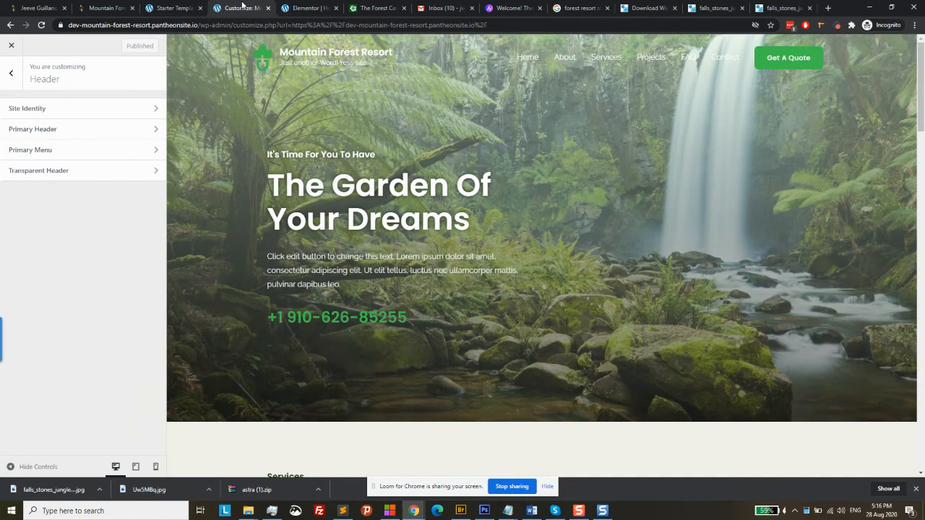
# Open the live homepage from the Starter Templates import dialog and scroll down it
pyautogui.click(181, 6)
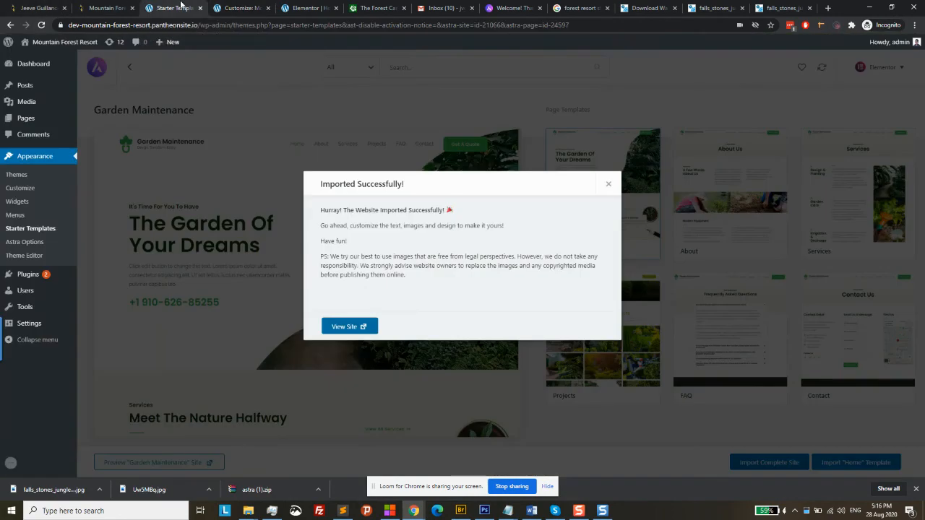
pyautogui.click(345, 326)
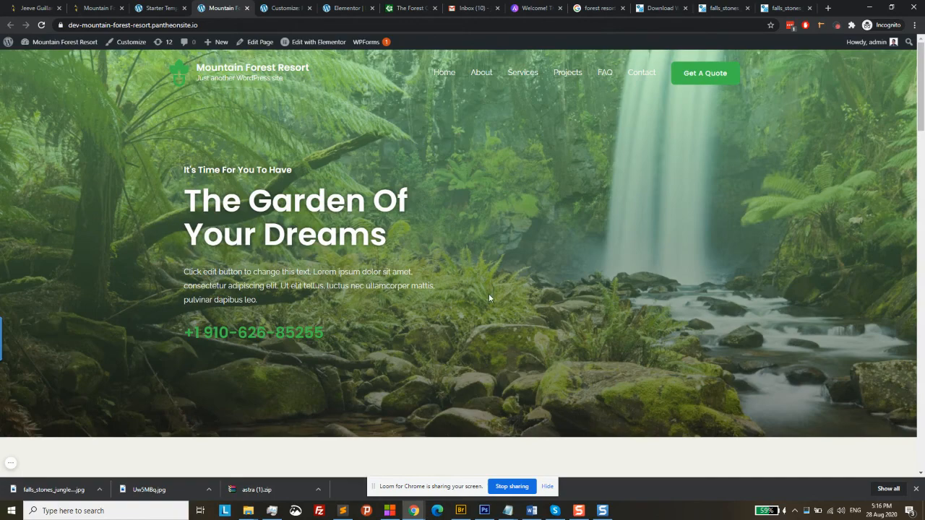
pyautogui.scroll(-15, 489, 298)
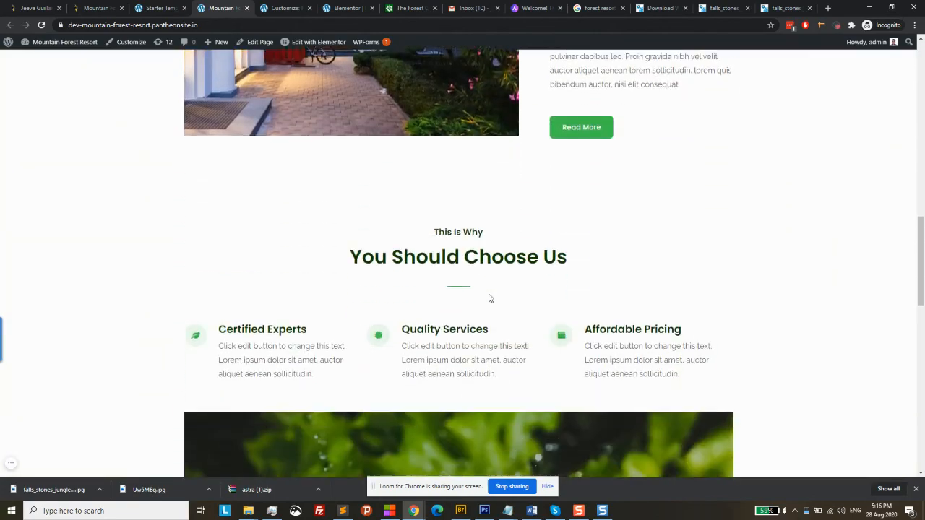
pyautogui.scroll(-12, 490, 298)
pyautogui.scroll(6, 489, 298)
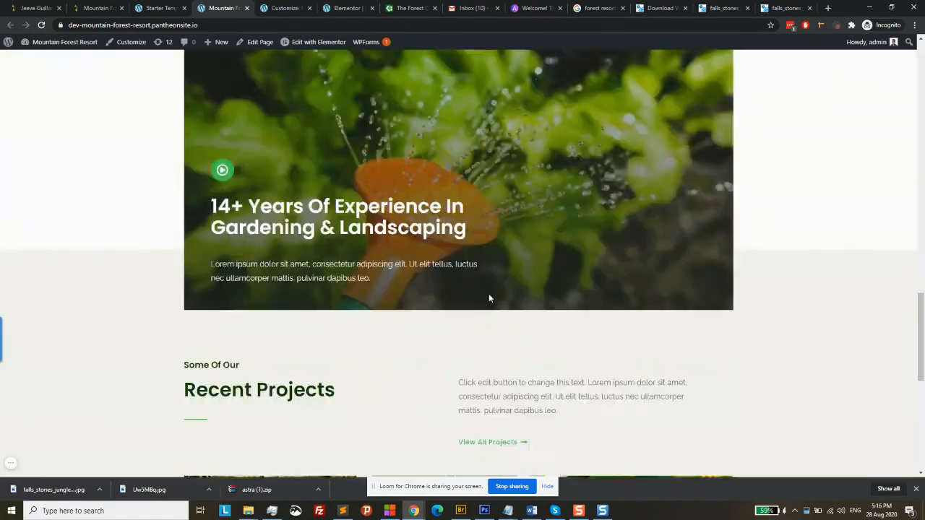
pyautogui.scroll(15, 489, 298)
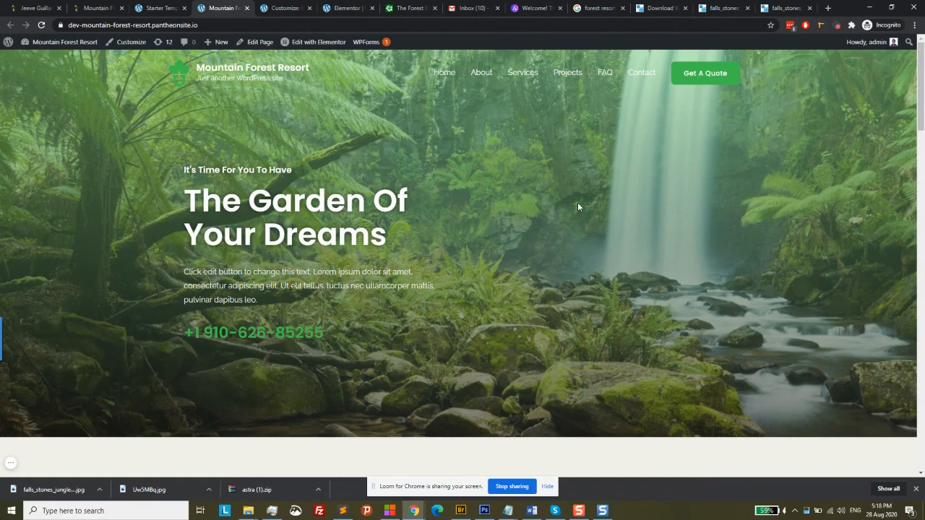
pyautogui.scroll(-12, 653, 250)
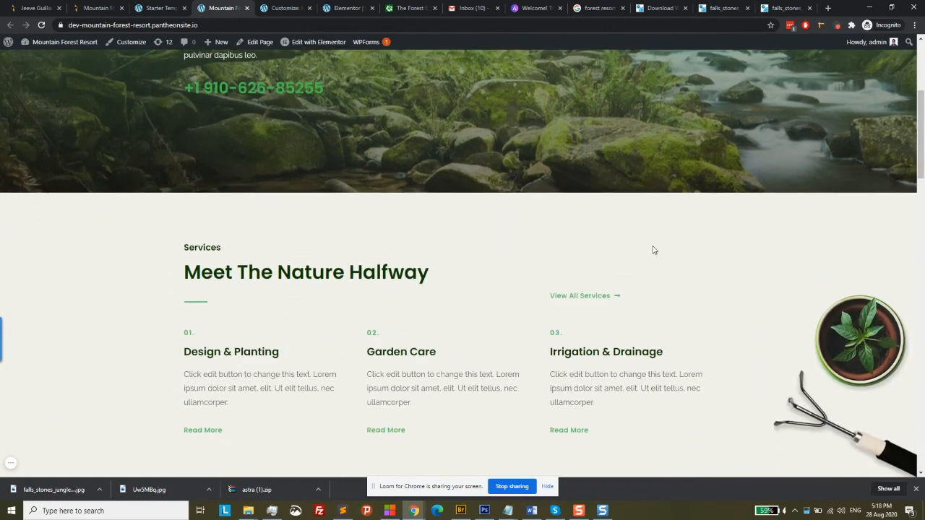
pyautogui.scroll(-5, 652, 250)
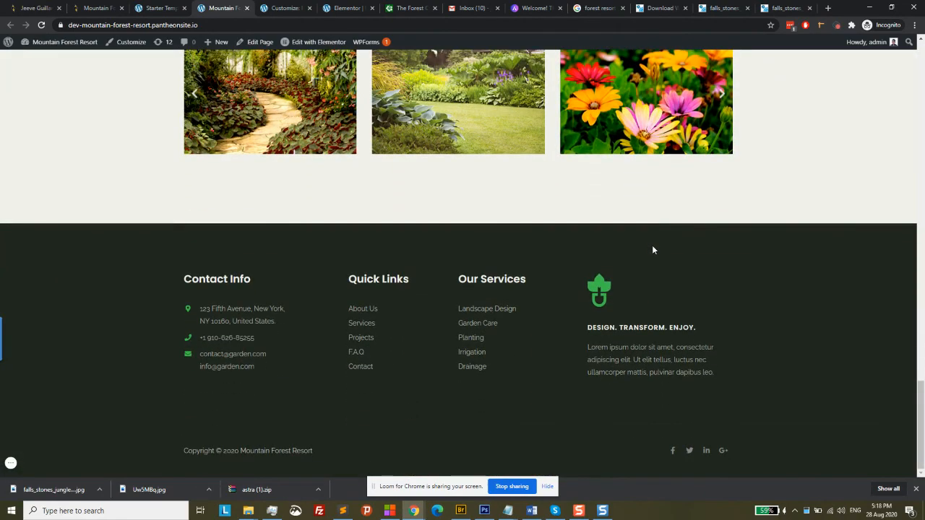
pyautogui.scroll(10, 652, 250)
pyautogui.scroll(8, 652, 251)
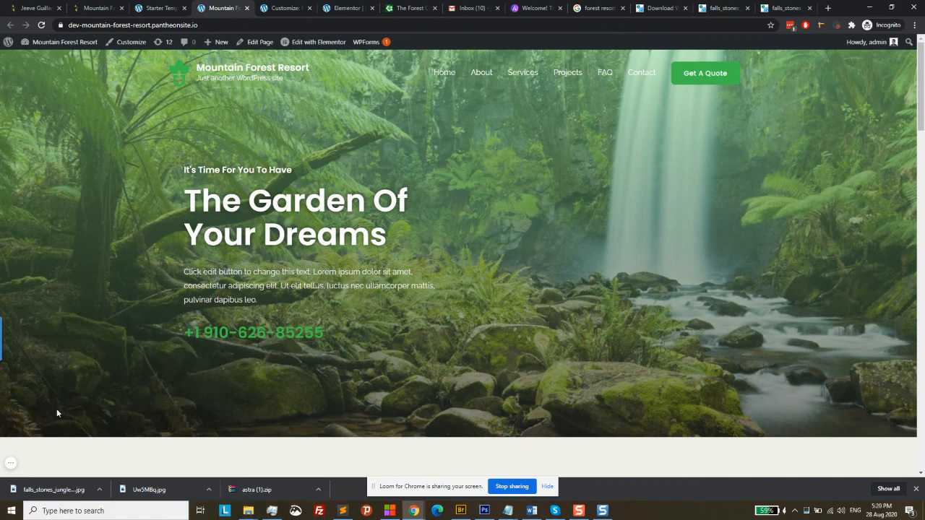
pyautogui.click(10, 465)
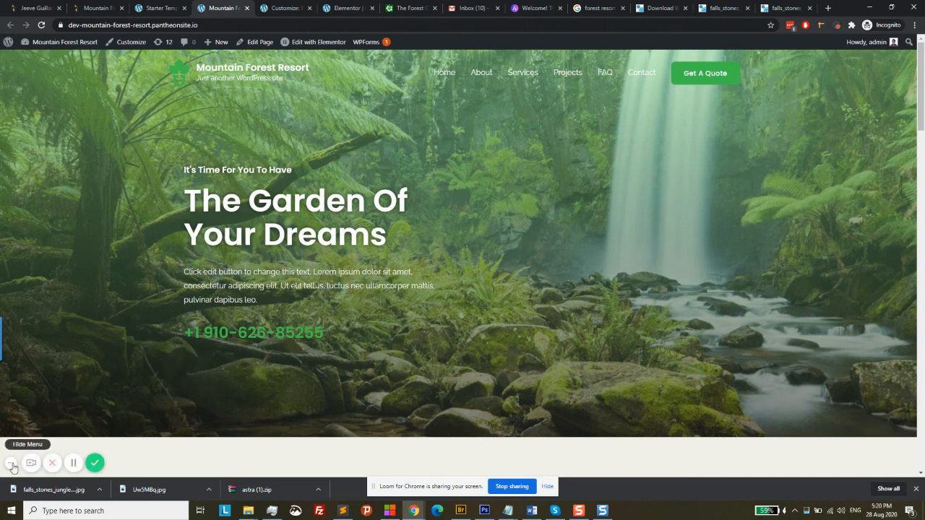
pyautogui.rightClick(99, 469)
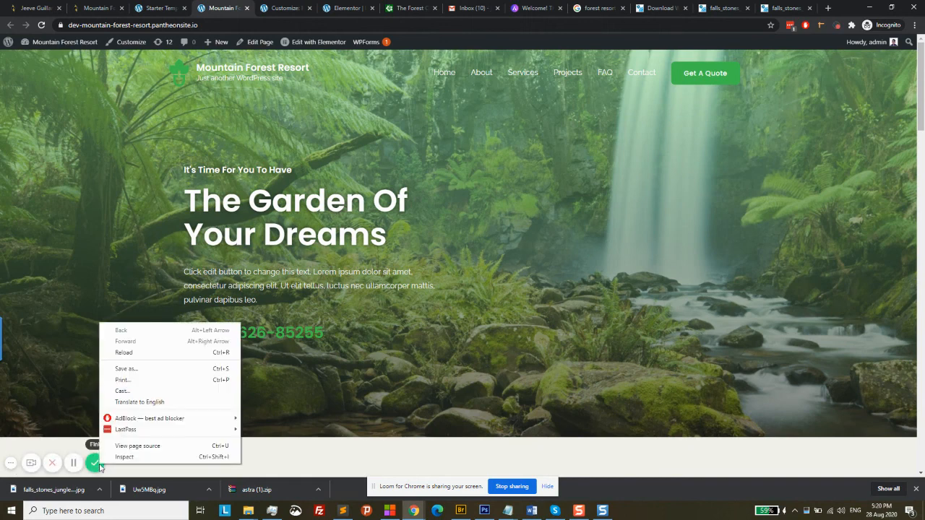